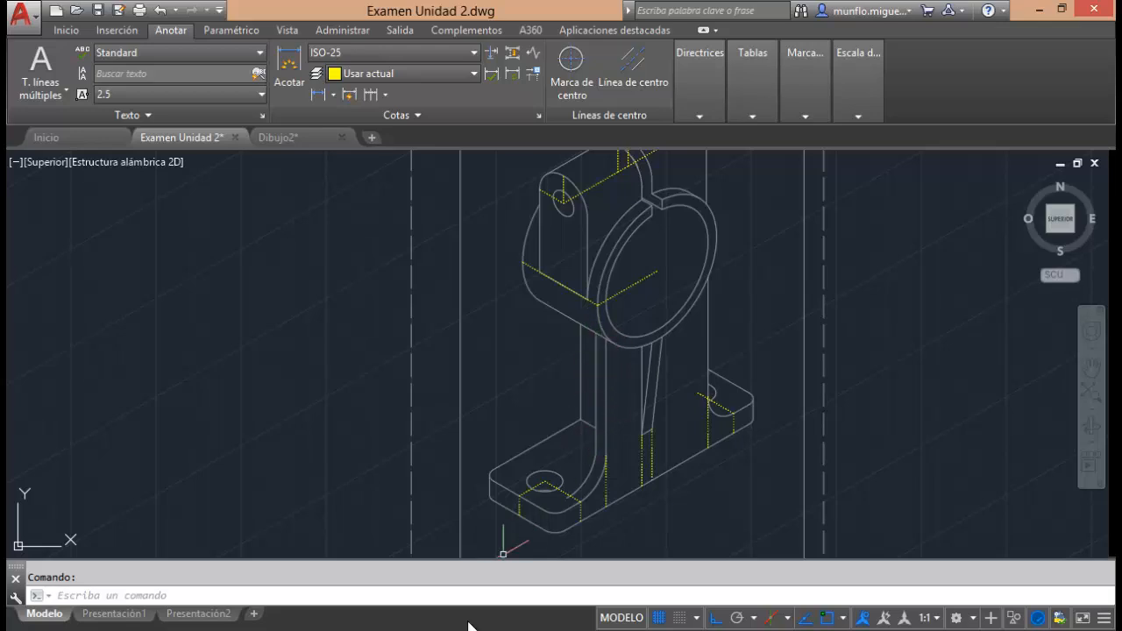
Switch to the Dibujo2.dwg drawing.
mouse_move(451, 626)
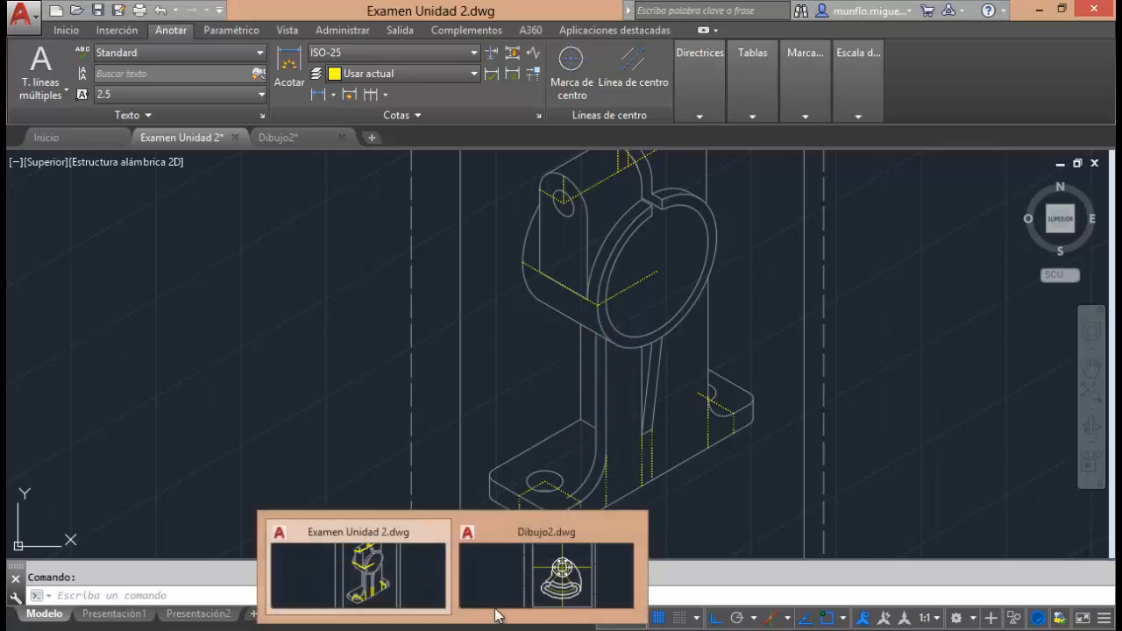
left_click(547, 583)
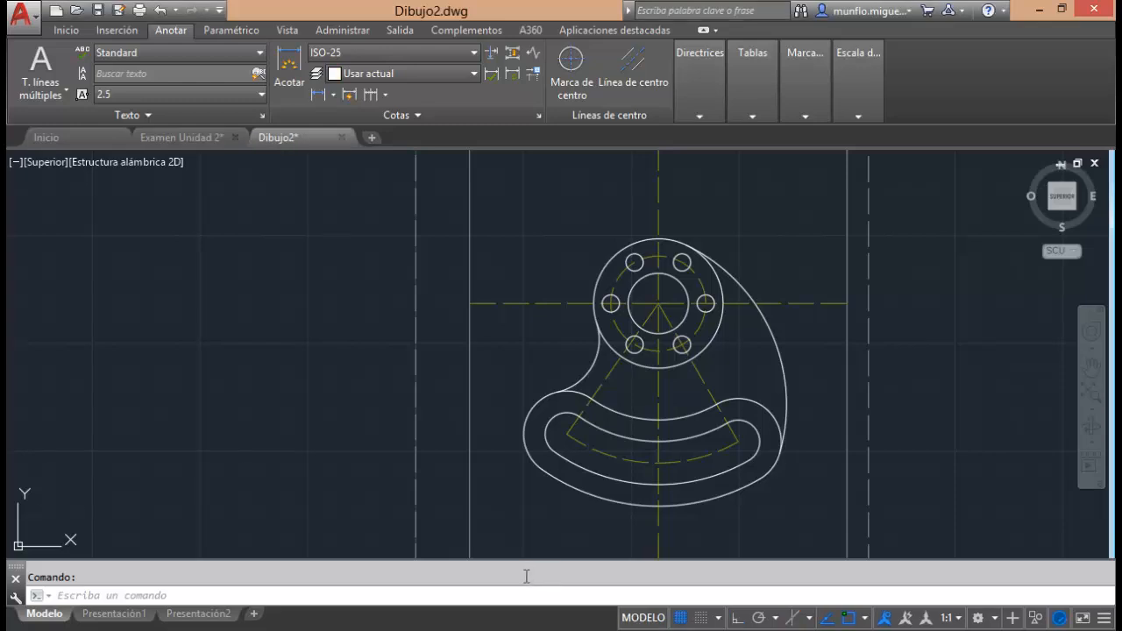
left_click(70, 31)
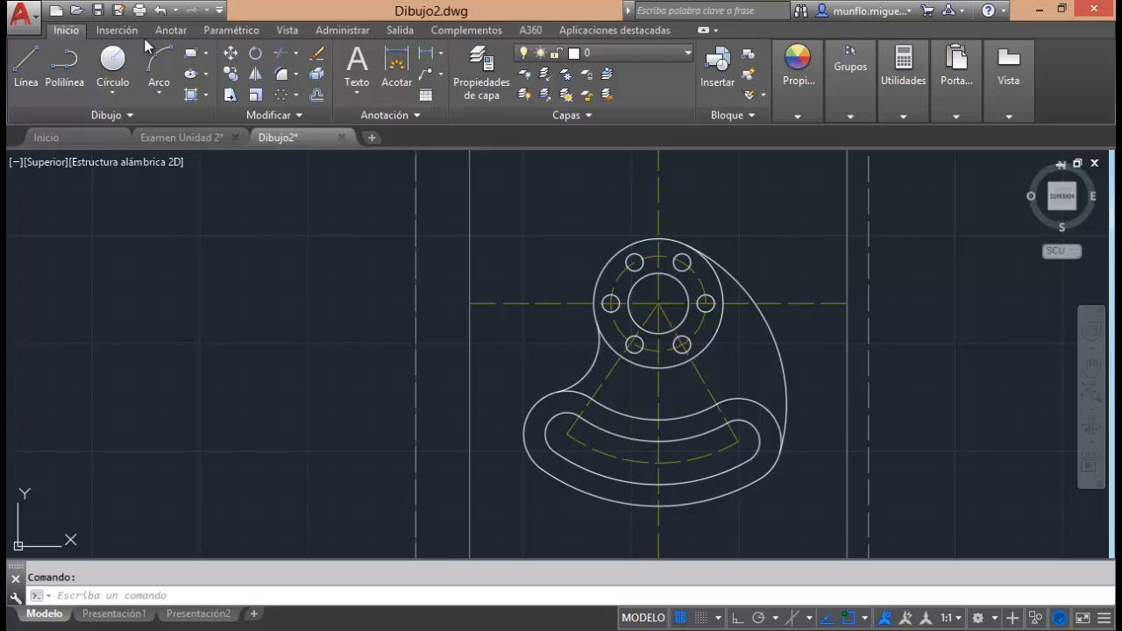
left_click(171, 33)
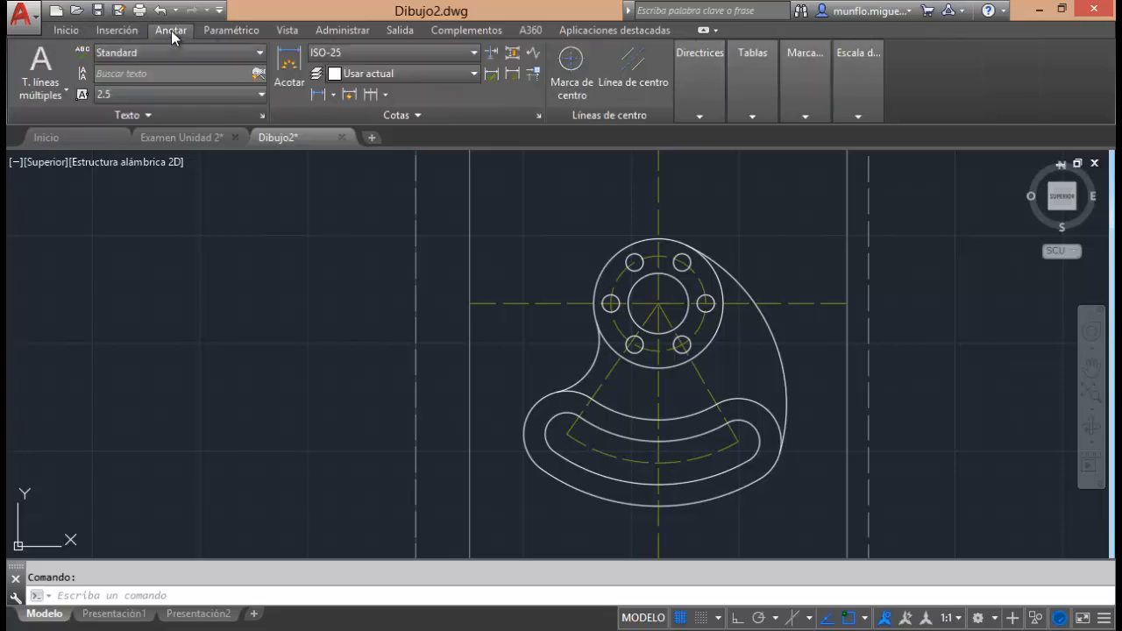
left_click(64, 31)
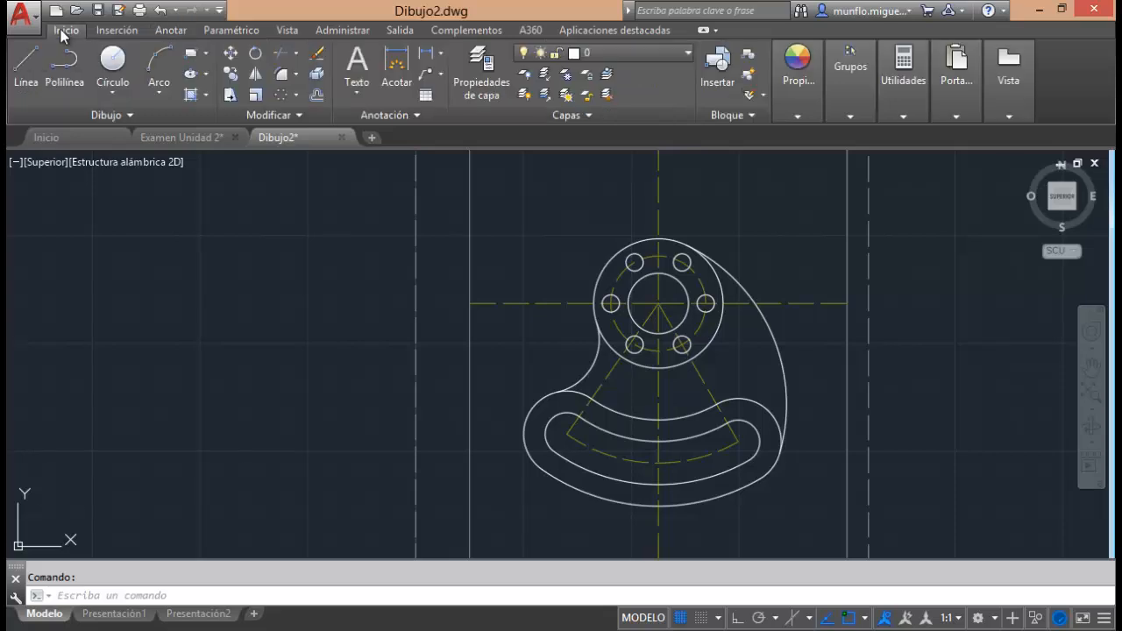
Unlock the cotas layer and make it current, and lock layer 0.
left_click(689, 54)
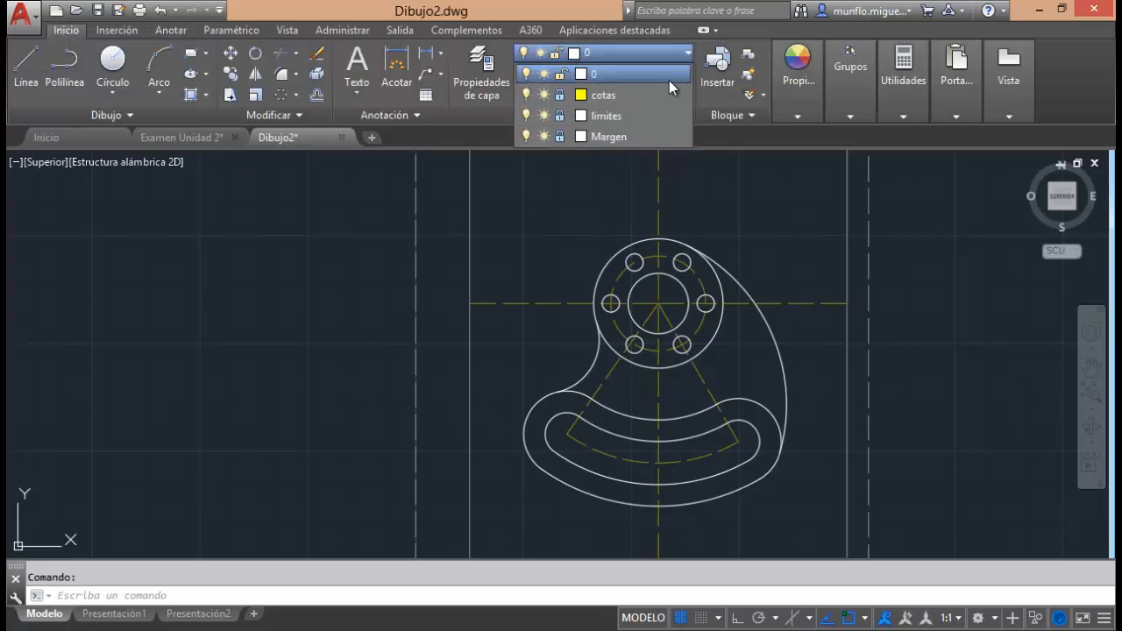
left_click(561, 96)
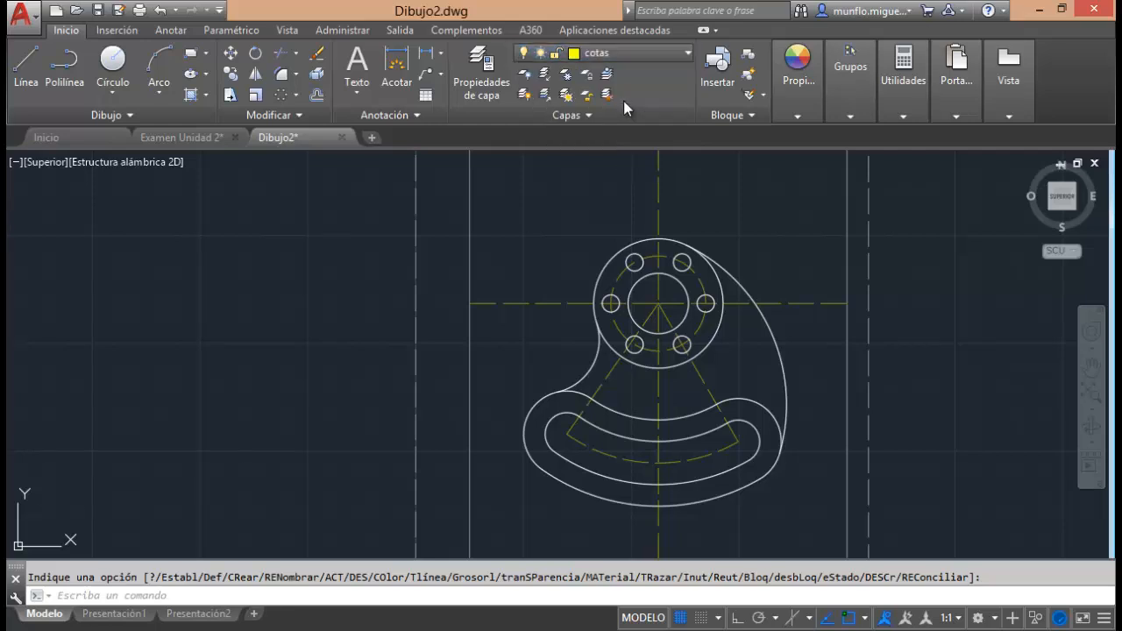
left_click(676, 53)
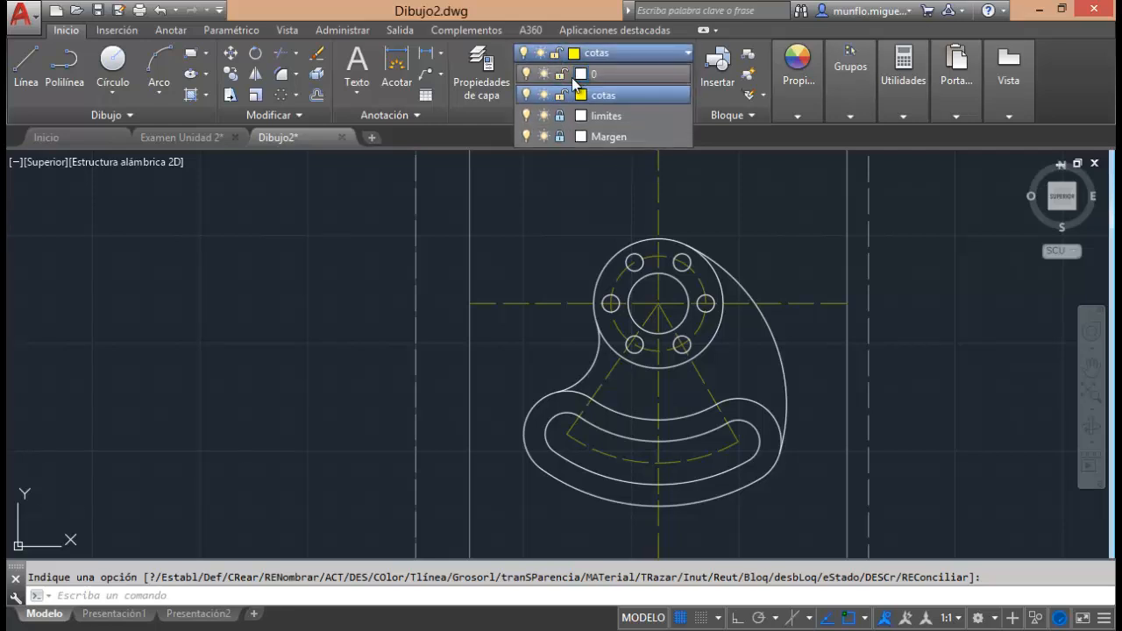
left_click(560, 74)
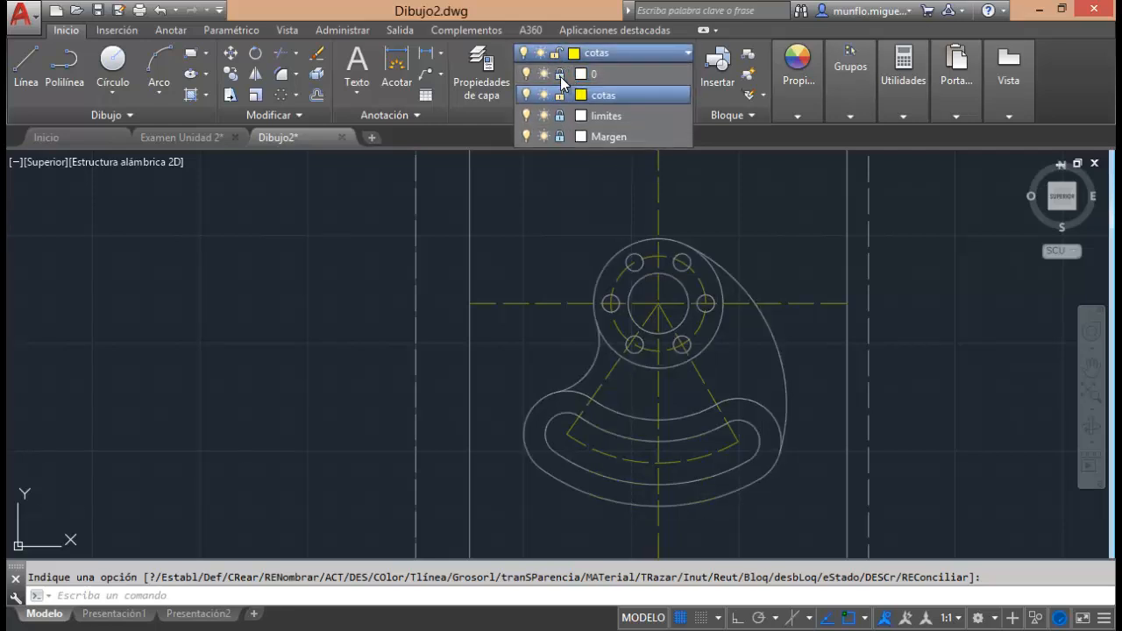
left_click(654, 99)
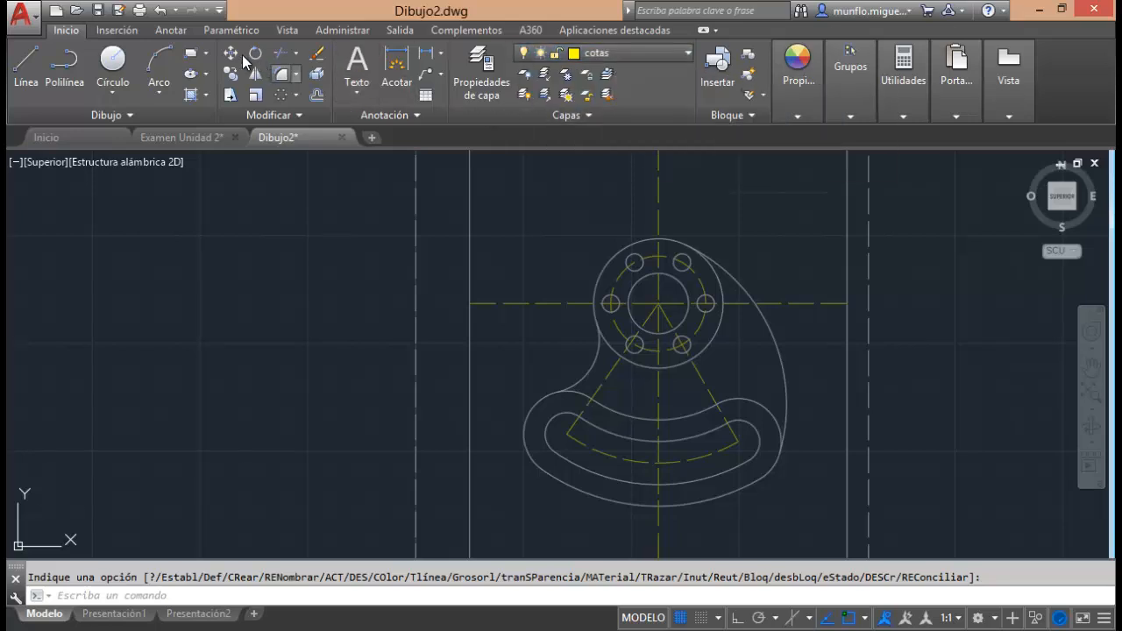
left_click(170, 31)
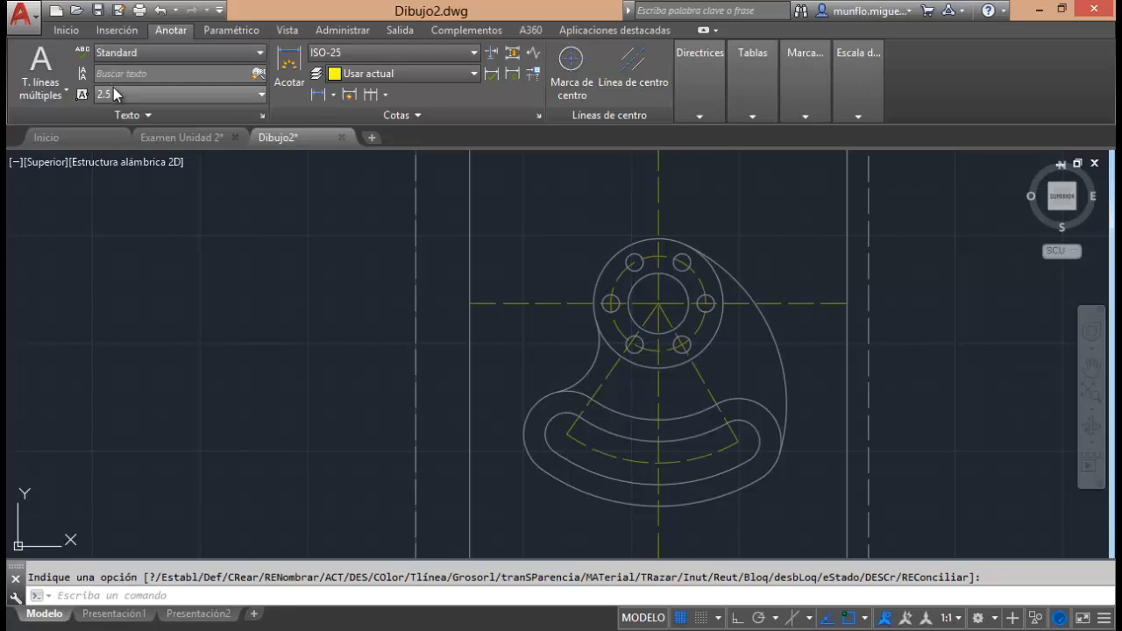
left_click(334, 96)
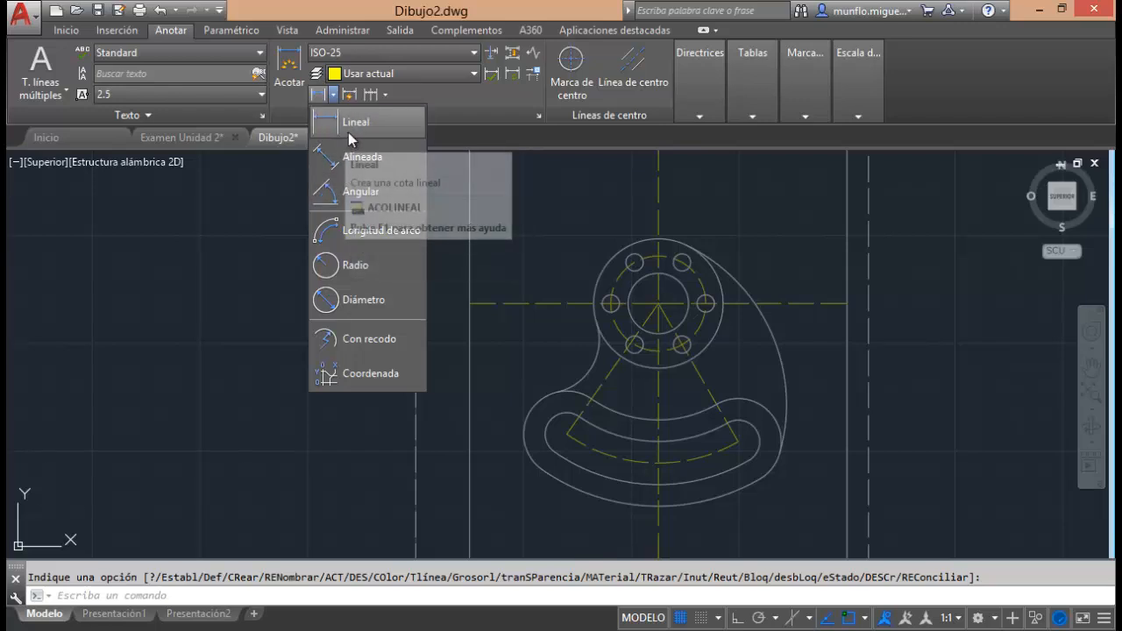
left_click(510, 188)
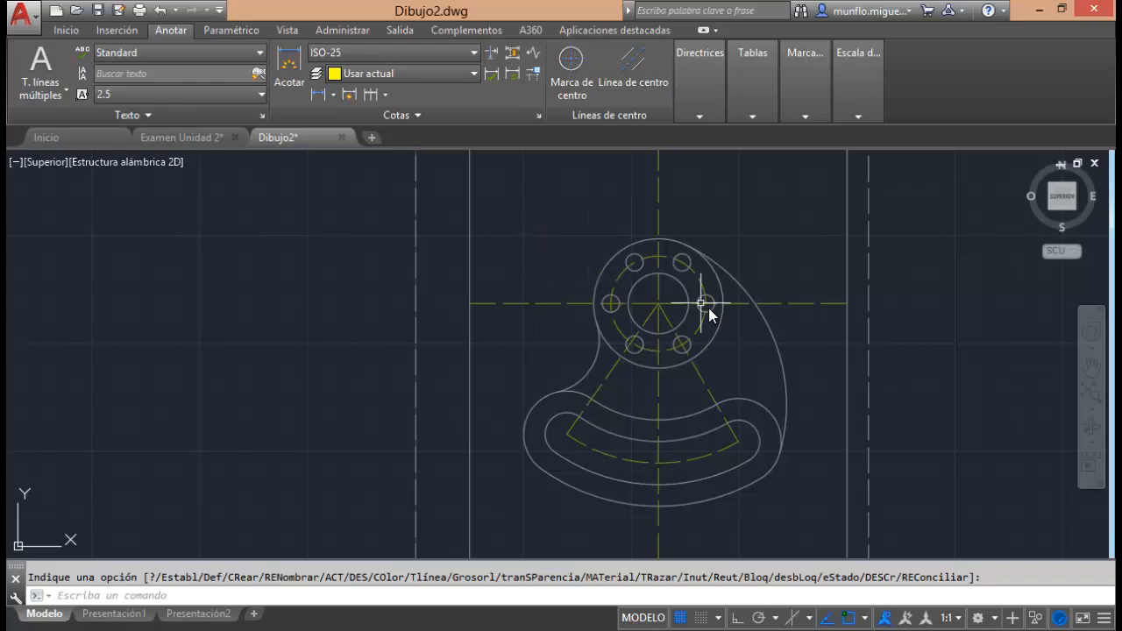
Draw a diagonal test line about 64 units long in the empty area outside the sheet border.
left_click(65, 30)
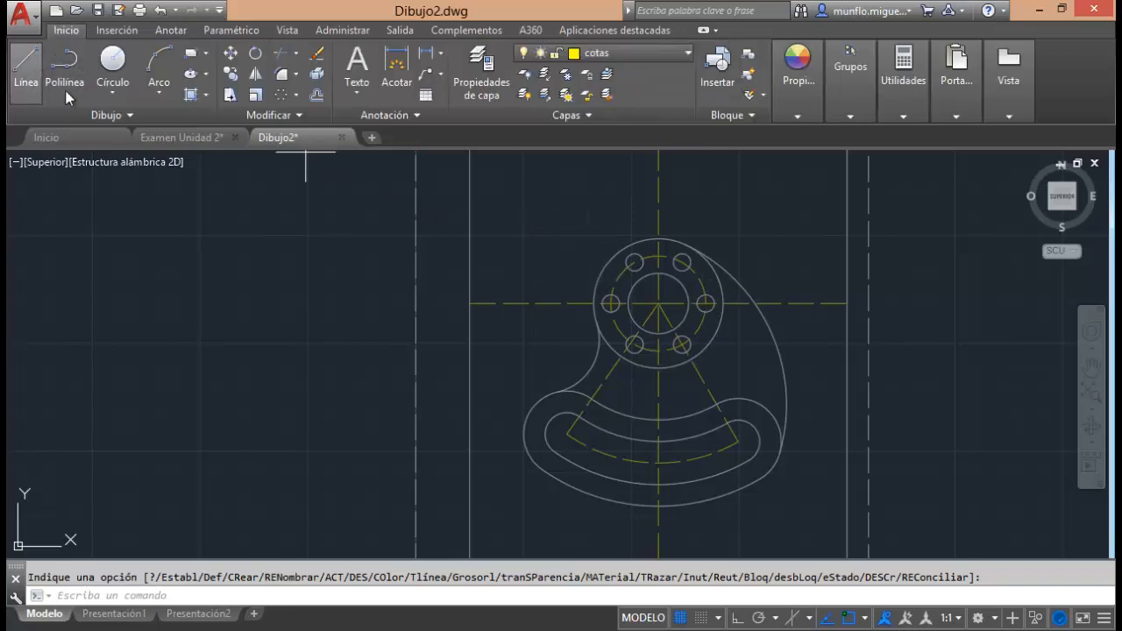
left_click(27, 65)
left_click(267, 227)
left_click(374, 314)
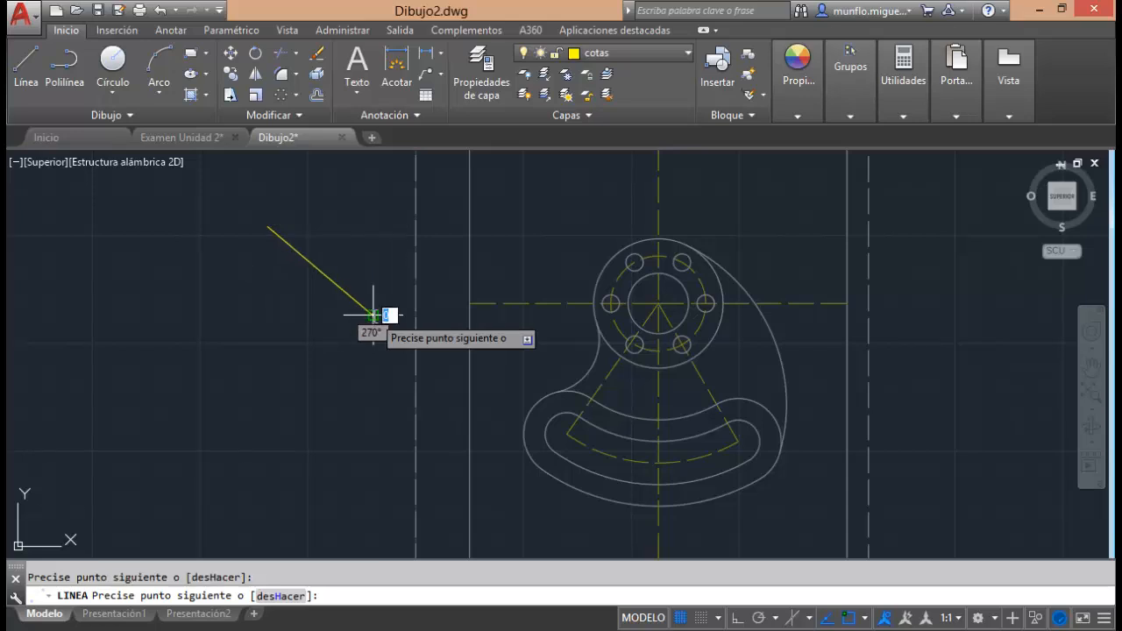
key("Escape")
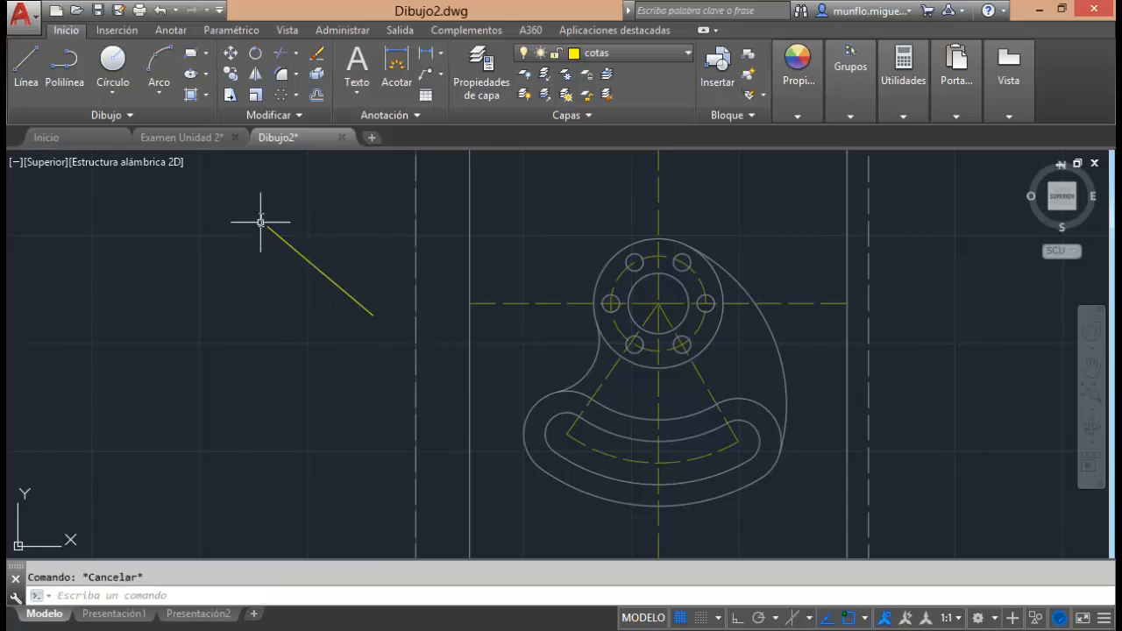
Try a linear dimension between the endpoints of the diagonal test line, without placing it.
left_click(171, 30)
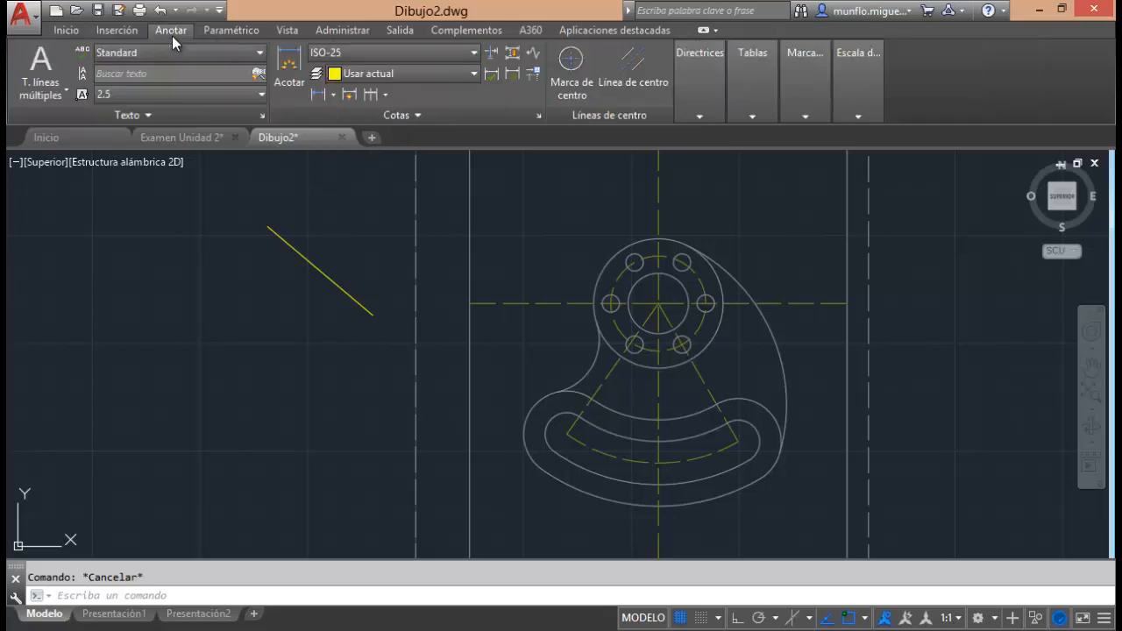
left_click(317, 94)
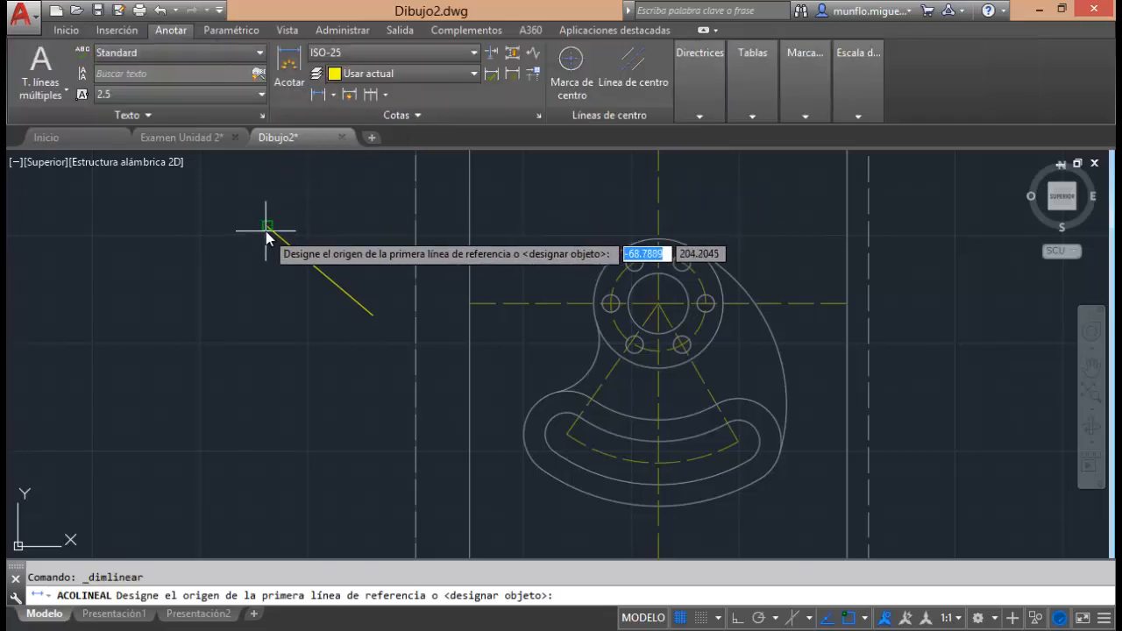
left_click(268, 227)
left_click(373, 316)
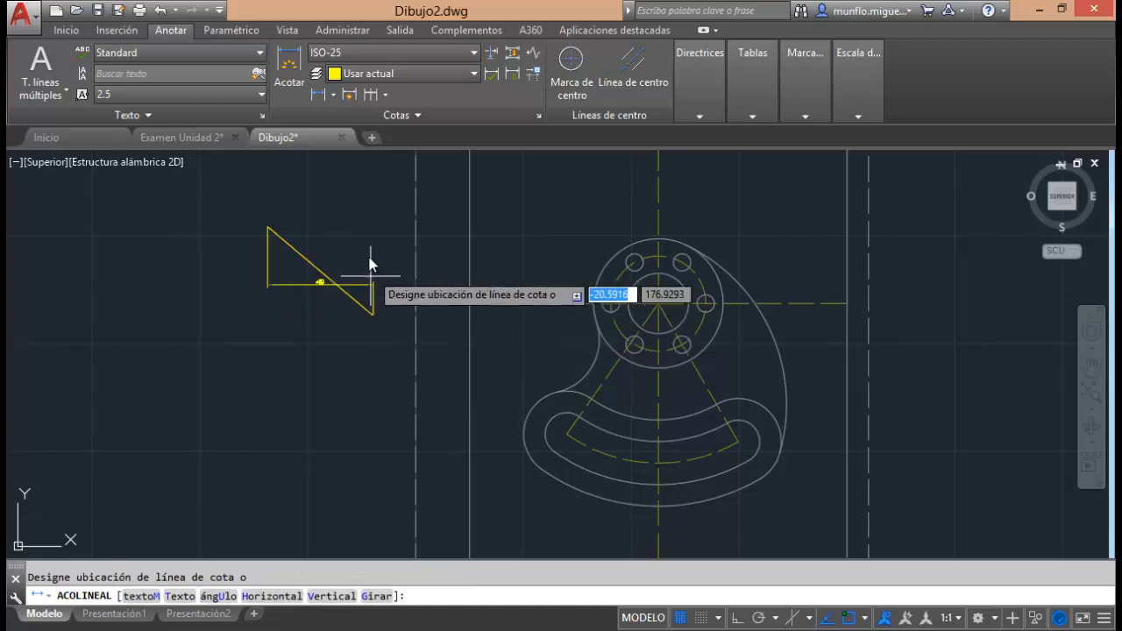
scroll(322, 189, "up", 4)
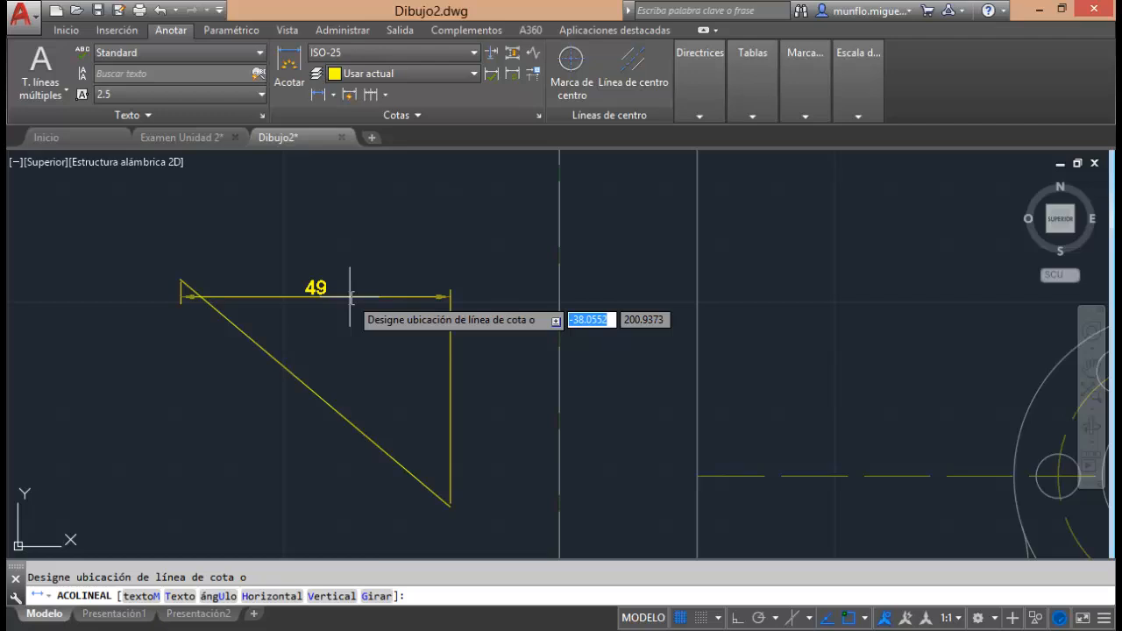
key("Escape")
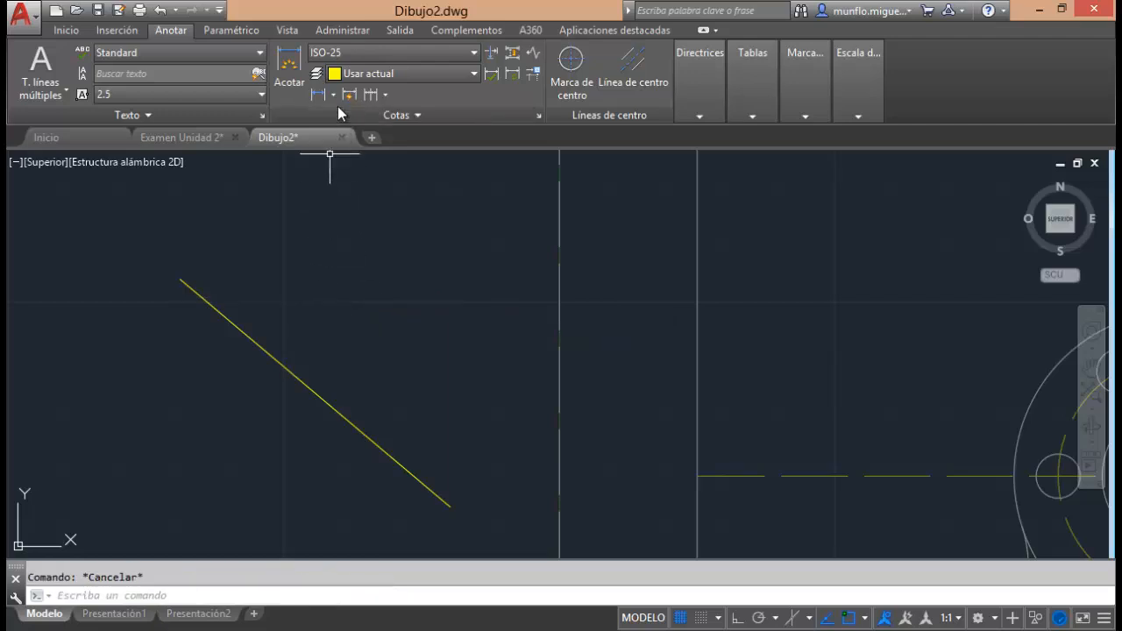
Try an aligned dimension between the endpoints of the diagonal test line, without placing it.
left_click(333, 95)
left_click(353, 155)
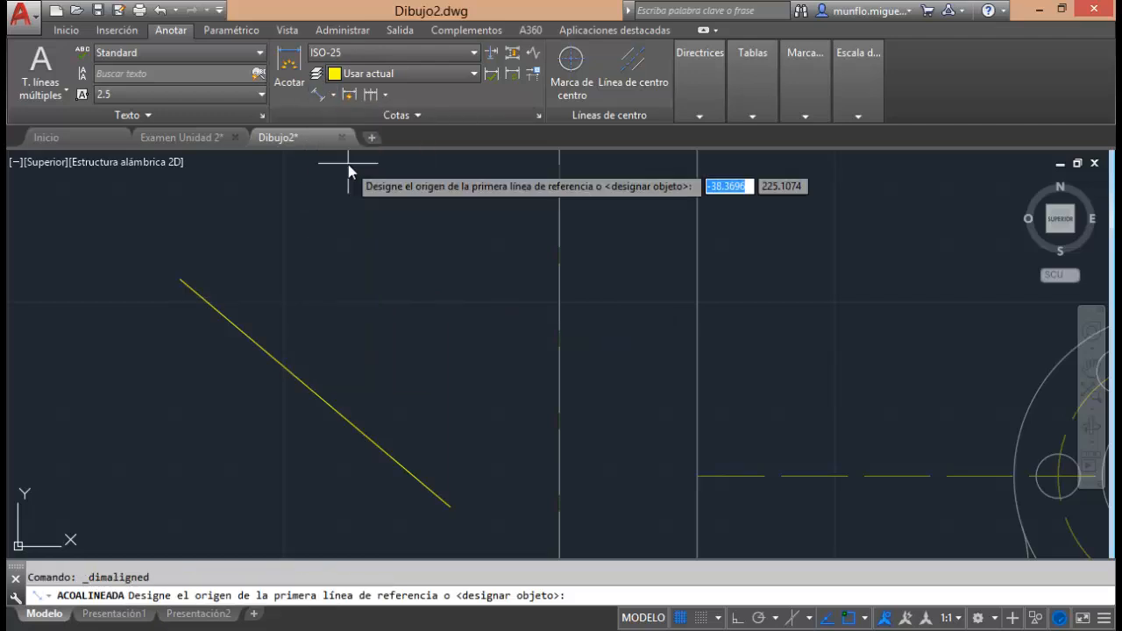
left_click(181, 279)
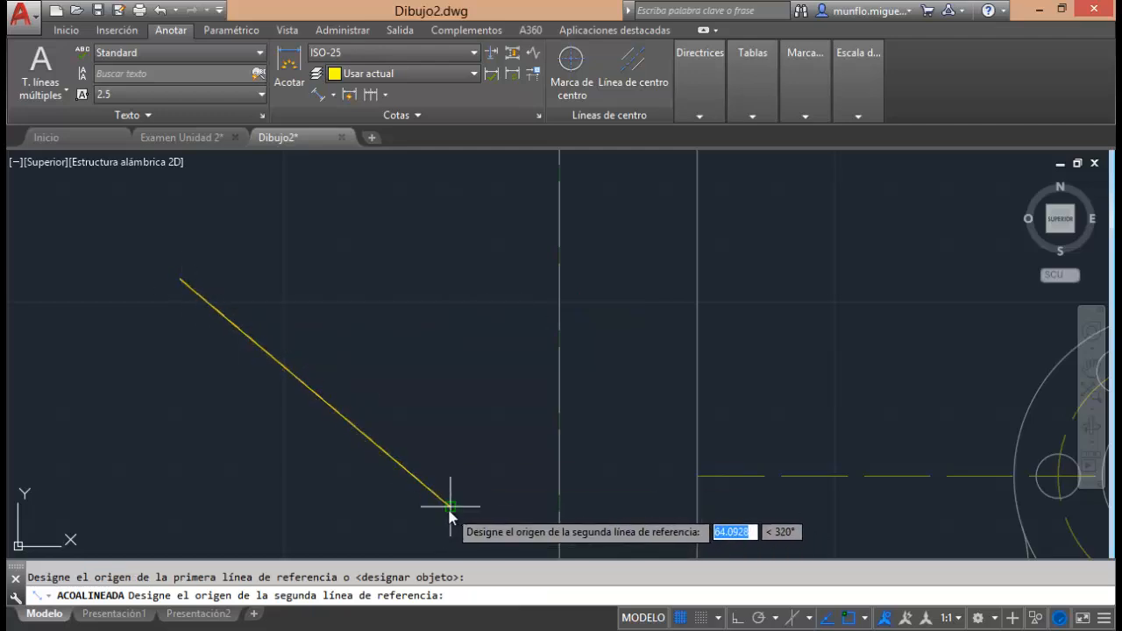
left_click(449, 506)
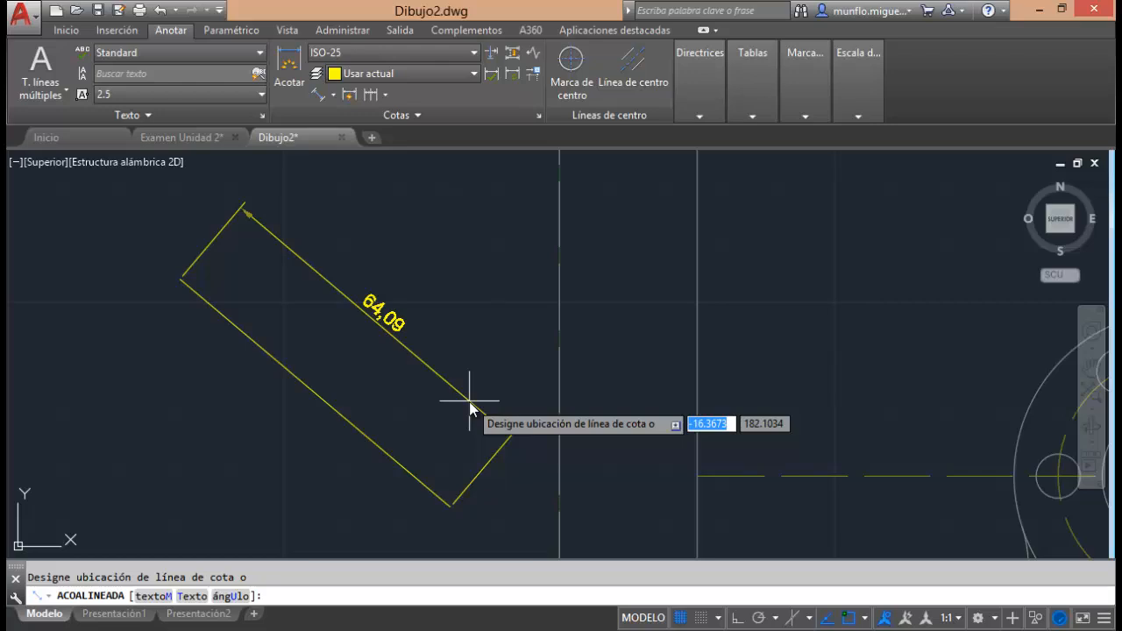
key("Escape")
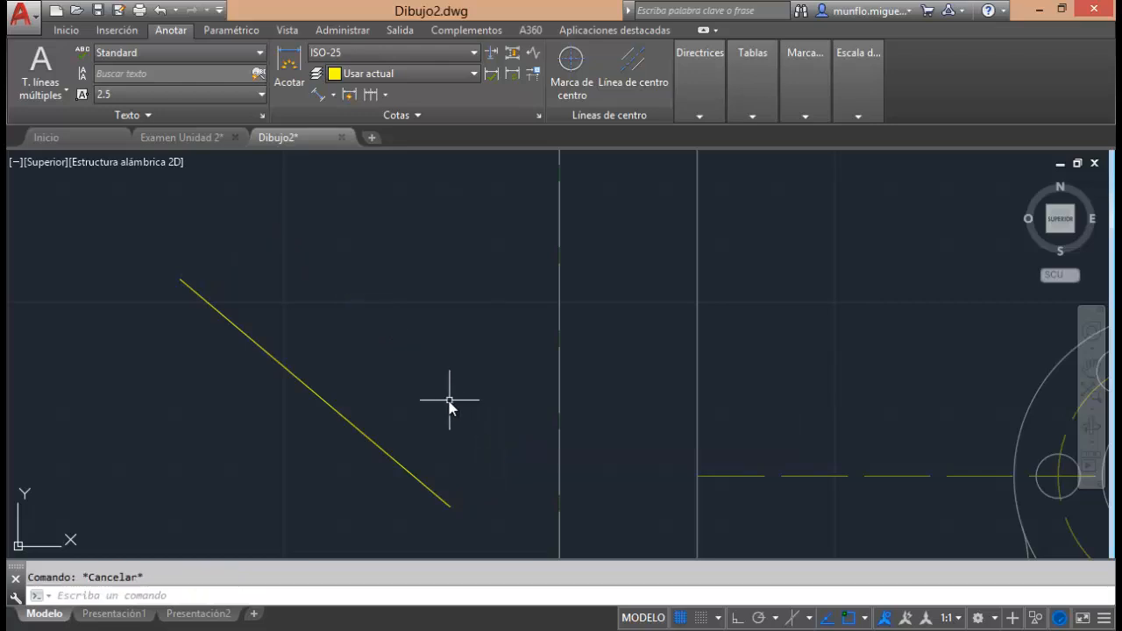
Delete the diagonal test line.
left_click(362, 432)
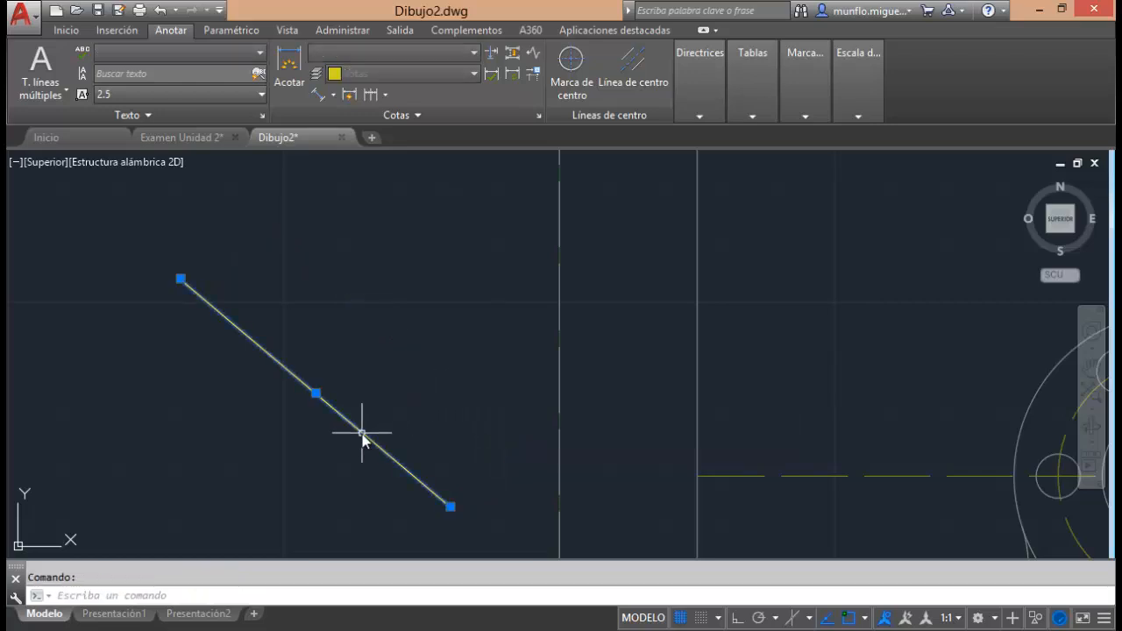
key("Delete")
scroll(388, 350, "up", 4)
scroll(388, 351, "down", 10)
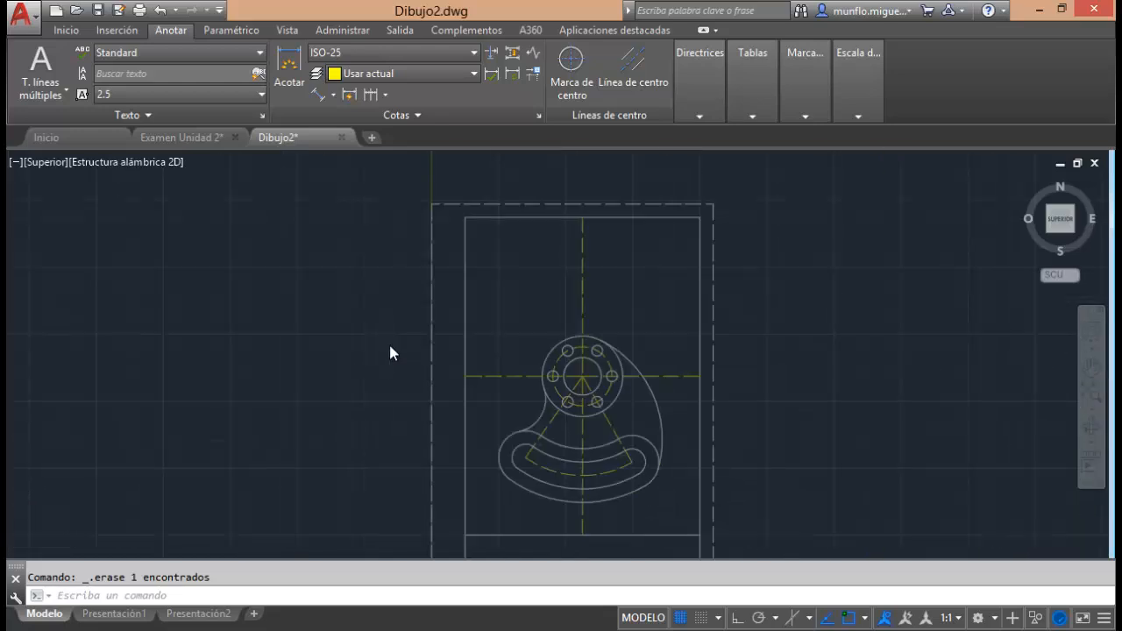
scroll(476, 426, "down", 1)
scroll(494, 444, "up", 6)
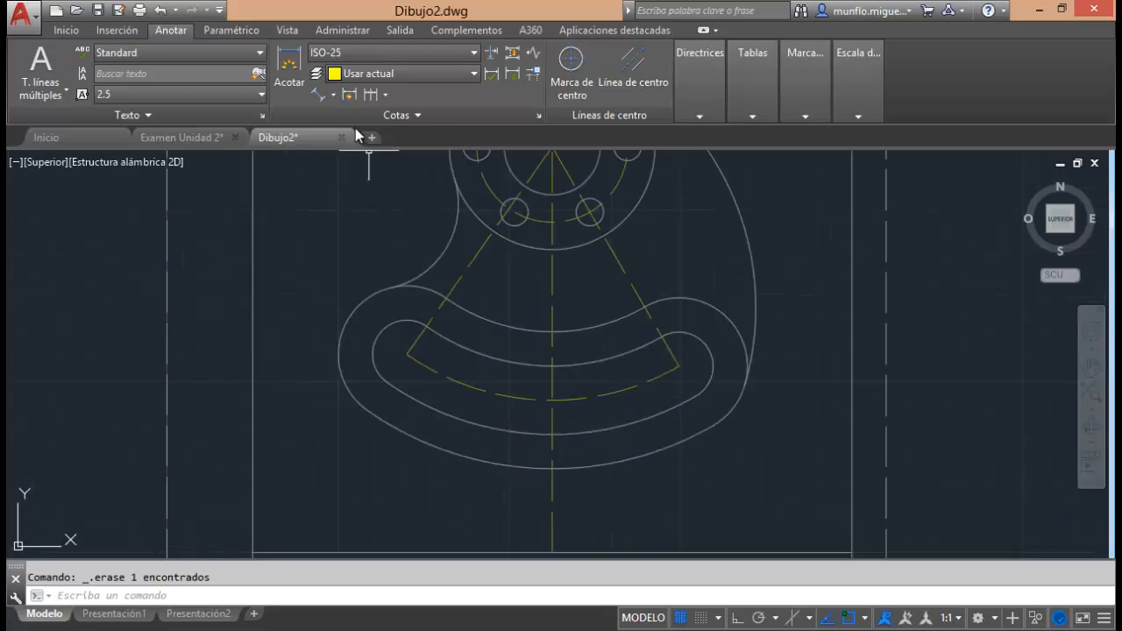
left_click(333, 94)
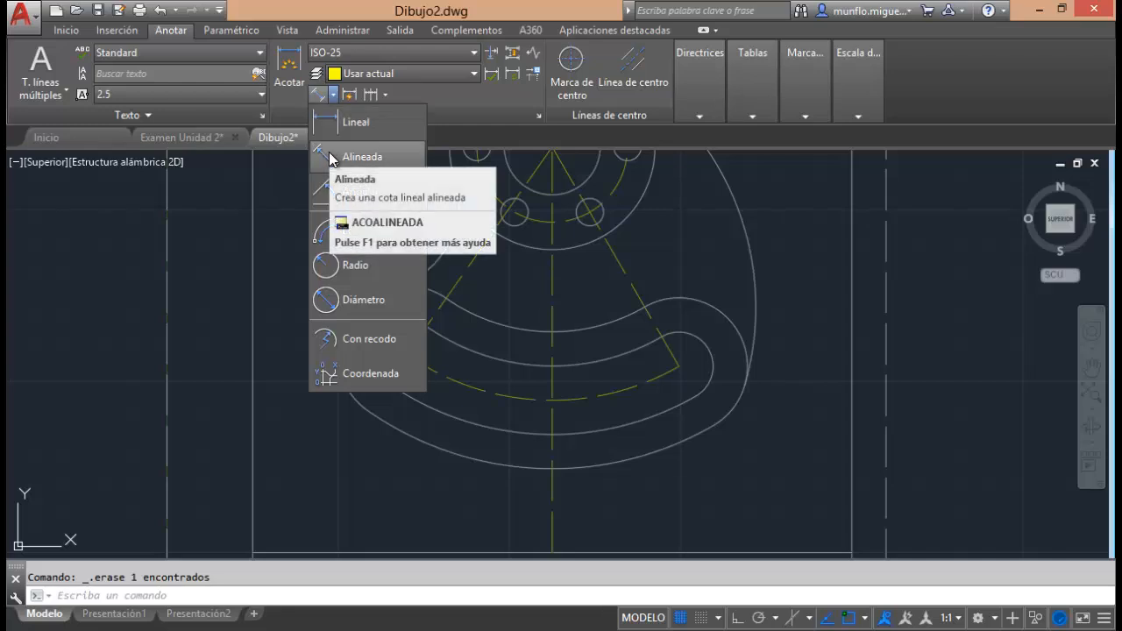
left_click(763, 421)
scroll(726, 438, "up", 2)
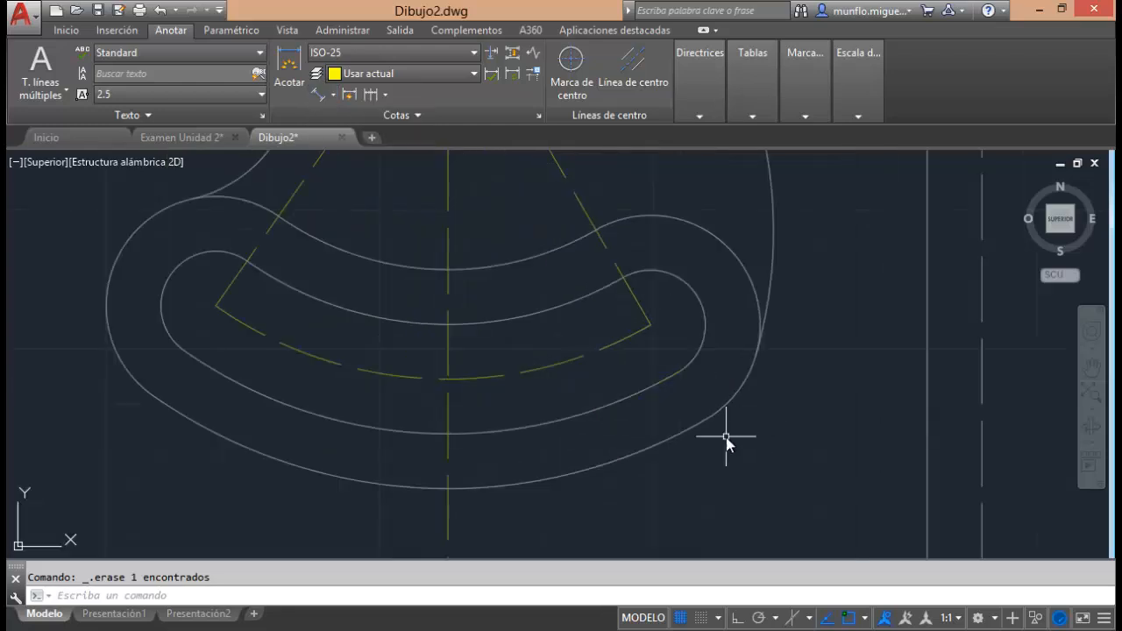
scroll(726, 443, "down", 7)
scroll(741, 425, "up", 3)
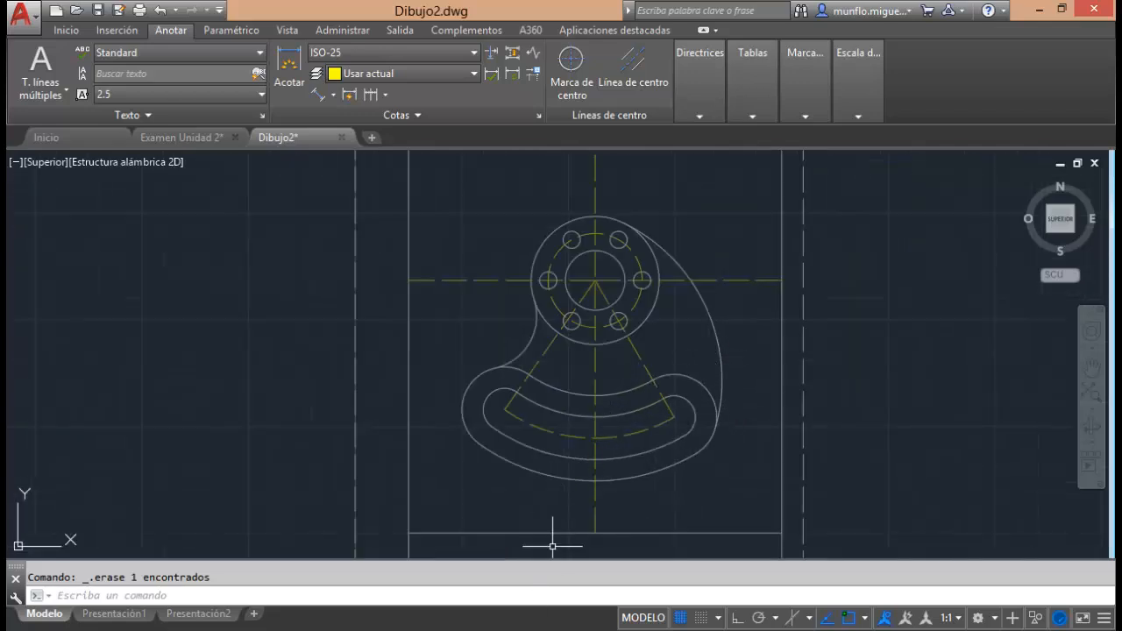
Check the part's reference dimensions in the practice manual PDF in Adobe Reader, and return to the Dibujo2 drawing in AutoCAD.
mouse_move(507, 628)
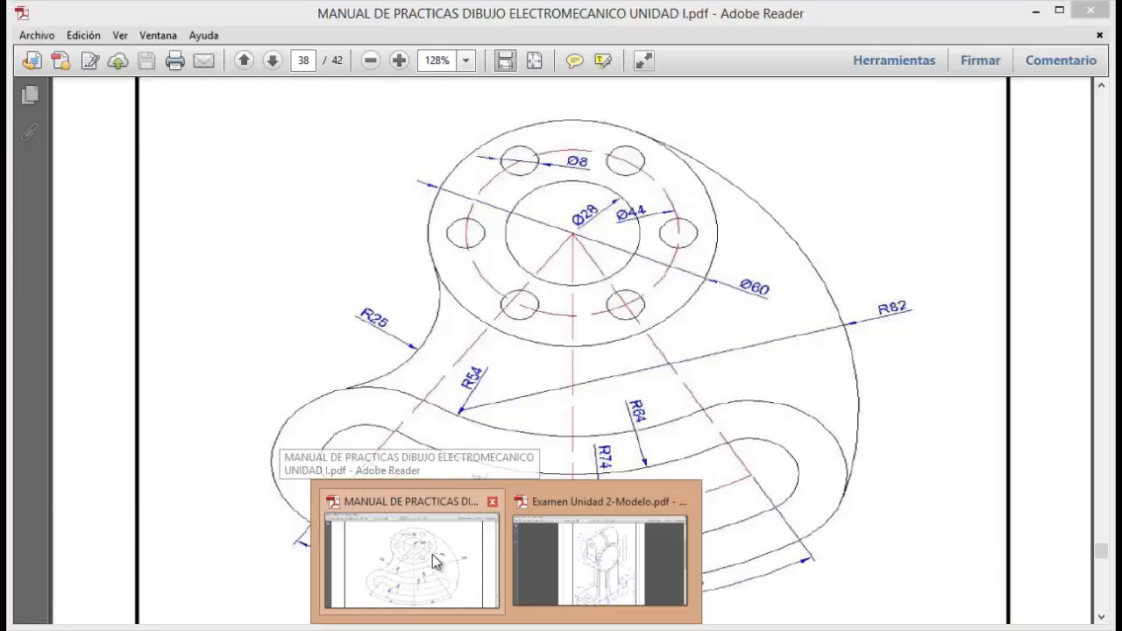
left_click(438, 561)
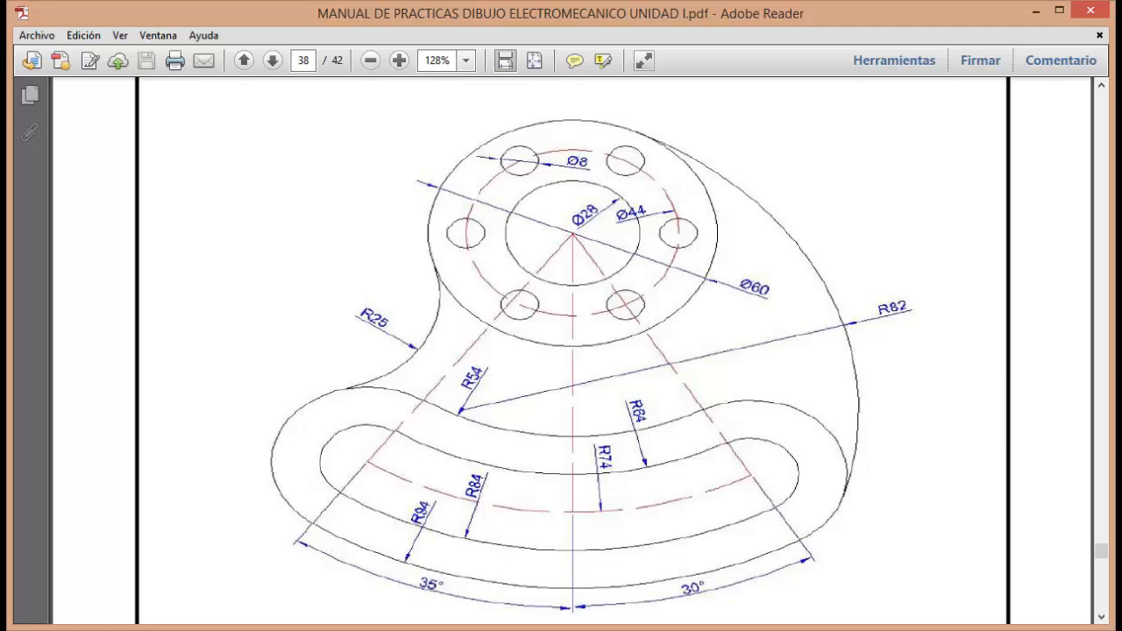
left_click(483, 609)
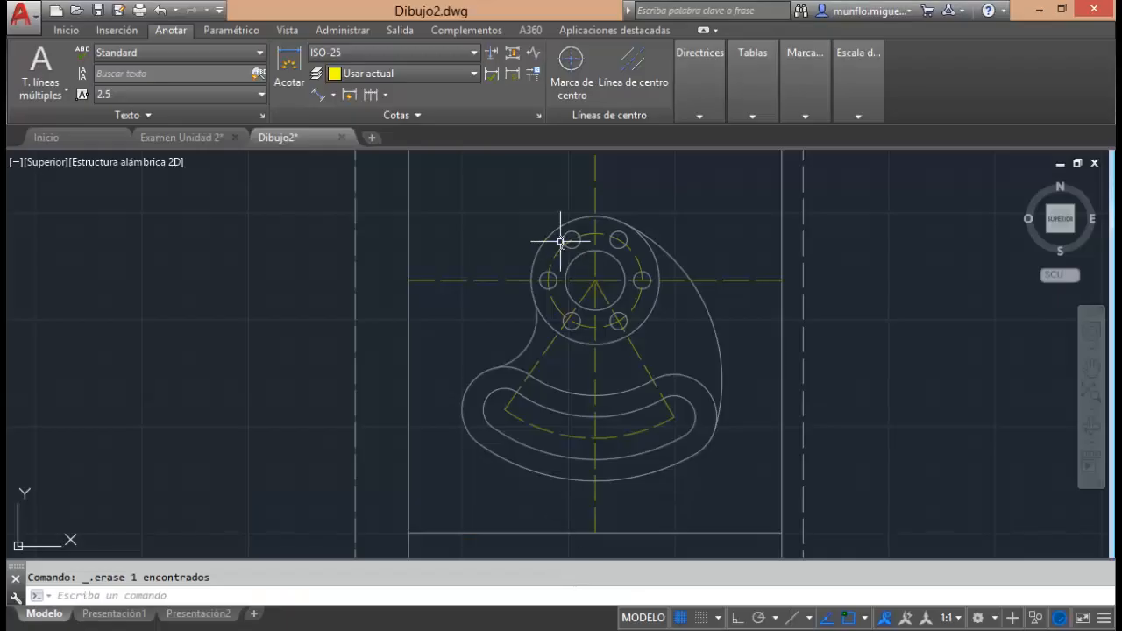
scroll(635, 273, "up", 4)
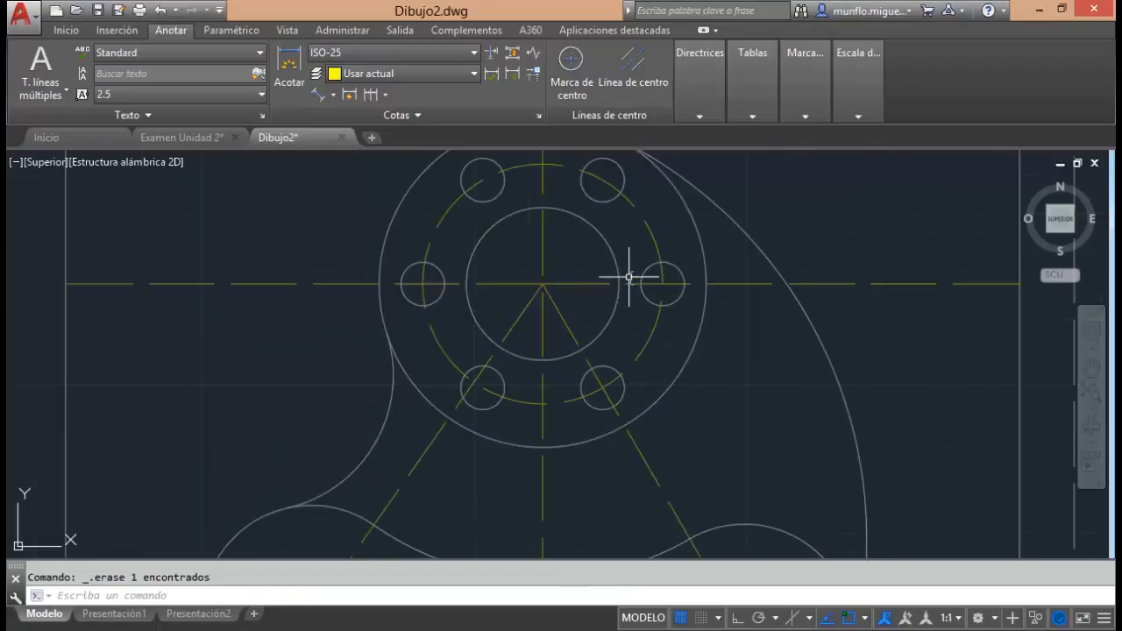
Check the manual's reference drawing in Adobe Reader, return to AutoCAD, and dimension the central bore's diameter with the text inside the circle.
left_click(333, 93)
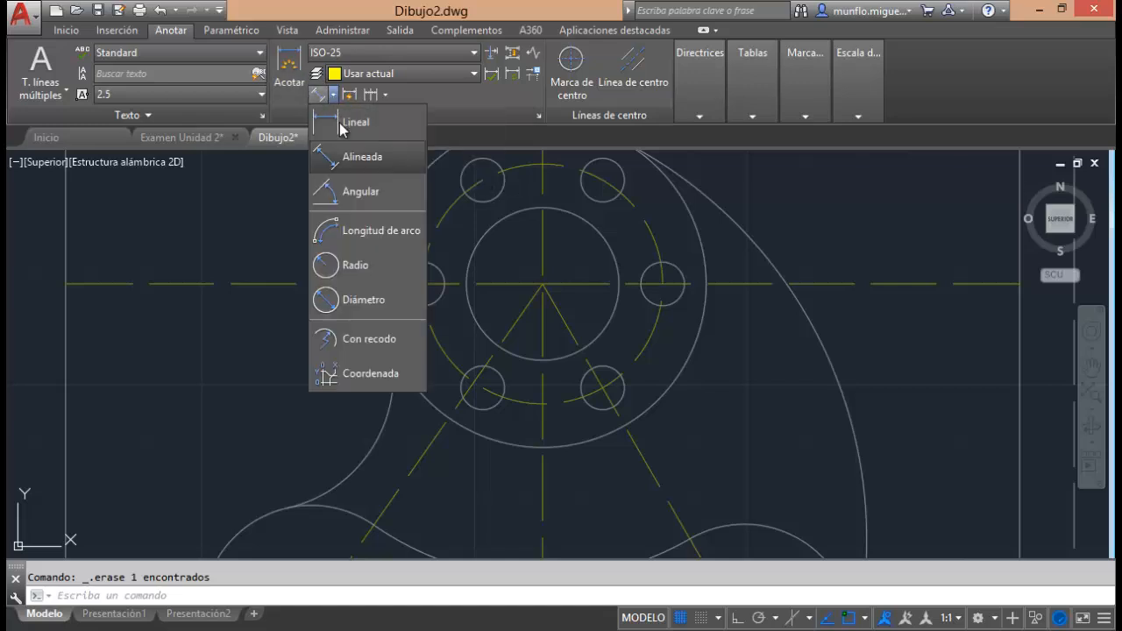
left_click(355, 301)
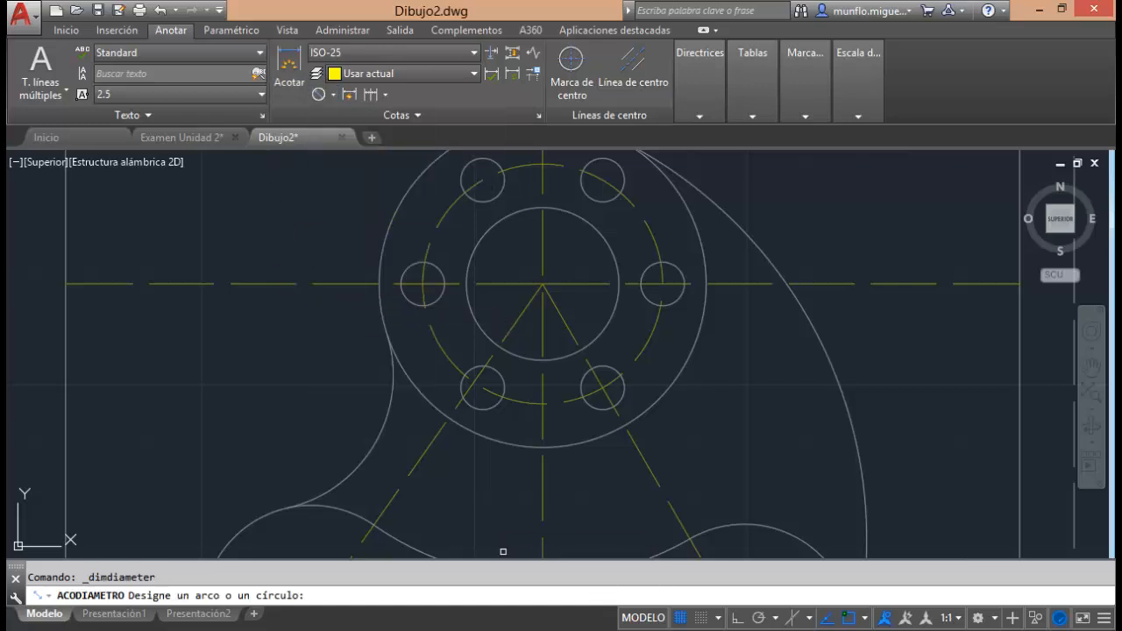
left_click(601, 561)
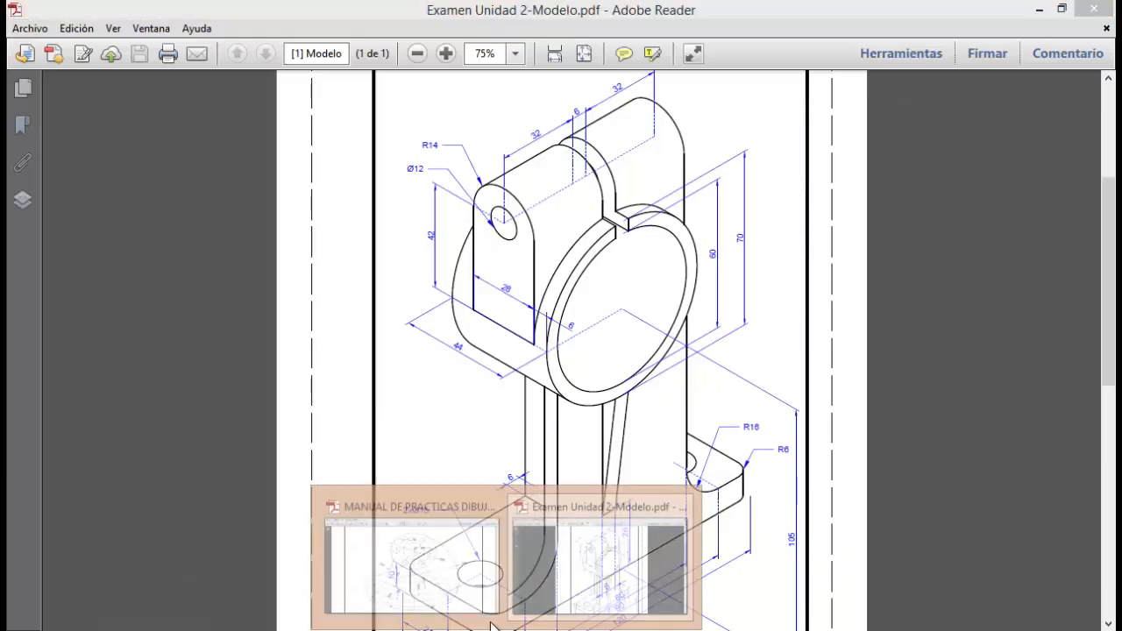
left_click(409, 545)
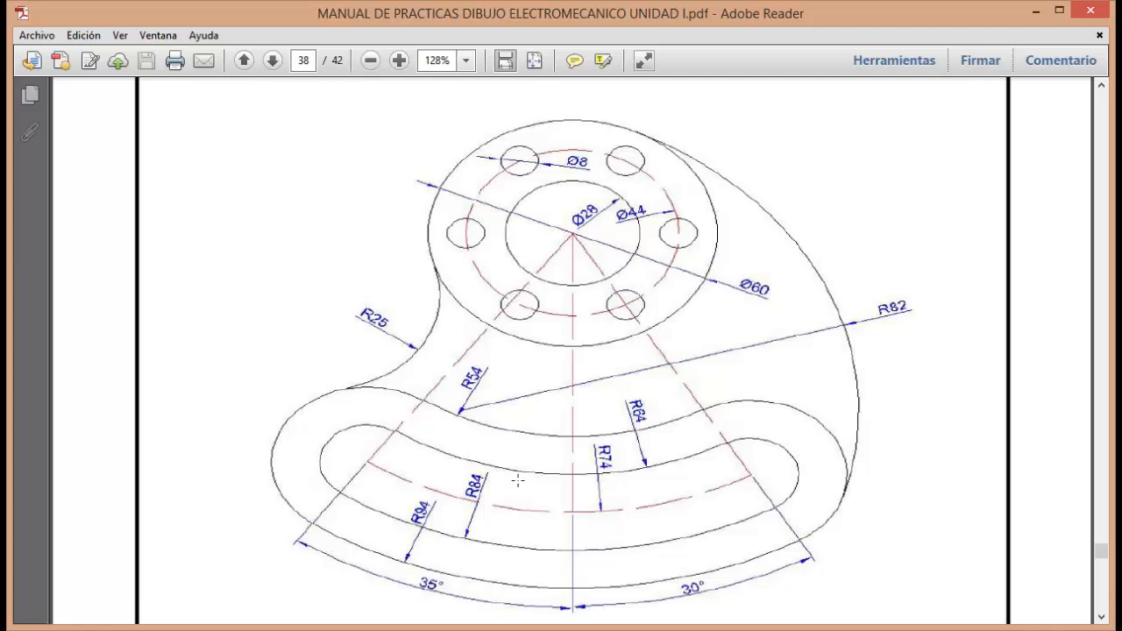
left_click(494, 582)
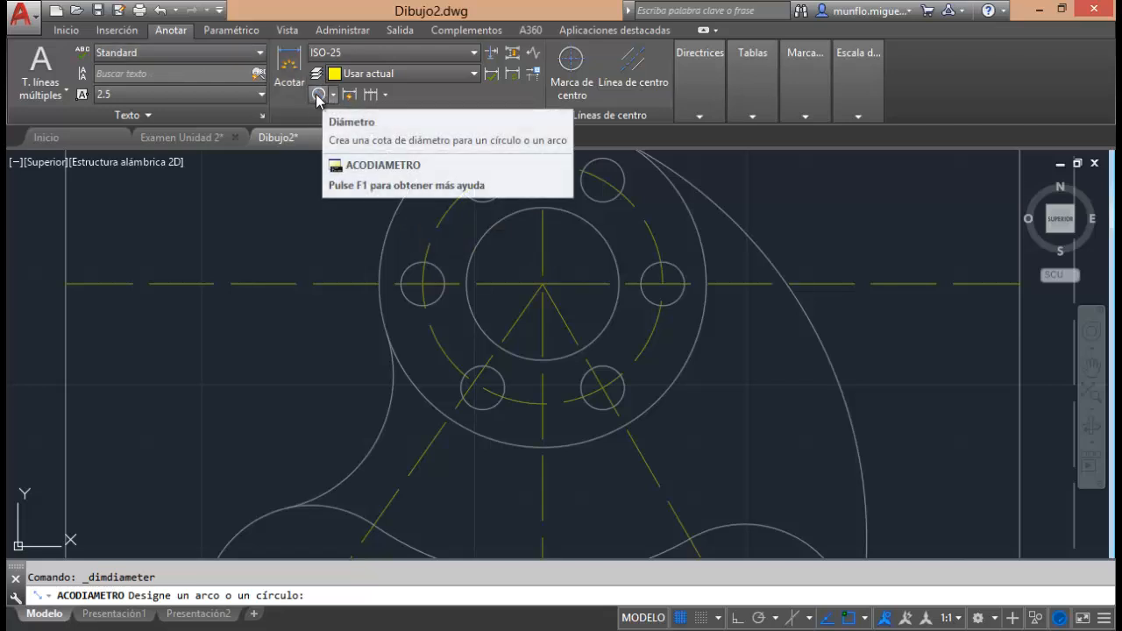
left_click(475, 250)
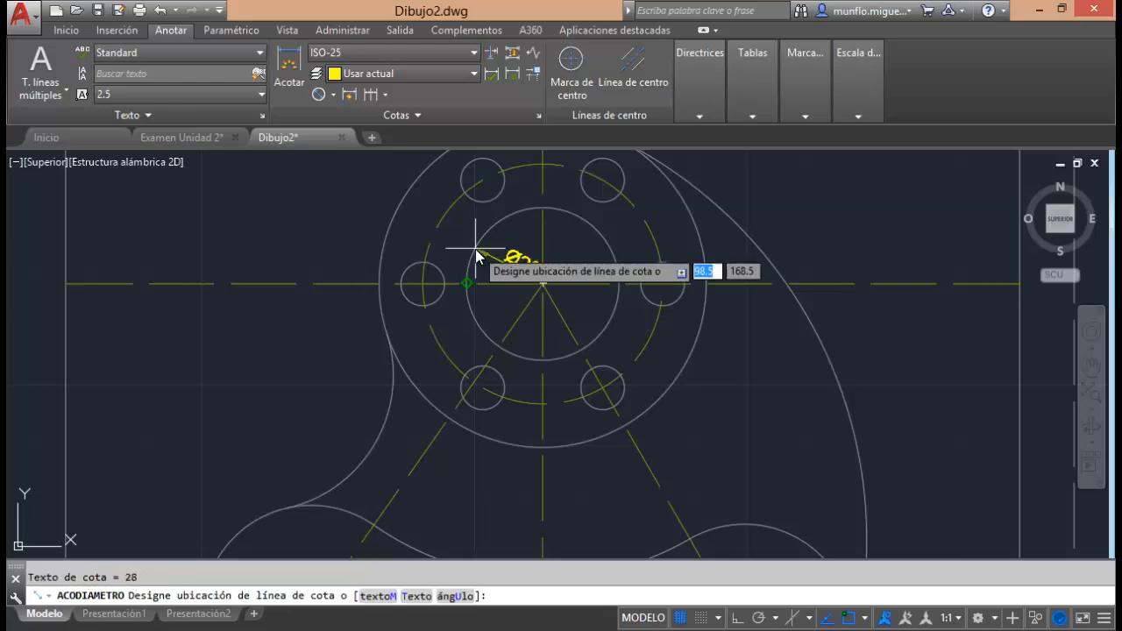
left_click(576, 257)
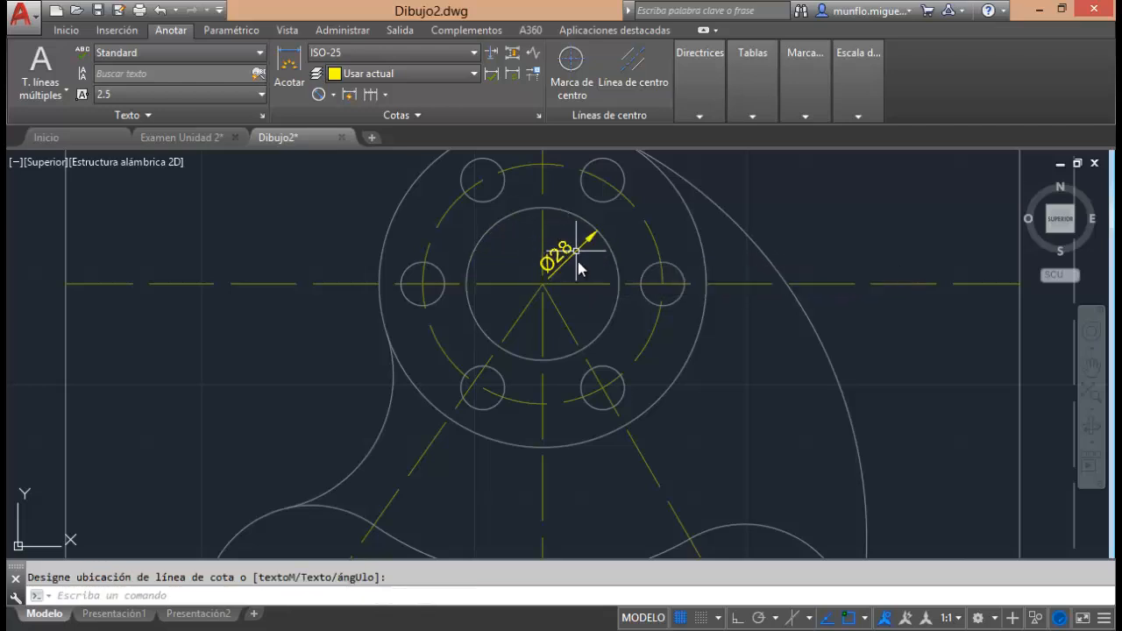
Dimension the diameter of the dashed bolt circle, placing the text inside it, below the horizontal centreline.
left_click(318, 94)
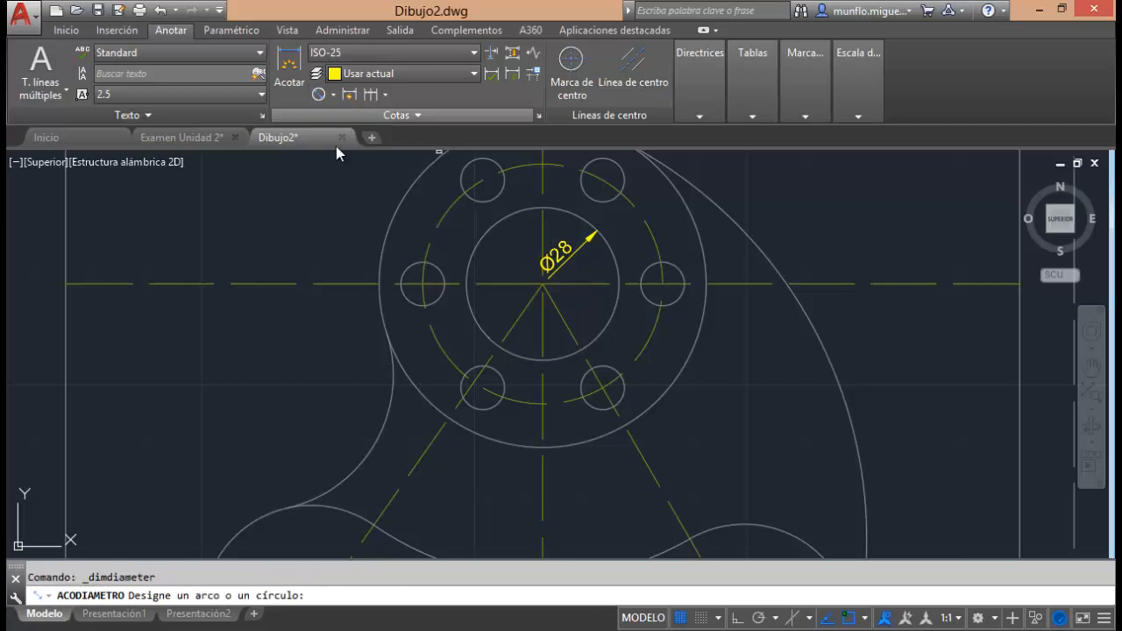
left_click(648, 232)
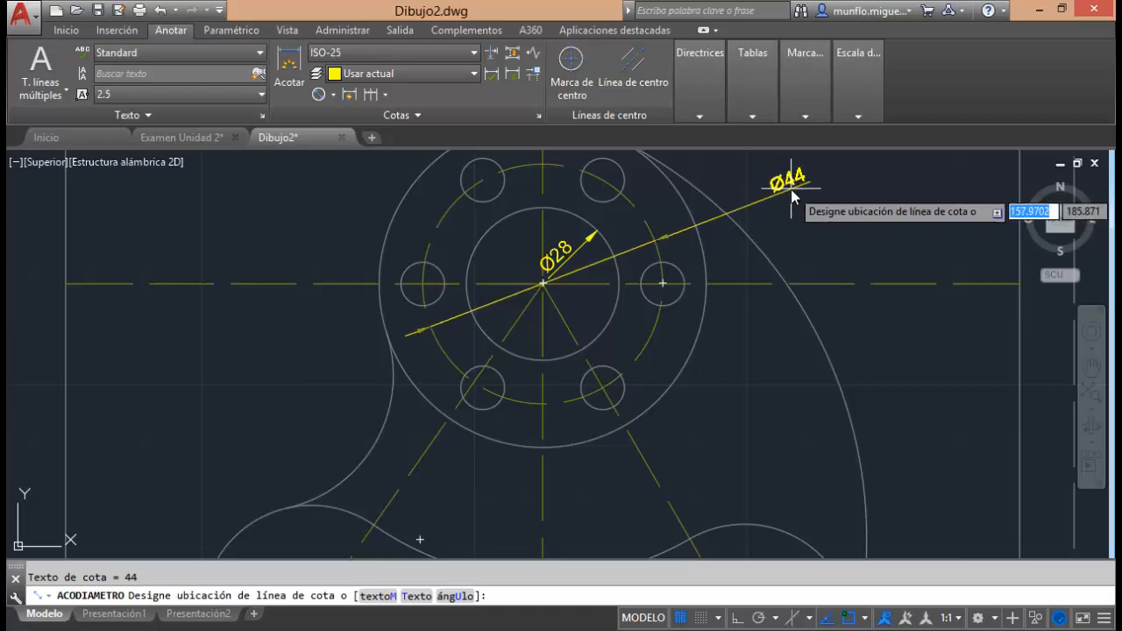
left_click(593, 314)
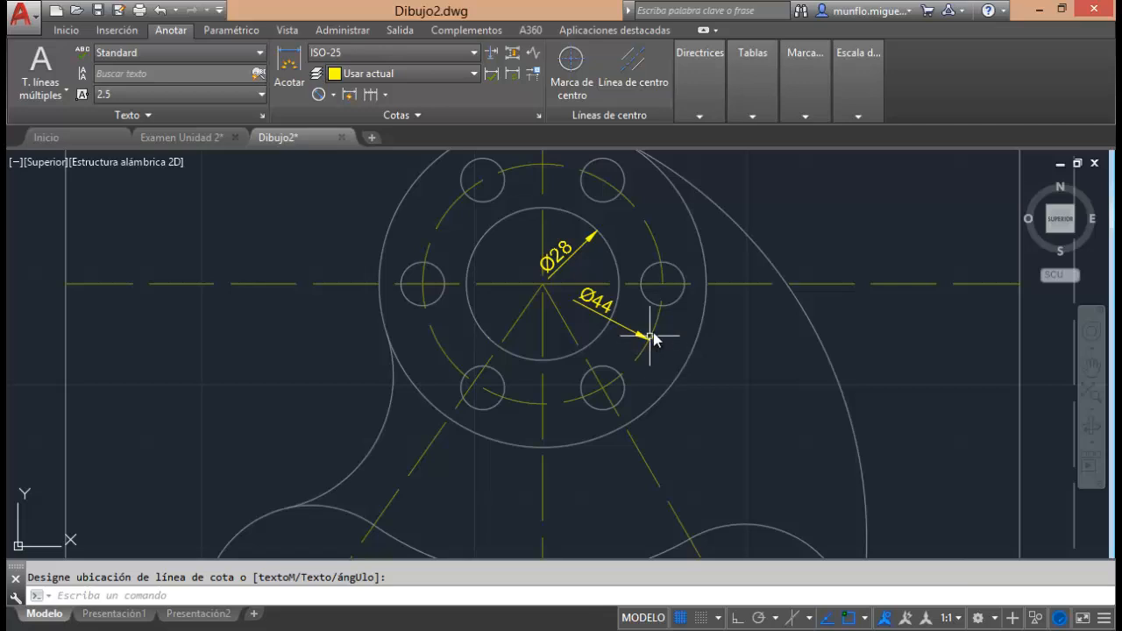
Dimension the diameter of the flange's outer circle, placing the text outside its lower-right edge.
left_click(319, 97)
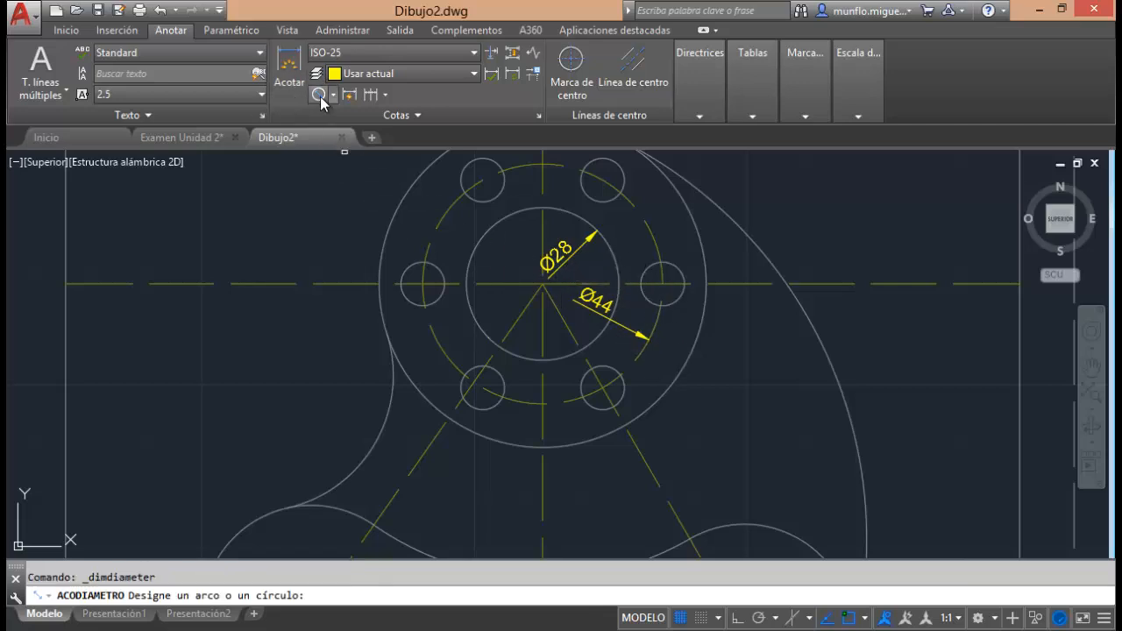
left_click(698, 321)
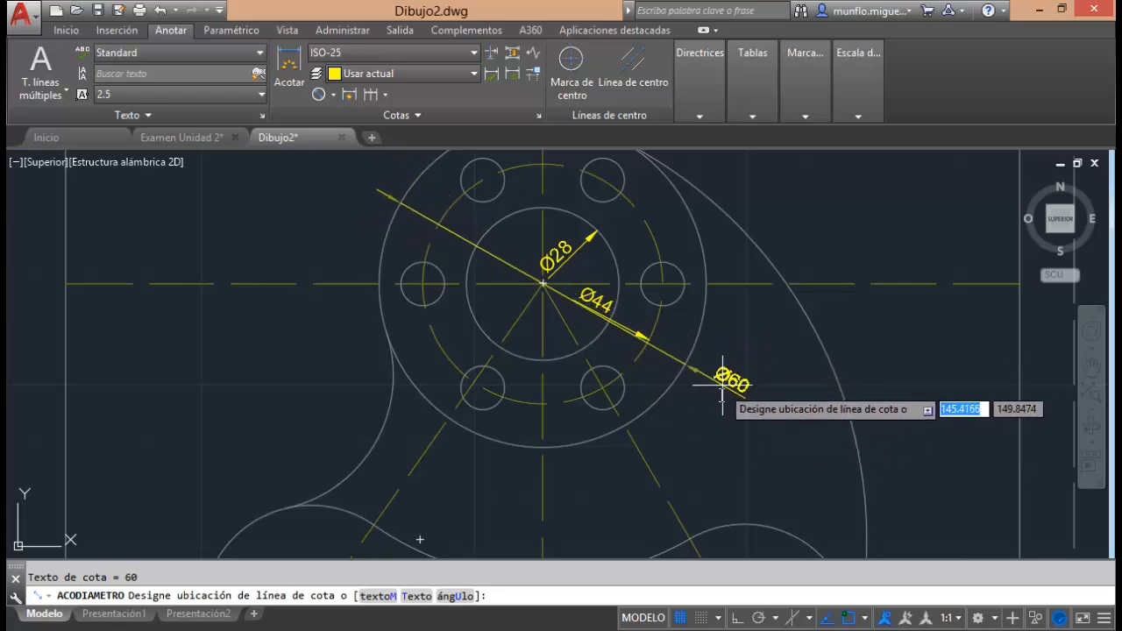
left_click(707, 410)
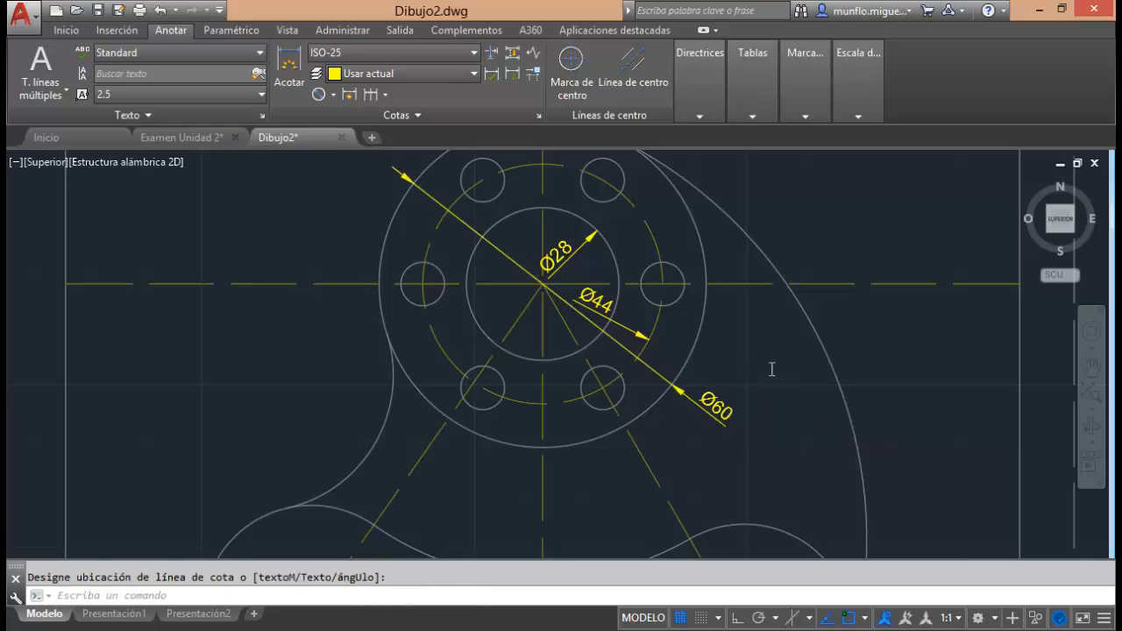
Add a radius dimension to the large outer arc on the part's right side, placing the text outside its upper portion.
scroll(767, 366, "down", 8)
scroll(815, 373, "up", 4)
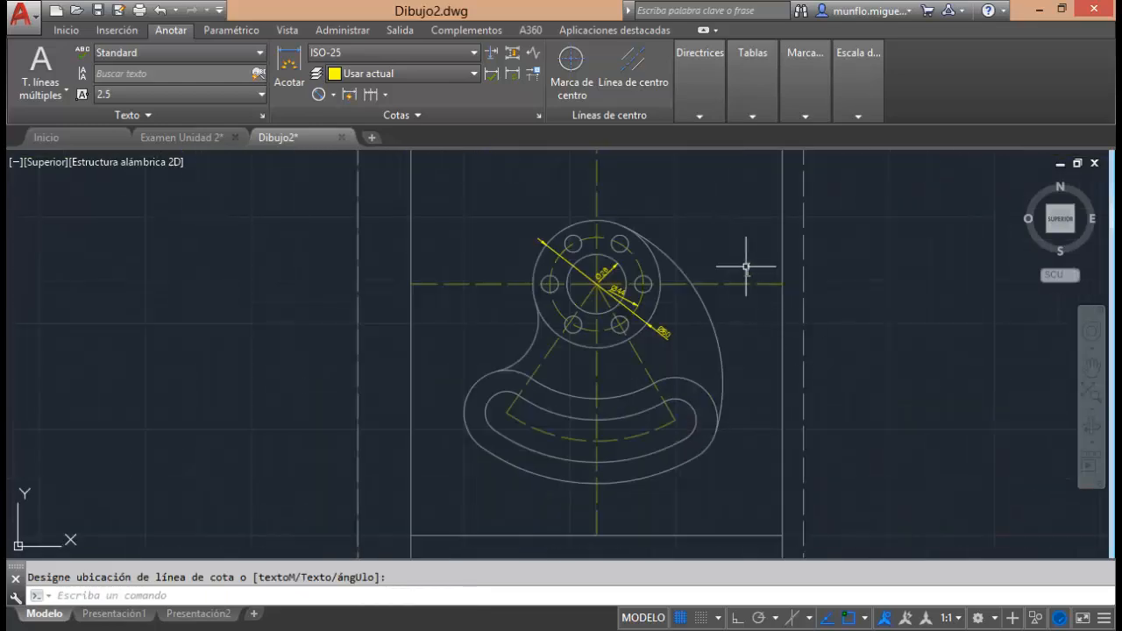
scroll(746, 267, "up", 2)
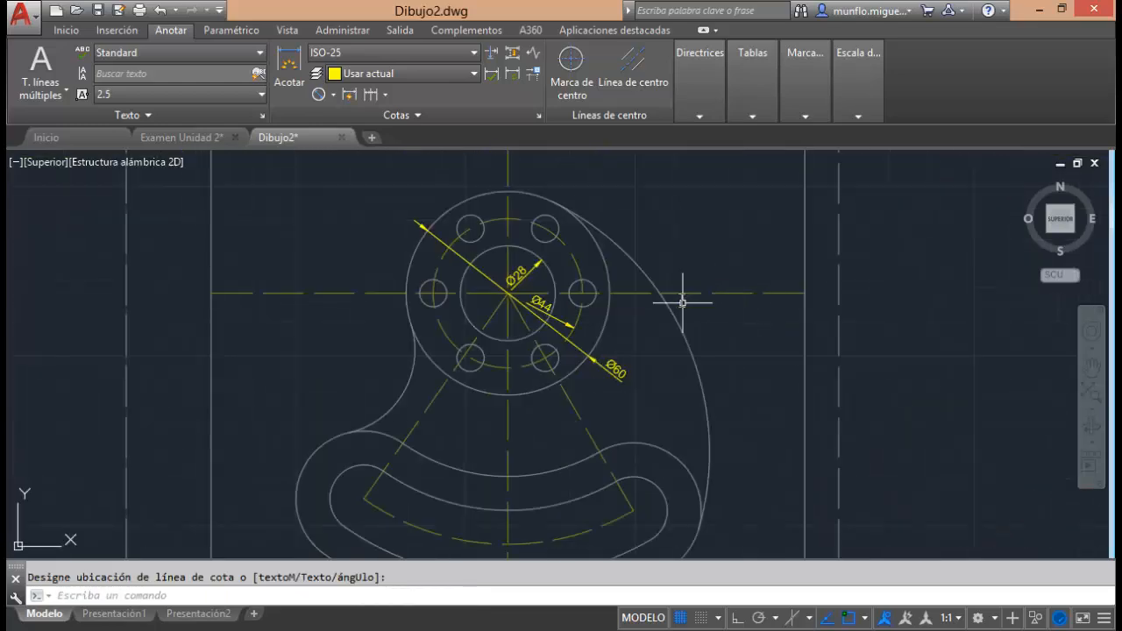
left_click(334, 95)
left_click(350, 260)
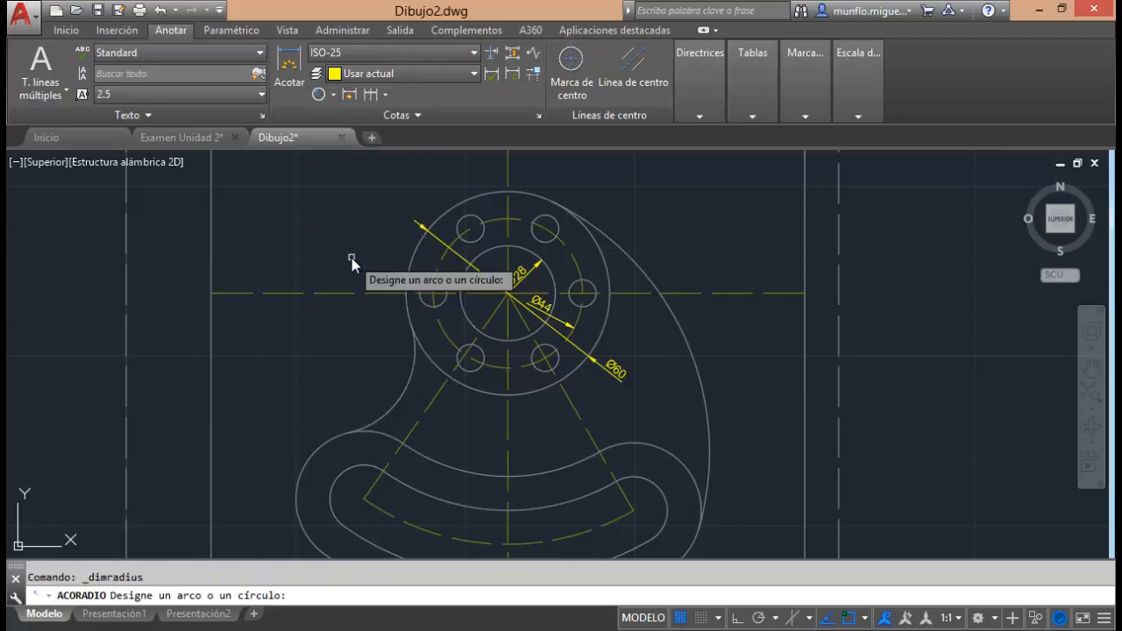
left_click(684, 335)
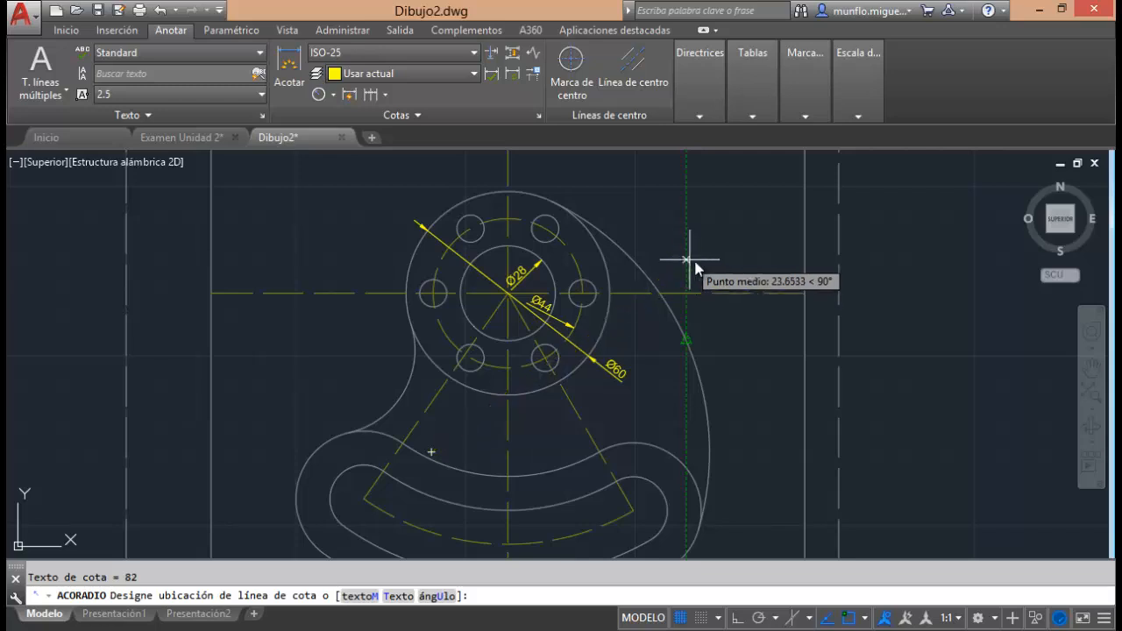
left_click(702, 258)
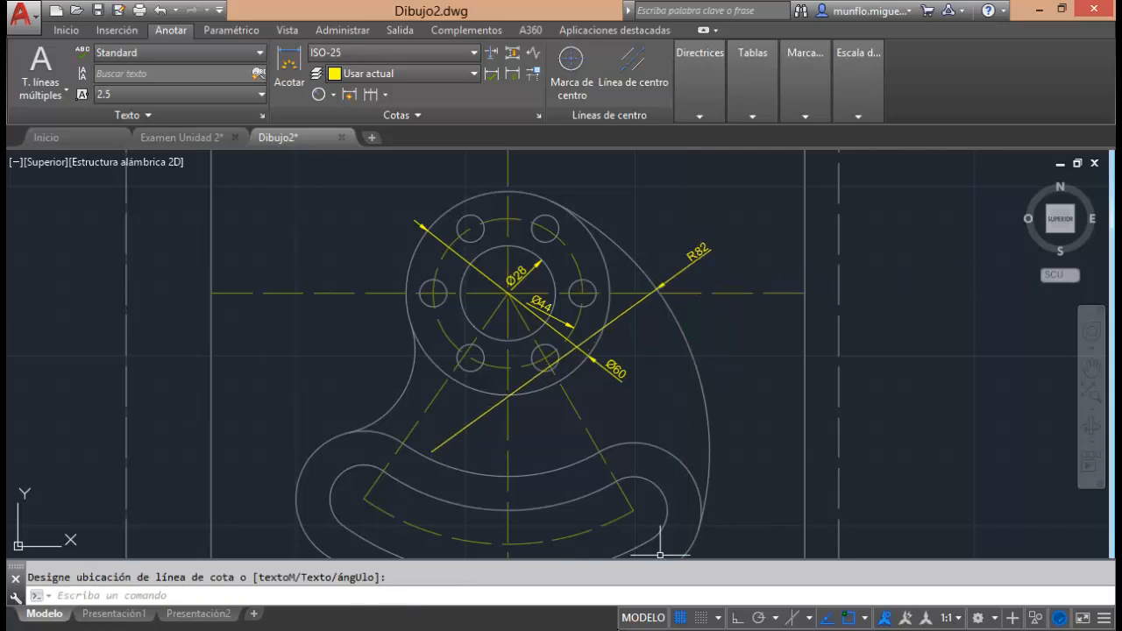
Add a radius dimension to the concave arc joining the flange's left side to the slotted base, with the text outside the part.
left_click(319, 94)
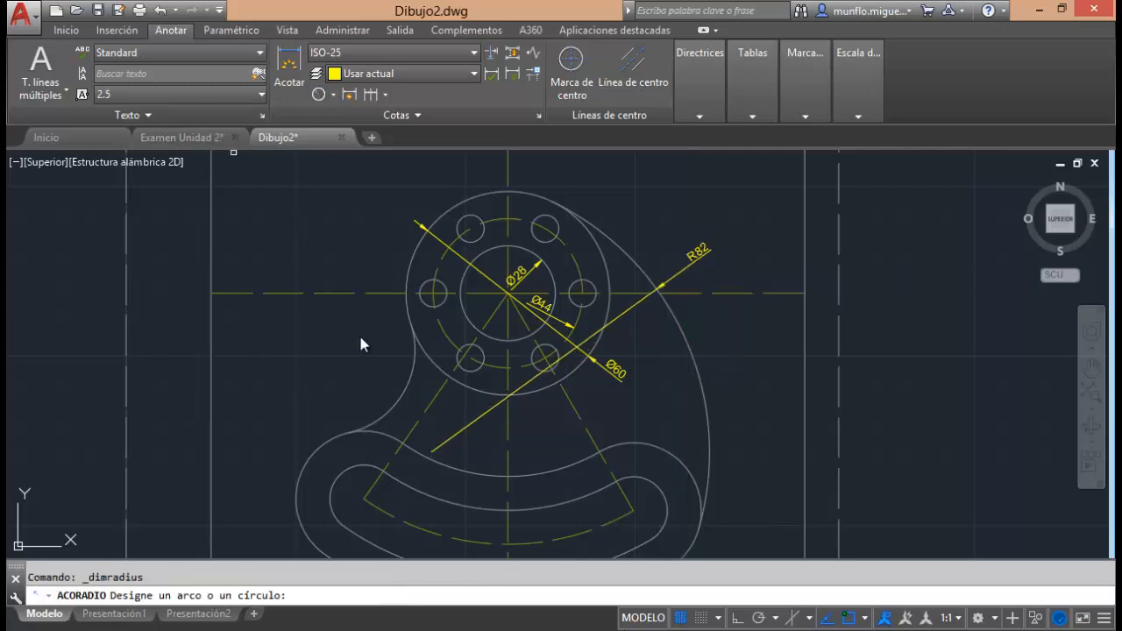
left_click(401, 392)
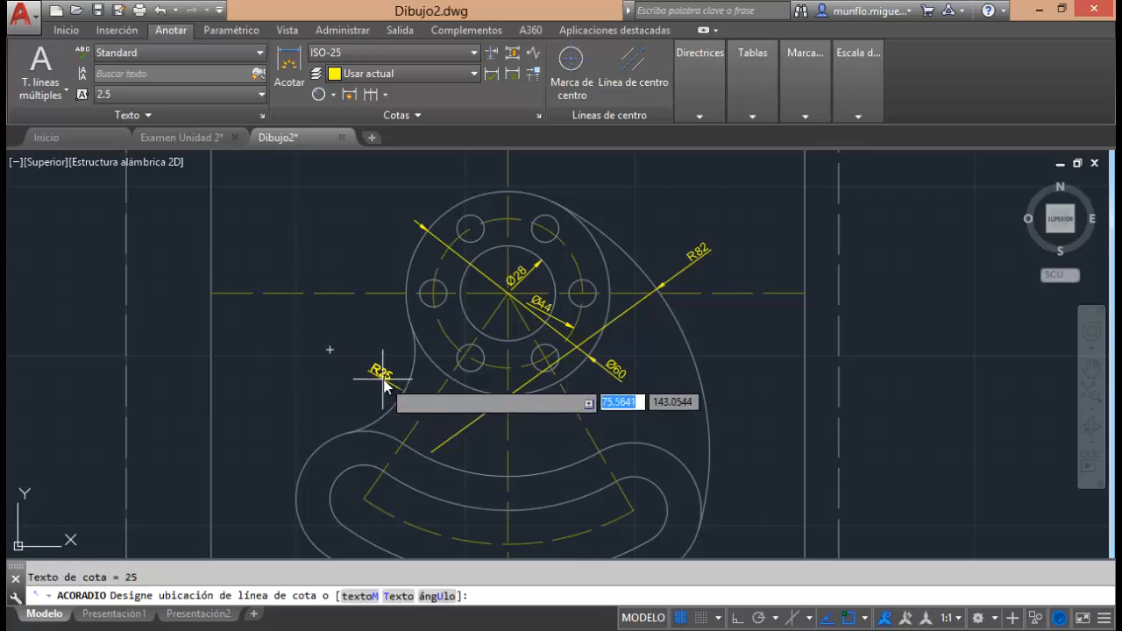
left_click(384, 382)
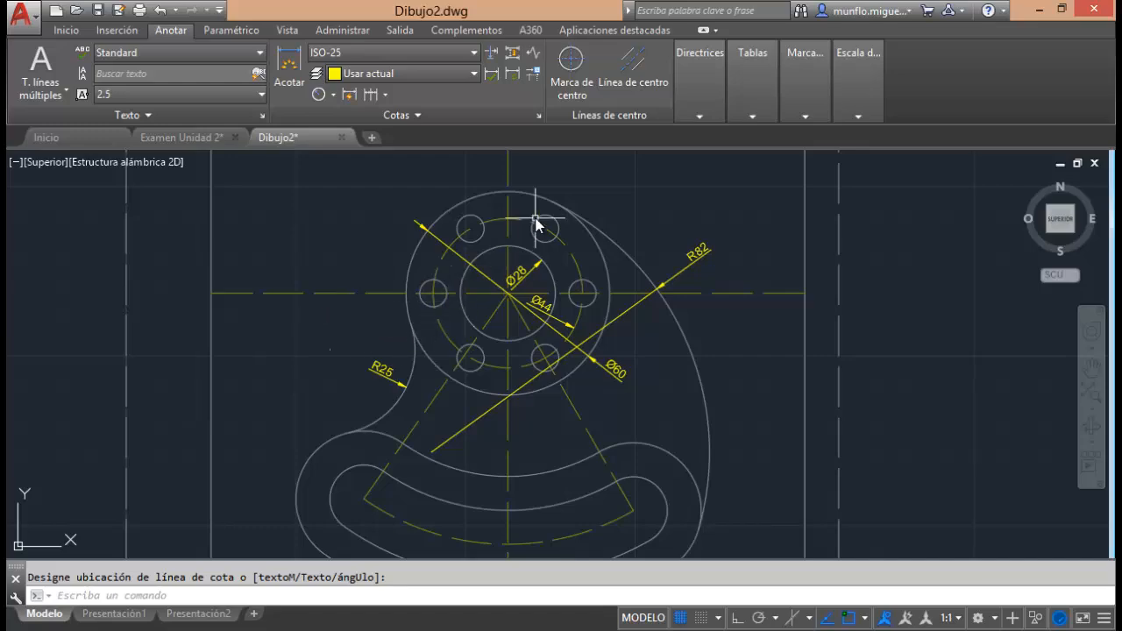
Check the flange's hole dimensions in the practice manual PDF in Adobe Reader, and return to the Dibujo2 drawing in AutoCAD.
scroll(535, 218, "up", 1)
scroll(536, 218, "down", 1)
scroll(536, 219, "down", 2)
scroll(501, 237, "up", 4)
scroll(560, 271, "down", 2)
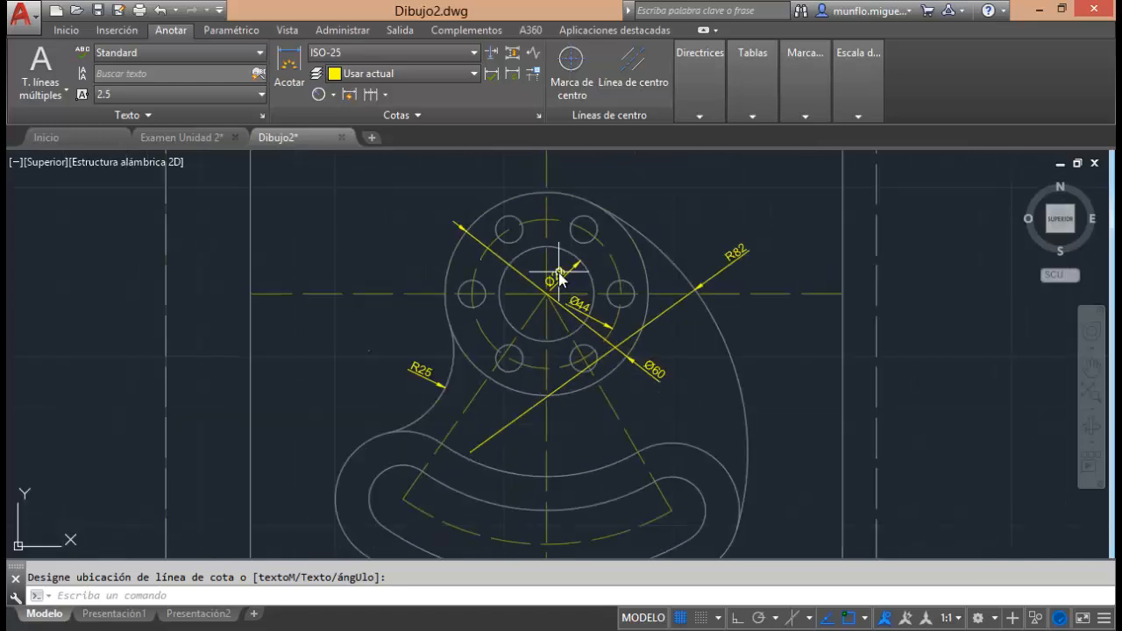
left_click(420, 572)
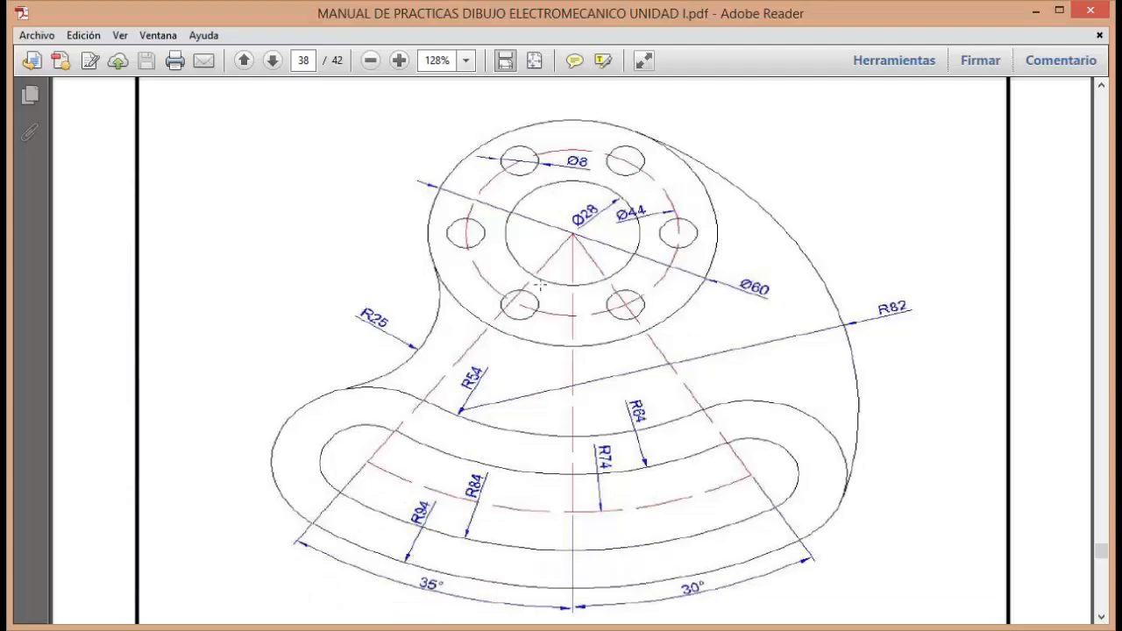
mouse_move(481, 611)
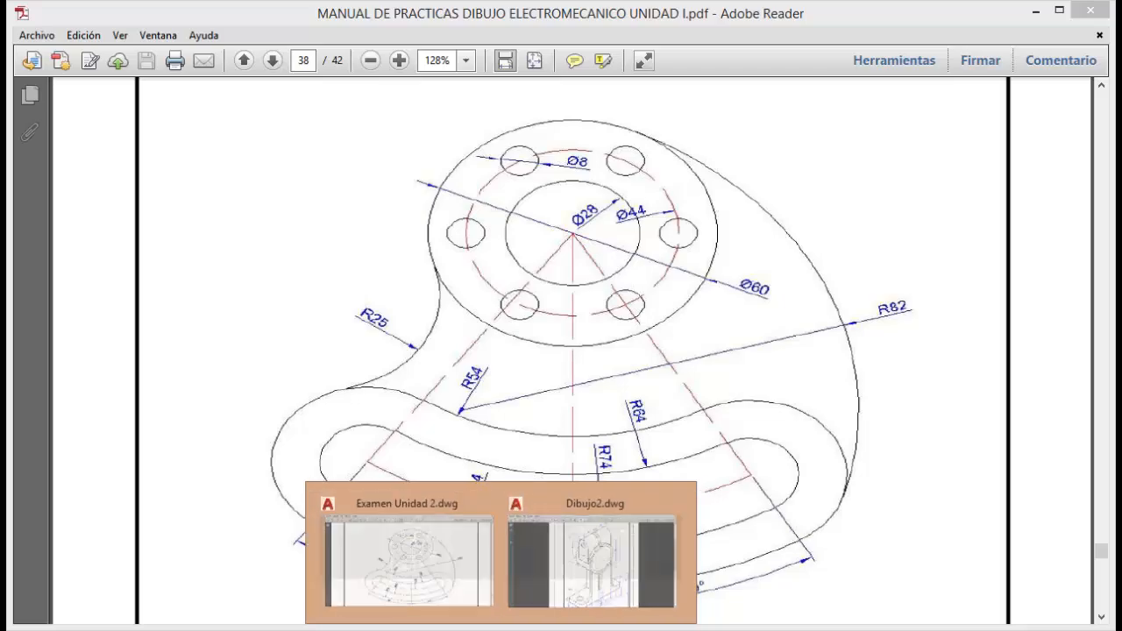
left_click(571, 568)
Dimension the diameter of the flange's upper-left small hole, placing the text to the hole's right, between the two upper holes.
scroll(538, 215, "up", 4)
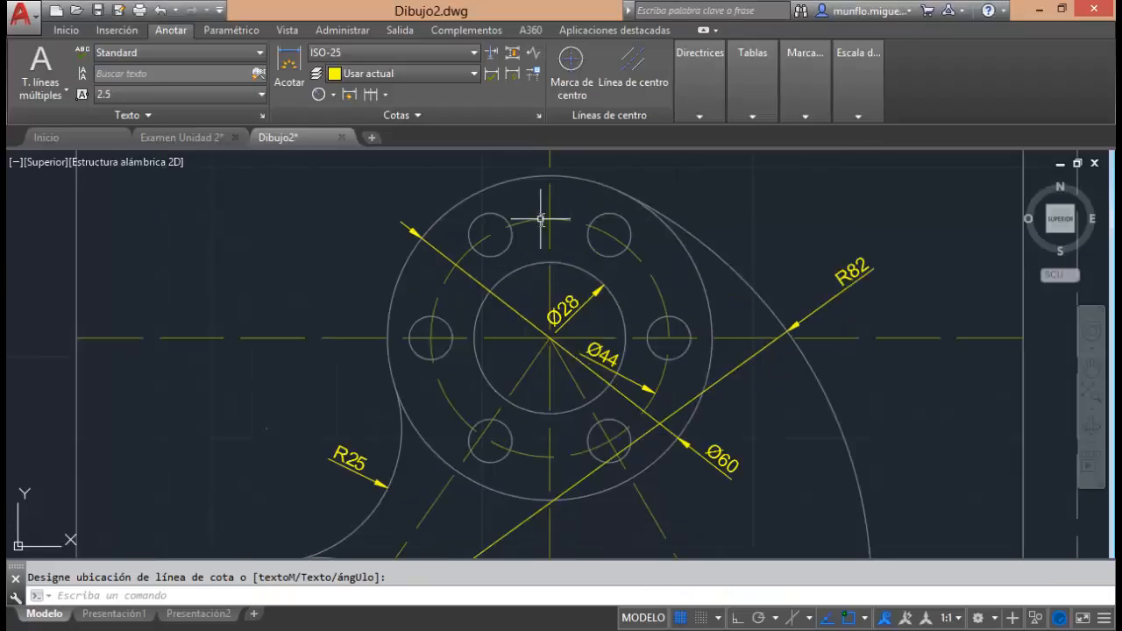
left_click(332, 97)
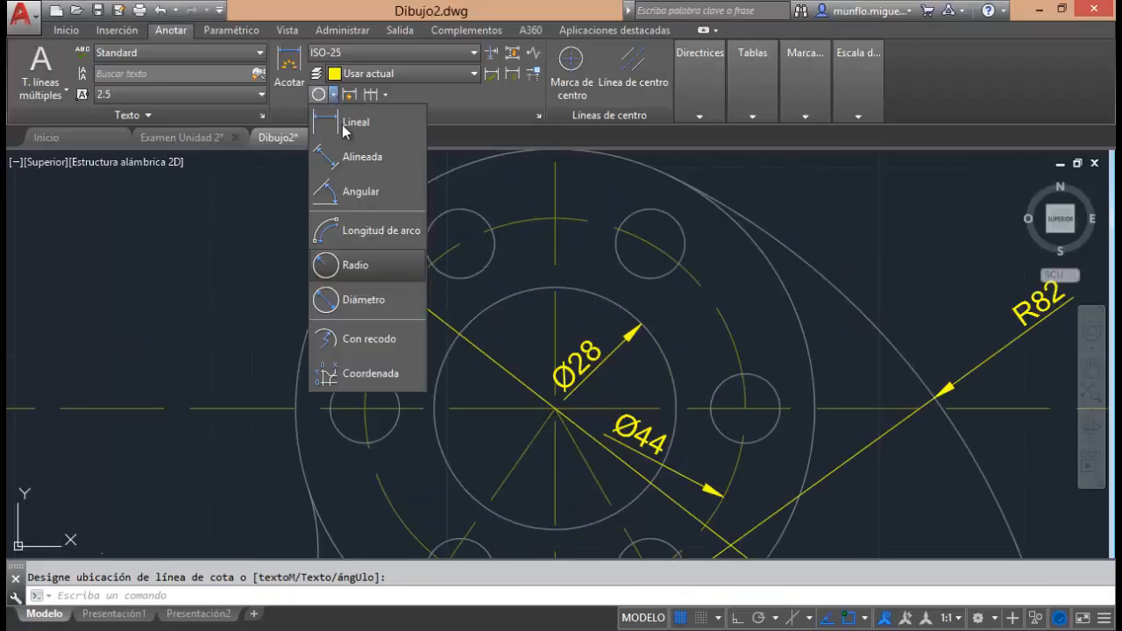
left_click(355, 297)
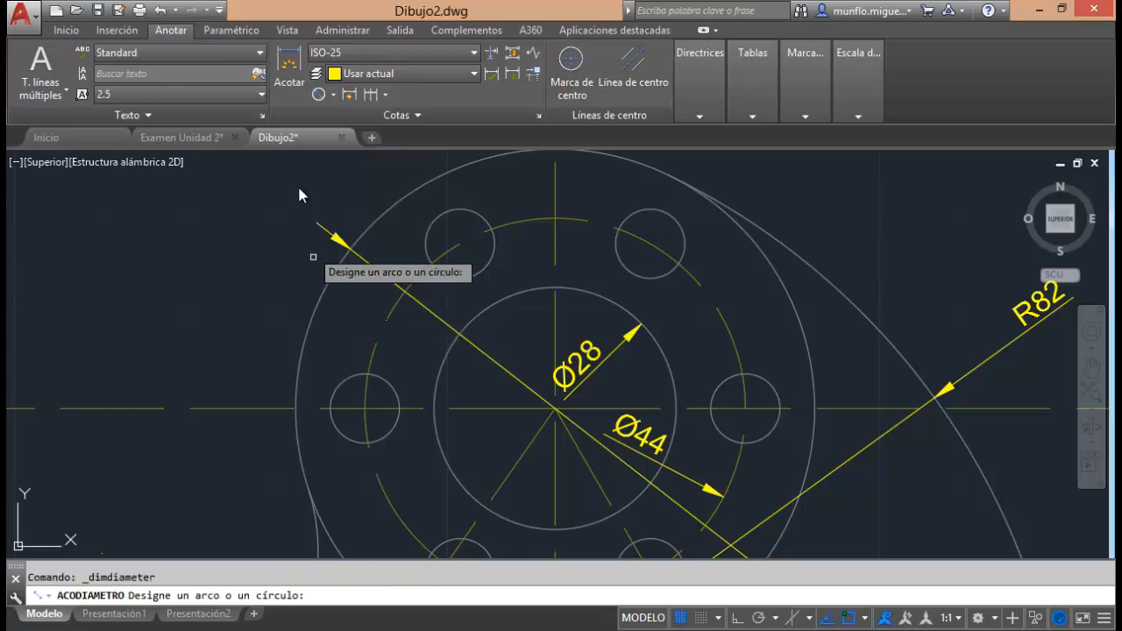
left_click(480, 216)
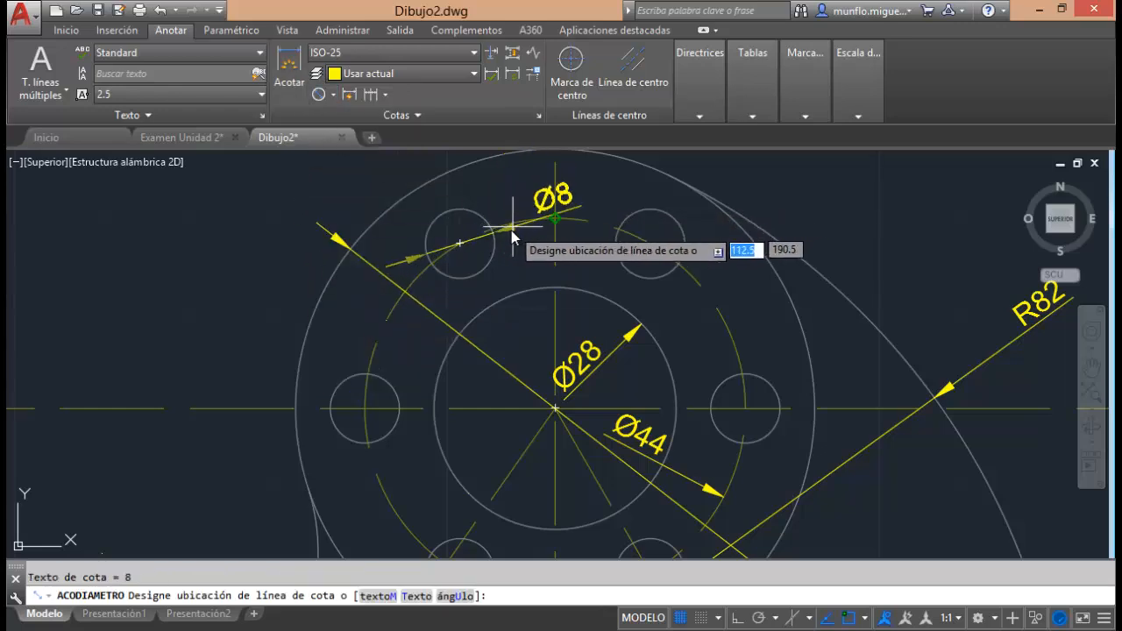
left_click(514, 259)
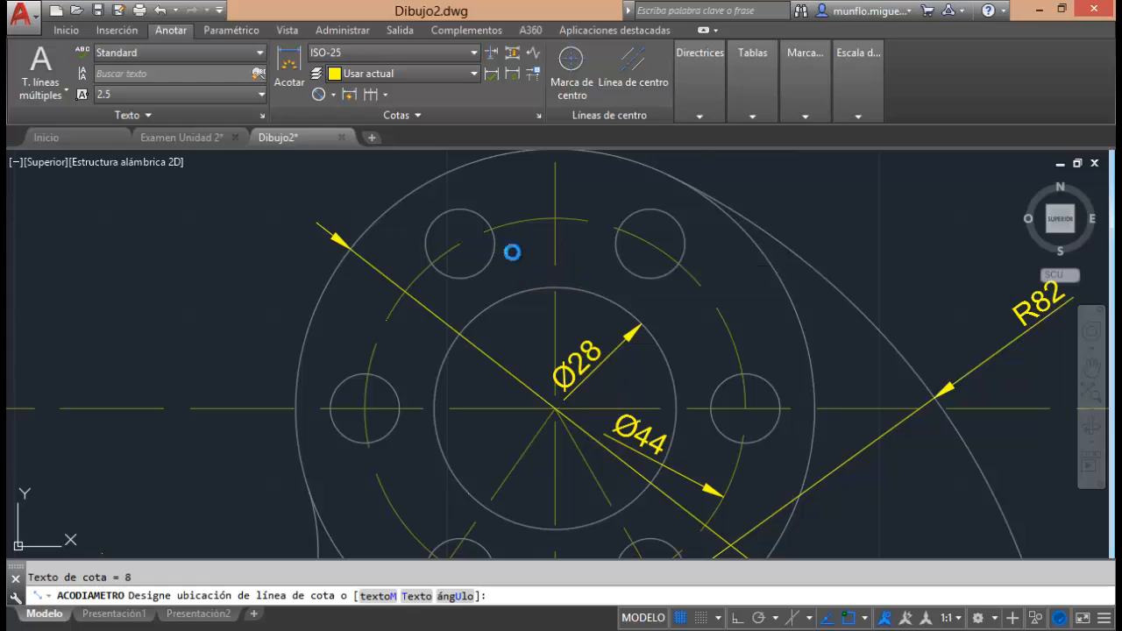
left_click(663, 366)
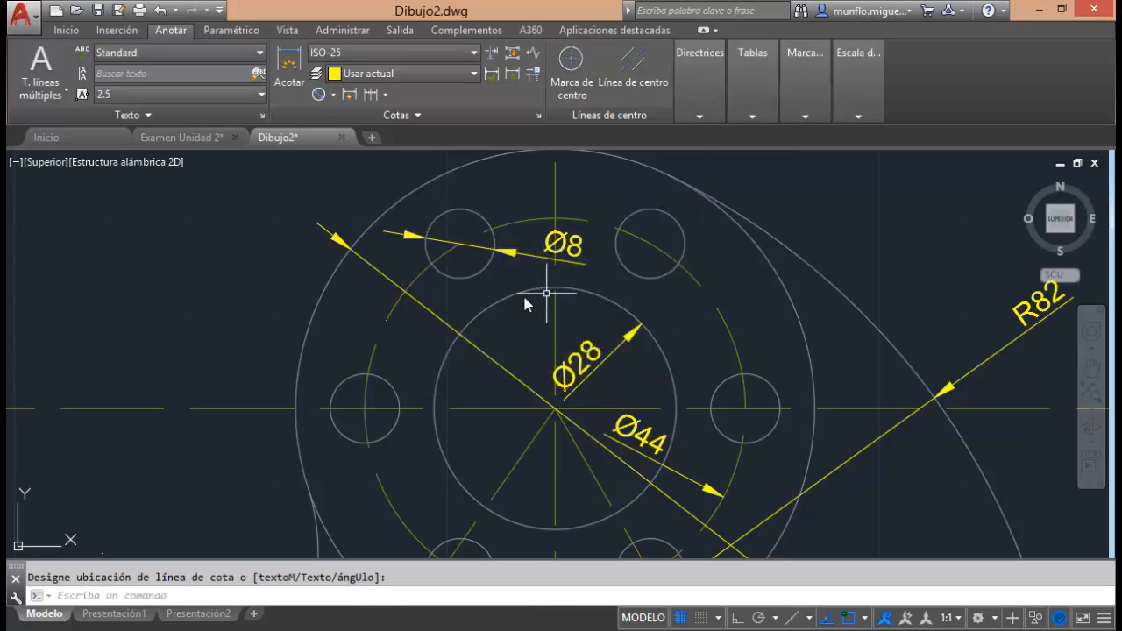
Add a radius dimension to the upper outer arc of the slotted base, placing the text above the arc beside the vertical centreline.
scroll(543, 279, "down", 5)
scroll(543, 358, "up", 3)
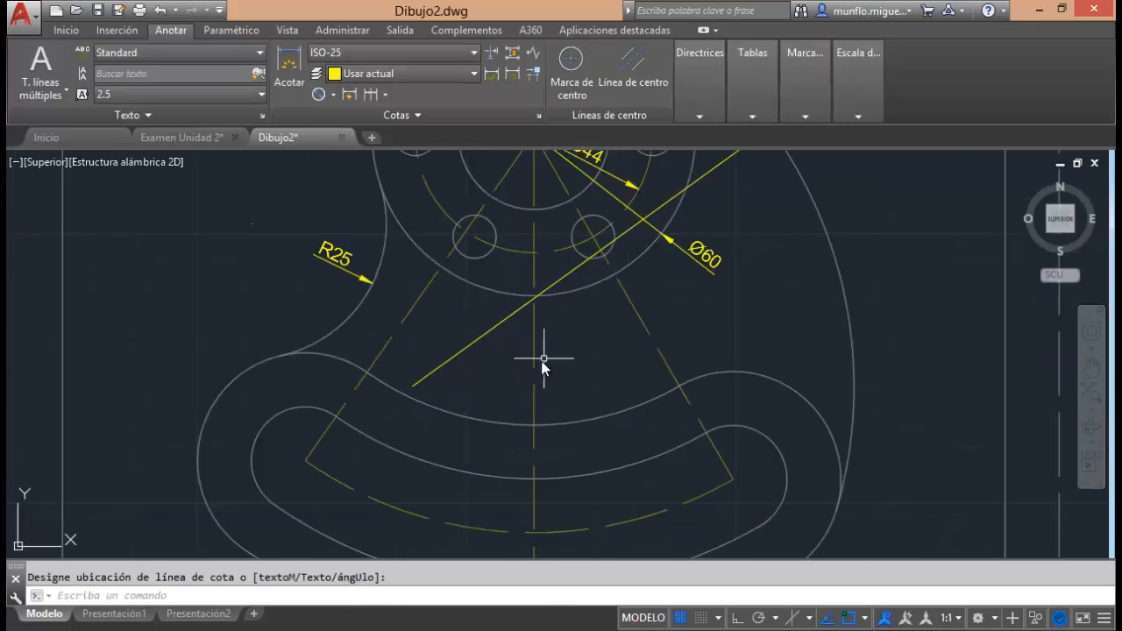
scroll(536, 352, "down", 2)
scroll(509, 439, "up", 2)
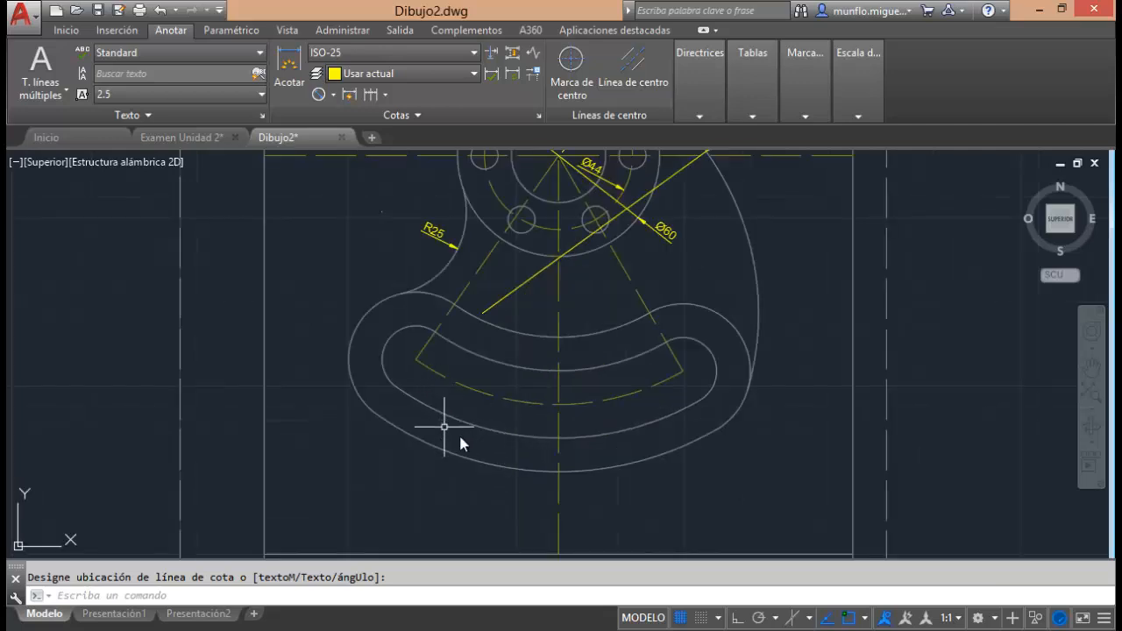
left_click(333, 94)
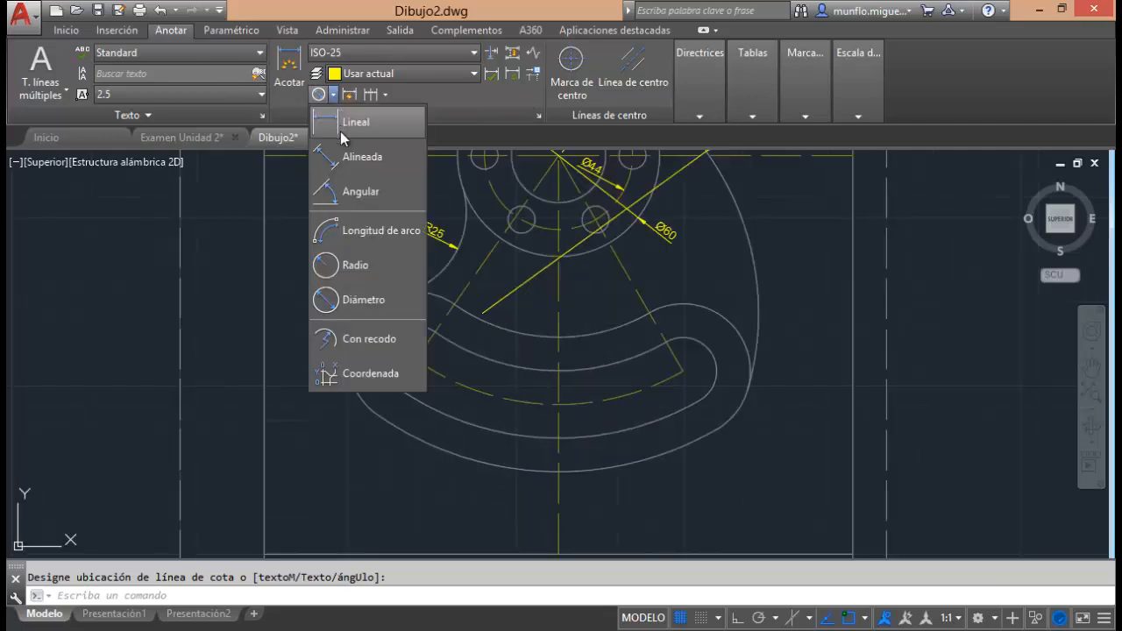
left_click(355, 265)
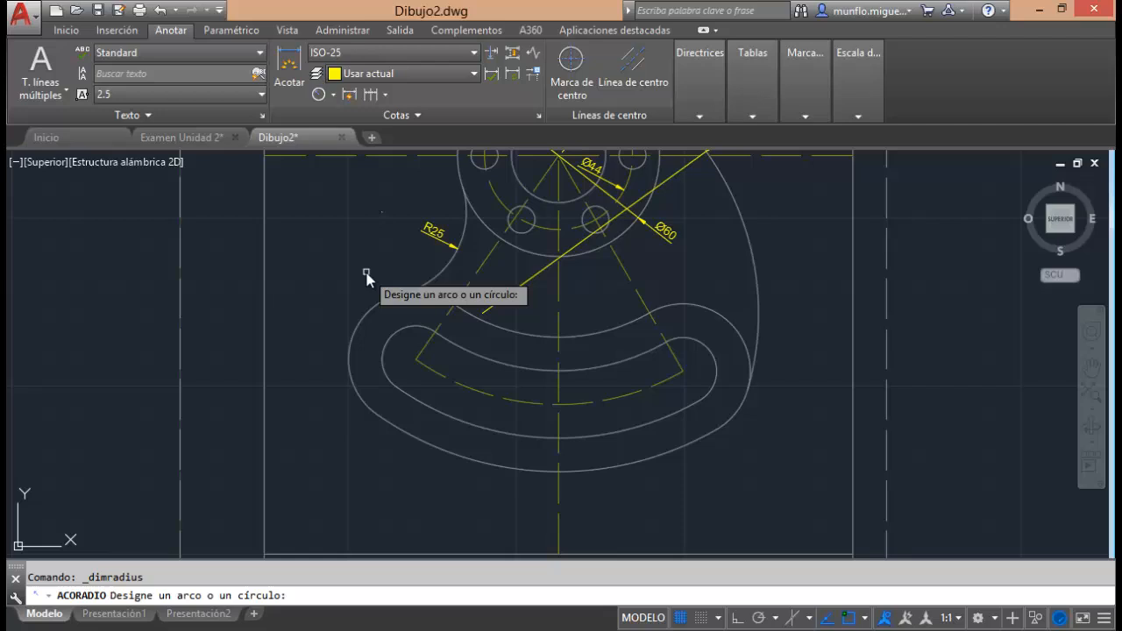
left_click(540, 336)
left_click(535, 309)
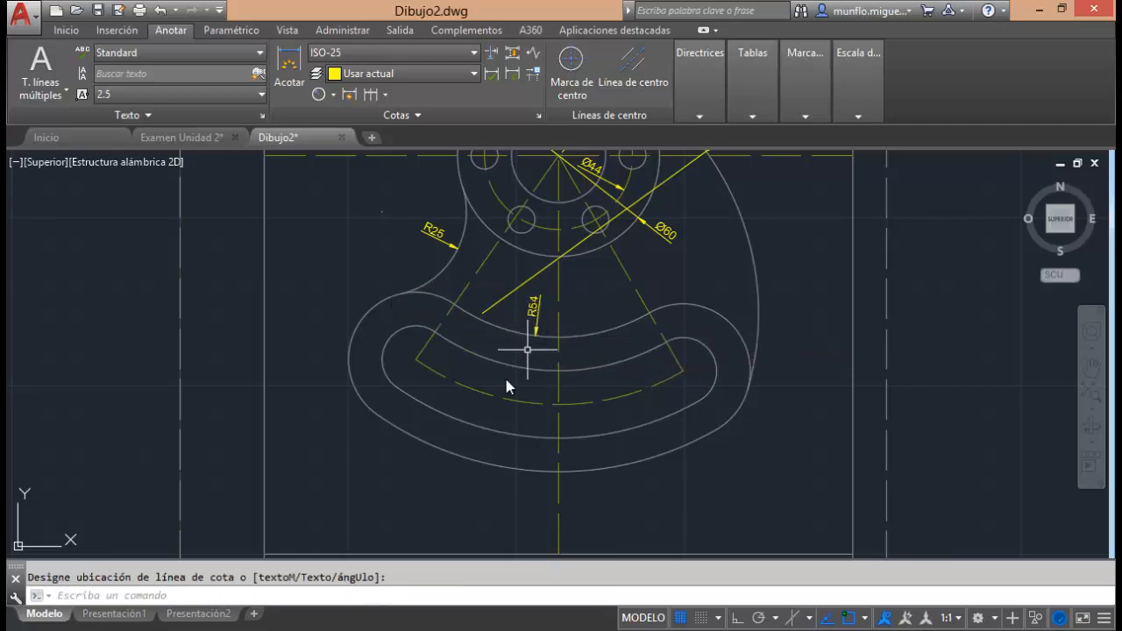
Add radius dimensions to the slot's upper arc and its dashed centreline arc, placing each text above its arc, left of the vertical centreline.
left_click(318, 94)
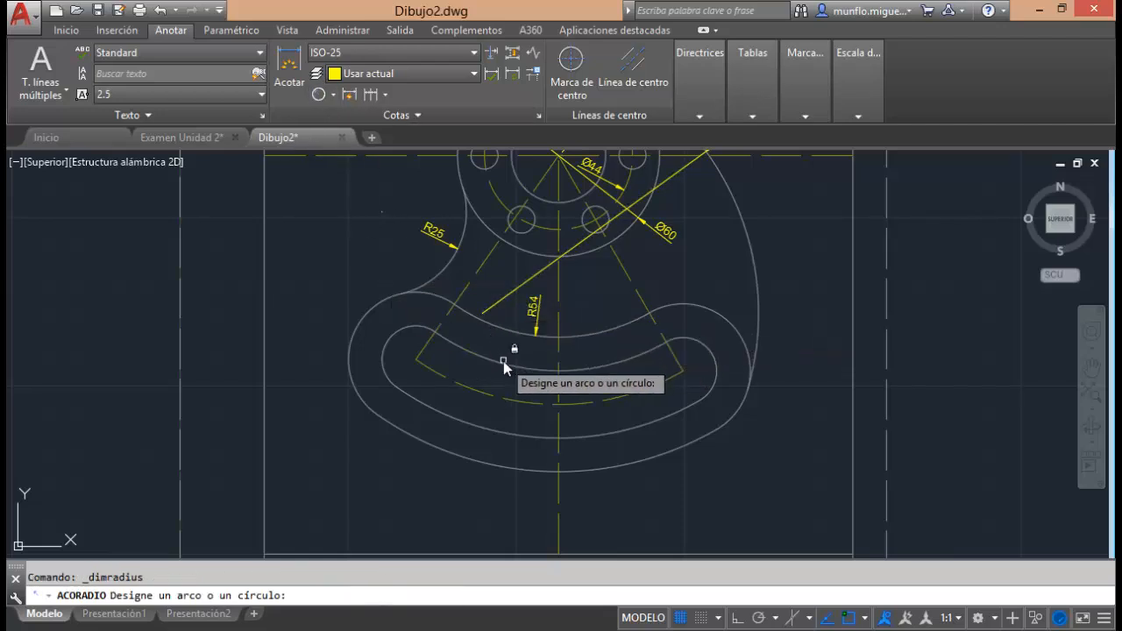
left_click(504, 356)
left_click(497, 347)
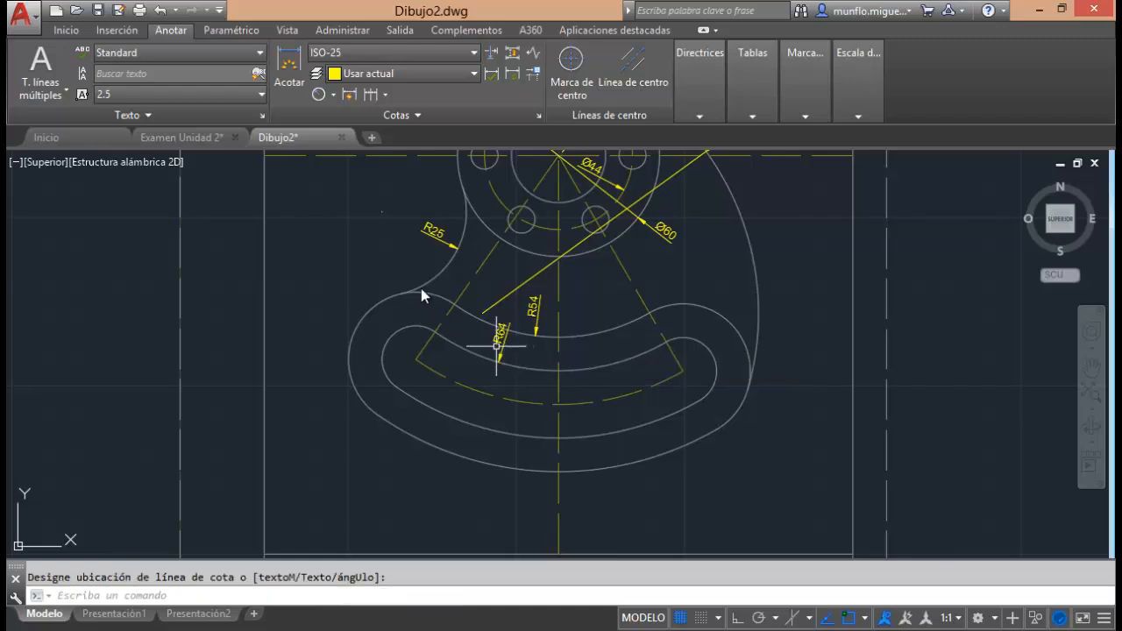
left_click(322, 95)
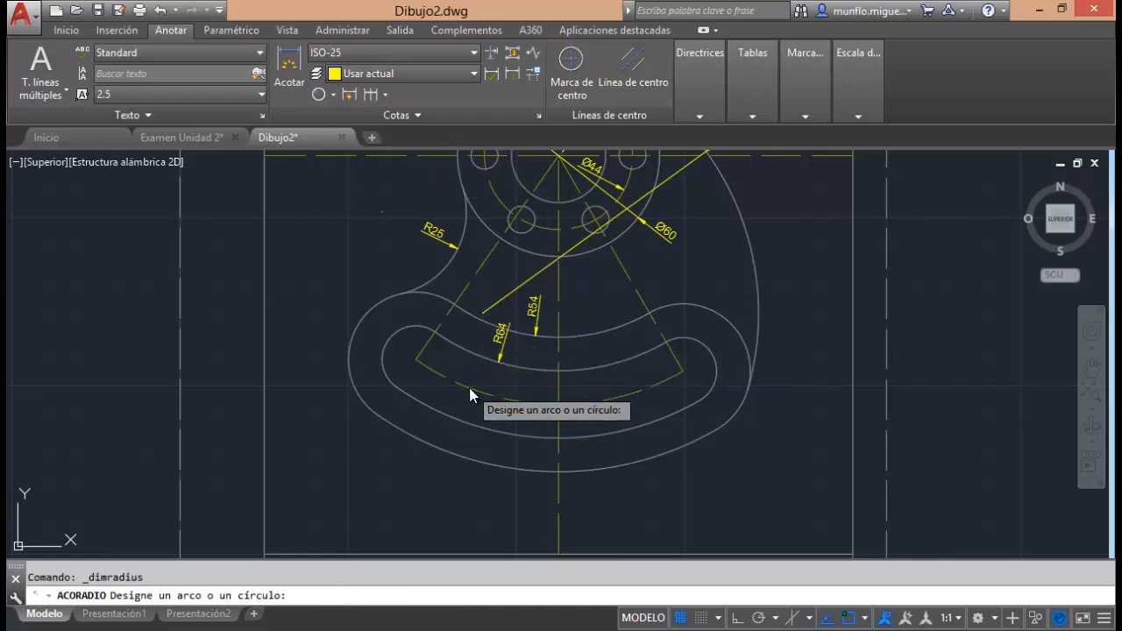
left_click(468, 387)
left_click(447, 340)
Add a radius dimension to the slot's lower arc, with its dimension line on the vertical centreline.
left_click(321, 95)
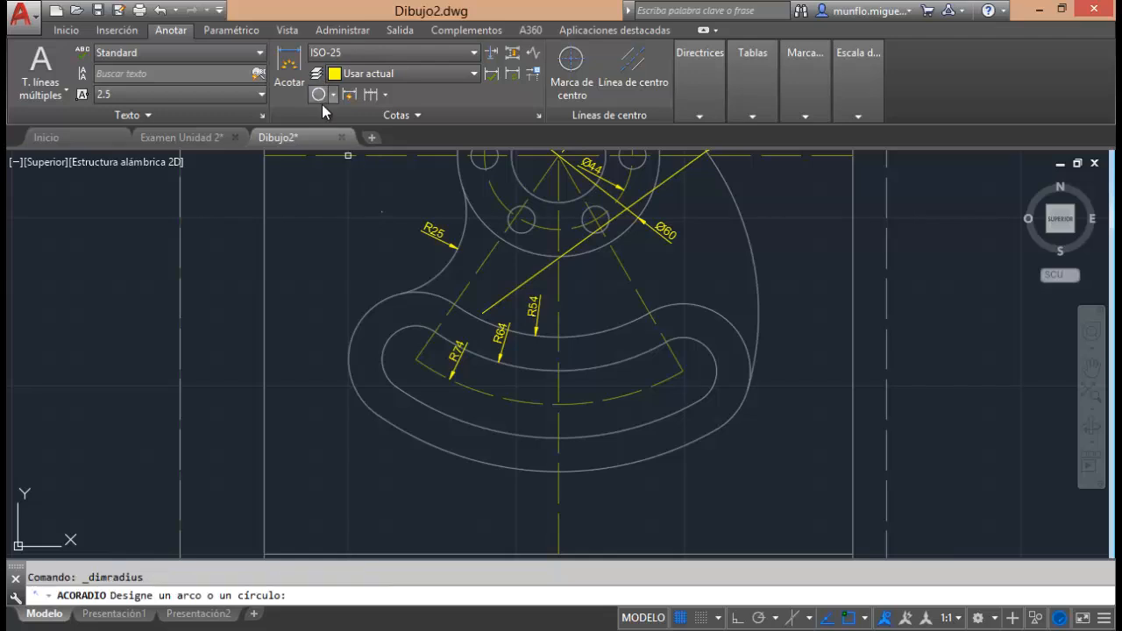
left_click(628, 428)
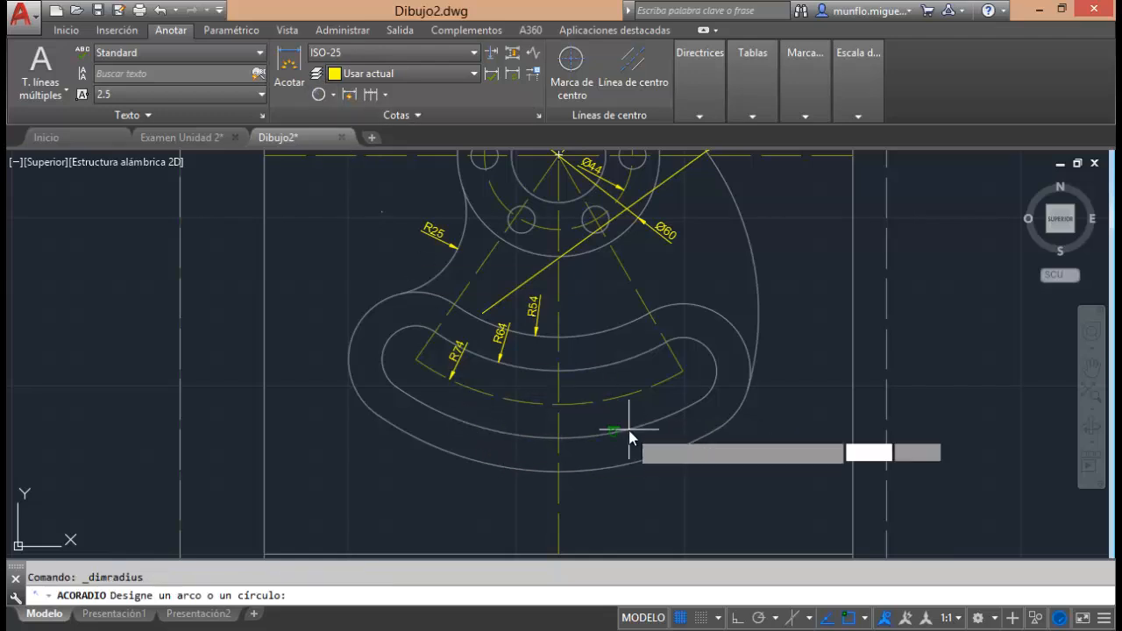
left_click(586, 409)
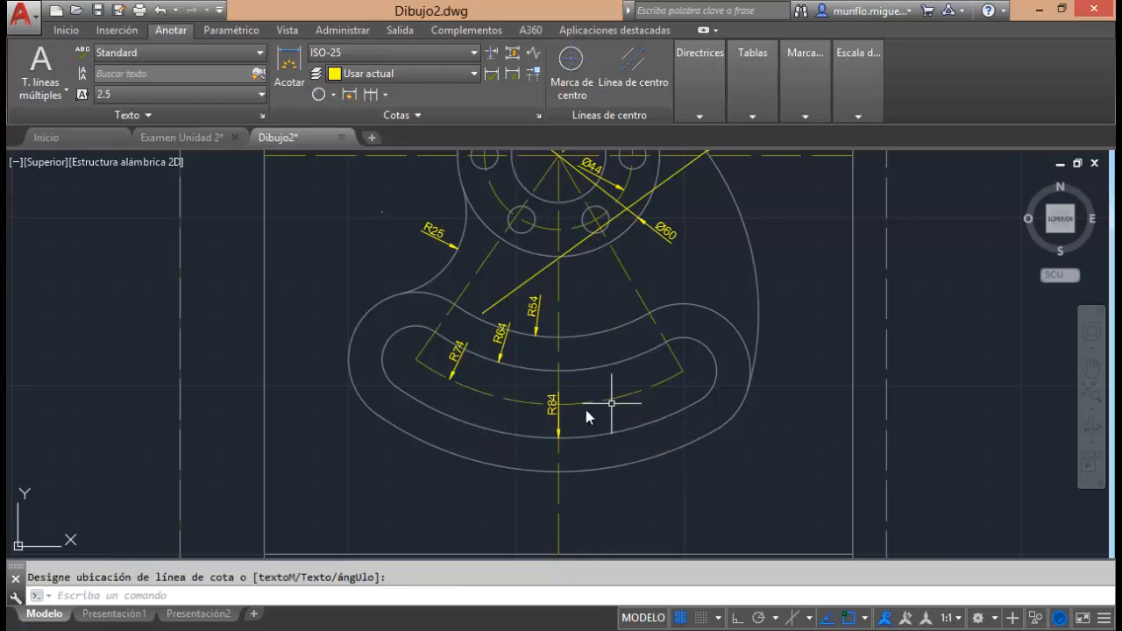
Add a radius dimension to the lower outer arc of the slotted base, with the text inside the part, right of the vertical centreline.
left_click(325, 95)
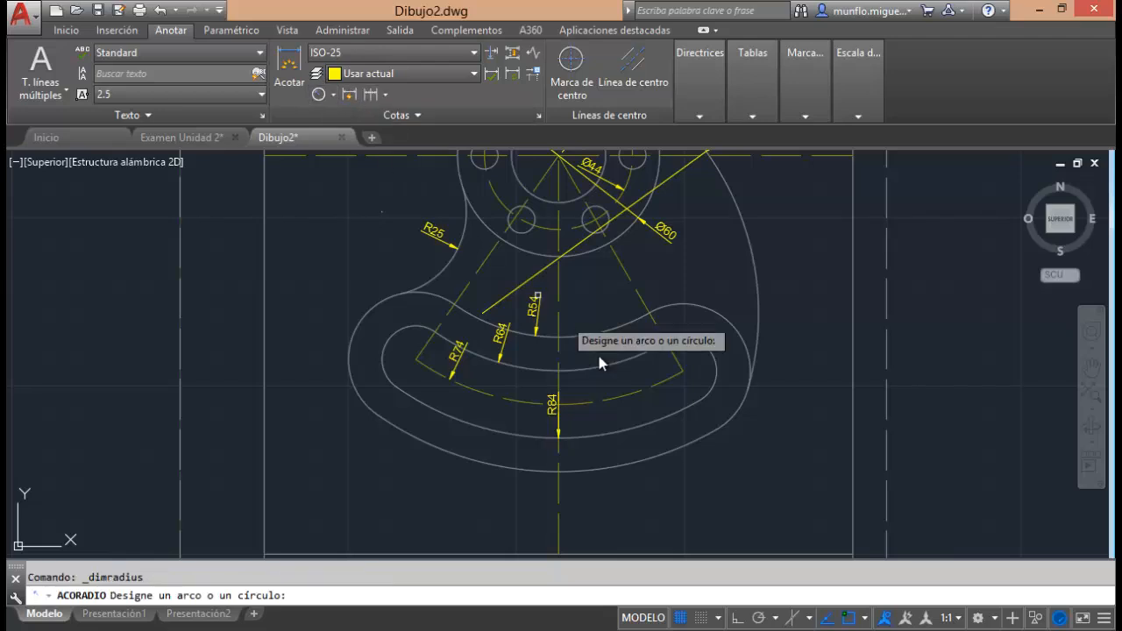
left_click(659, 443)
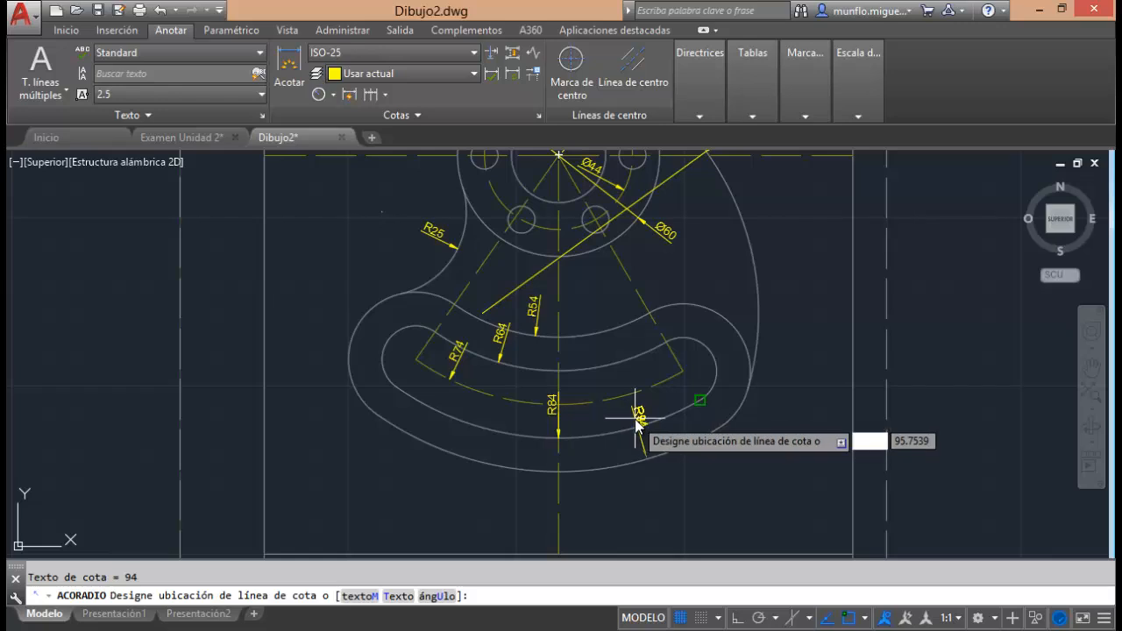
scroll(626, 425, "up", 2)
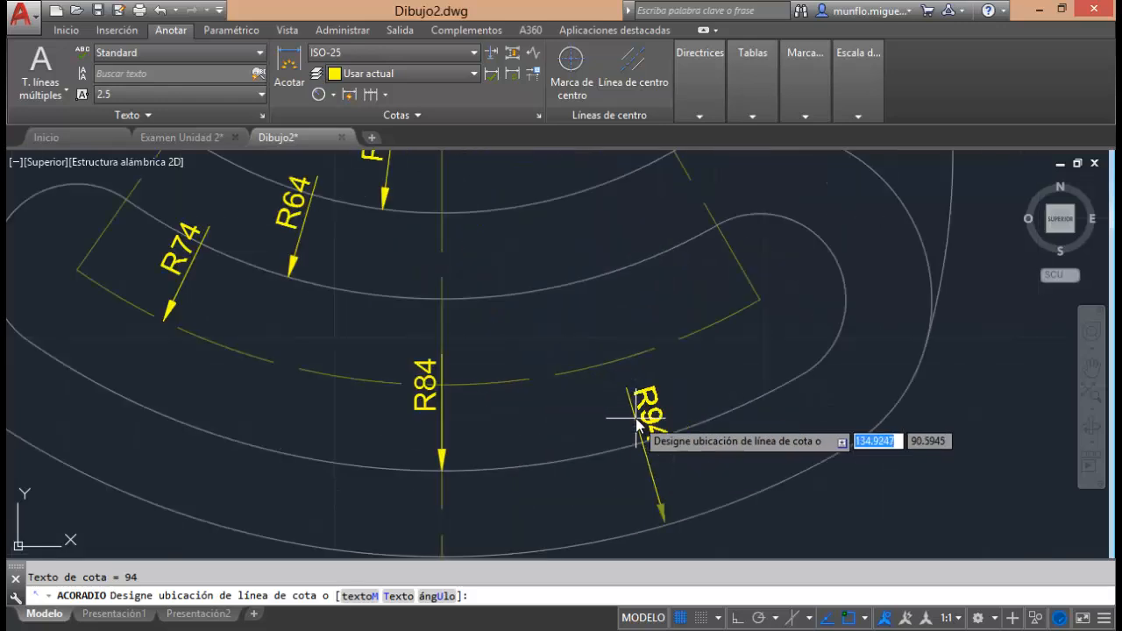
Move the radius dimension of the slot's lower arc off the vertical centreline, to its right.
left_click(432, 375)
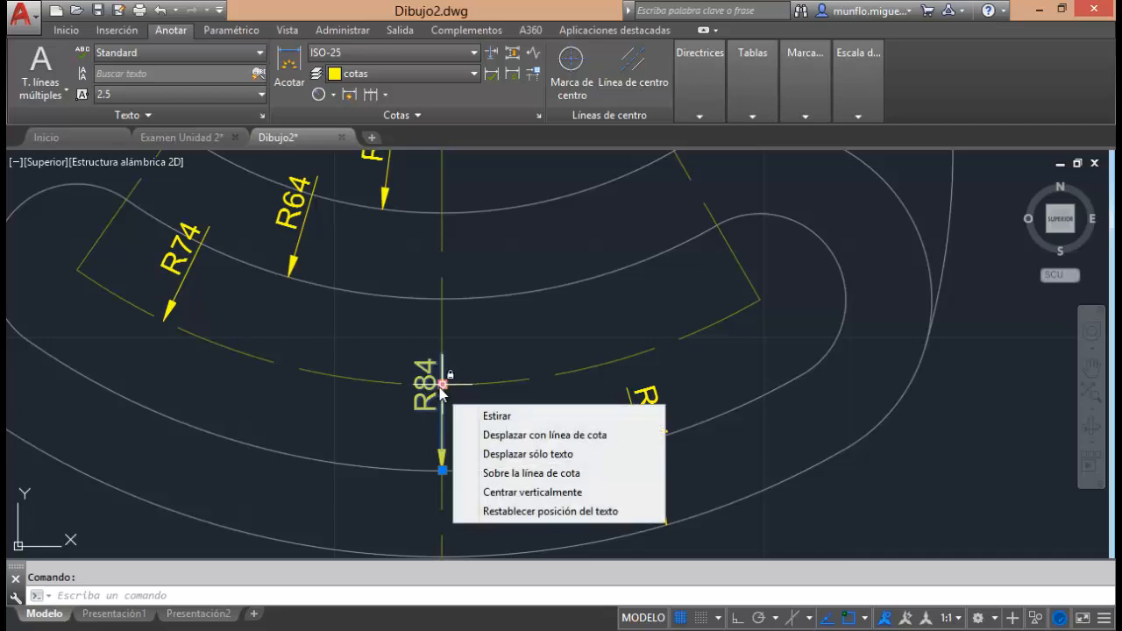
left_click(441, 386)
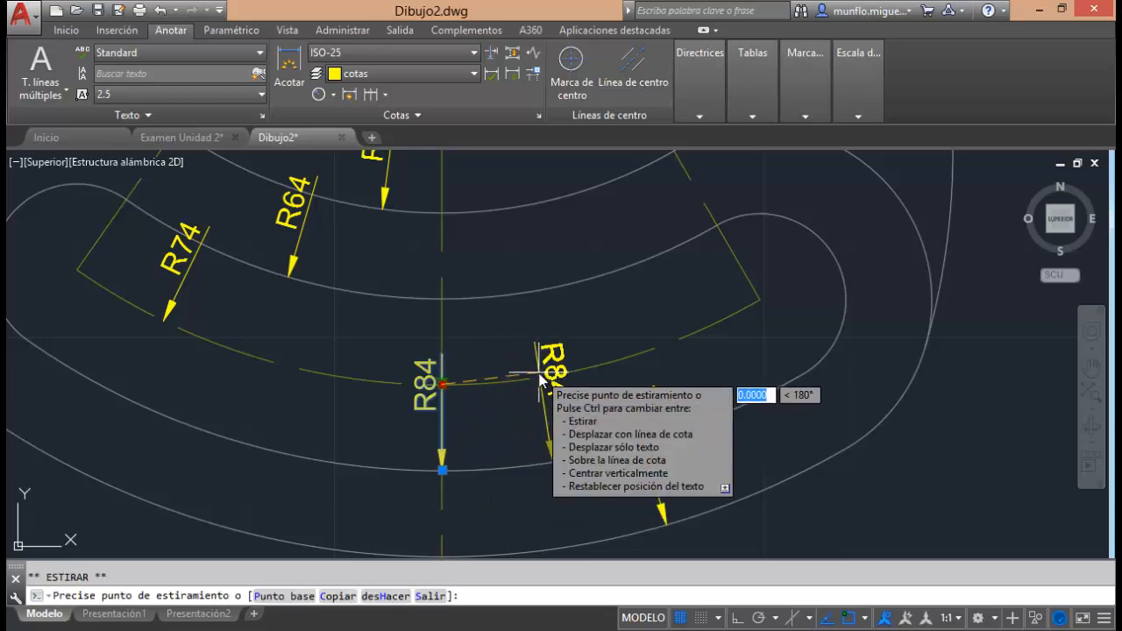
key("Escape")
left_click(438, 384)
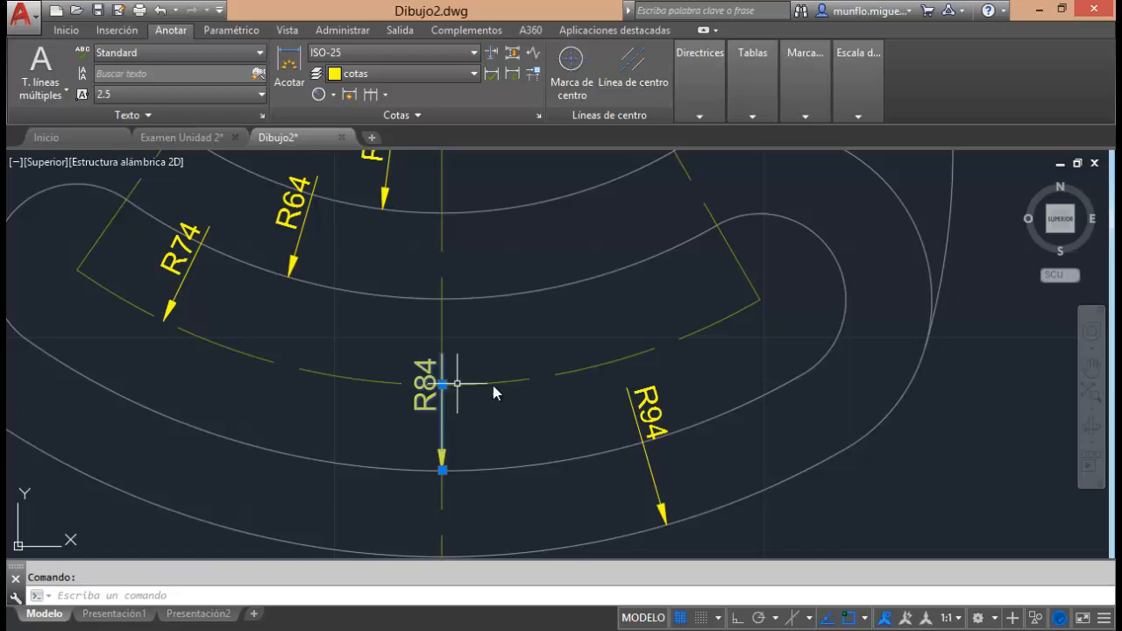
left_click(457, 383)
left_click(539, 355)
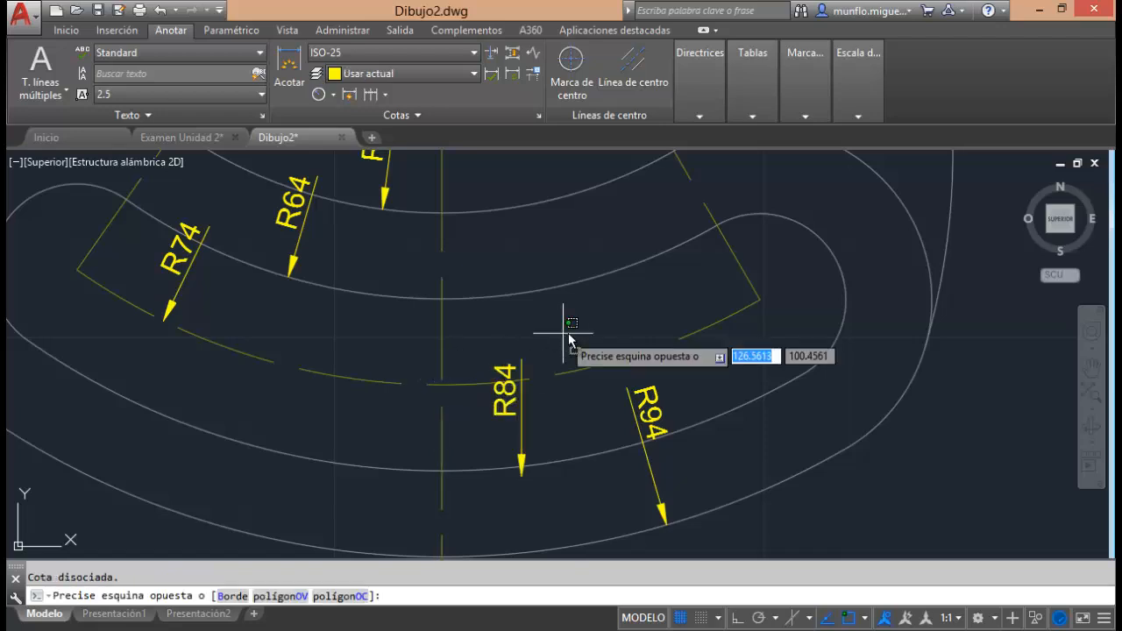
left_click(588, 328)
Delete the displaced radius dimension of the slot's lower arc.
scroll(585, 331, "down", 5)
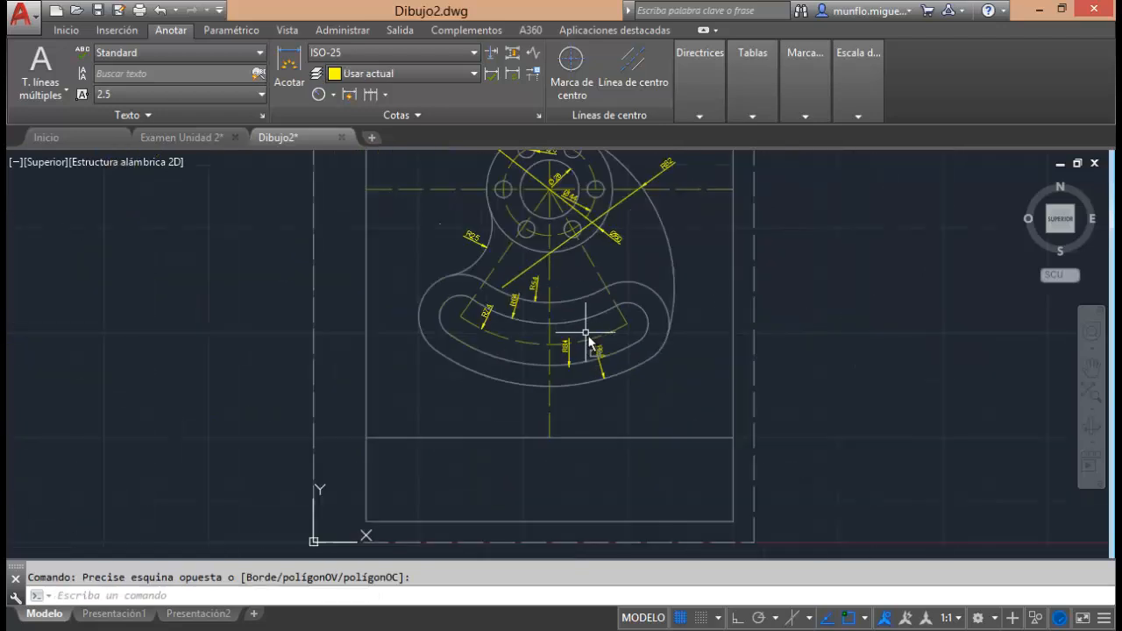
scroll(579, 355, "up", 5)
scroll(584, 374, "up", 4)
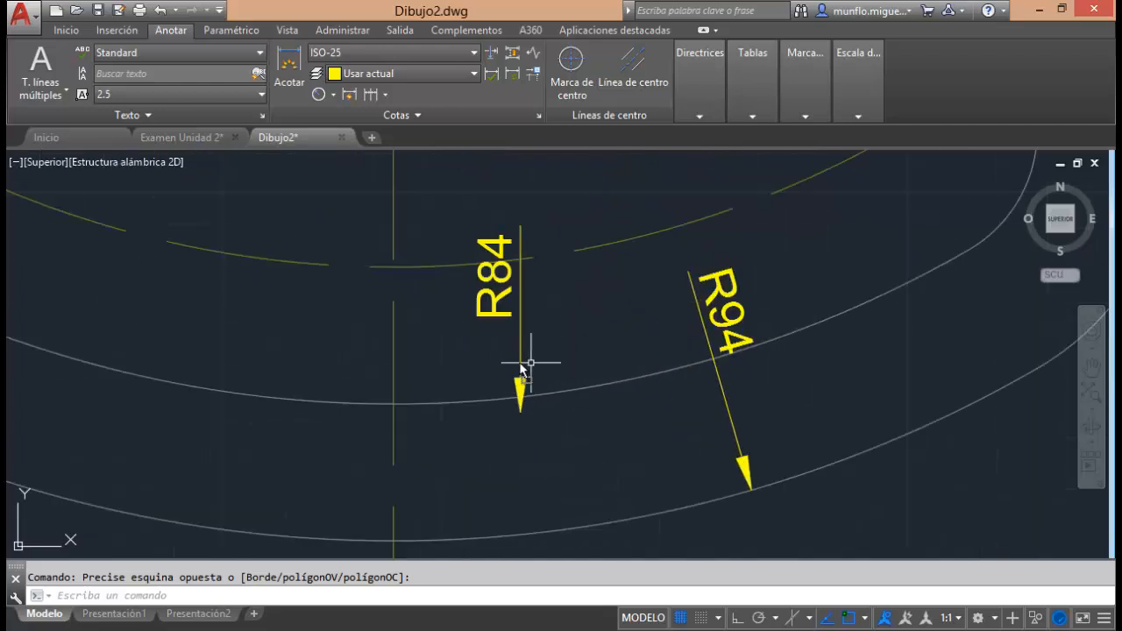
left_click(529, 361)
left_click(518, 366)
key("Delete")
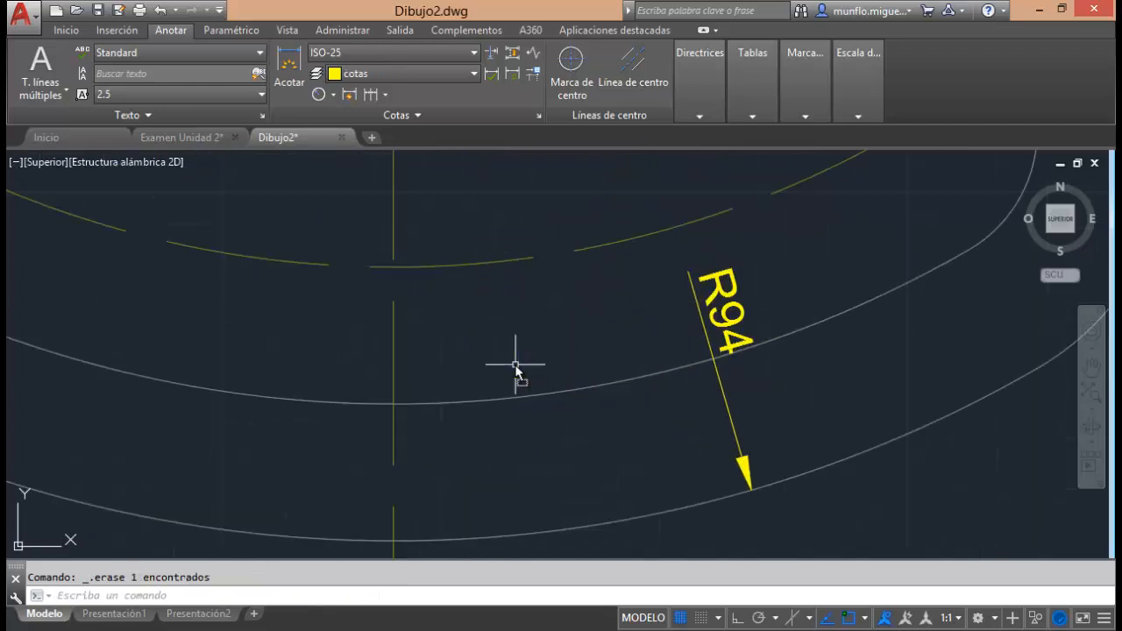
Add a radius dimension to the slot's lower arc, placing the text inside the slot between the vertical centreline and the R94 dimension.
scroll(478, 316, "up", 2)
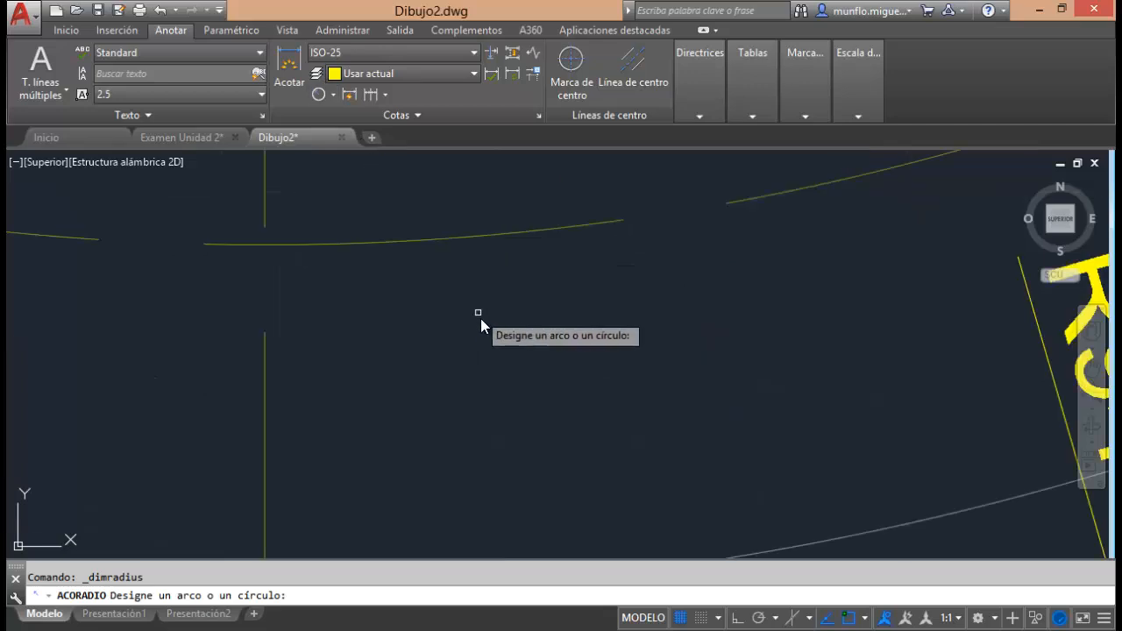
scroll(514, 318, "down", 5)
scroll(497, 355, "up", 4)
left_click(500, 374)
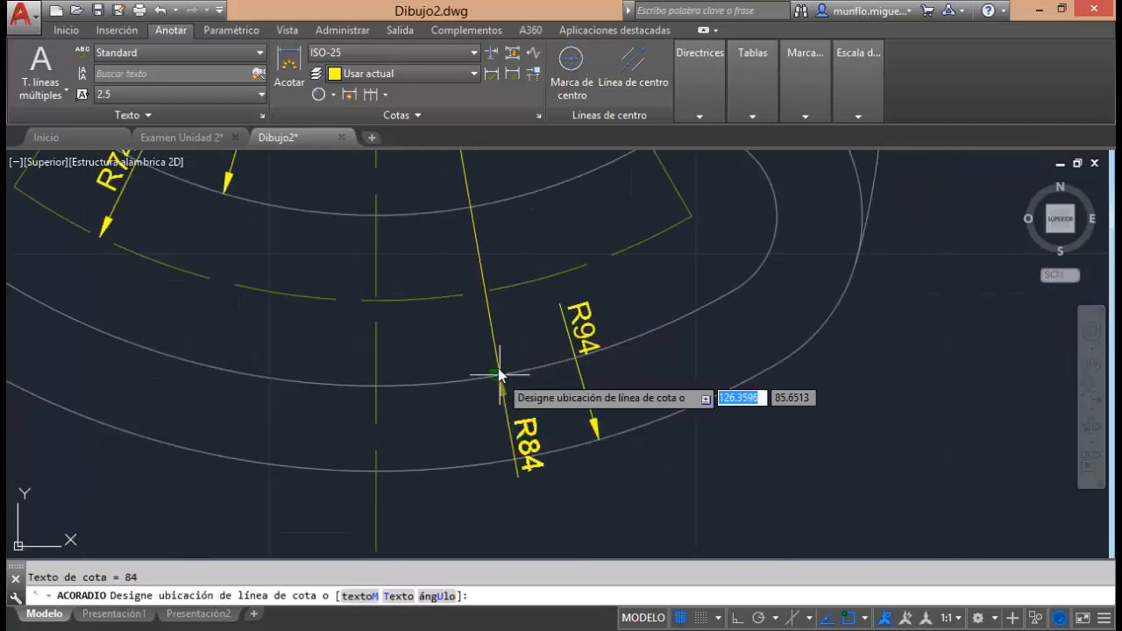
left_click(491, 341)
Check the angle dimensions below the slotted base in the practice manual PDF in Adobe Reader, and return to the Dibujo2 drawing in AutoCAD.
scroll(494, 263, "down", 8)
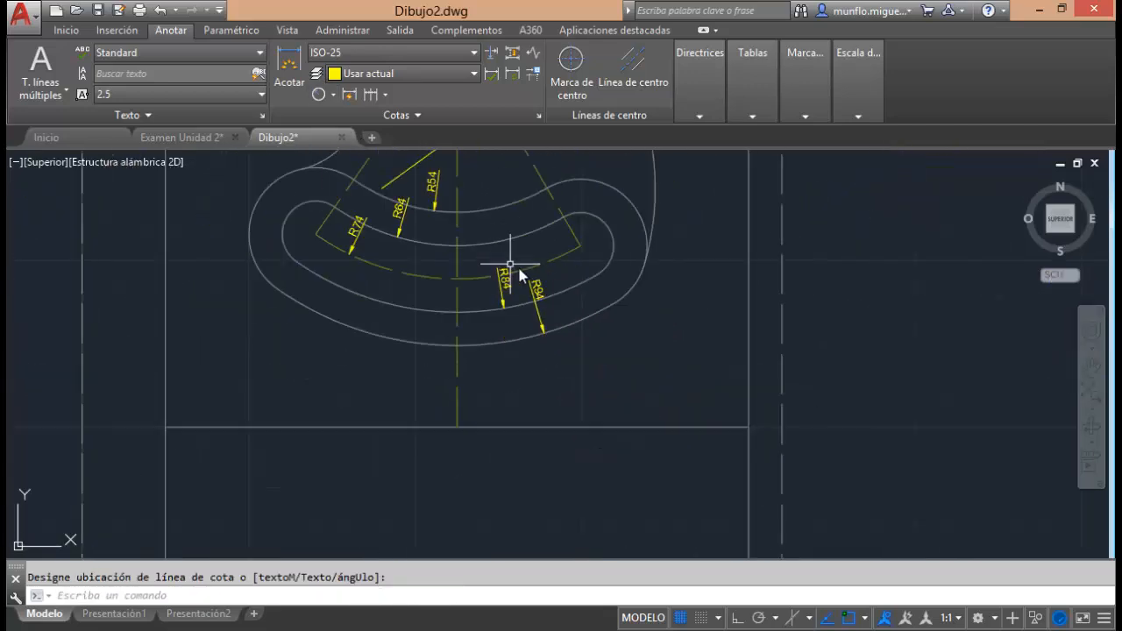
scroll(491, 260, "up", 2)
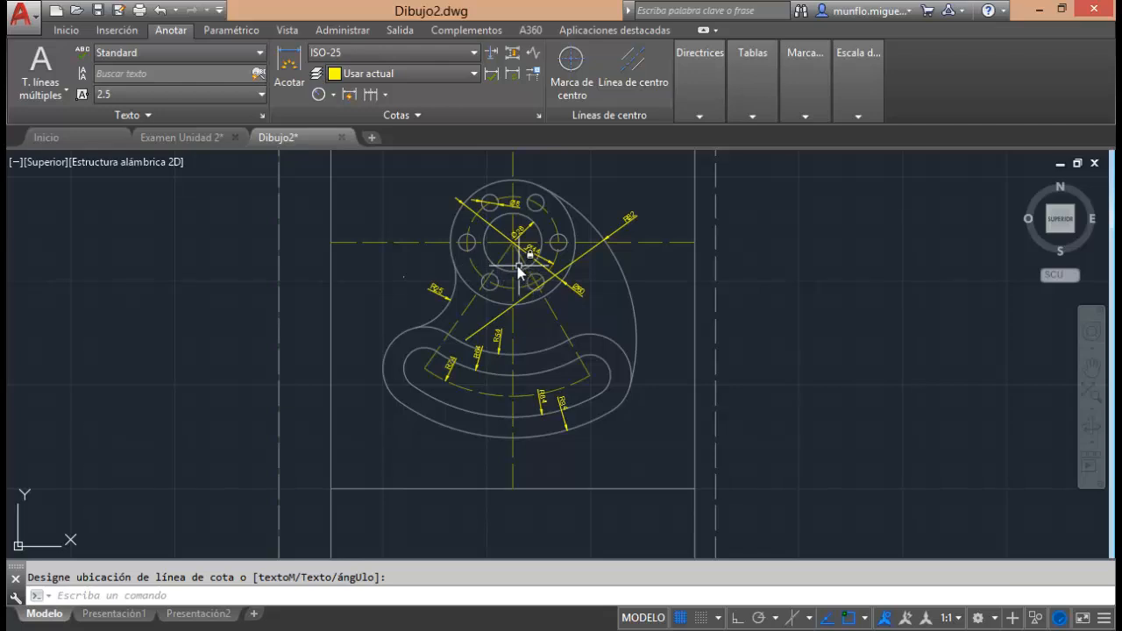
scroll(517, 266, "up", 3)
scroll(546, 284, "down", 2)
scroll(509, 333, "up", 1)
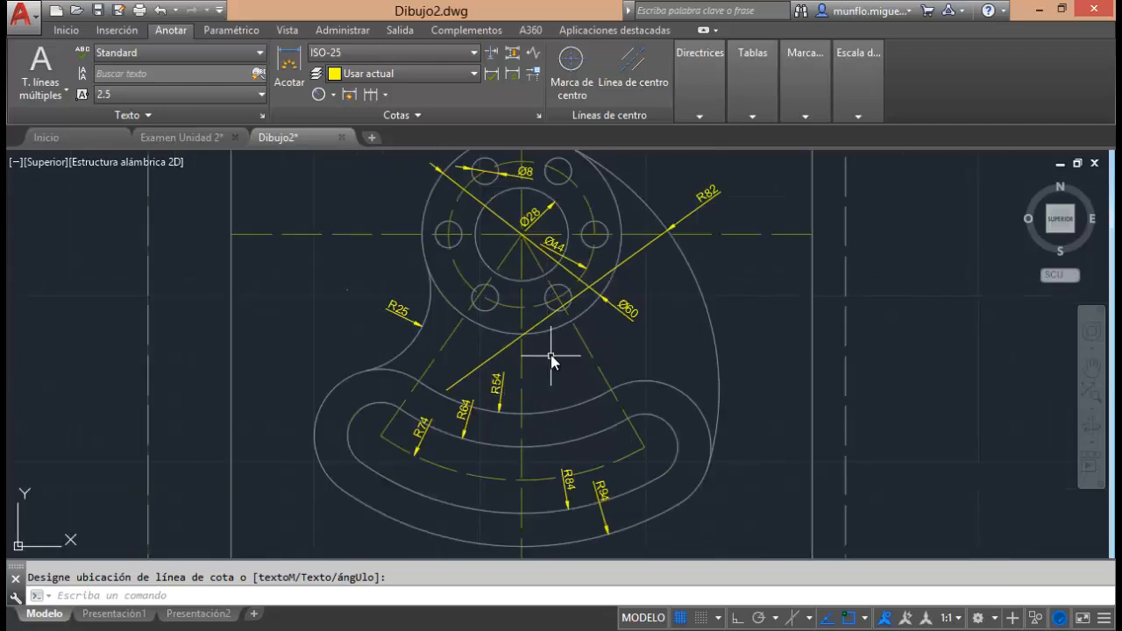
mouse_move(506, 630)
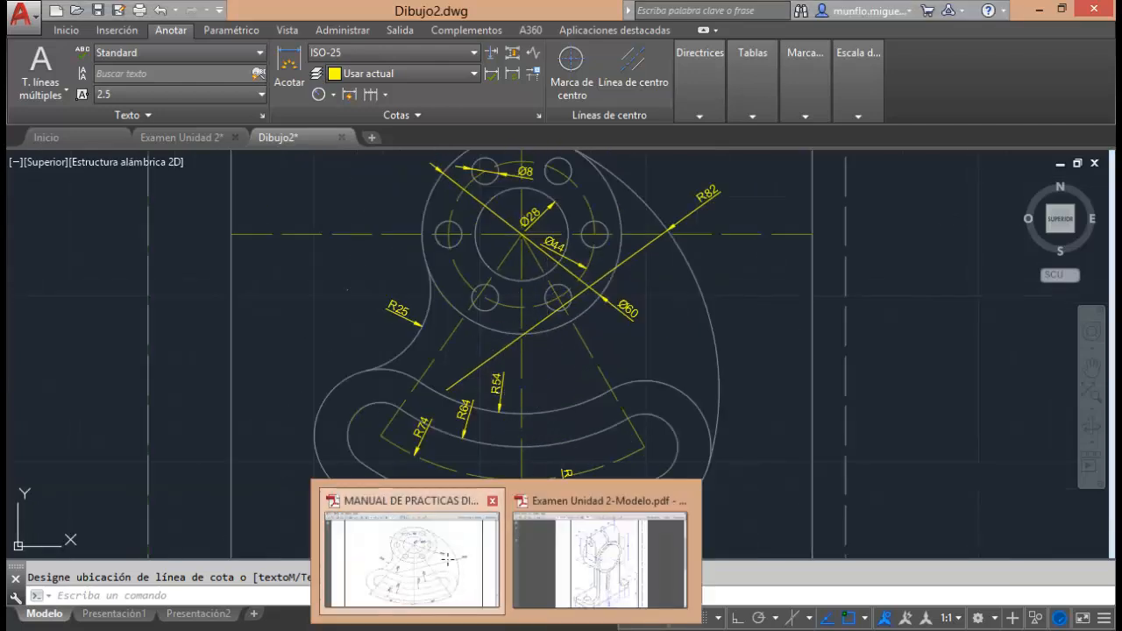
left_click(403, 552)
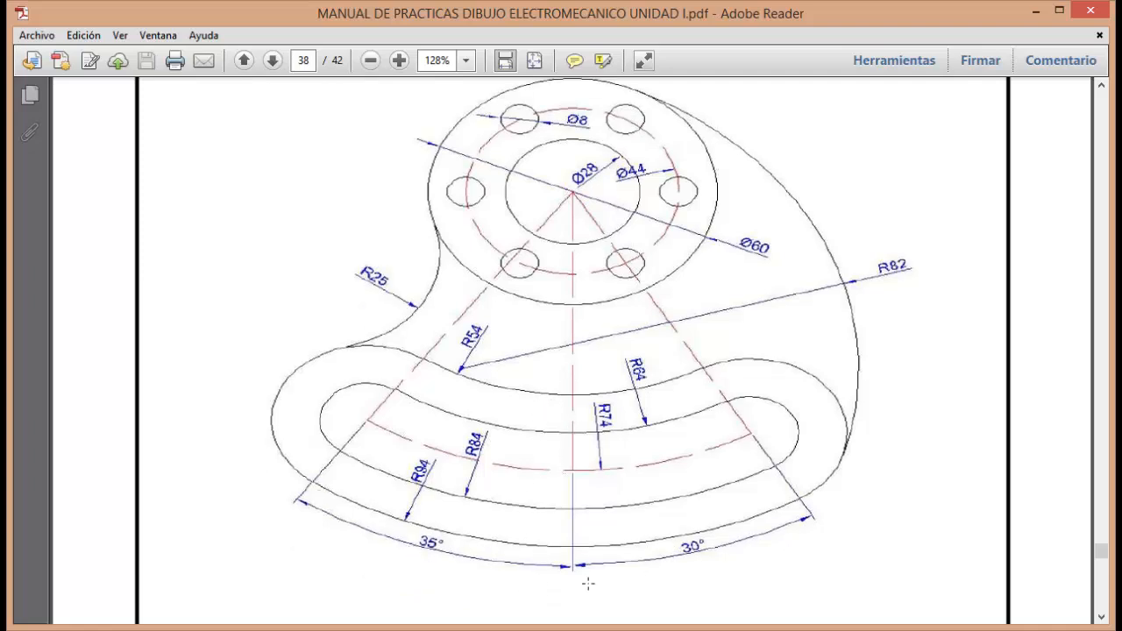
mouse_move(453, 626)
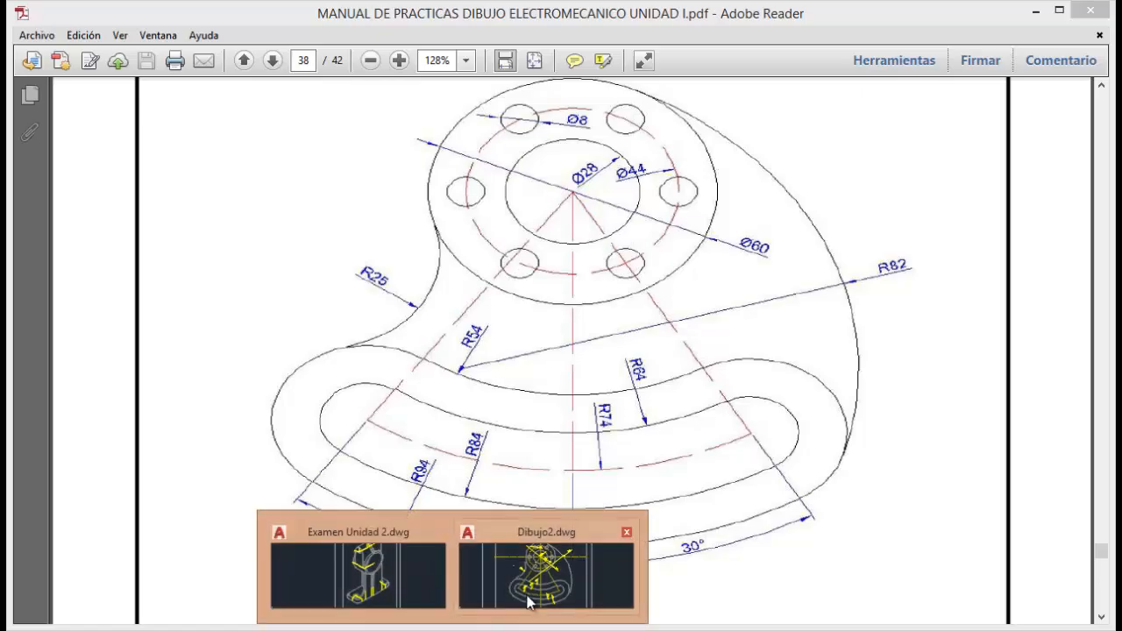
left_click(471, 563)
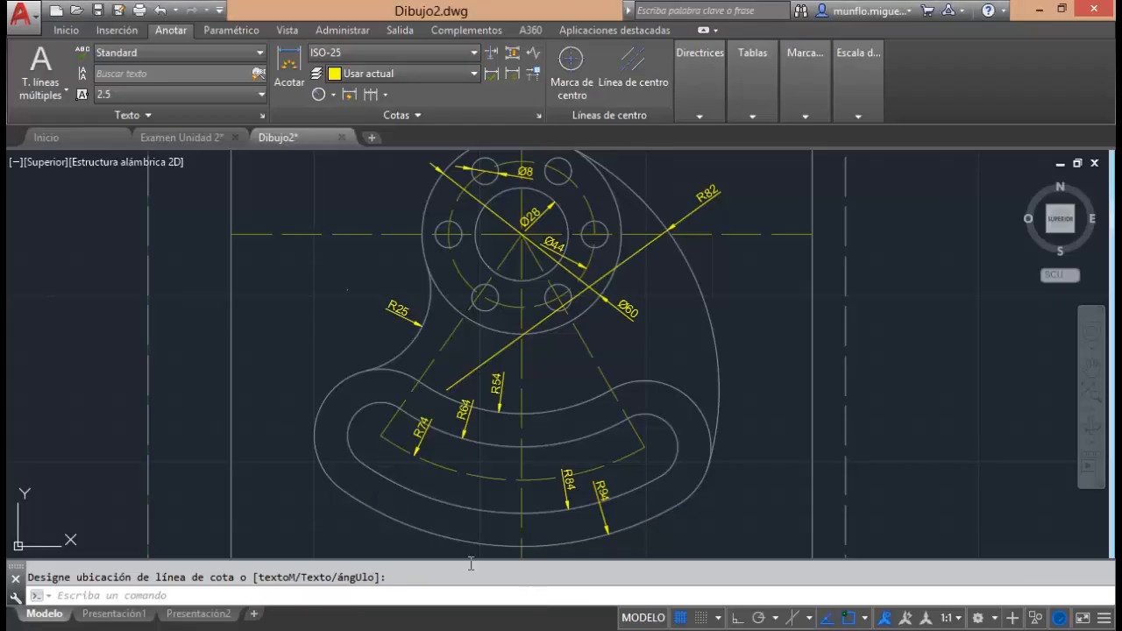
Add an angular dimension between the vertical centreline and the left slanted centreline, placing its arc below the slotted base.
left_click(334, 96)
left_click(359, 189)
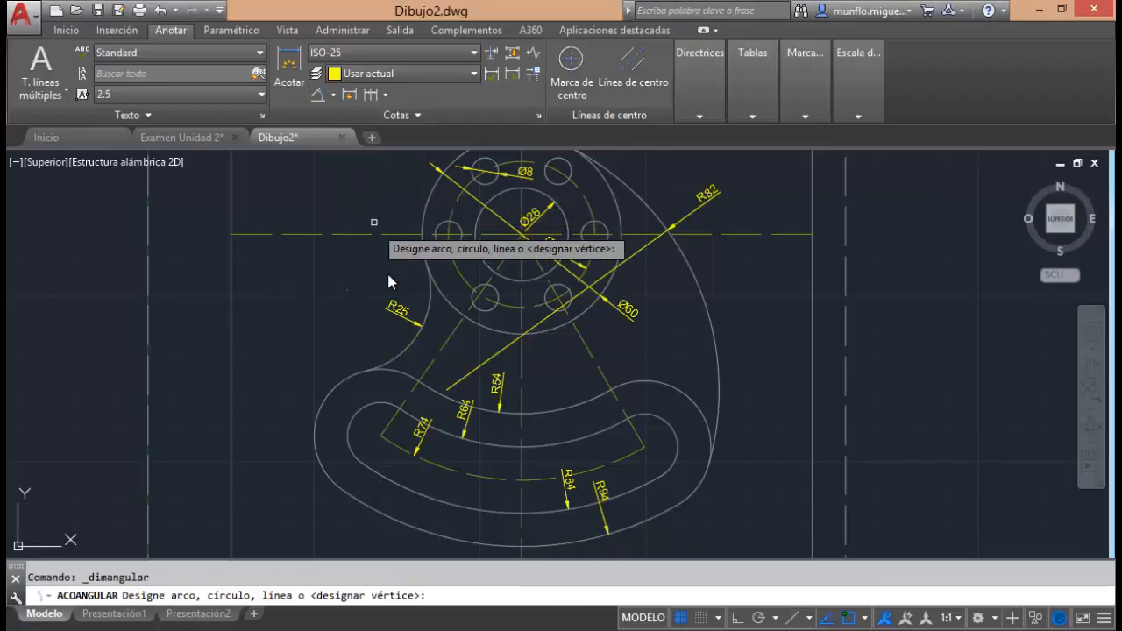
scroll(520, 344, "up", 2)
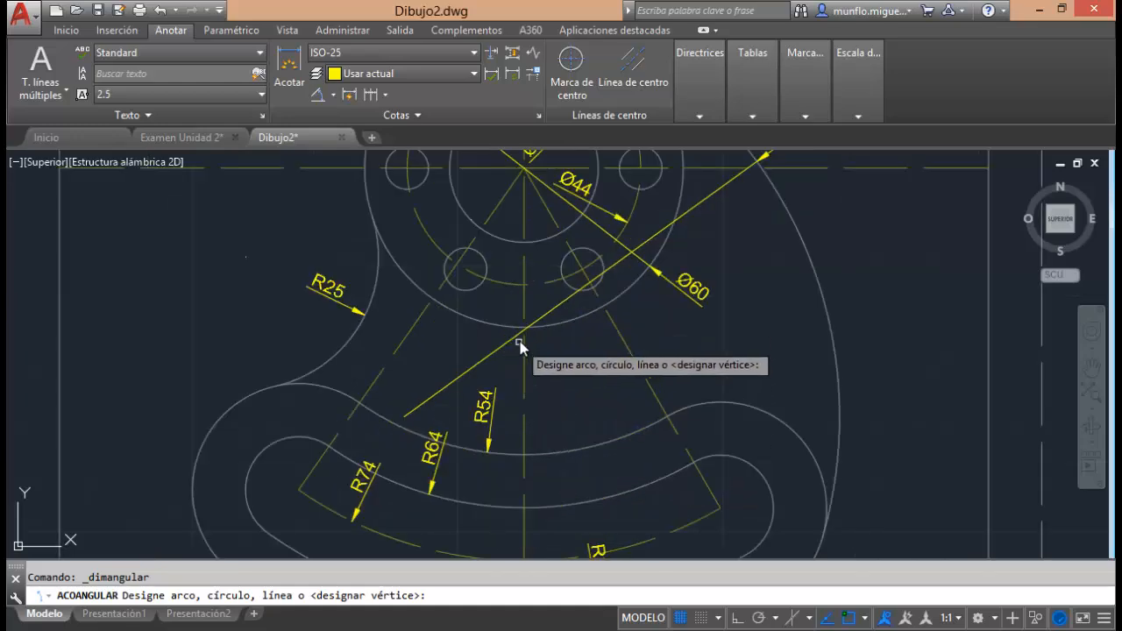
scroll(520, 345, "down", 3)
scroll(514, 420, "up", 1)
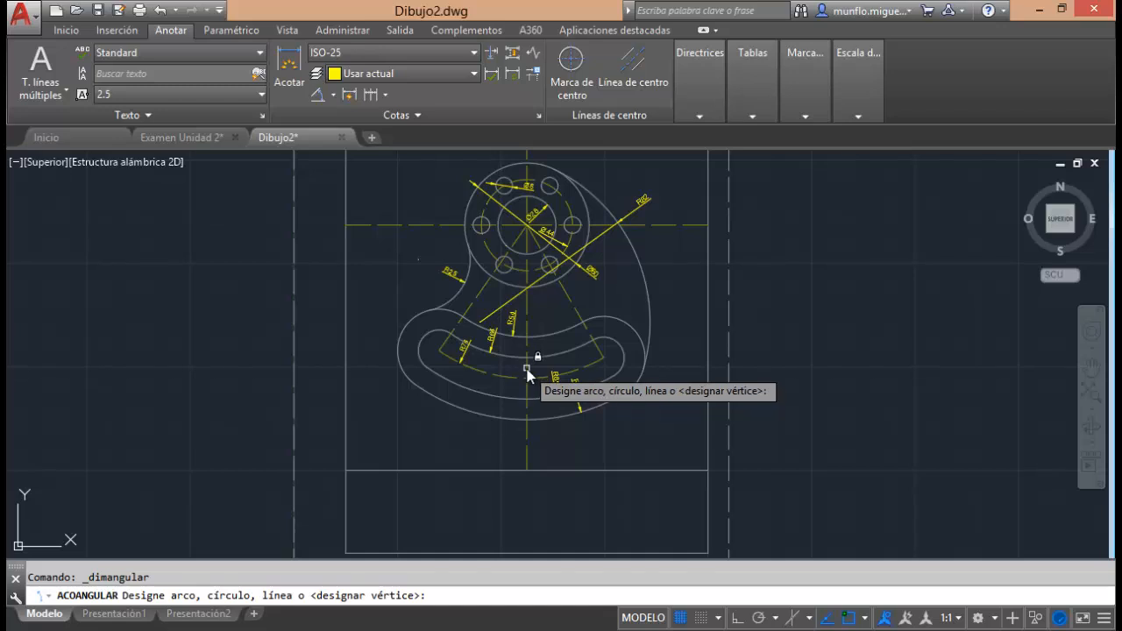
left_click(526, 373)
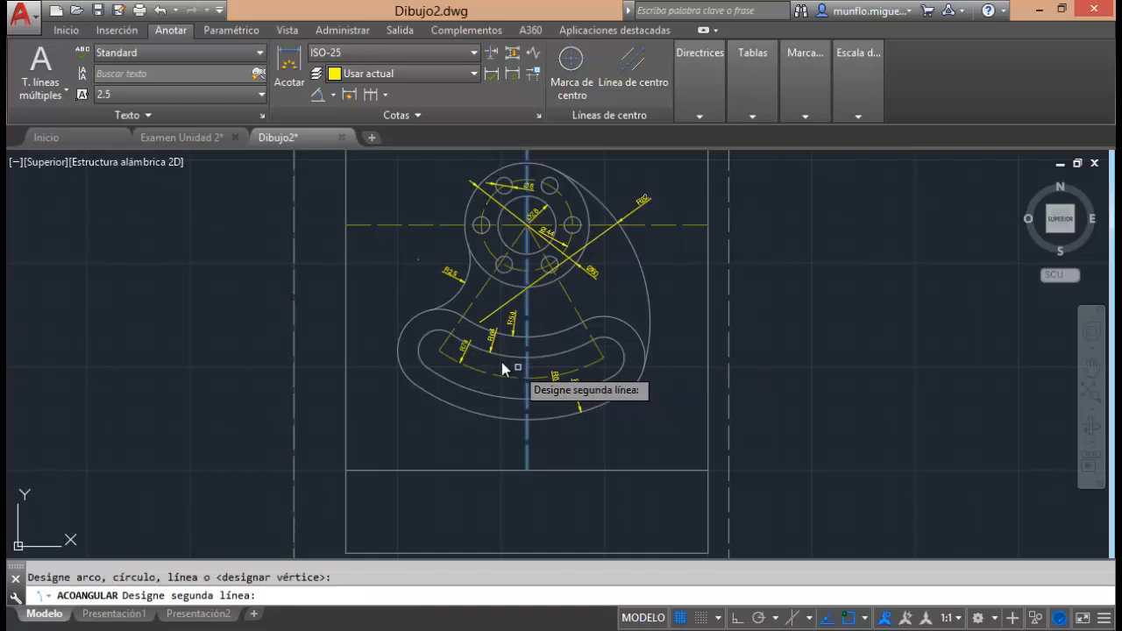
left_click(444, 350)
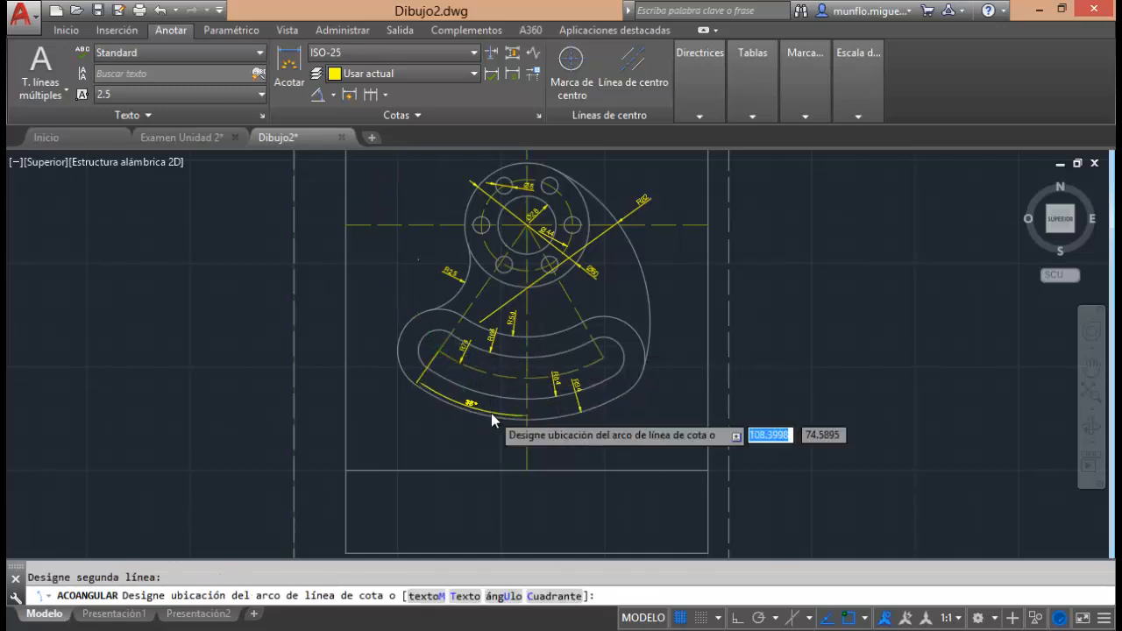
scroll(491, 413, "up", 2)
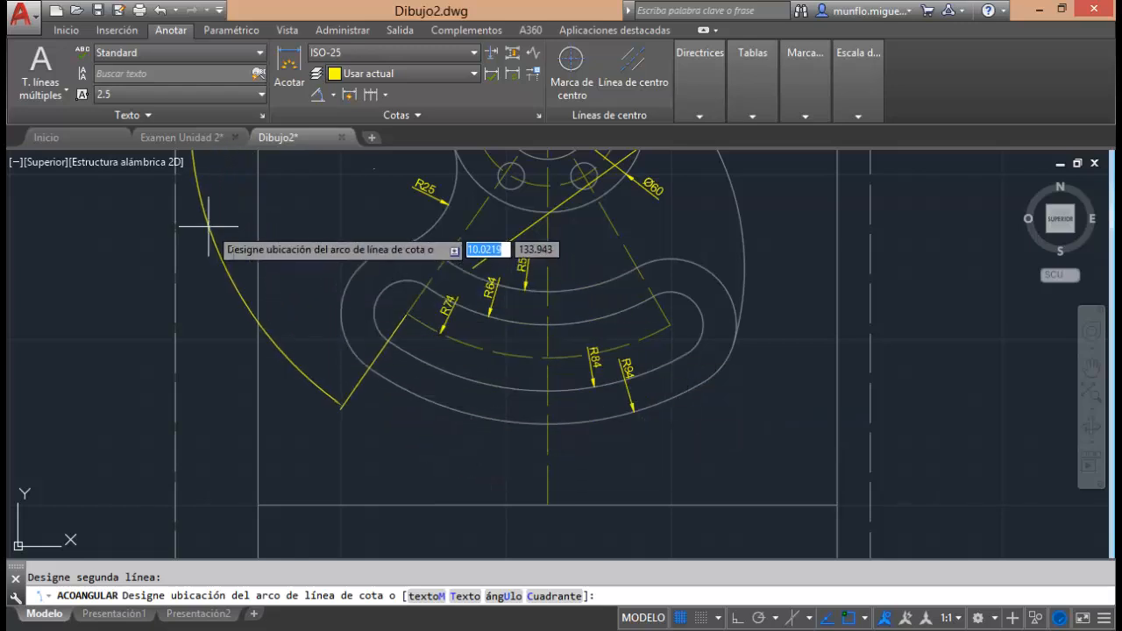
left_click(453, 439)
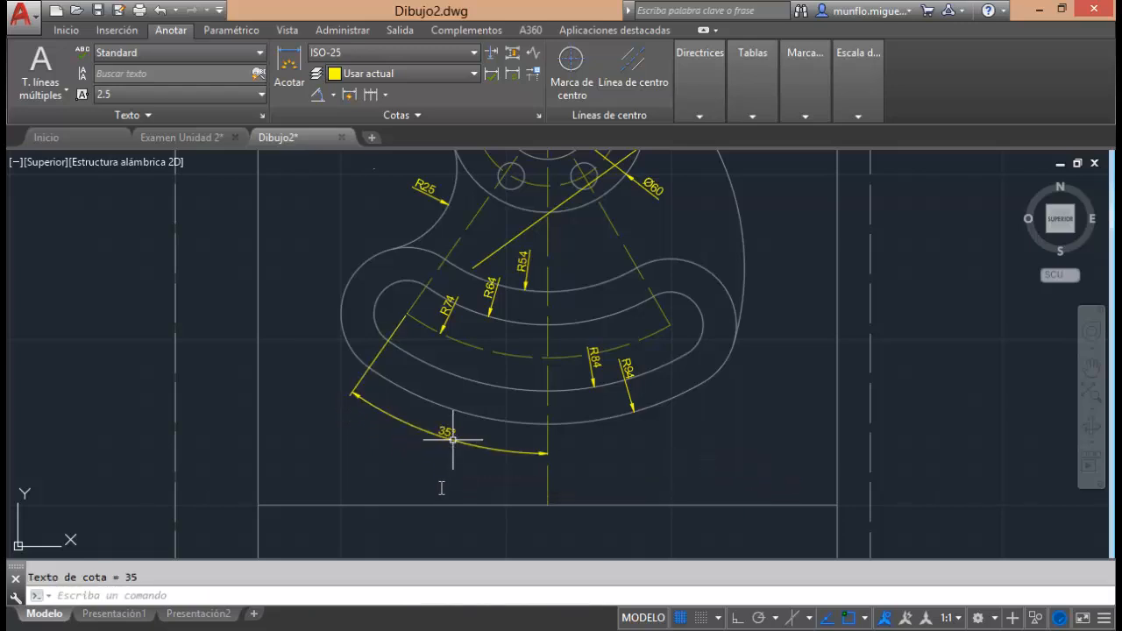
Add an angular dimension between the vertical centreline and the right slanted centreline, aligning its arc with the left angular dimension.
left_click(317, 94)
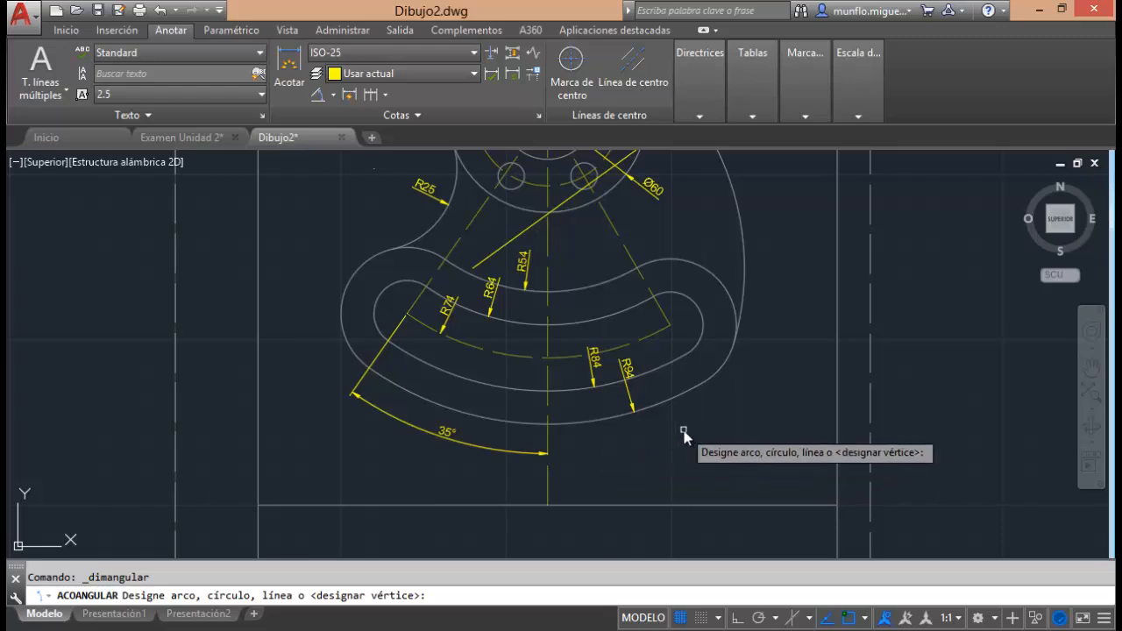
left_click(546, 334)
left_click(660, 311)
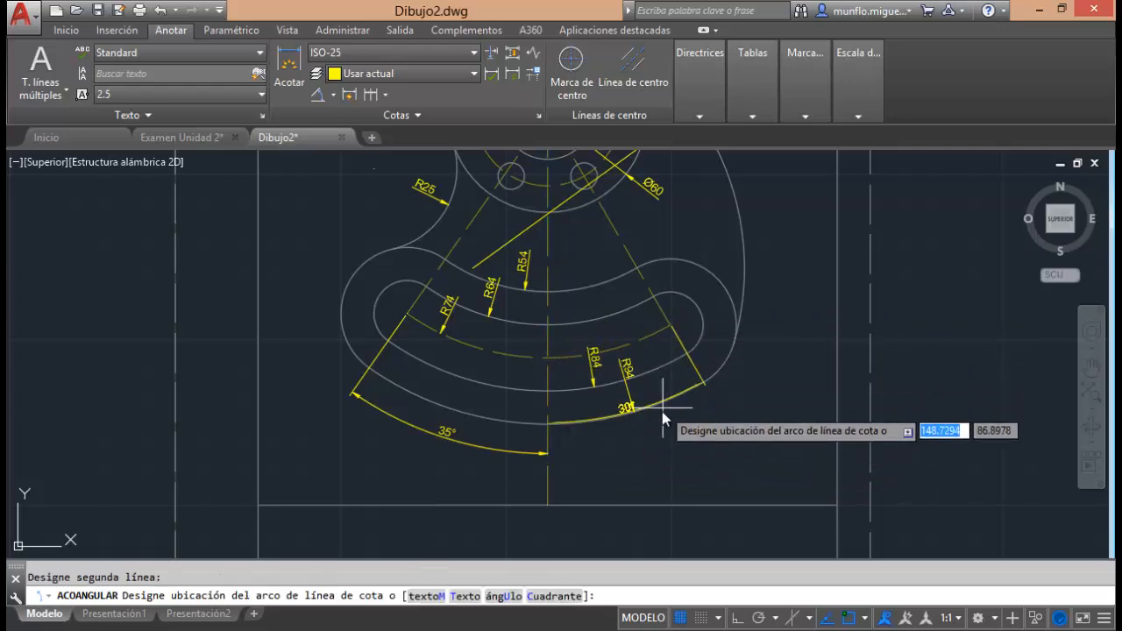
left_click(641, 441)
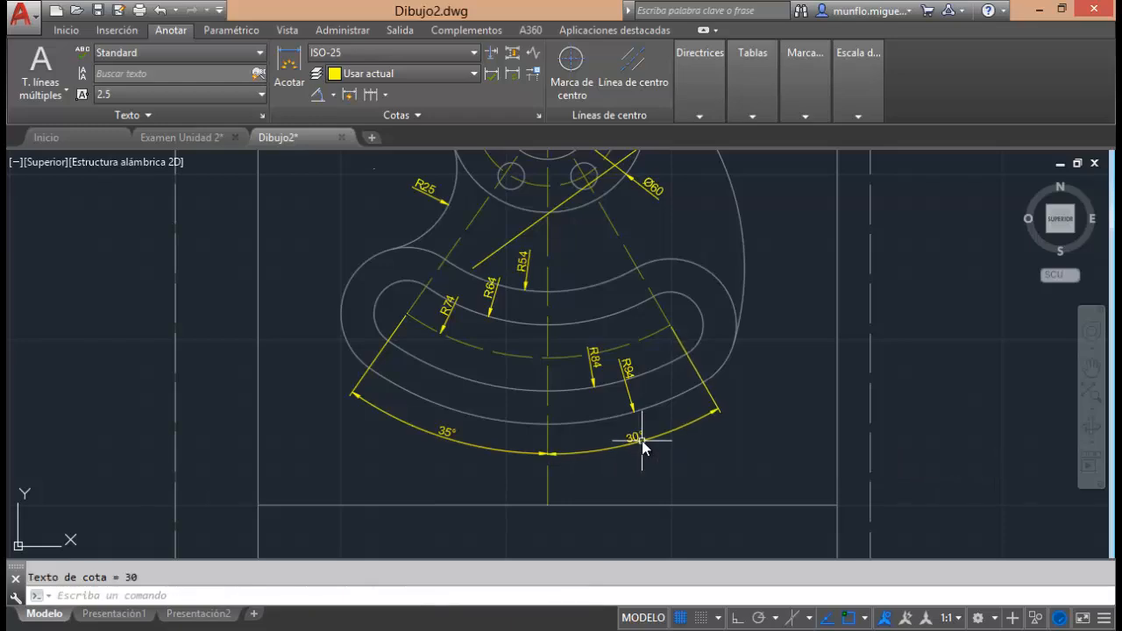
Review the placed diameter, radius and angular dimensions across the whole flanged part with the curved slot.
scroll(680, 477, "down", 5)
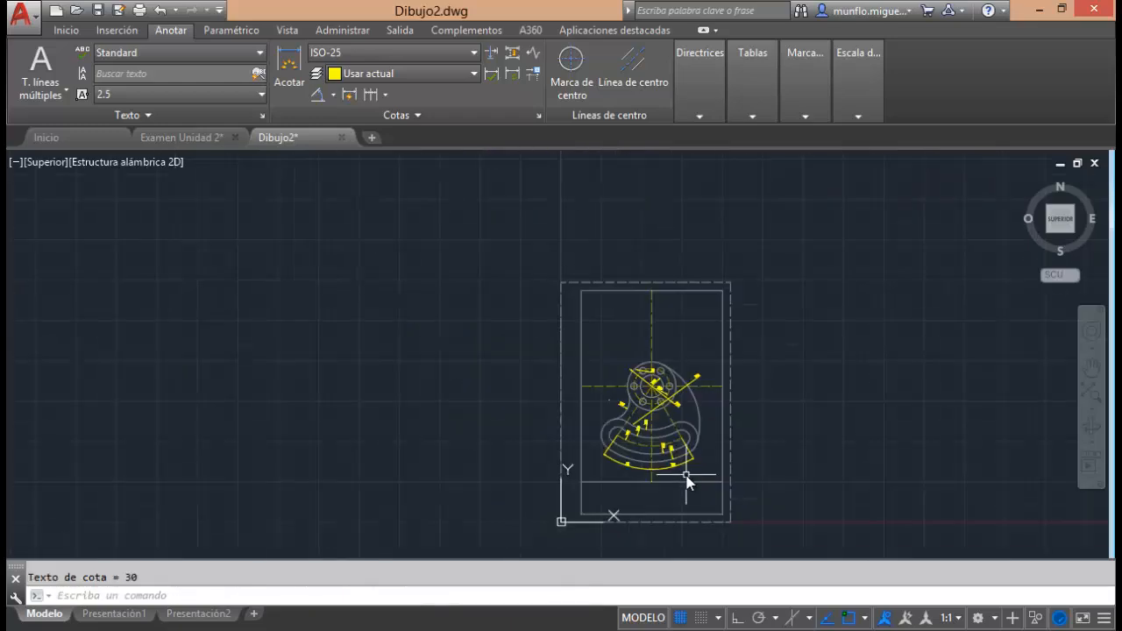
scroll(663, 443, "up", 6)
scroll(678, 412, "down", 2)
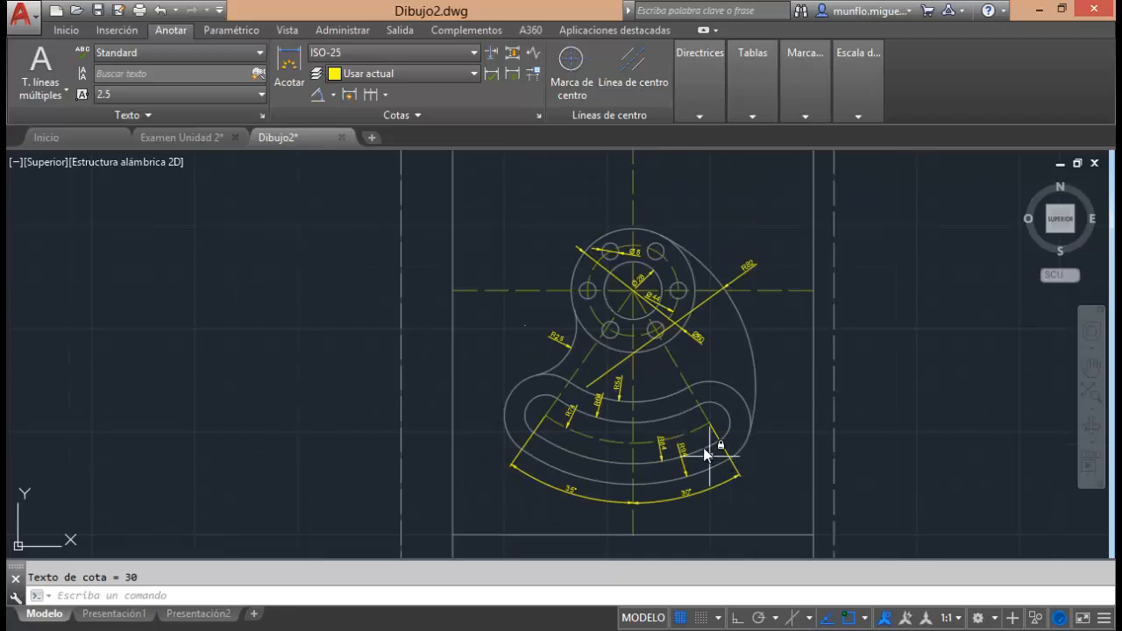
scroll(702, 360, "up", 2)
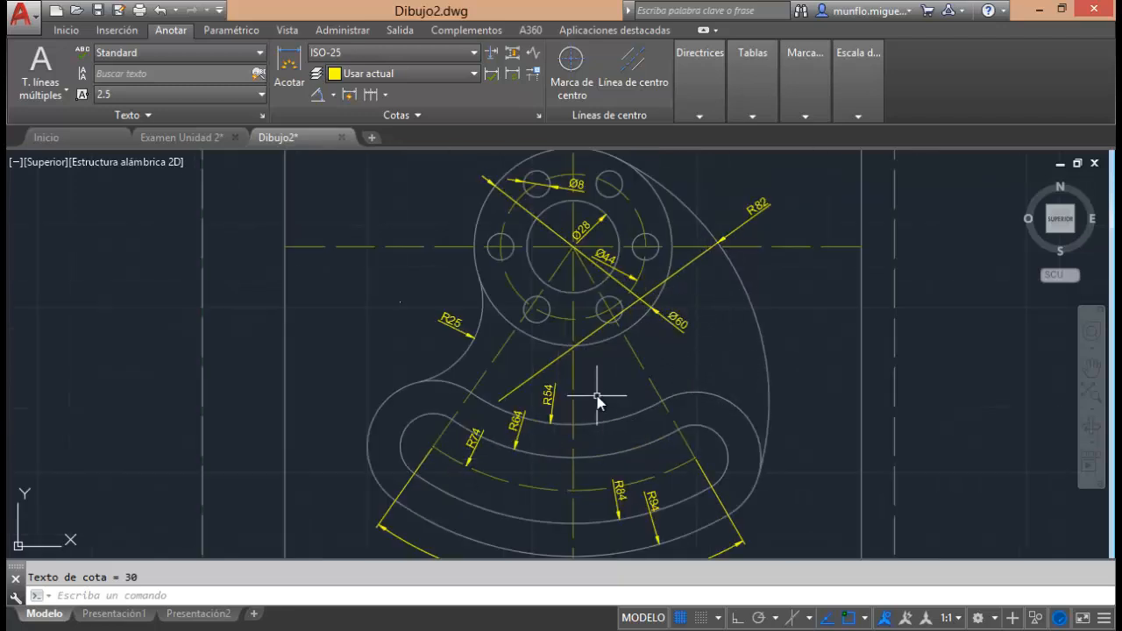
scroll(598, 402, "down", 2)
scroll(606, 444, "up", 2)
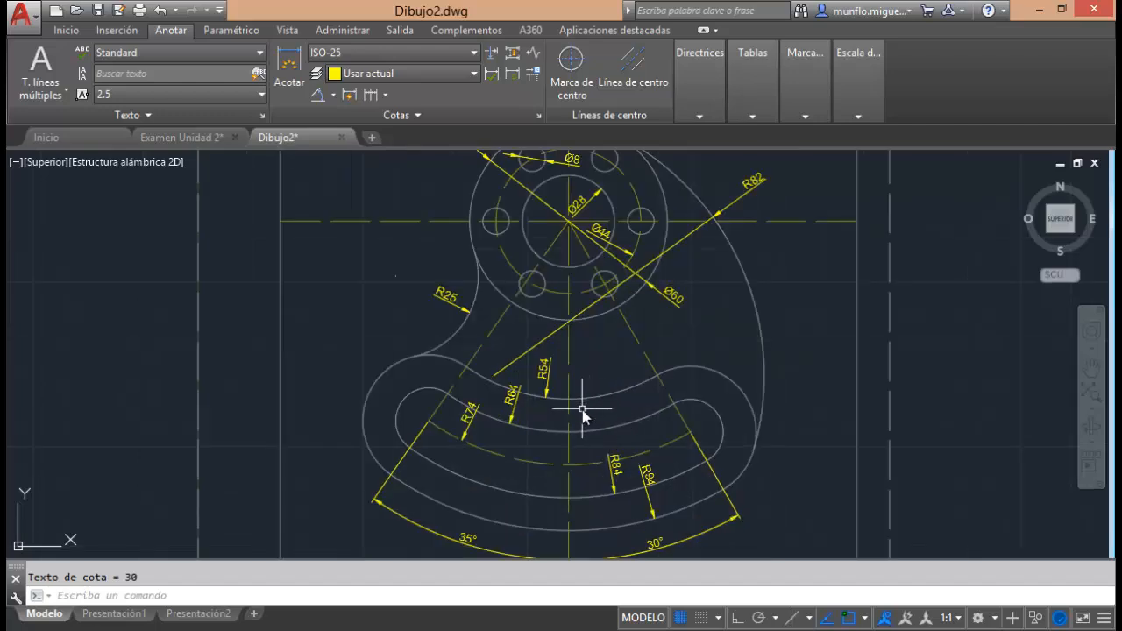
scroll(583, 412, "down", 1)
scroll(608, 395, "up", 1)
scroll(601, 394, "down", 3)
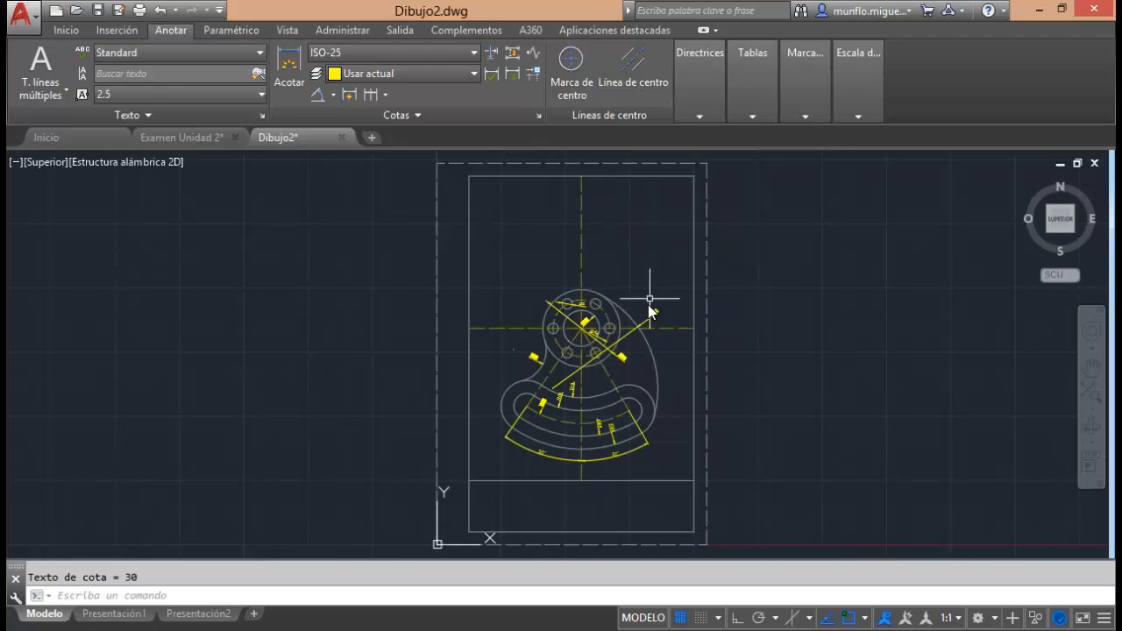
scroll(536, 336, "up", 3)
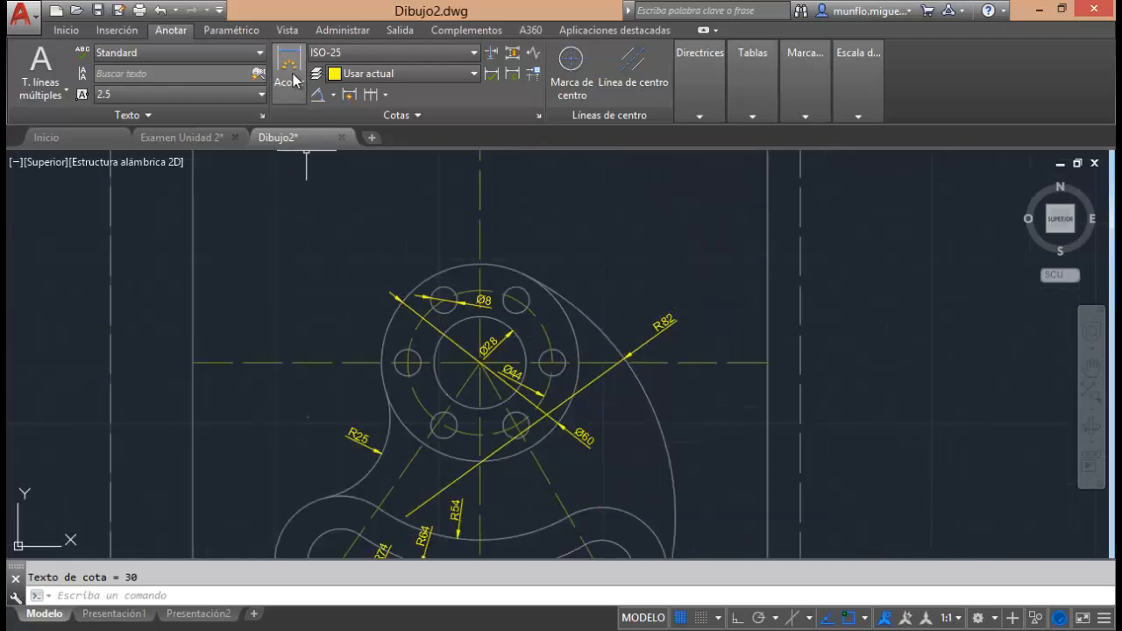
left_click(334, 95)
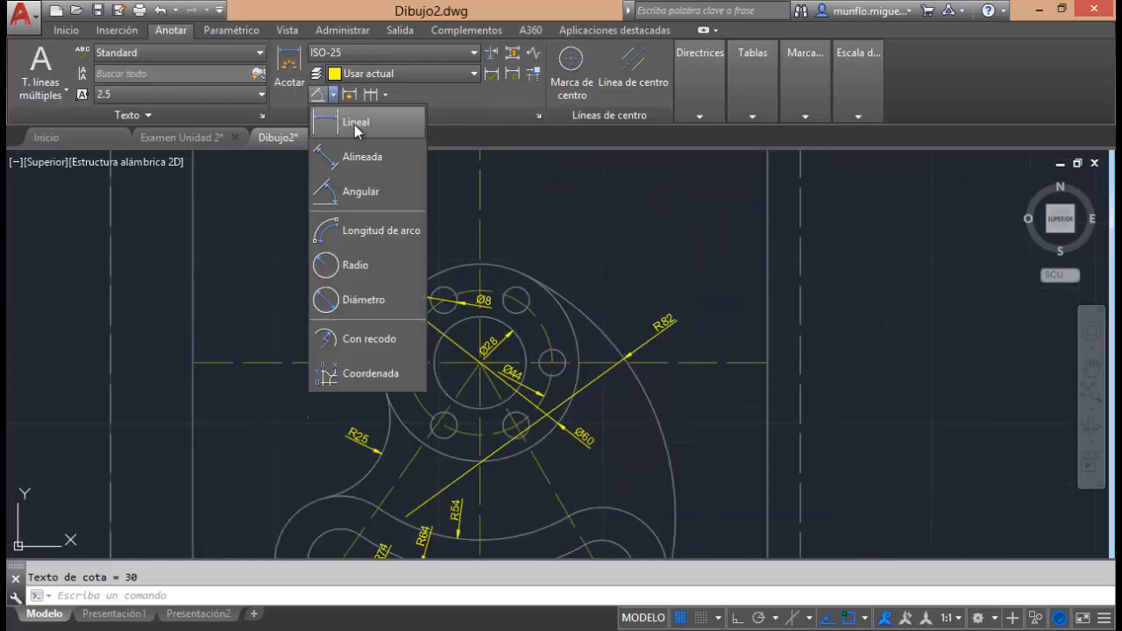
left_click(355, 156)
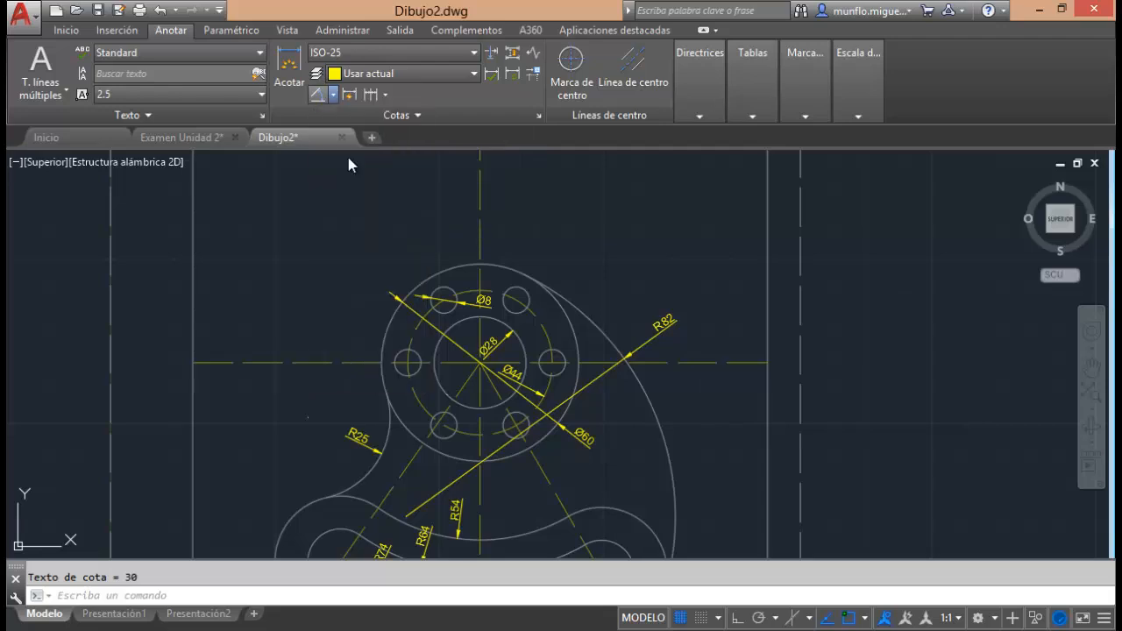
left_click(480, 362)
scroll(479, 362, "up", 2)
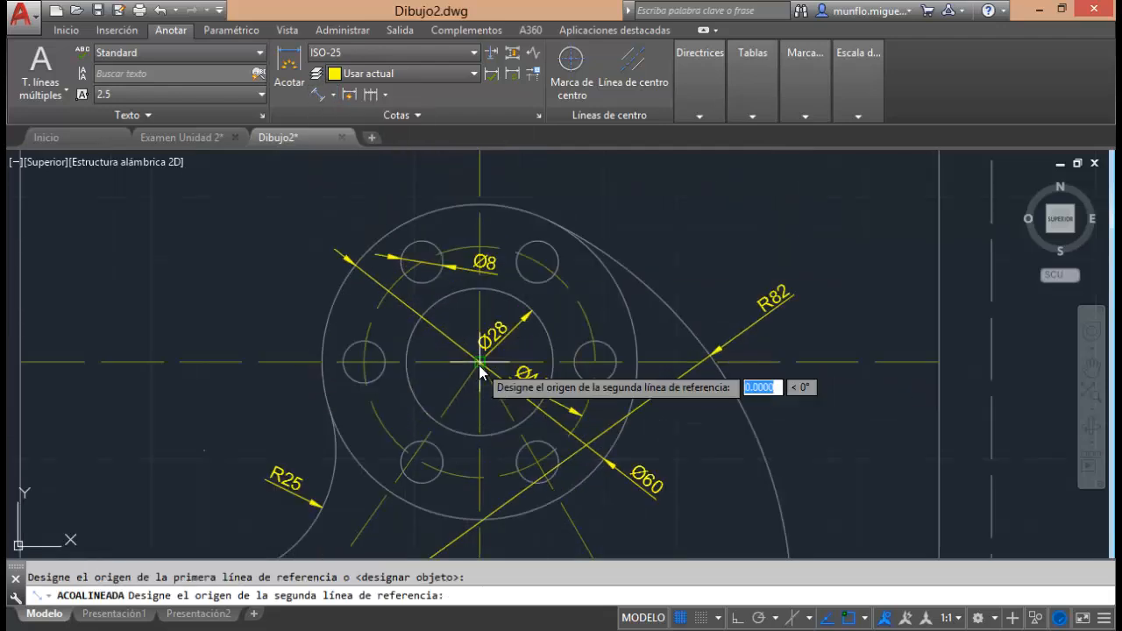
left_click(538, 262)
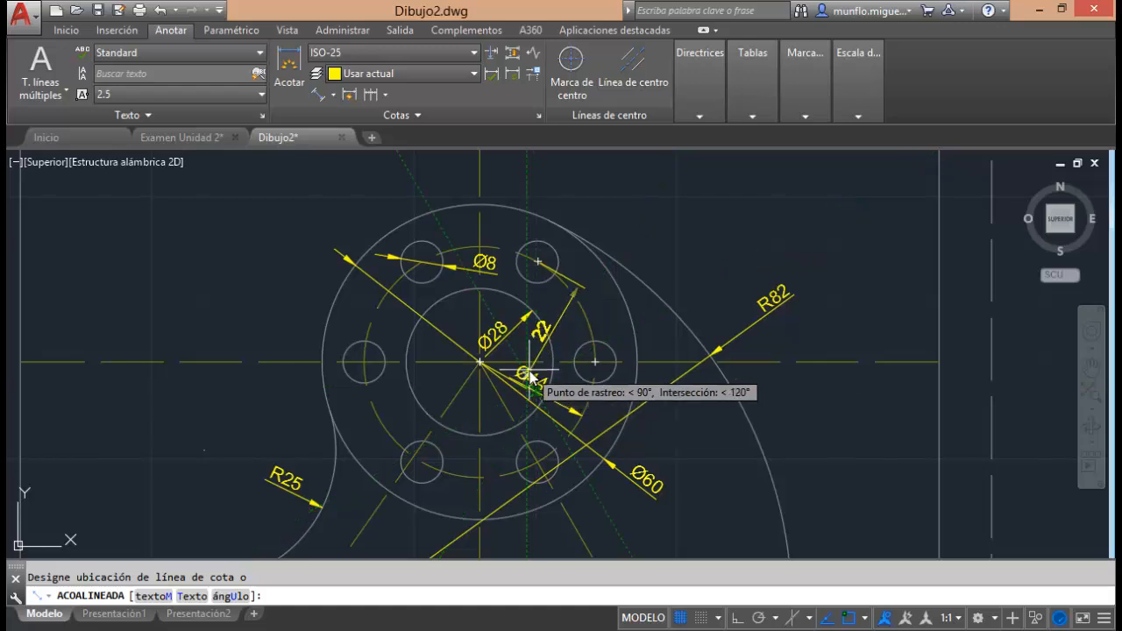
key("Escape")
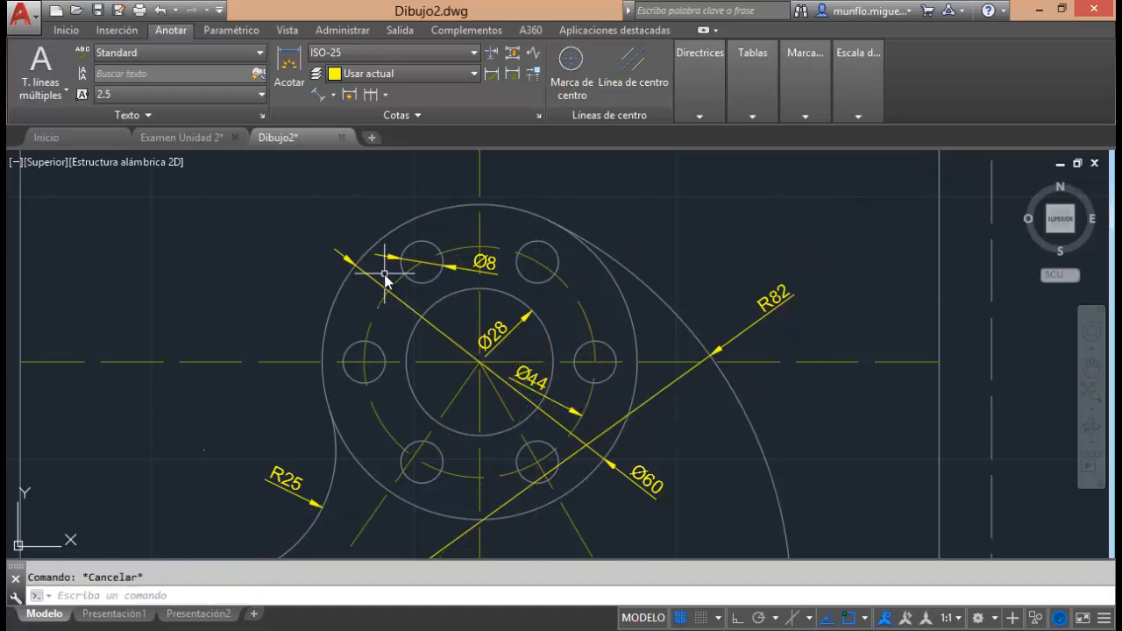
Inspect the flange's diameter dimensions together with the radius and angular dimensions of the slotted base.
scroll(521, 254, "down", 6)
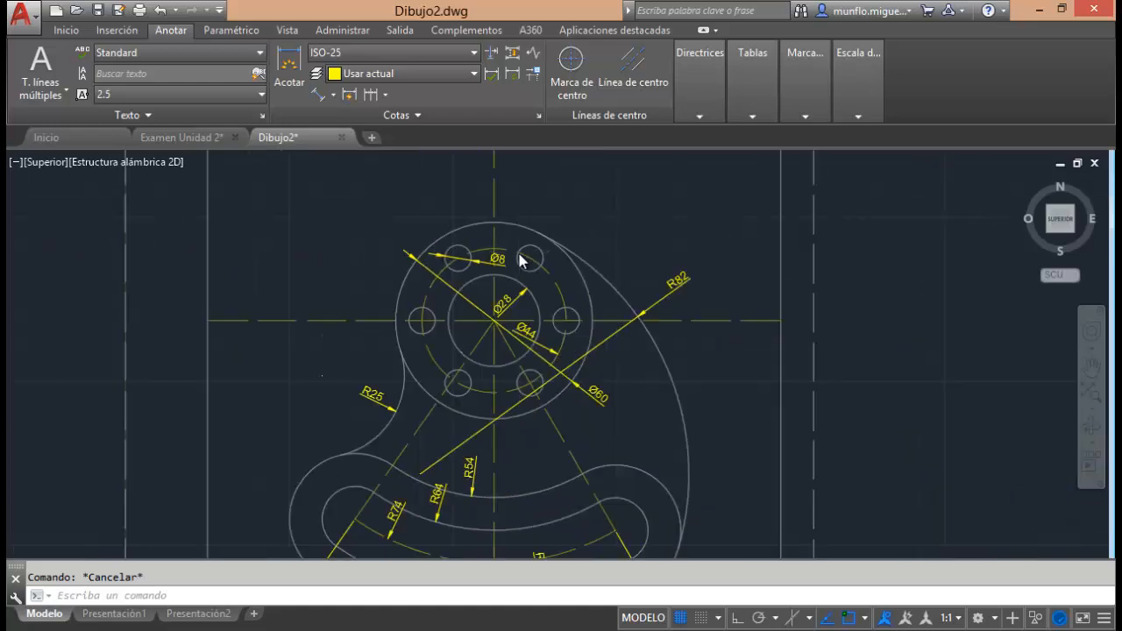
scroll(514, 318, "up", 3)
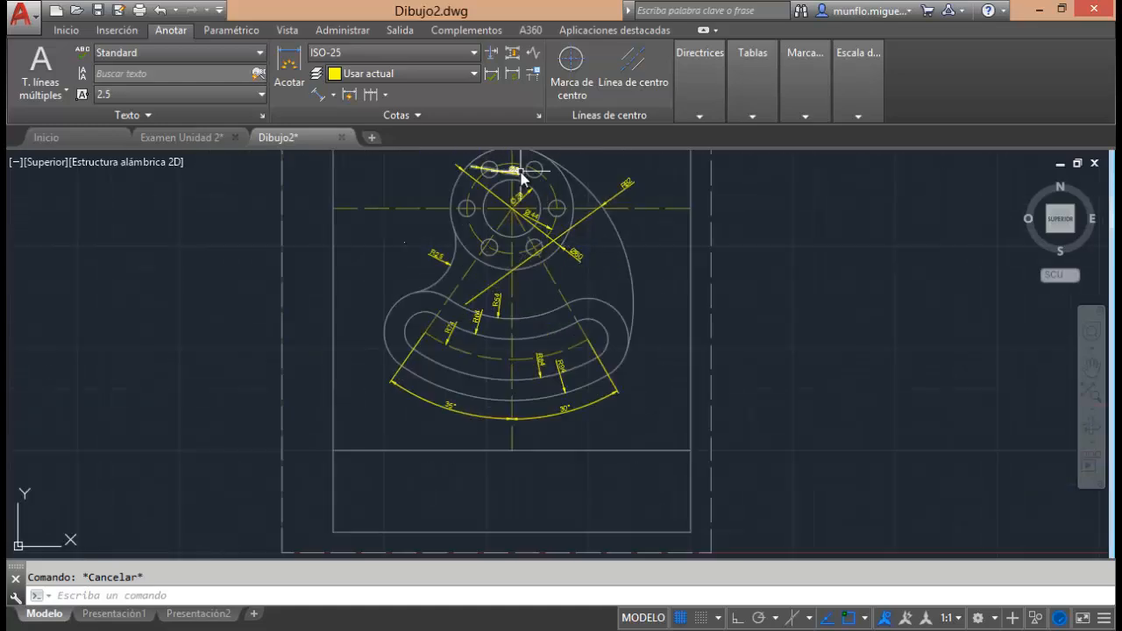
scroll(513, 208, "up", 5)
scroll(513, 208, "down", 5)
scroll(513, 209, "up", 2)
scroll(513, 208, "up", 2)
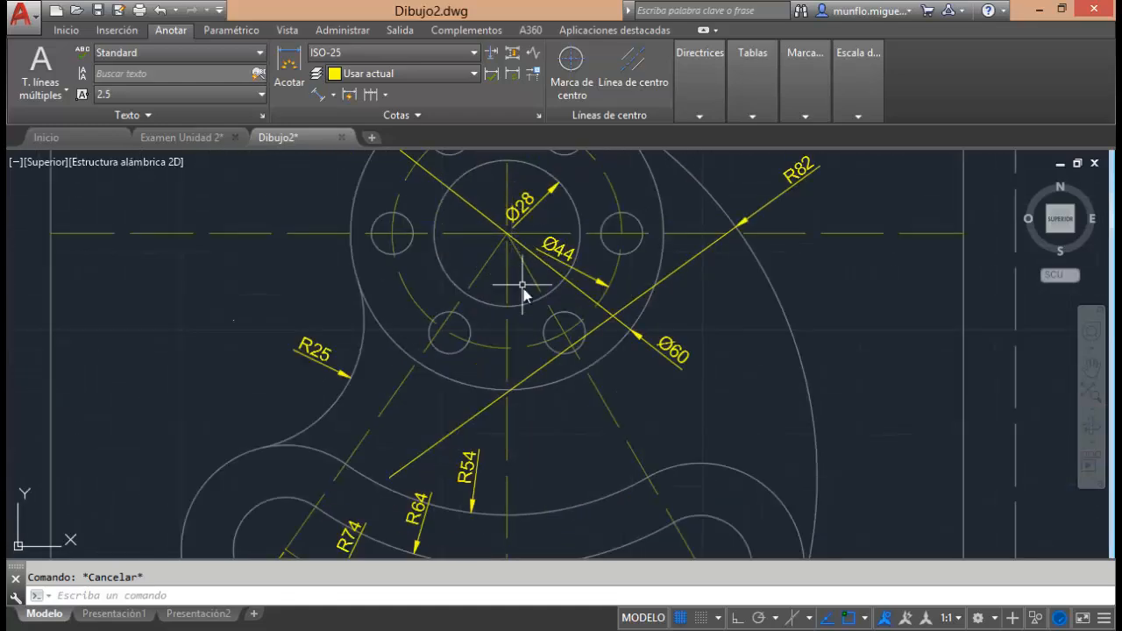
scroll(521, 293, "down", 3)
scroll(533, 258, "up", 1)
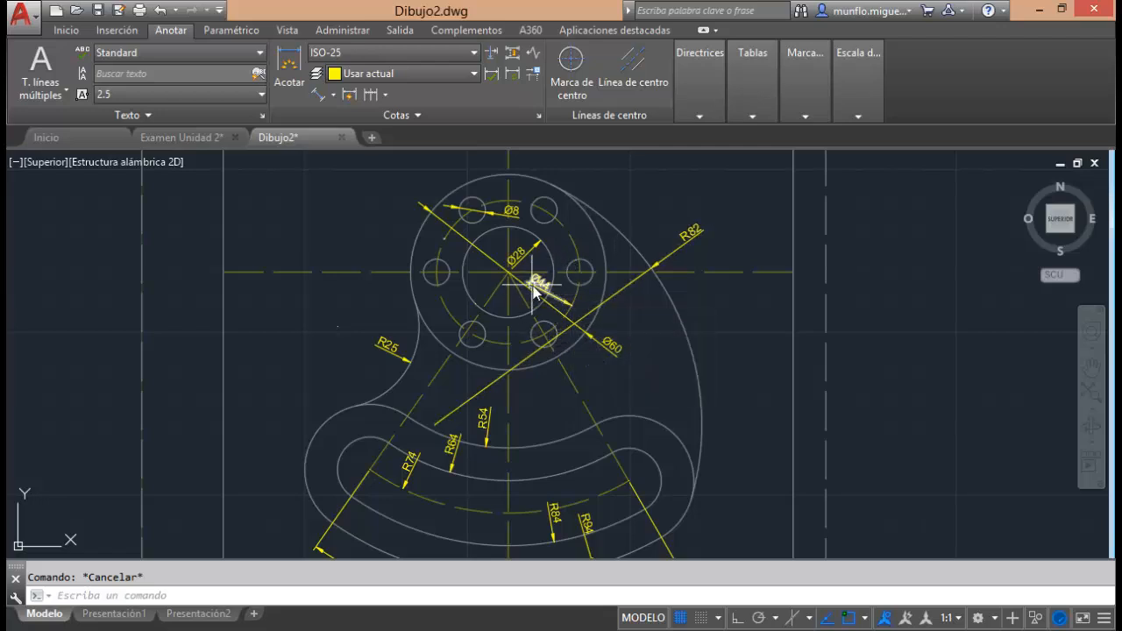
scroll(534, 288, "down", 3)
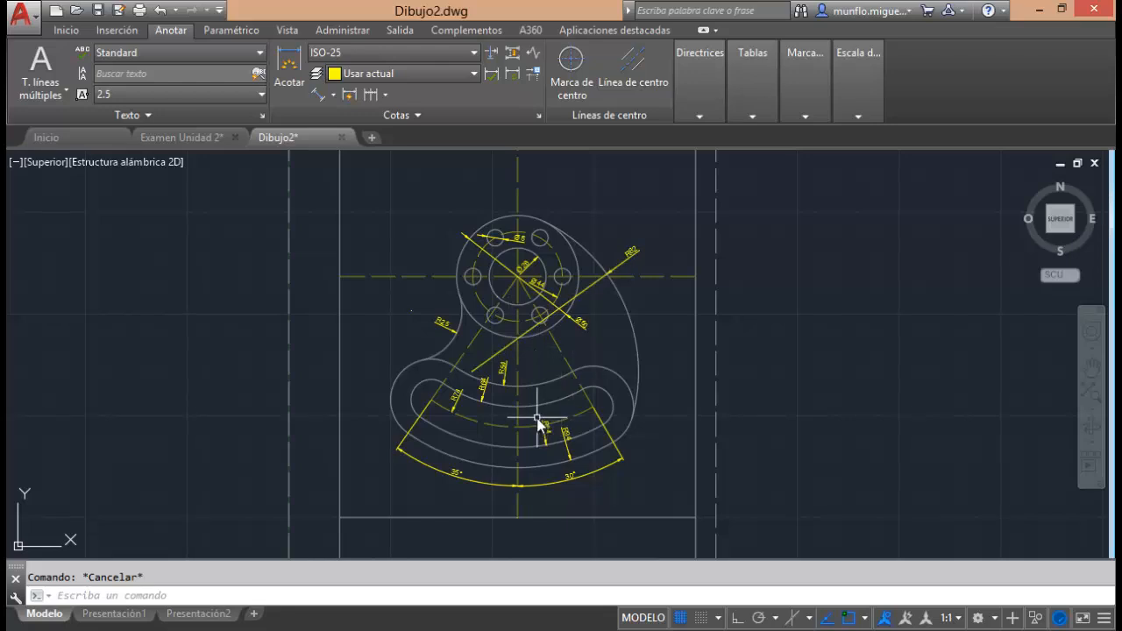
scroll(522, 414, "up", 2)
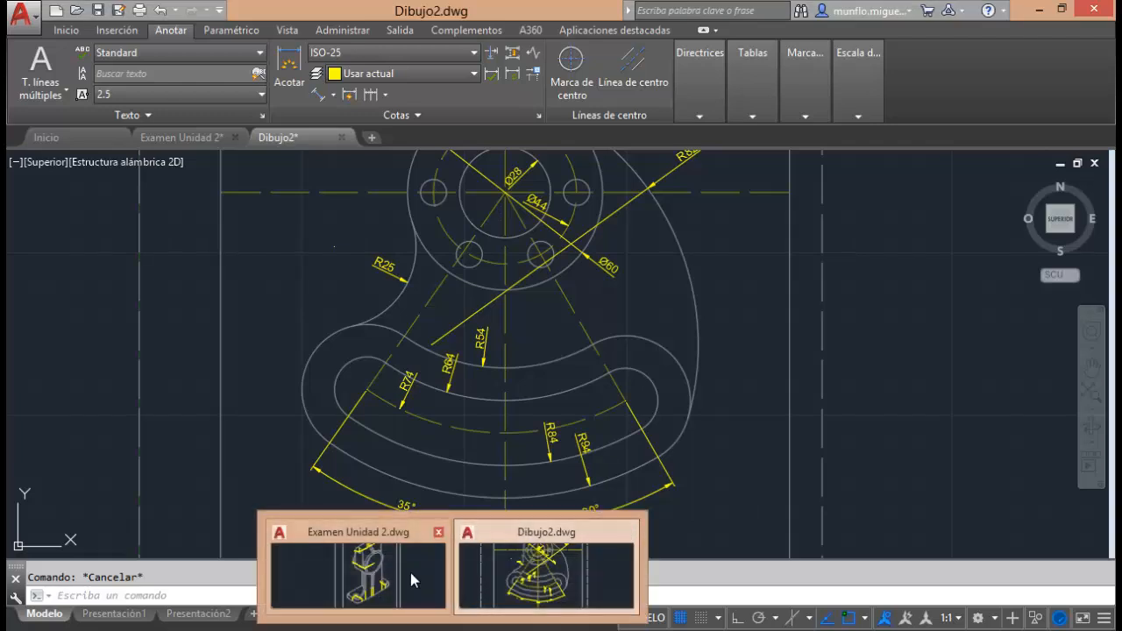
Switch to the Examen Unidad 2 drawing and examine the isometric bracket, closing in on its base.
left_click(410, 572)
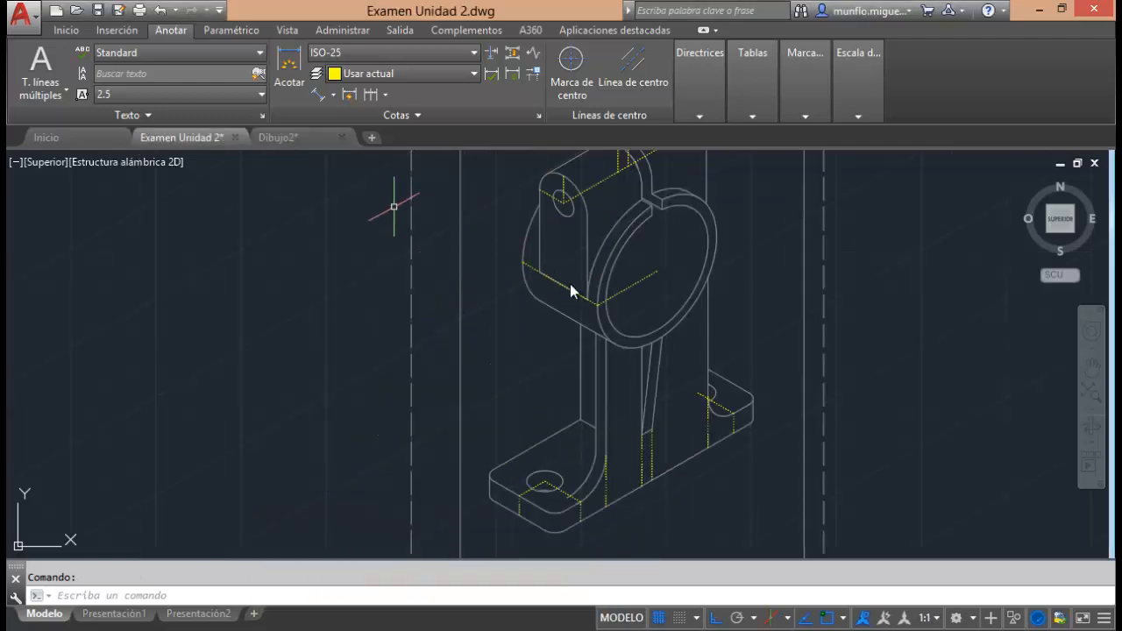
scroll(558, 282, "up", 2)
scroll(558, 282, "down", 4)
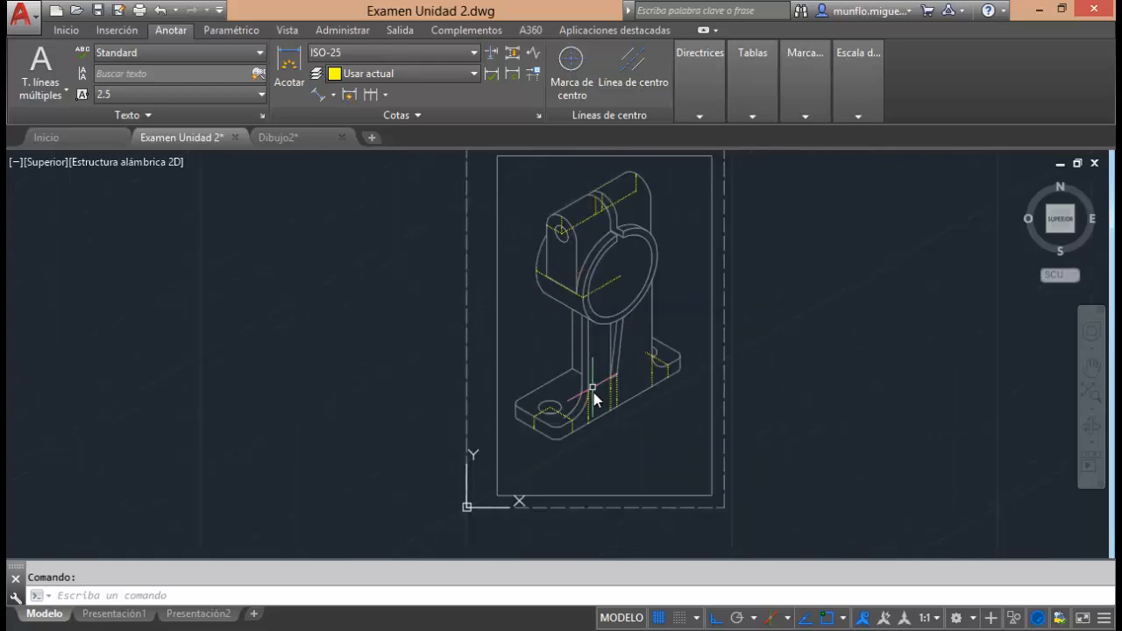
scroll(593, 393, "up", 2)
scroll(622, 409, "up", 2)
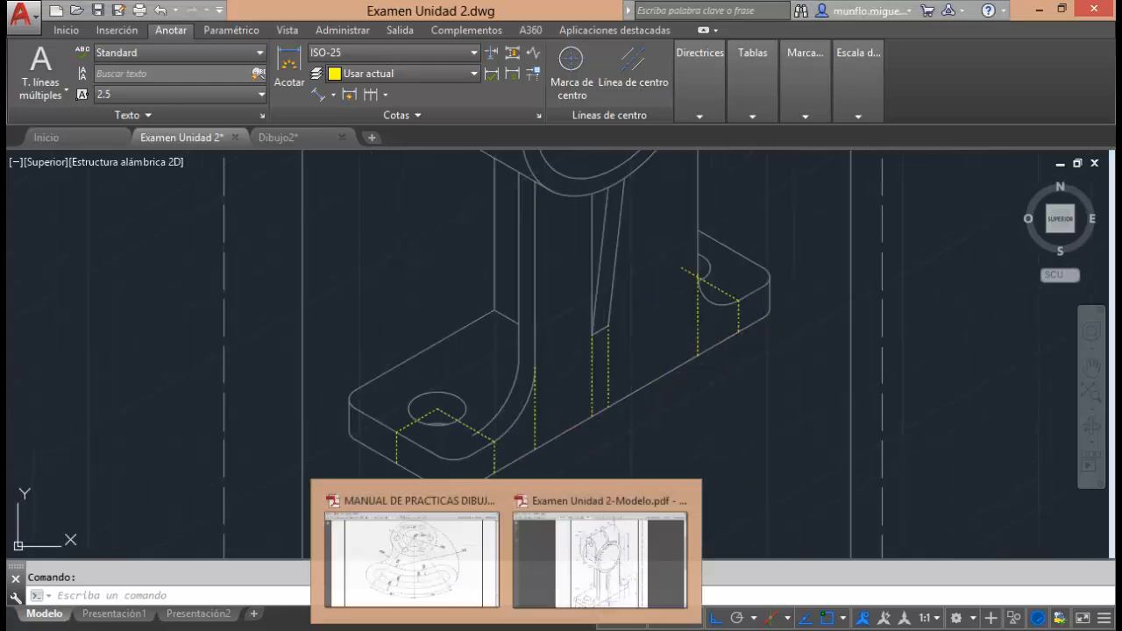
Check the bracket's isometric dimensions in Examen Unidad 2-Modelo.pdf in Adobe Reader, and return to the Examen Unidad 2 drawing in AutoCAD.
left_click(608, 574)
scroll(568, 200, "down", 3)
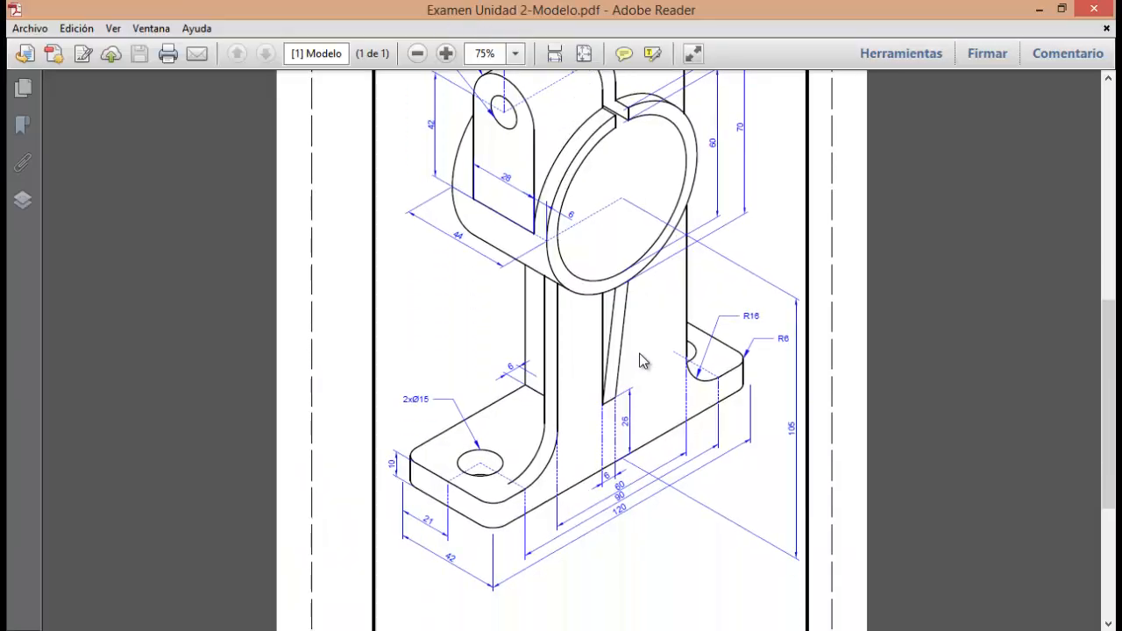
scroll(520, 551, "up", 1)
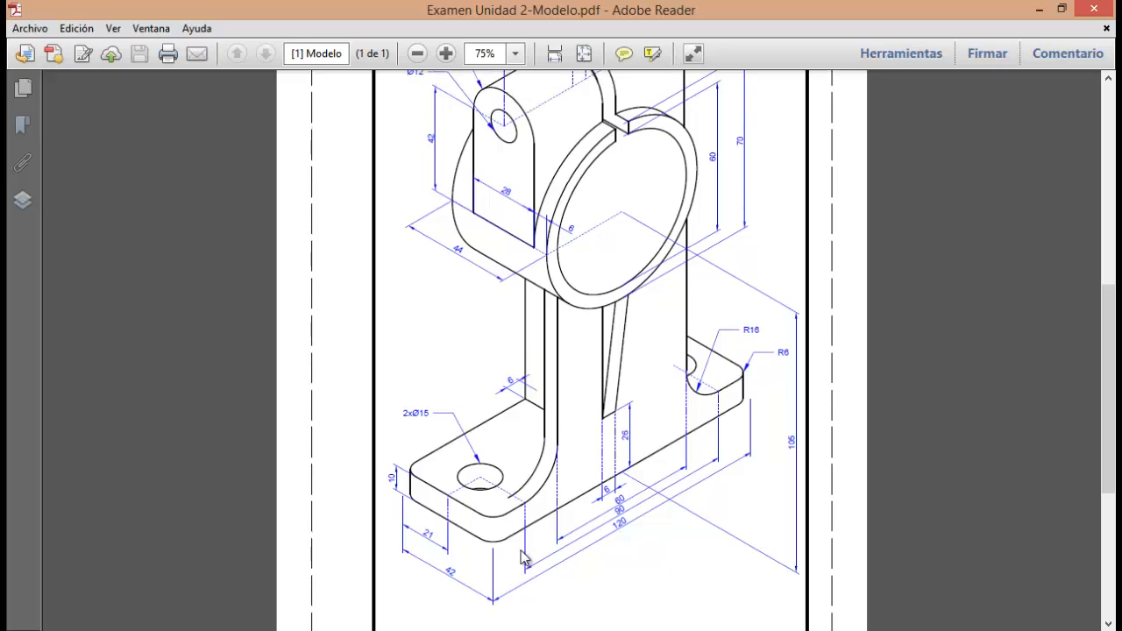
scroll(520, 551, "down", 1)
scroll(671, 432, "up", 2)
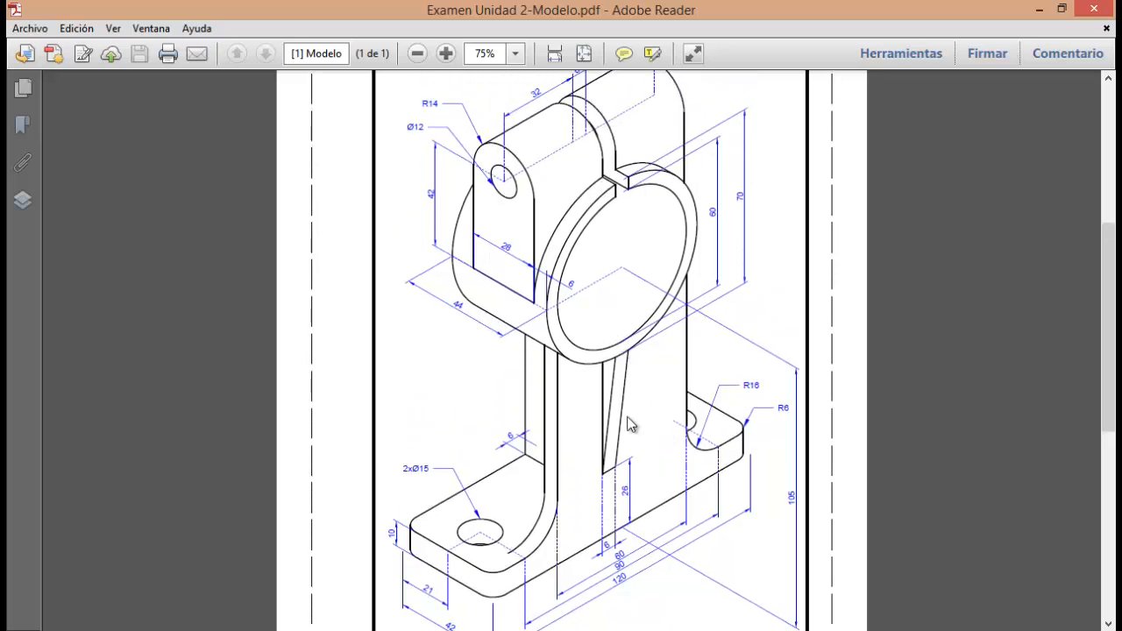
scroll(596, 456, "down", 2)
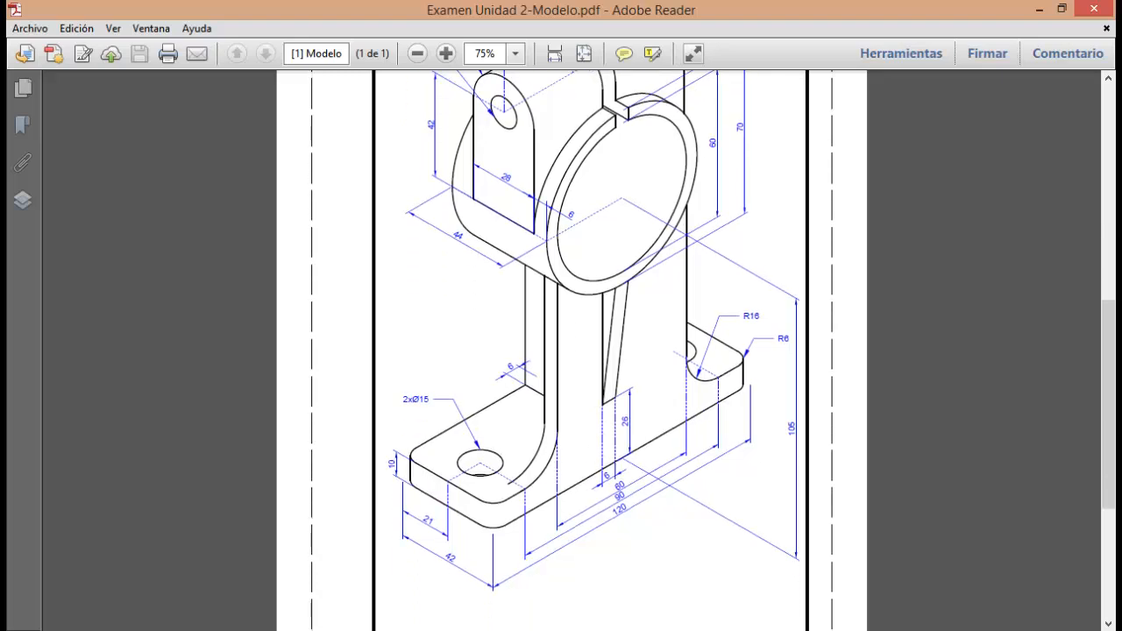
left_click(507, 629)
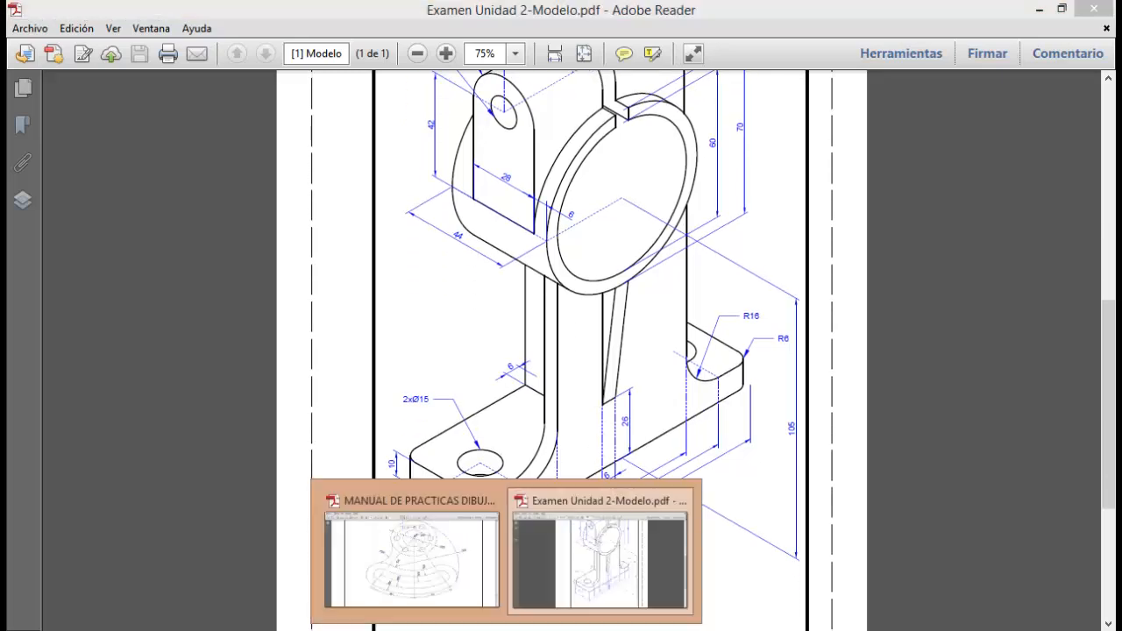
mouse_move(469, 629)
left_click(374, 589)
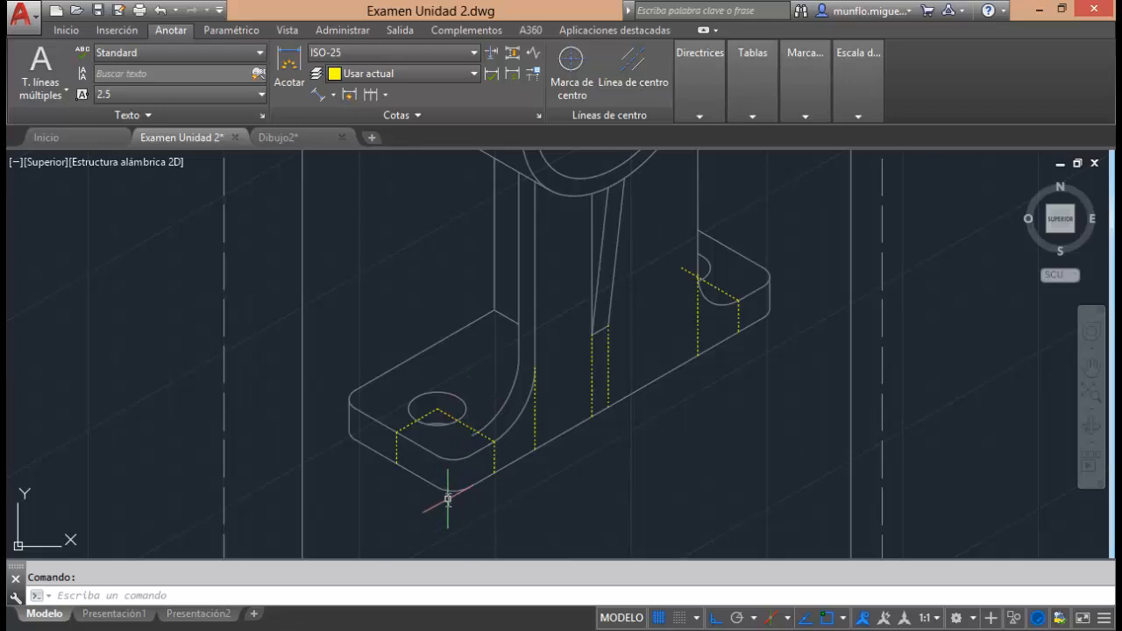
left_click(321, 95)
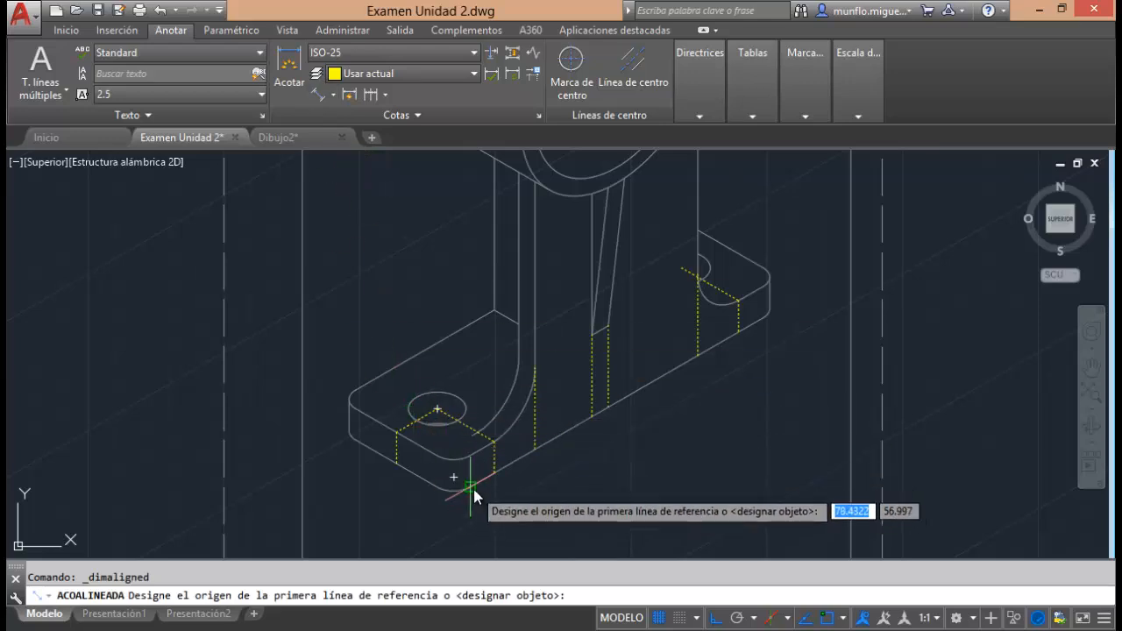
left_click(456, 487)
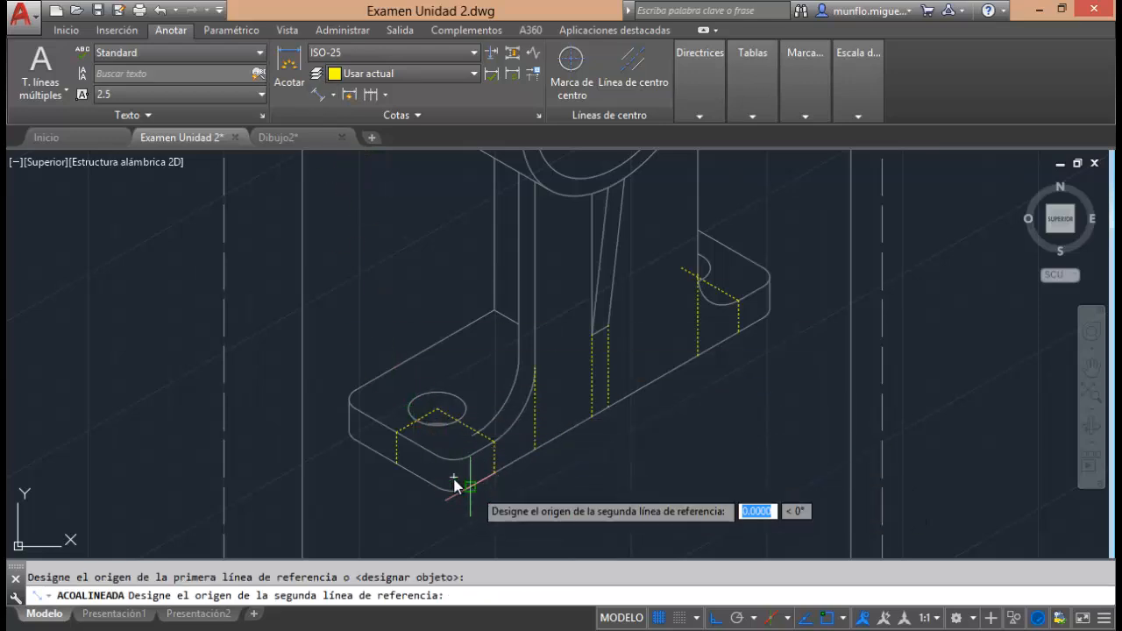
left_click(354, 435)
scroll(366, 506, "up", 2)
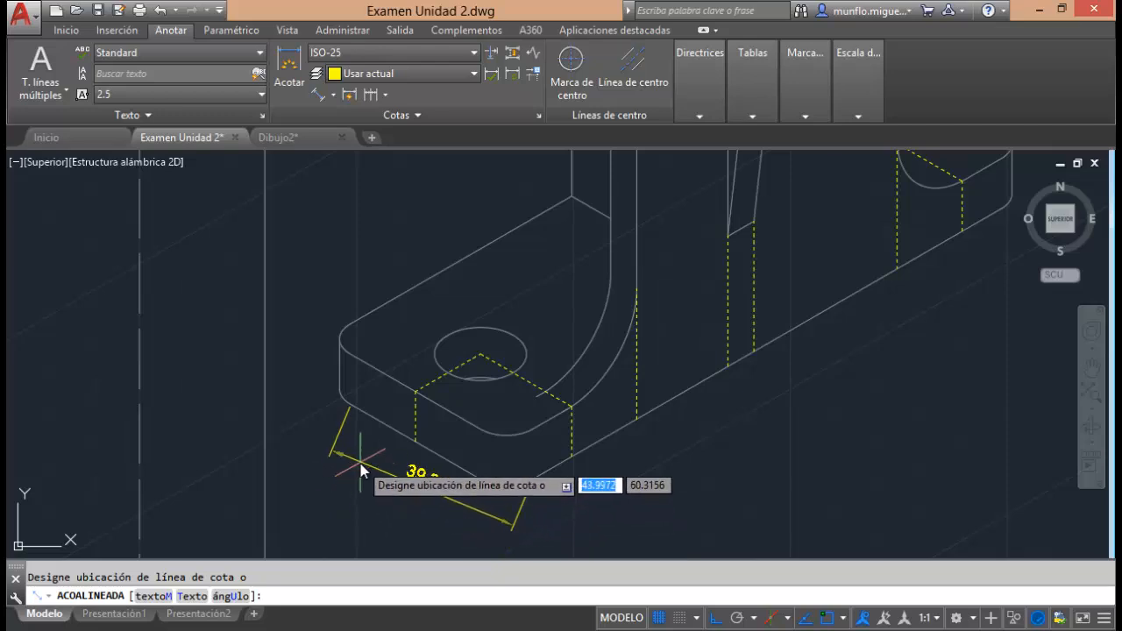
key("Escape")
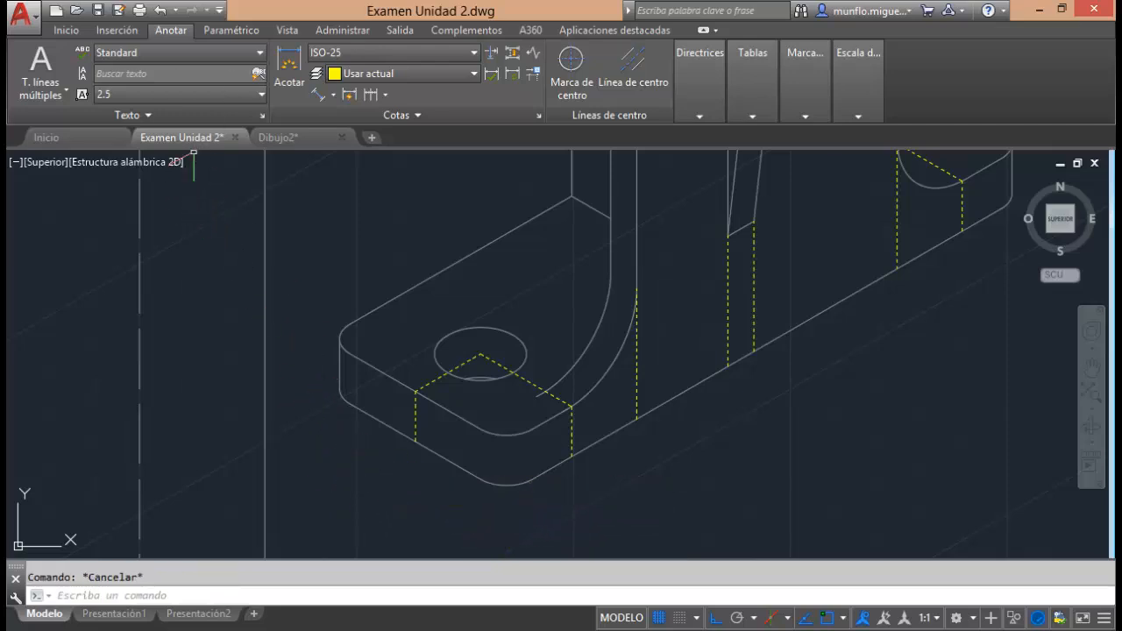
Draw a 6-unit auxiliary line in the left isoplane, extending the base's short bottom edge beyond its front rounded corner.
left_click(76, 33)
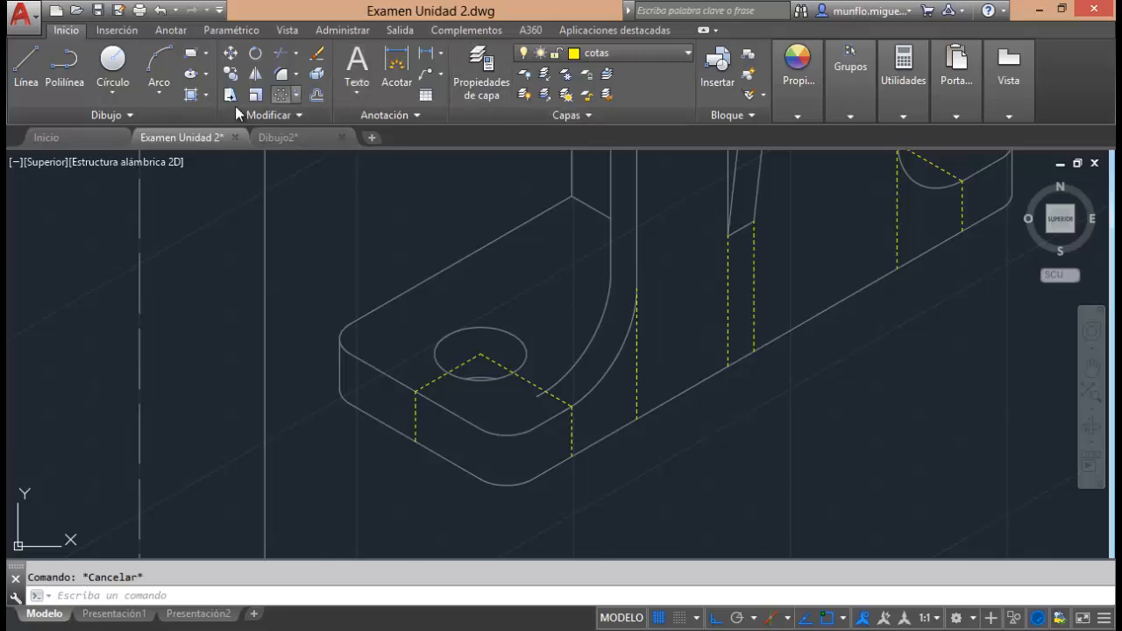
left_click(26, 68)
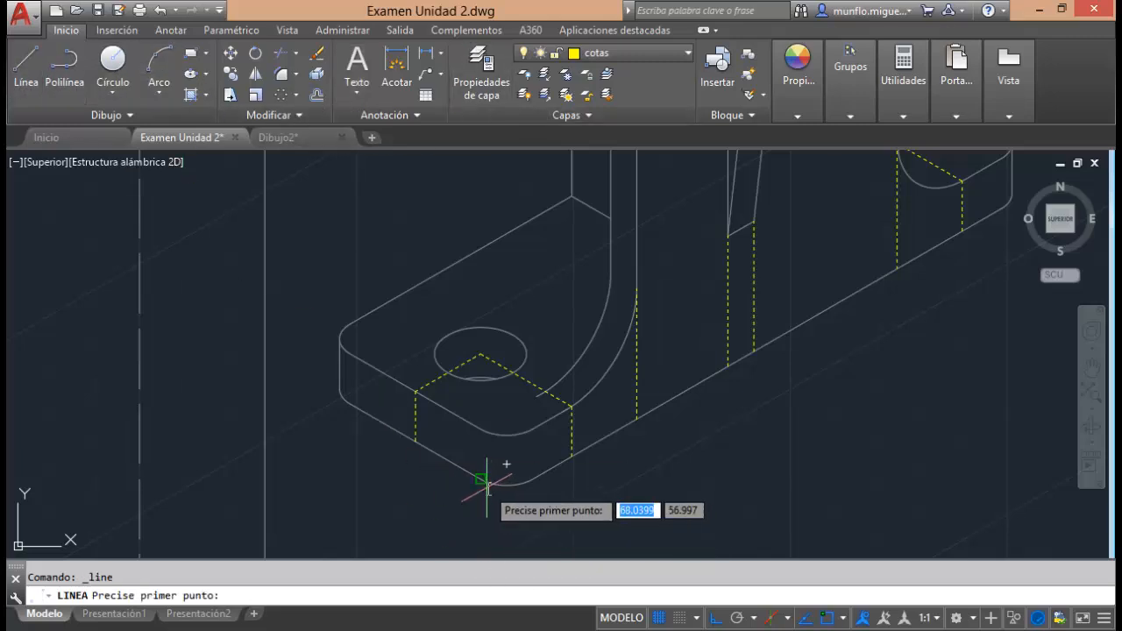
key("F5")
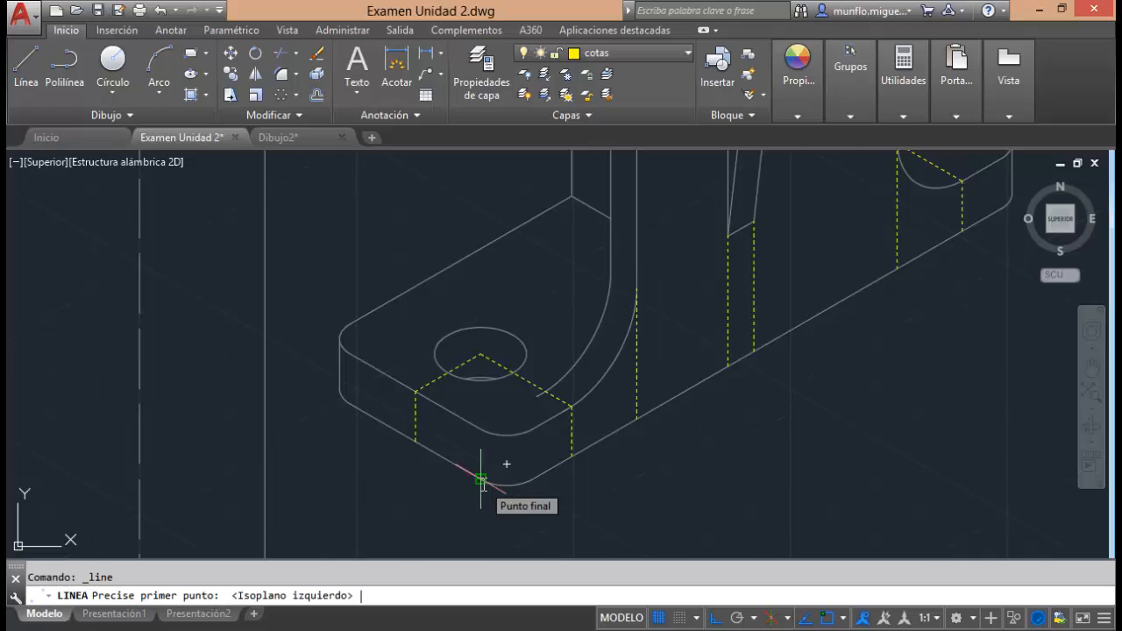
left_click(480, 480)
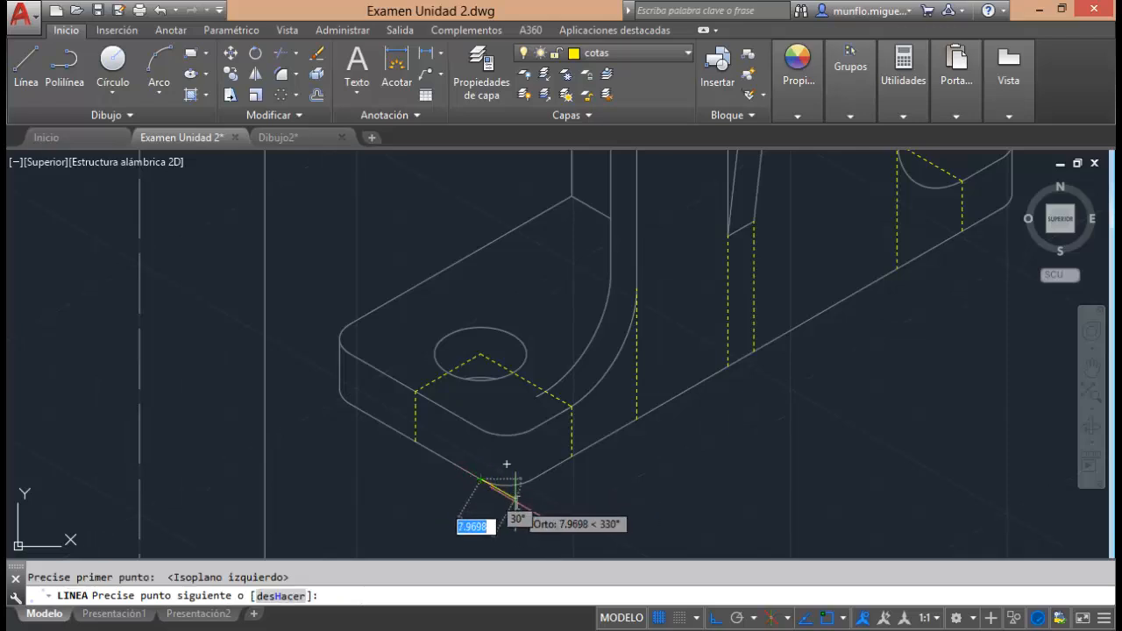
type("6")
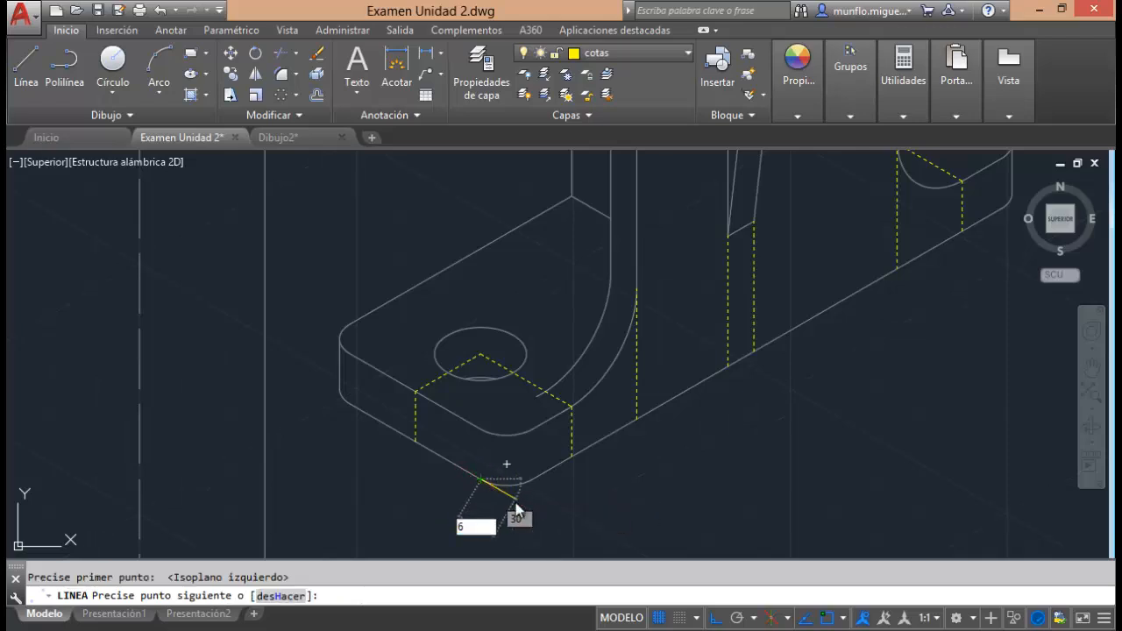
key("Return")
key("Escape")
key("Escape")
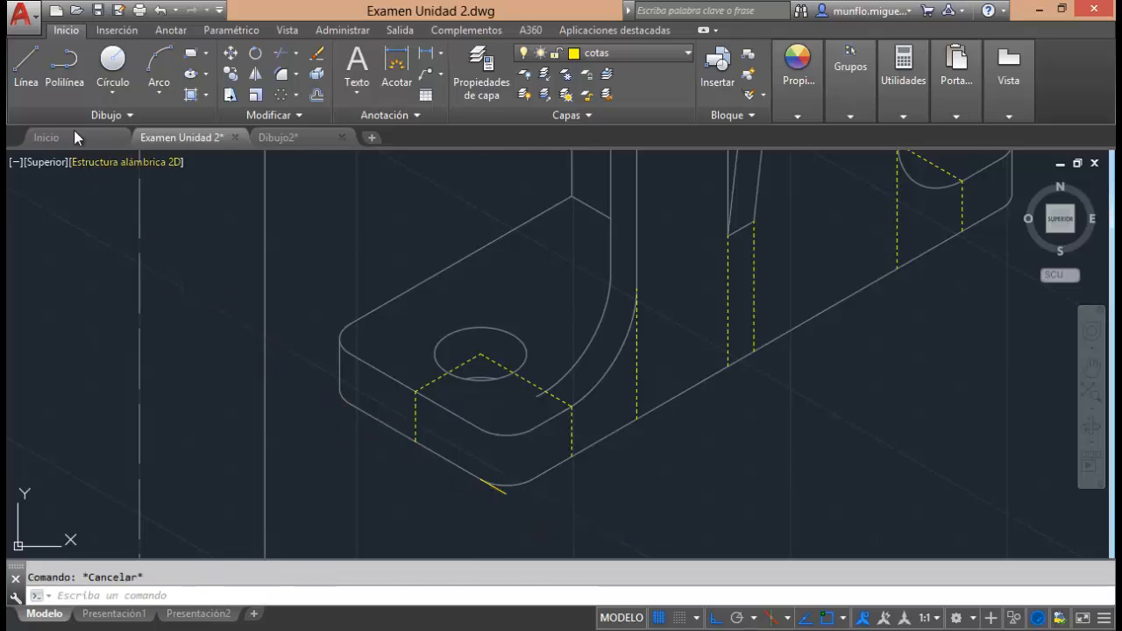
Draw a matching 6-unit auxiliary line extending the other end of the base's short bottom edge outward.
left_click(33, 73)
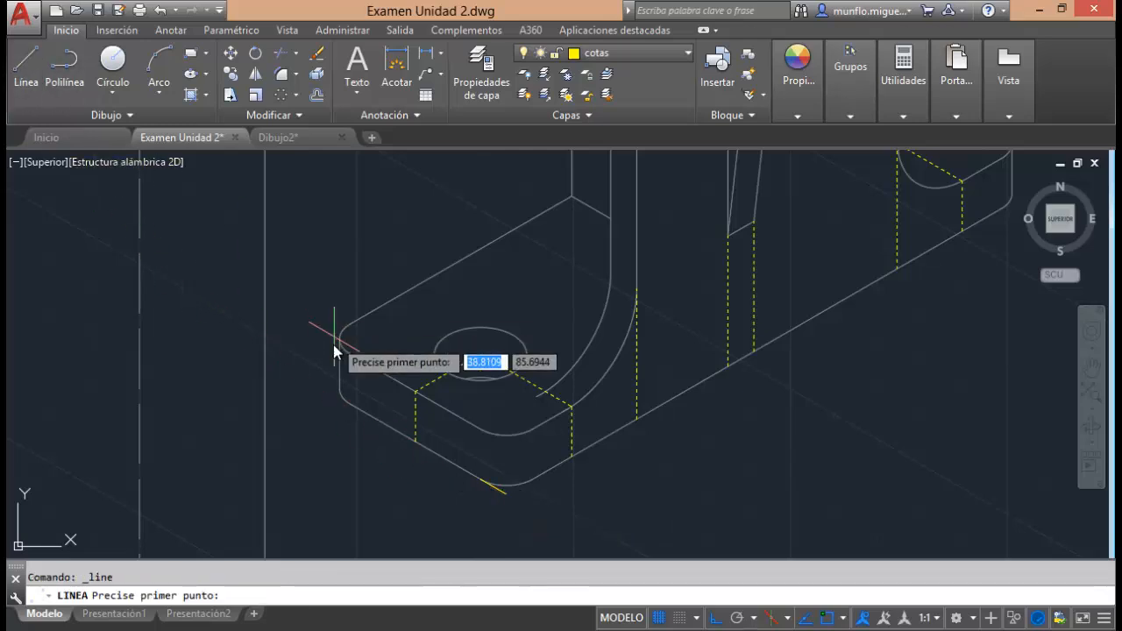
left_click(349, 403)
type("6")
key("Return")
key("Escape")
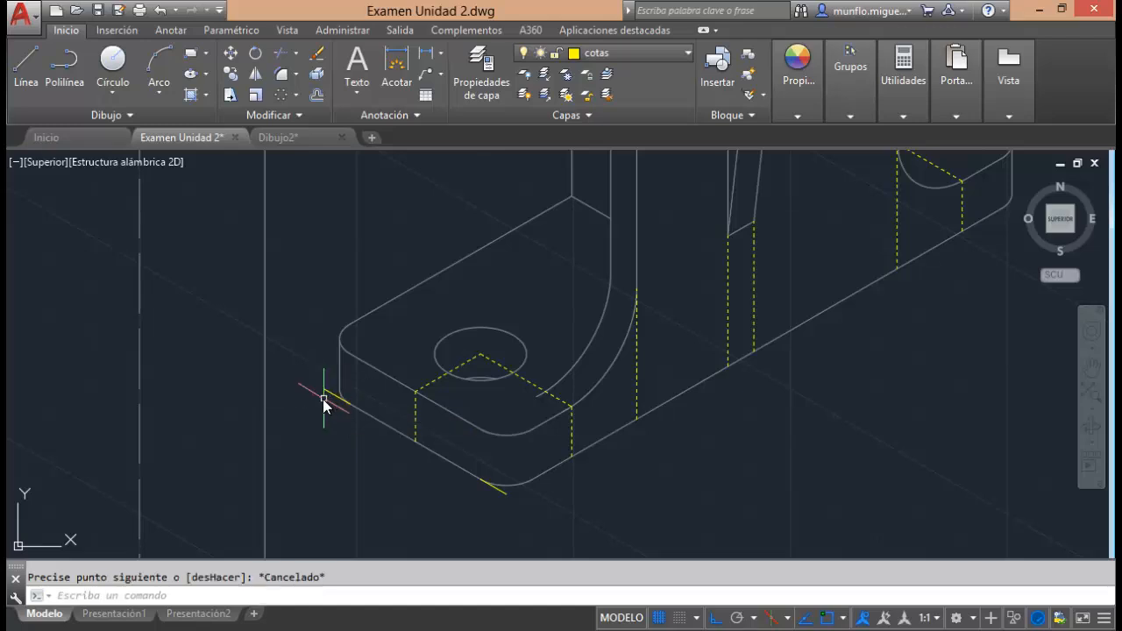
key("Escape")
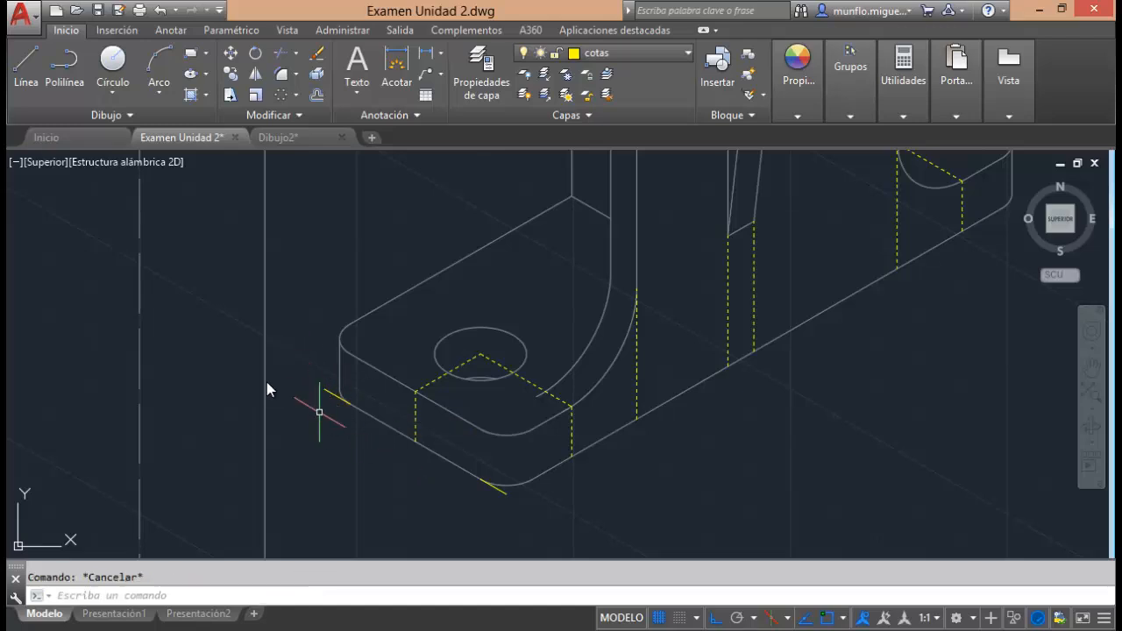
Add an aligned dimension for the base's width between the outer ends of both auxiliary lines, placed below the edge.
left_click(171, 32)
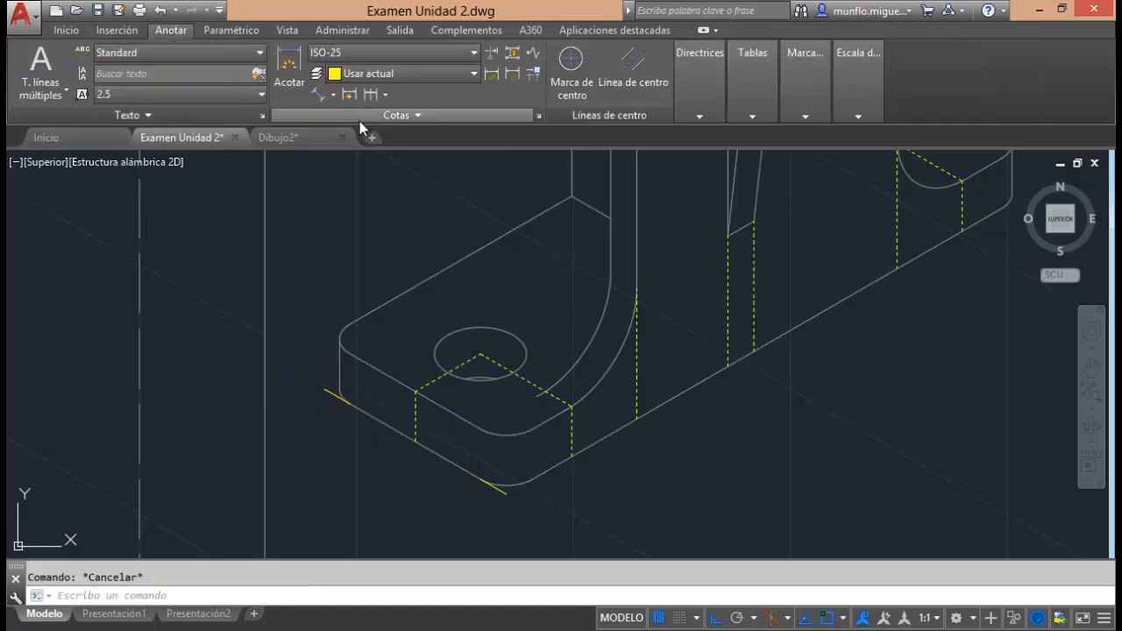
left_click(333, 93)
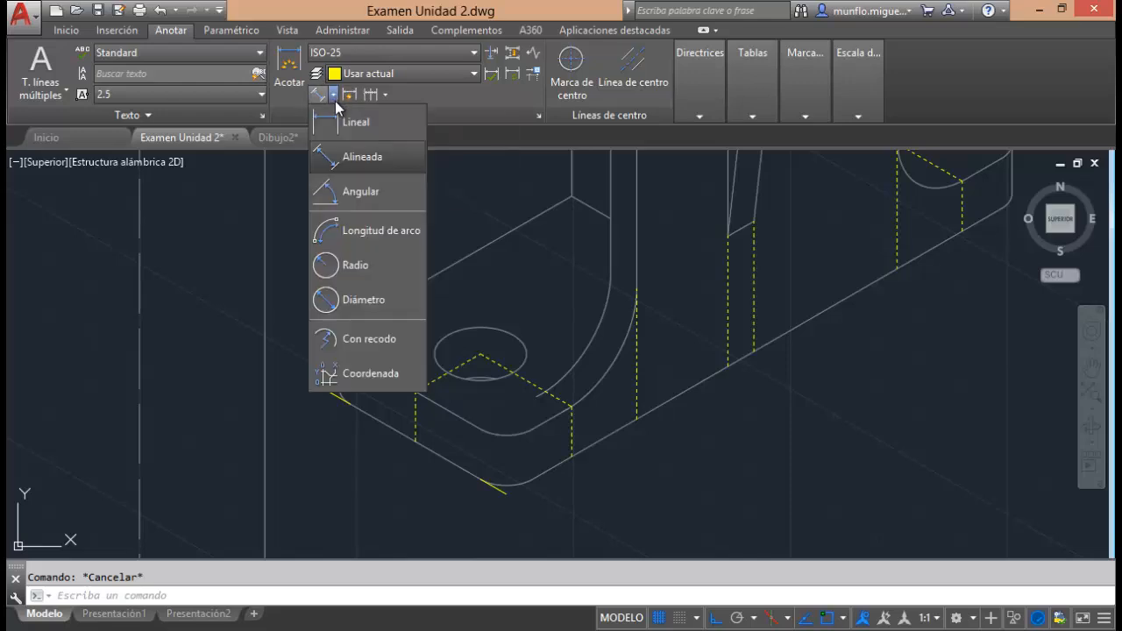
left_click(349, 157)
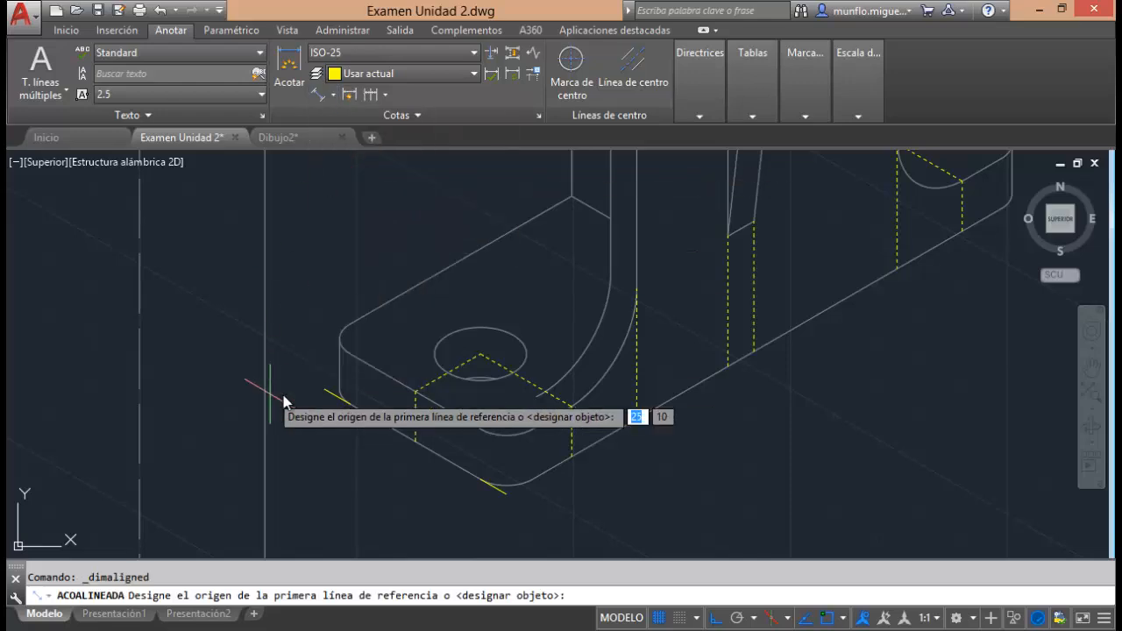
left_click(325, 389)
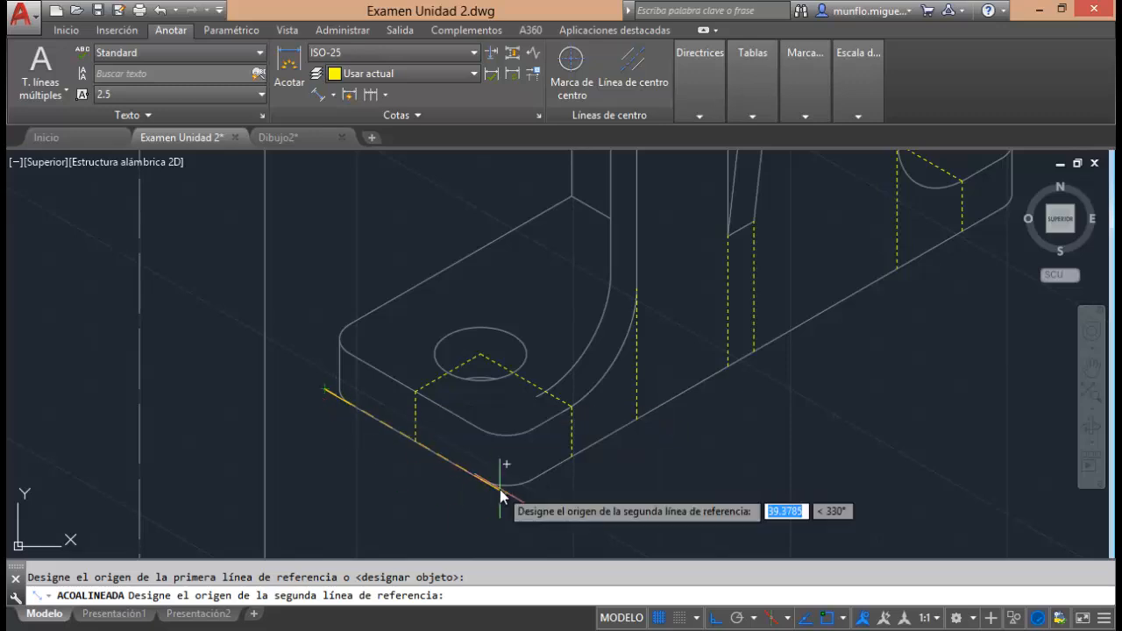
left_click(500, 487)
left_click(397, 488)
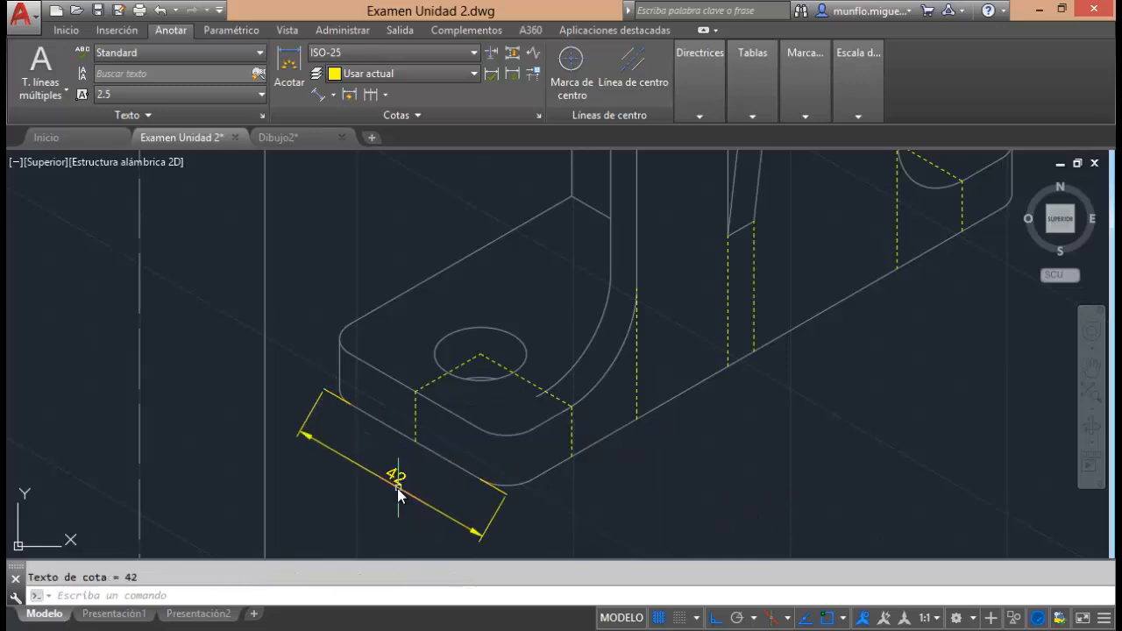
key("Escape")
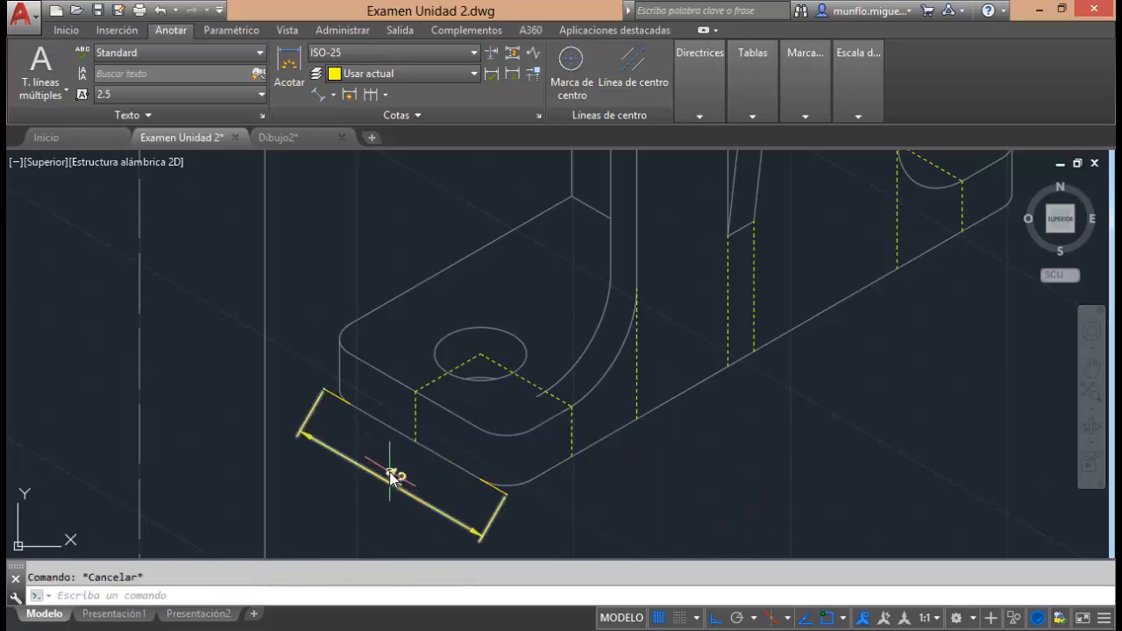
Delete the two auxiliary lines at the ends of the base's short bottom edge.
left_click(335, 395)
left_click(481, 483)
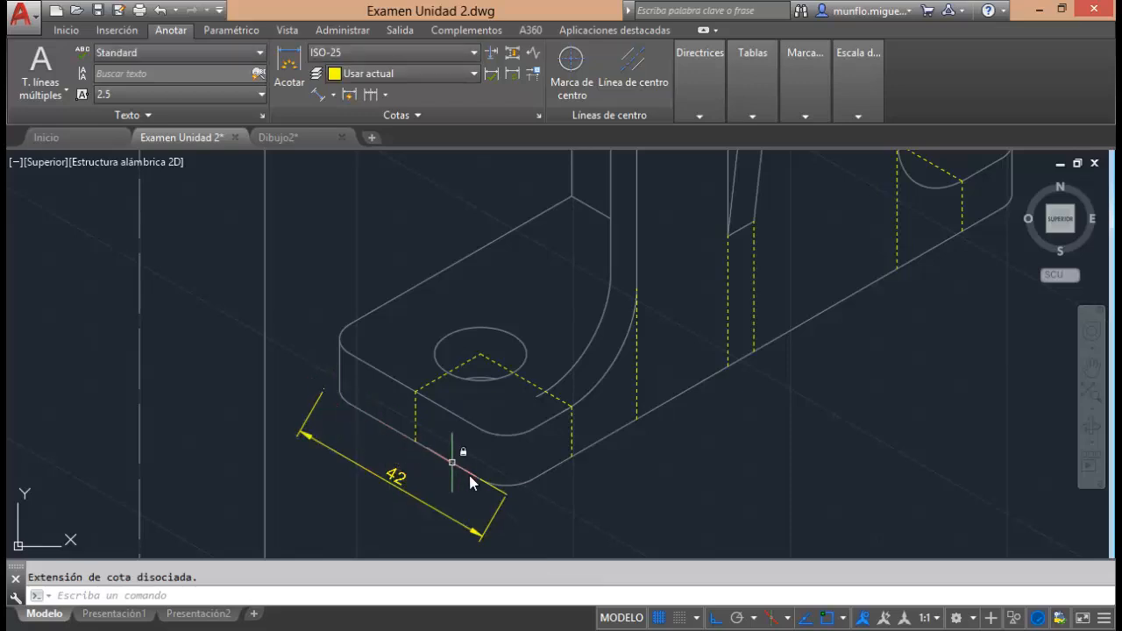
left_click(492, 487)
key("Delete")
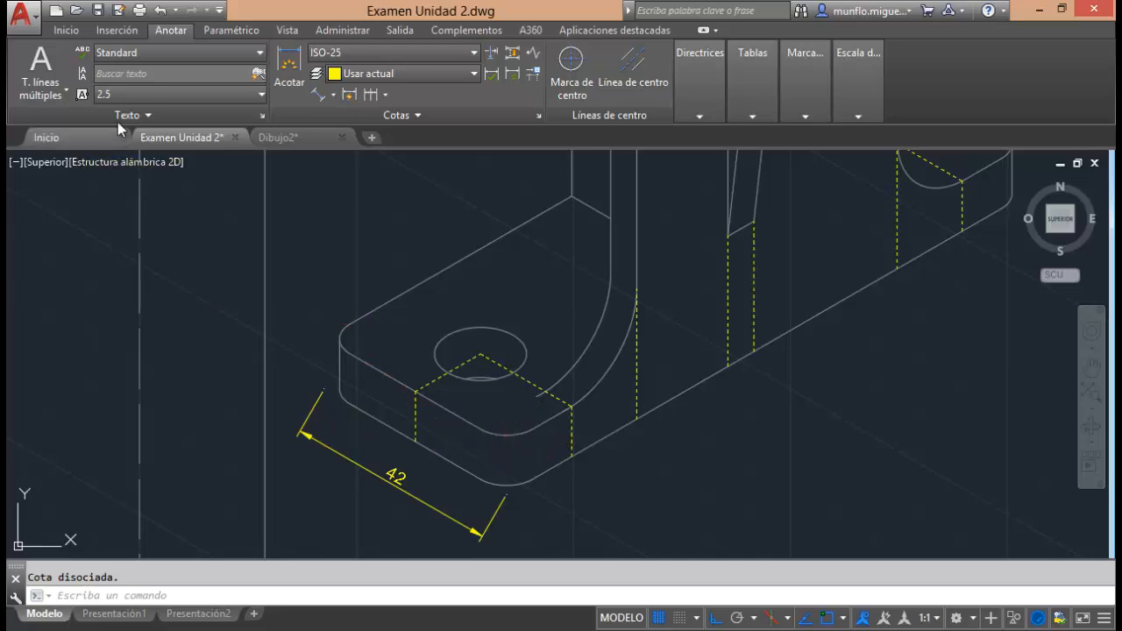
left_click(318, 94)
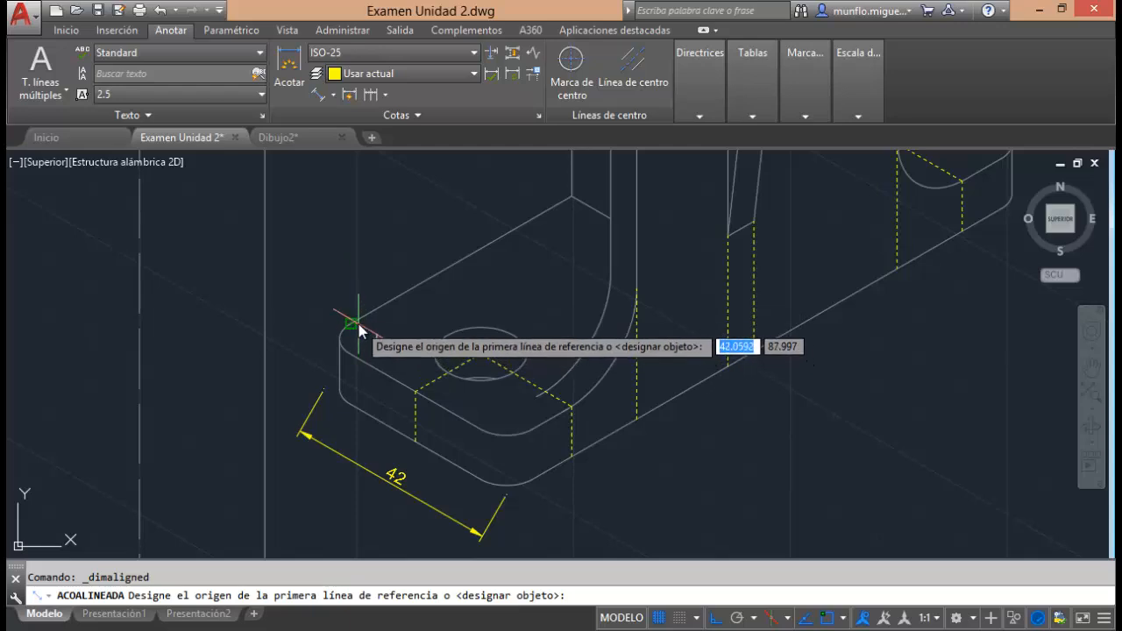
left_click(352, 326)
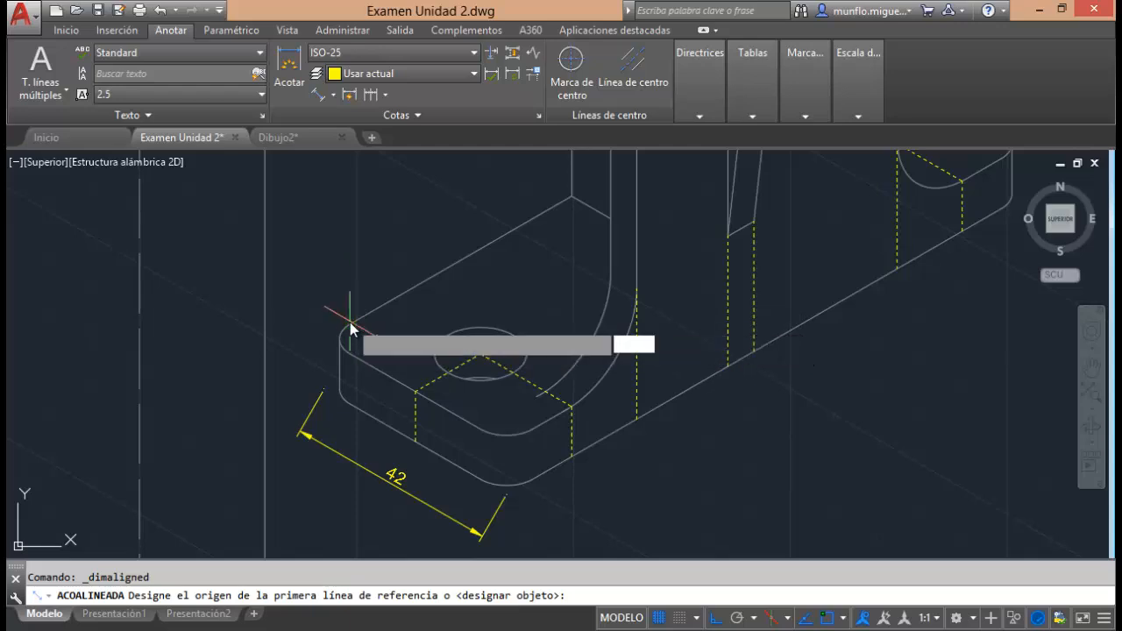
left_click(532, 432)
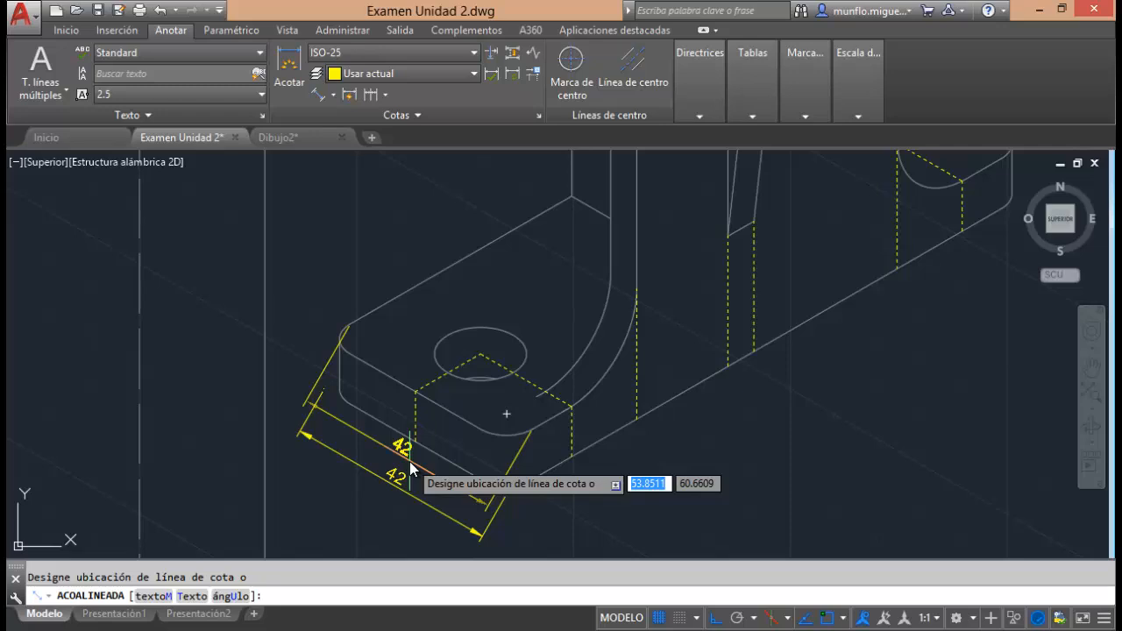
key("Escape")
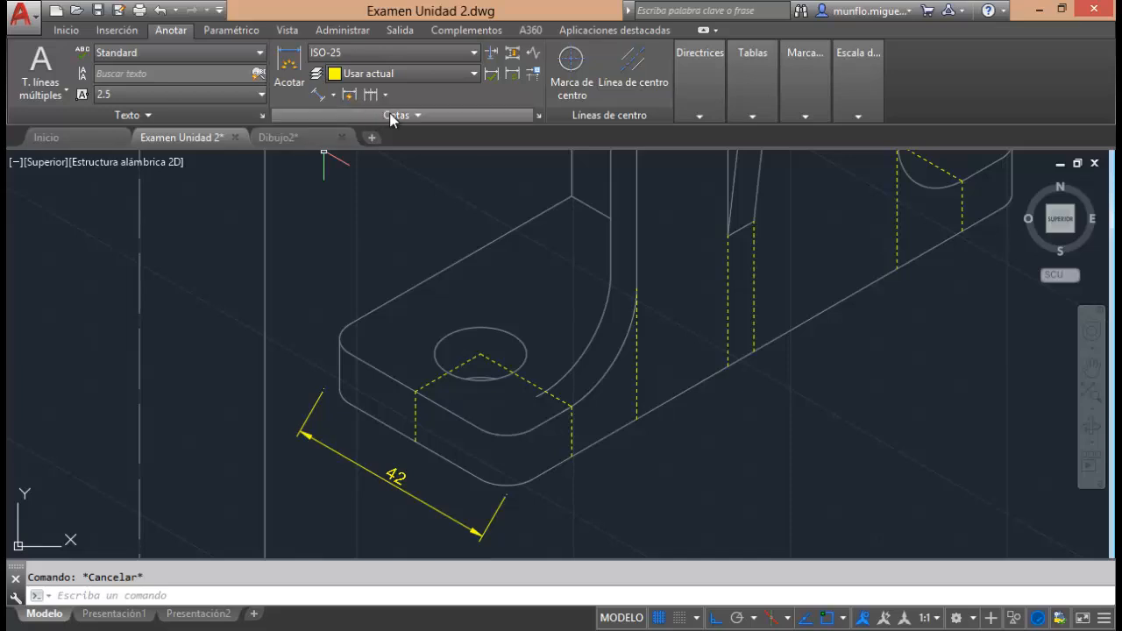
Make the base's width dimension oblique, taking the angle from the dashed line's edge point to the hole's centre.
left_click(427, 115)
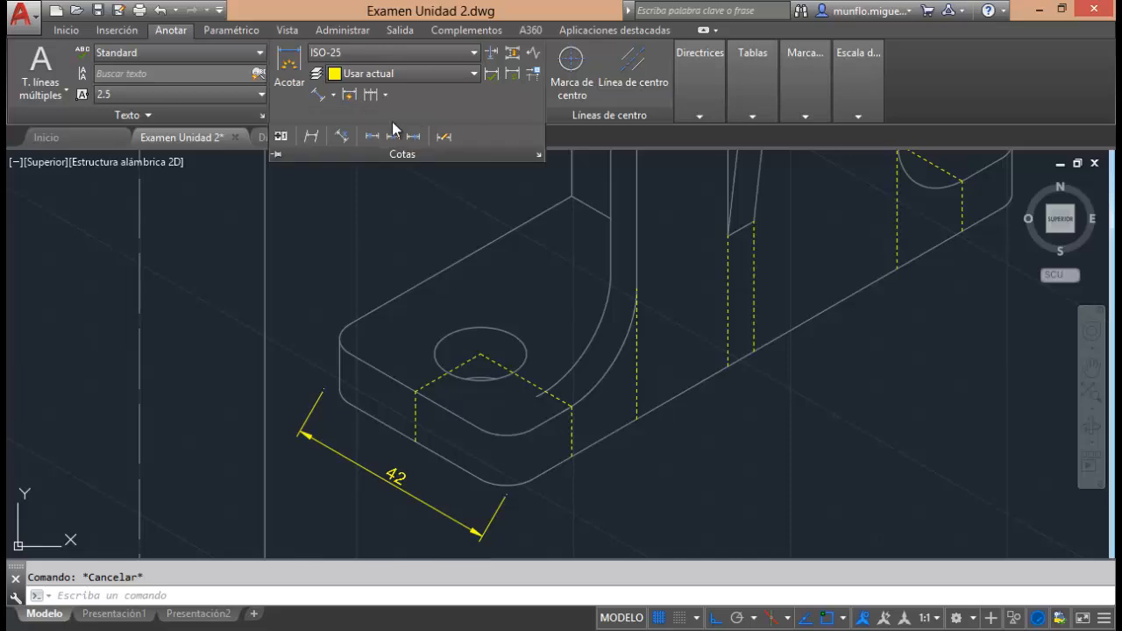
left_click(314, 139)
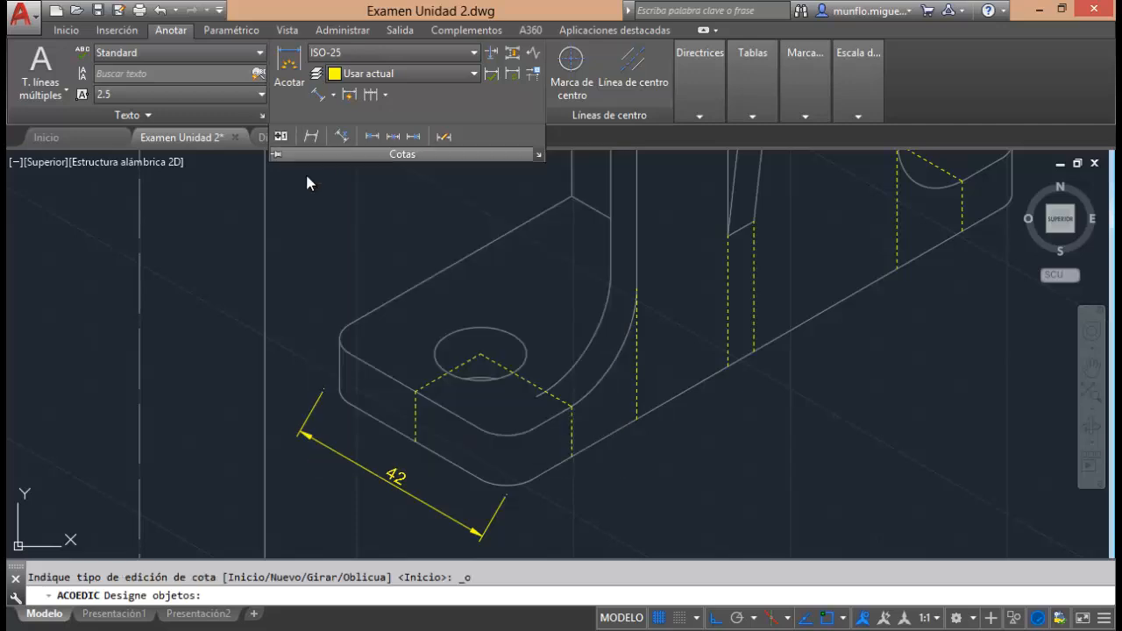
left_click(309, 418)
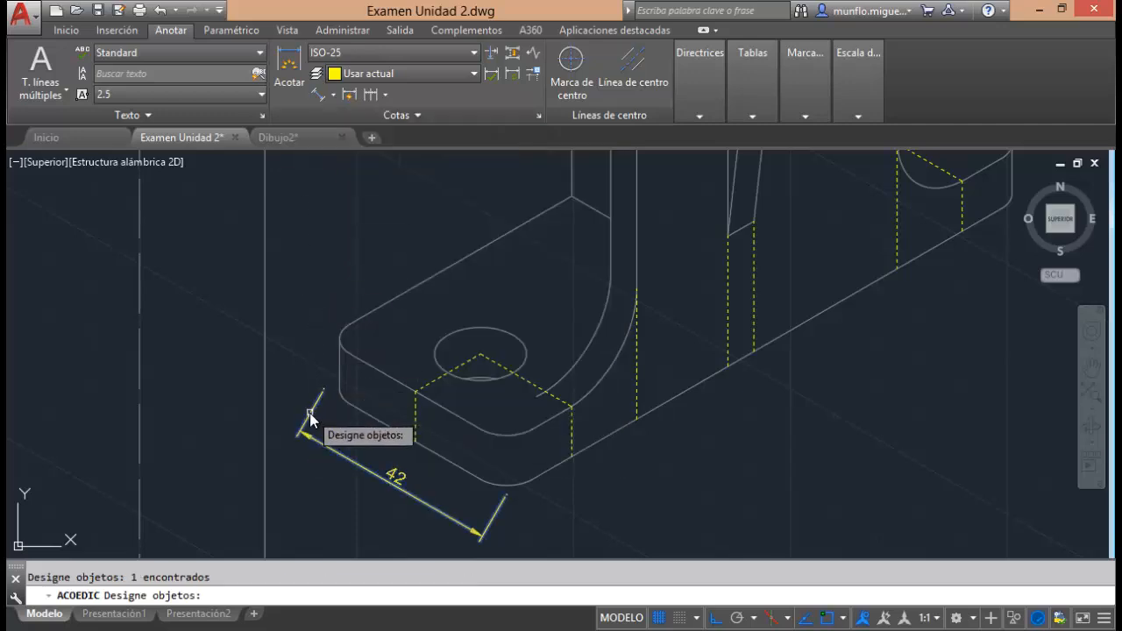
key("Return")
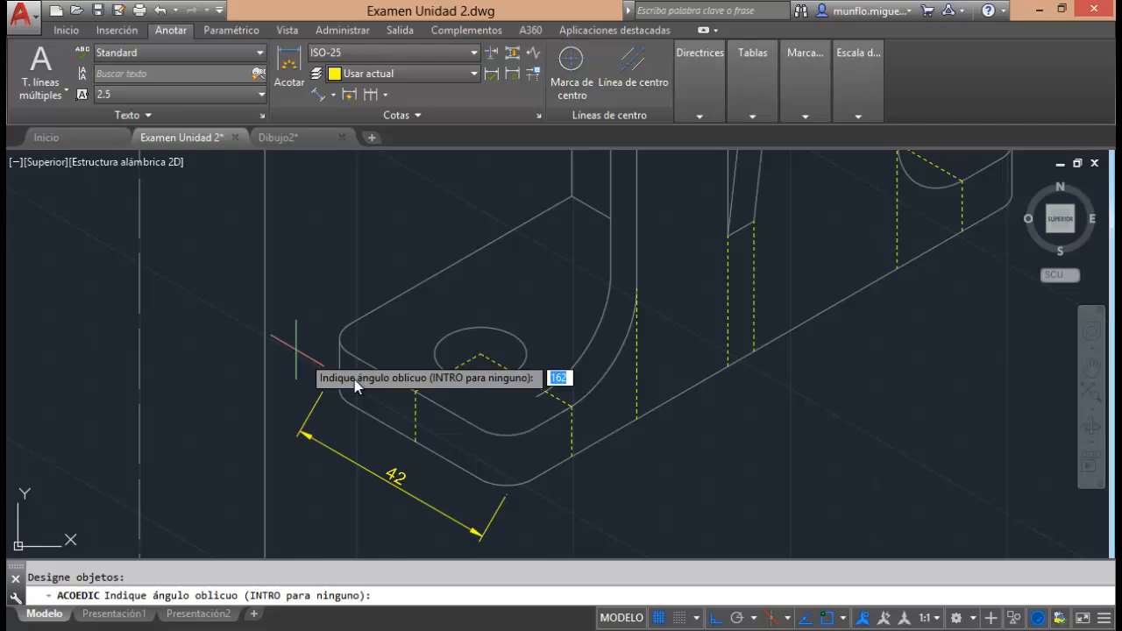
left_click(417, 392)
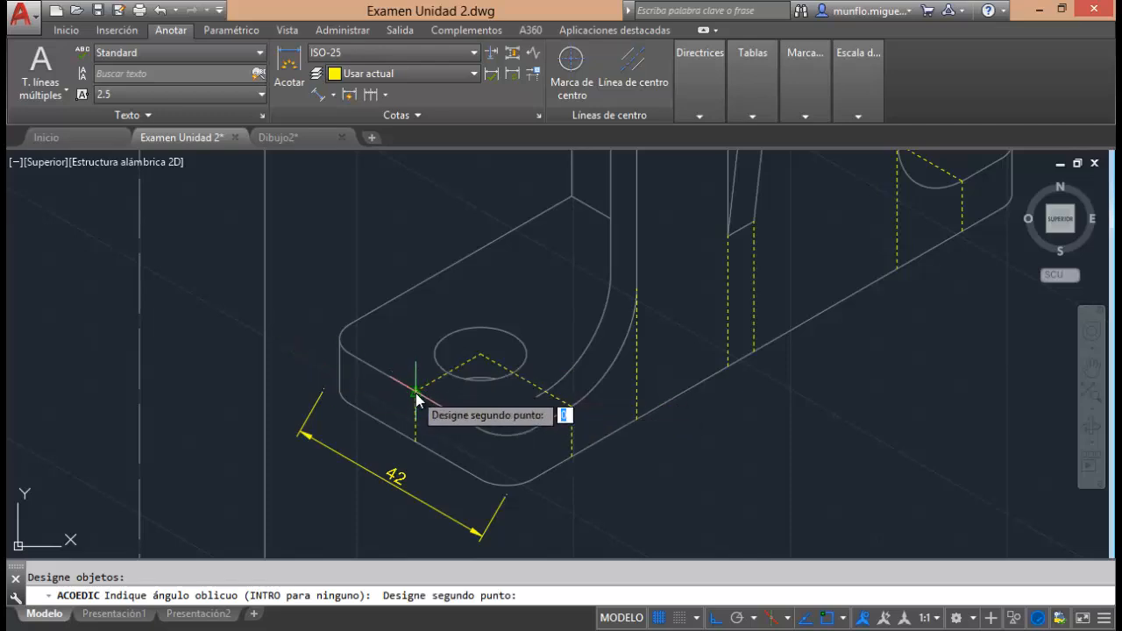
left_click(484, 356)
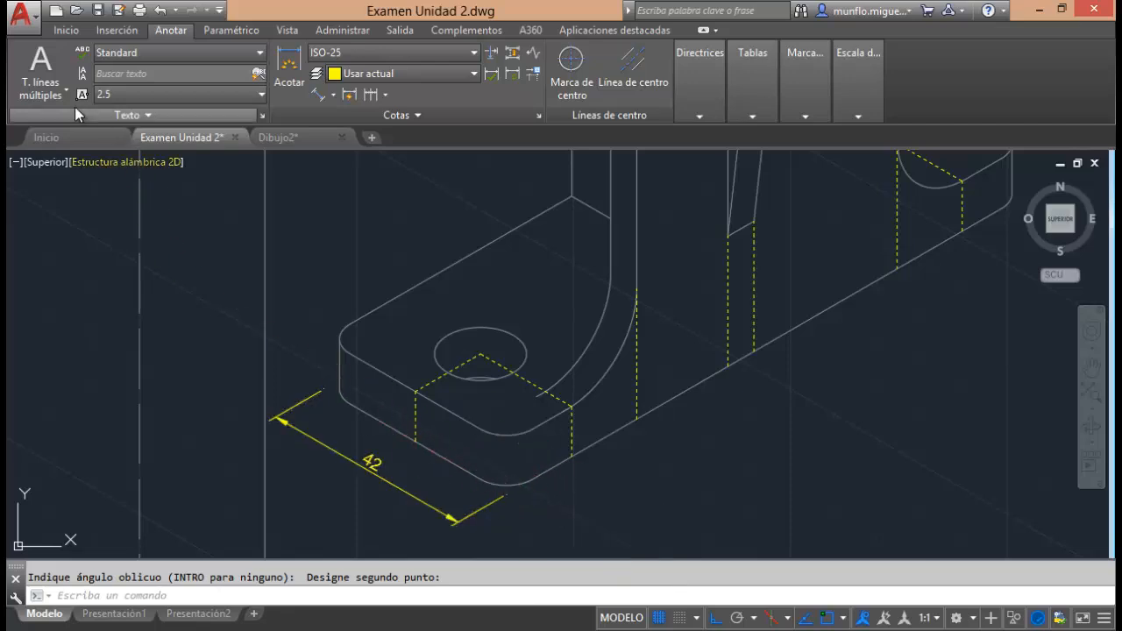
left_click(67, 30)
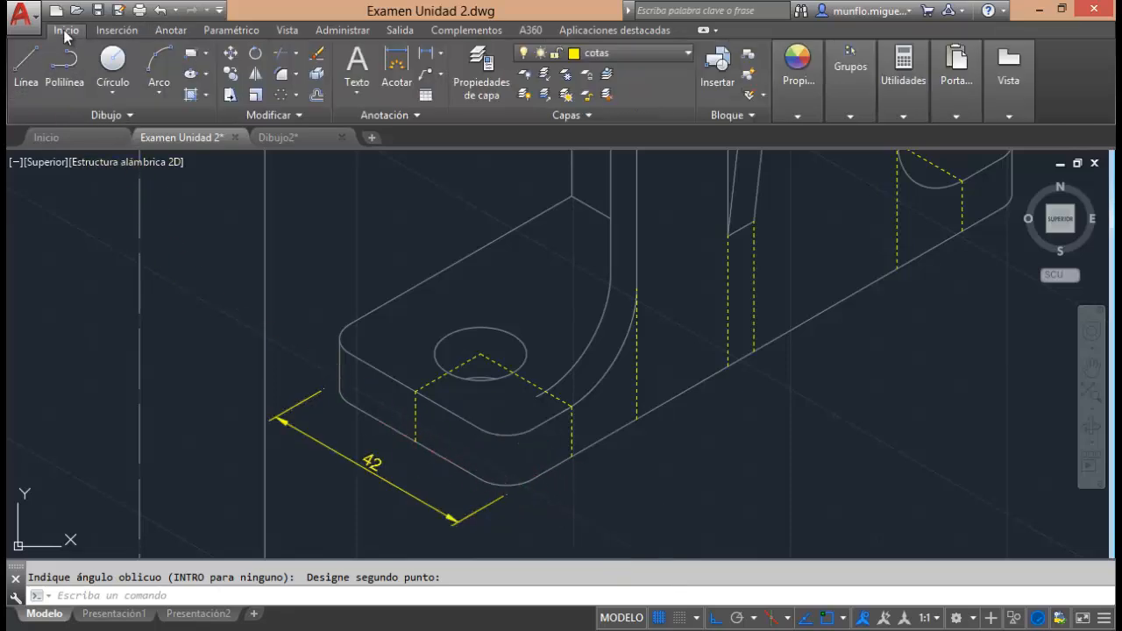
left_click(26, 65)
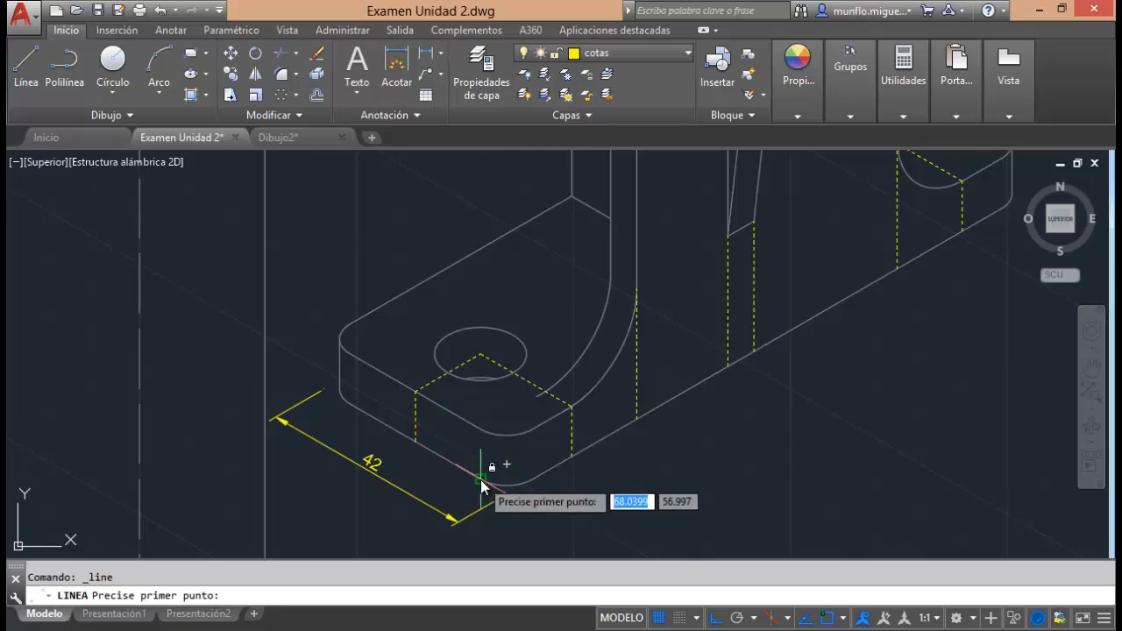
left_click(505, 494)
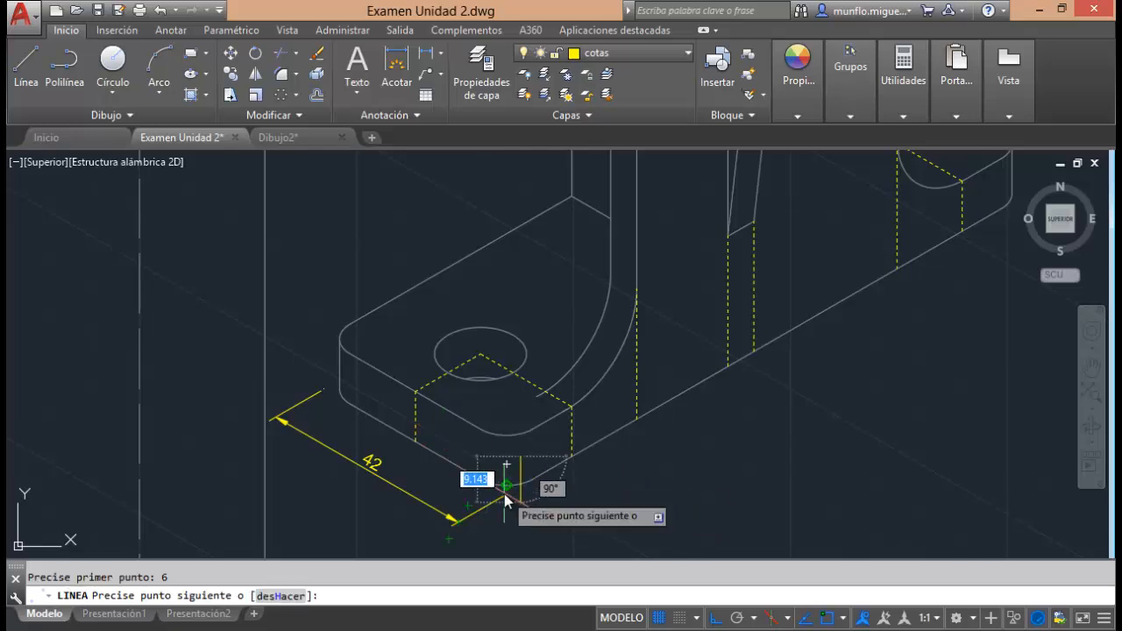
key("Escape")
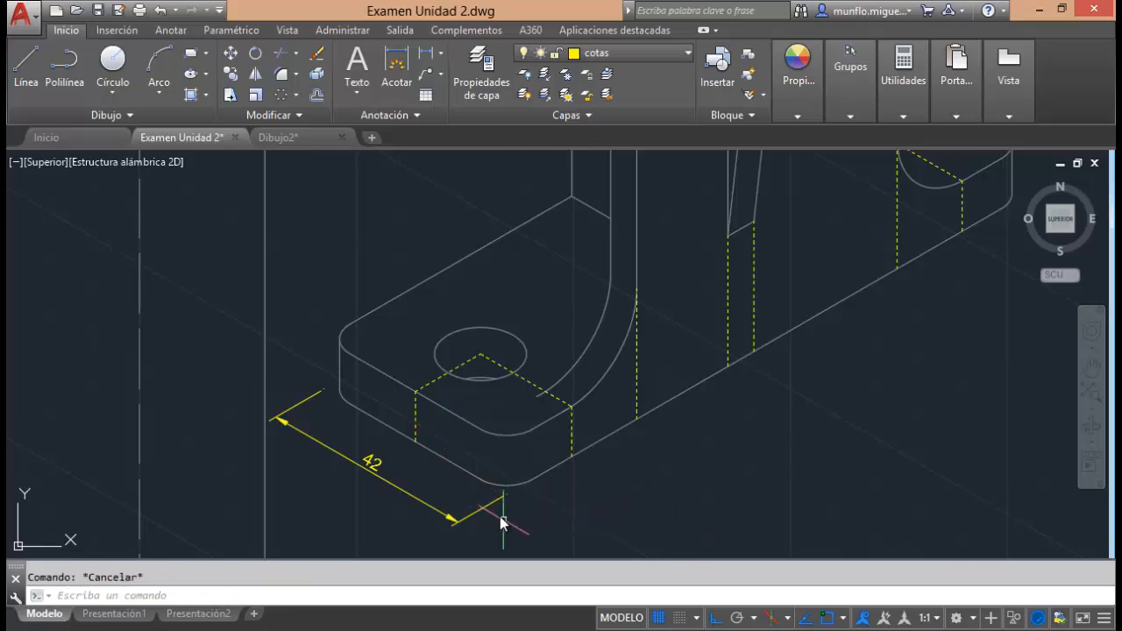
Redraw the 6-unit auxiliary line from the end of the short bottom edge at the base's front rounded corner.
left_click(26, 66)
left_click(481, 479)
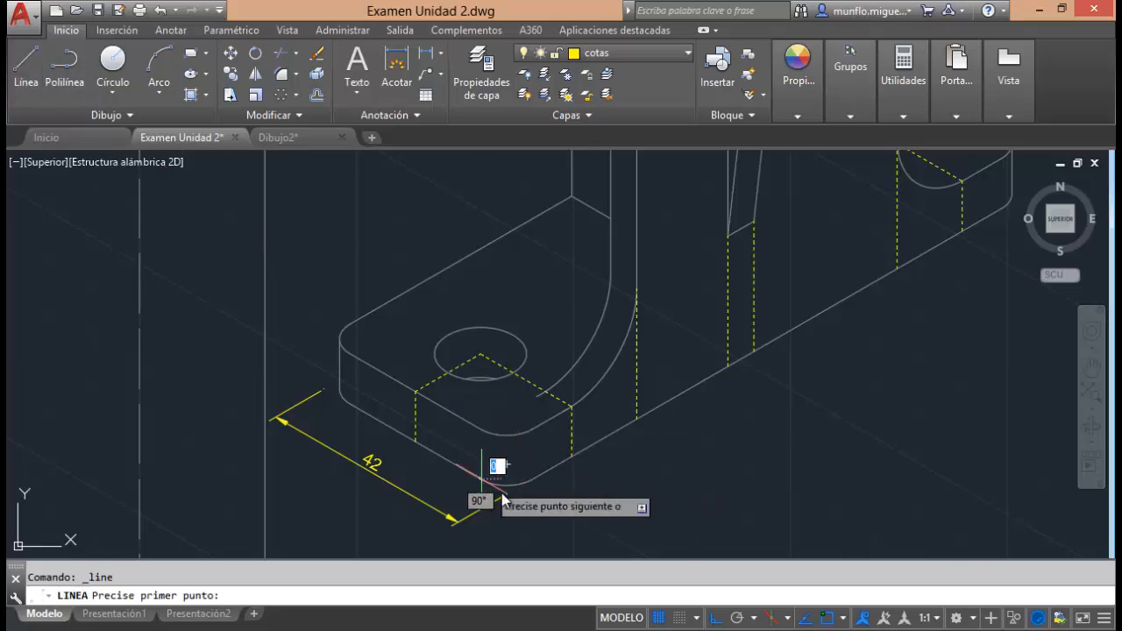
type("6")
key("Return")
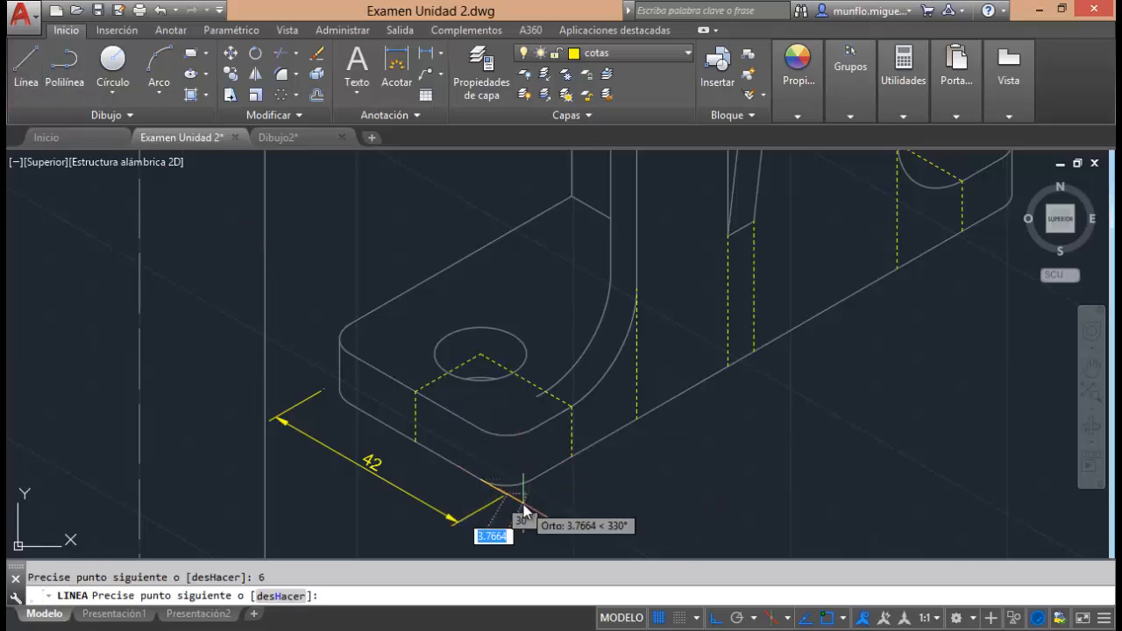
key("Escape")
Draw a 6-unit auxiliary line extending the base's long bottom edge from its end at the far rounded corner.
scroll(525, 512, "up", 3)
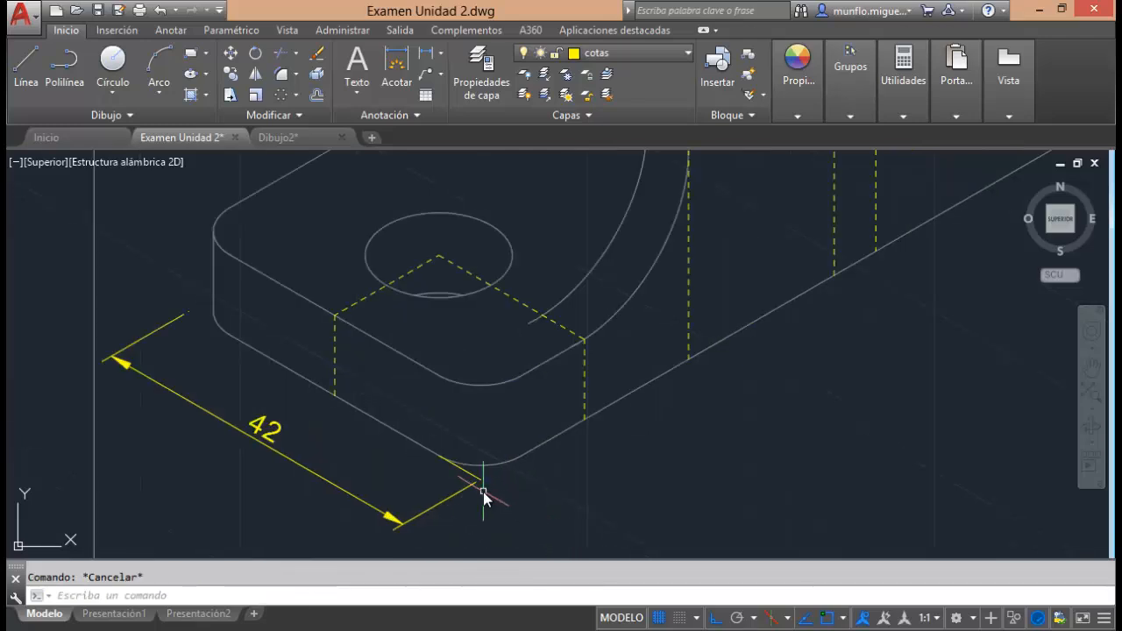
scroll(483, 491, "down", 5)
scroll(796, 265, "up", 3)
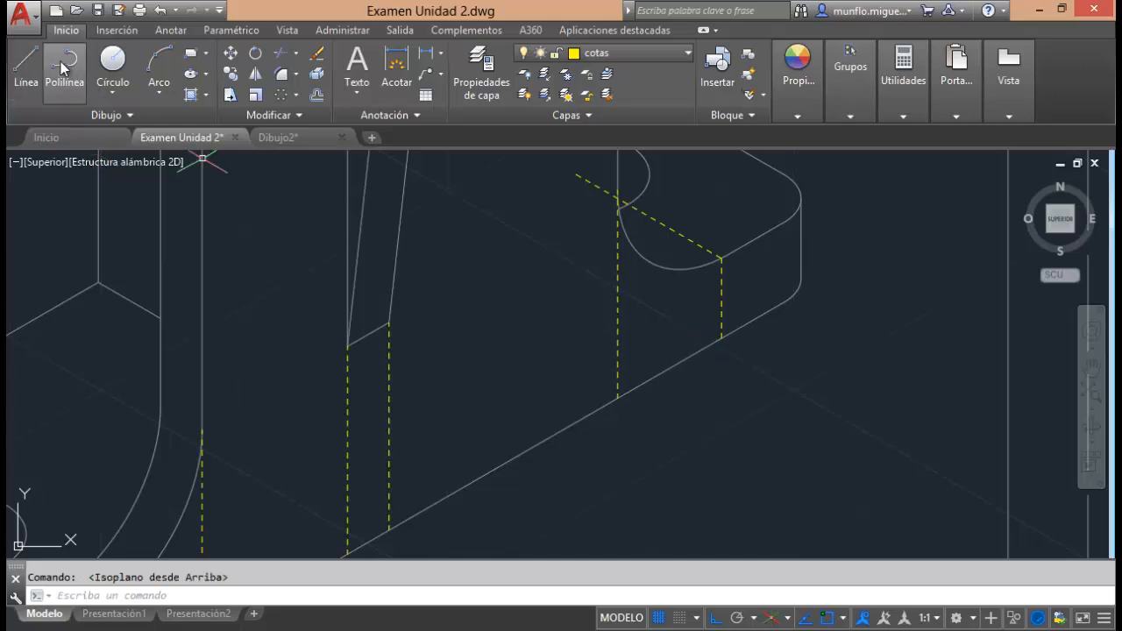
left_click(25, 61)
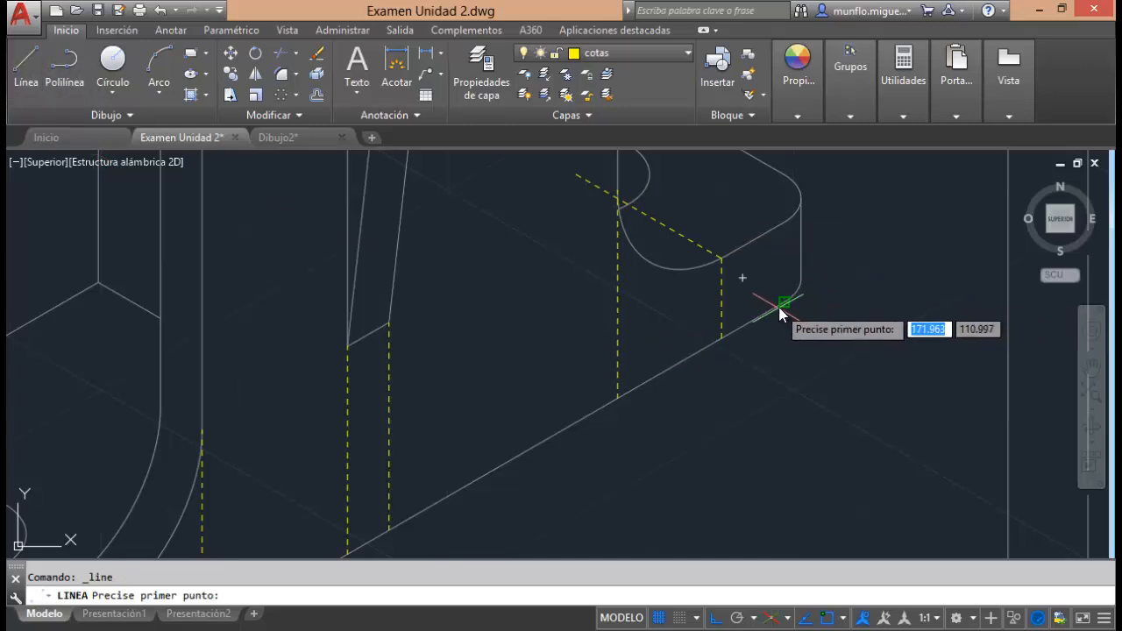
left_click(783, 303)
left_click(833, 286)
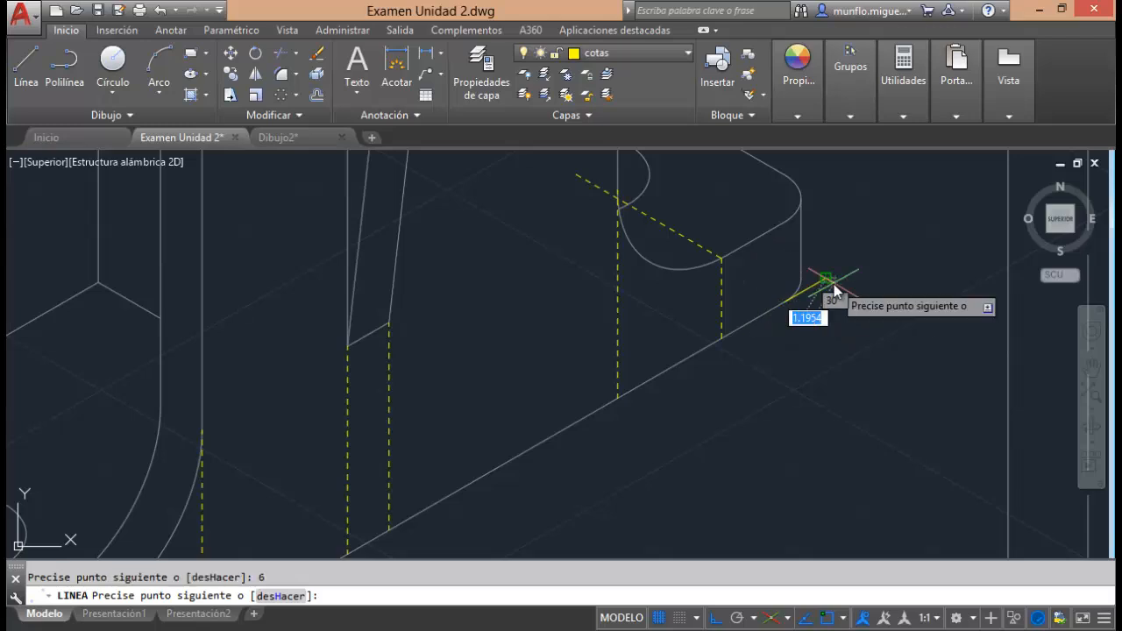
key("Escape")
scroll(827, 280, "down", 3)
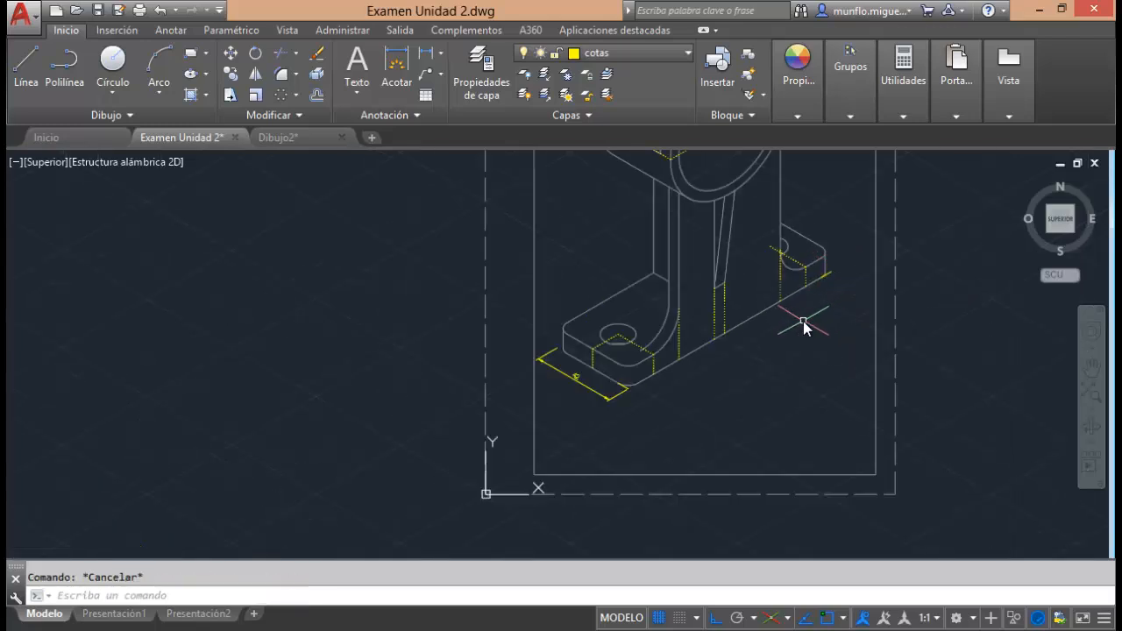
Add an aligned dimension for the base's full length between the outer ends of both auxiliary lines, placed well below the long edge.
scroll(806, 325, "up", 2)
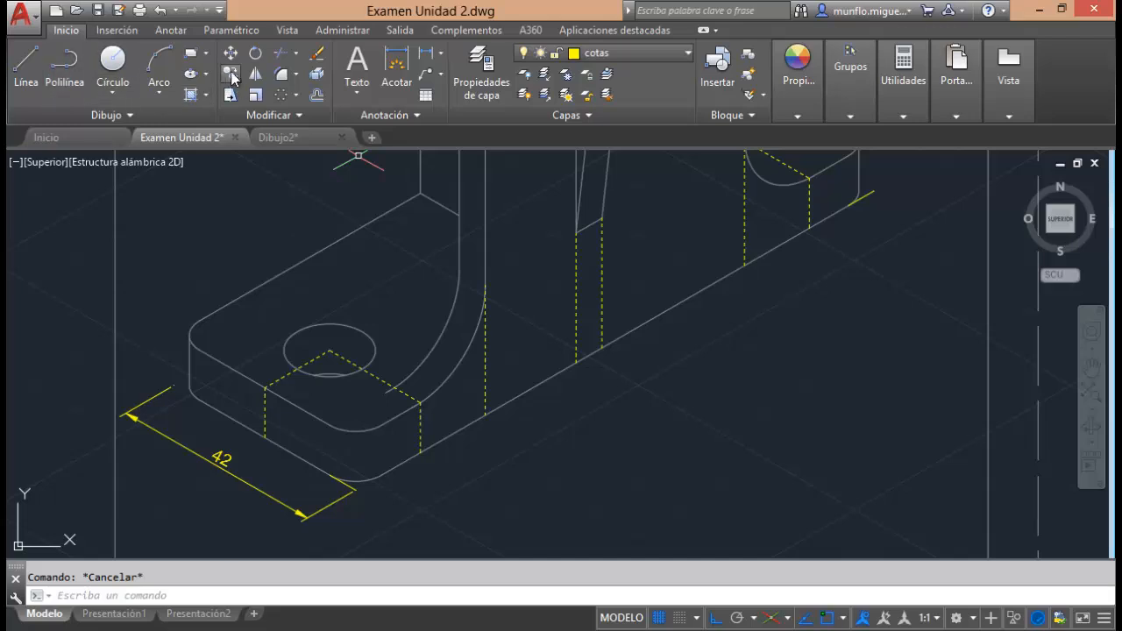
left_click(178, 32)
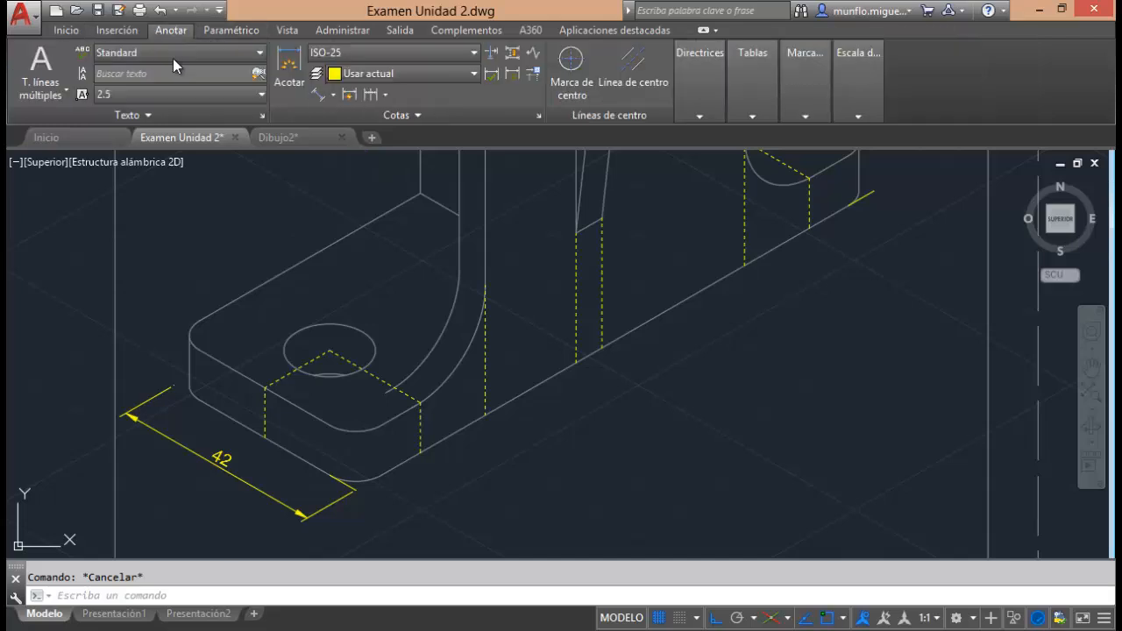
left_click(319, 96)
left_click(364, 482)
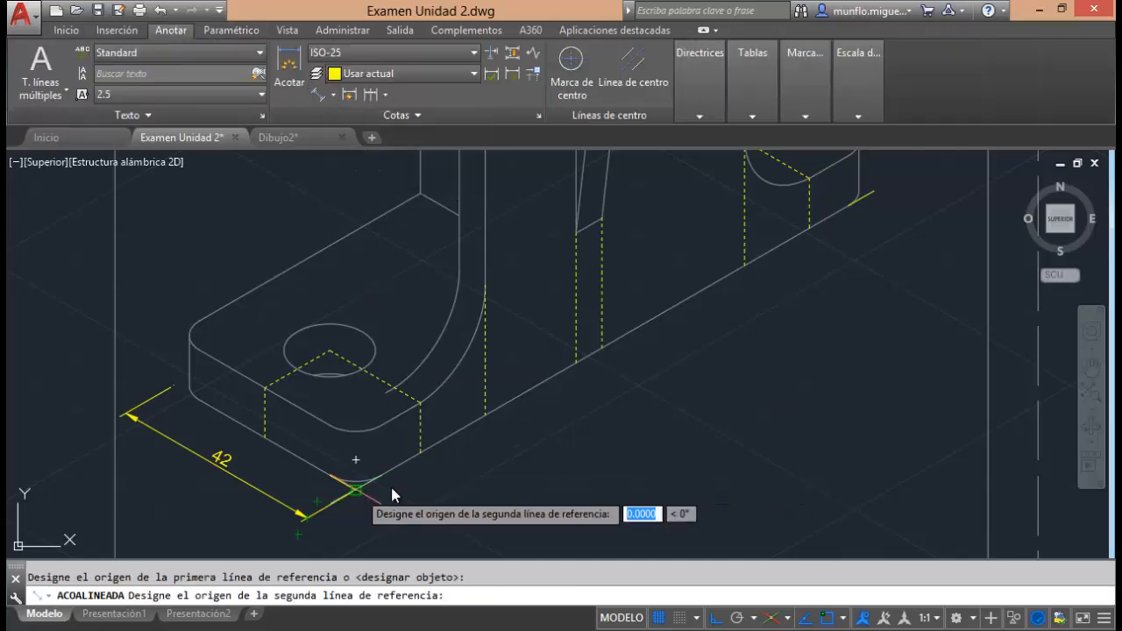
left_click(873, 192)
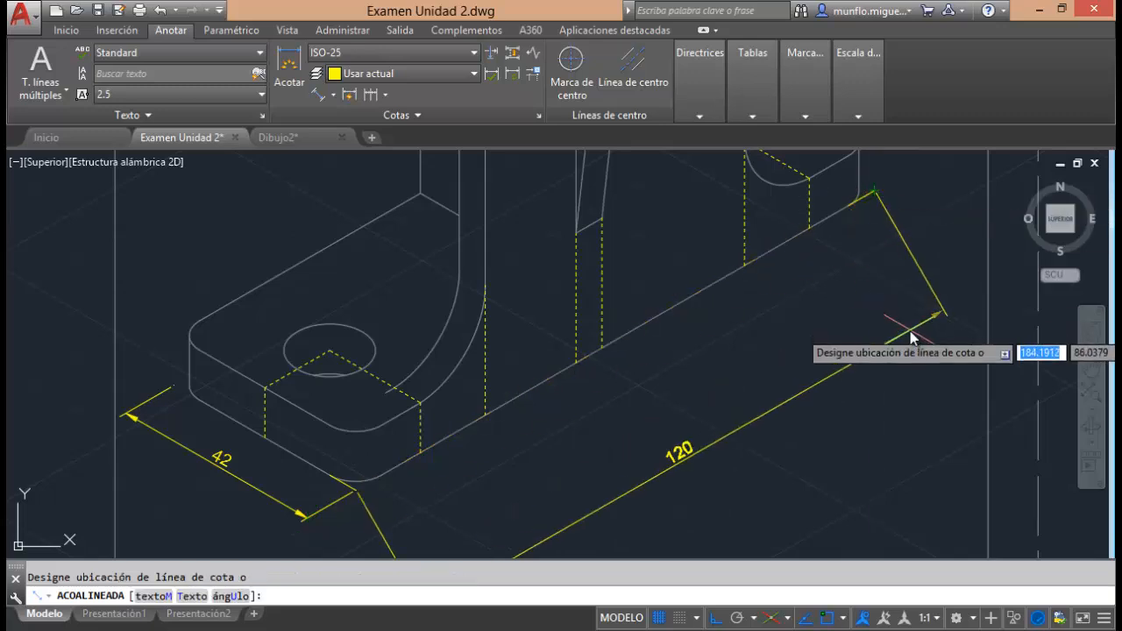
left_click(911, 337)
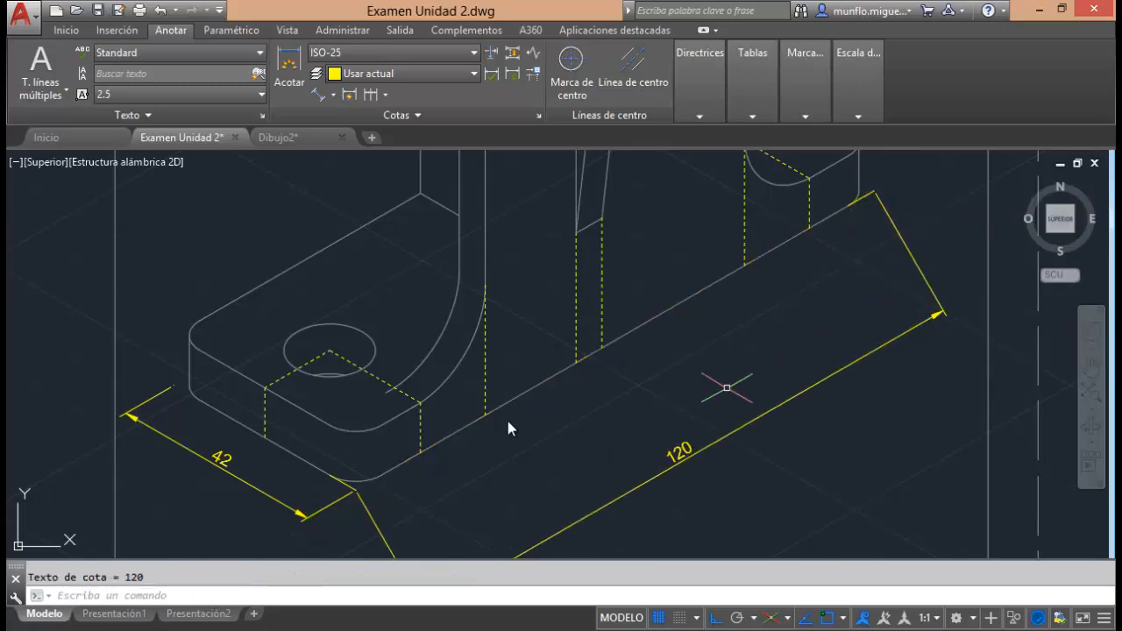
Delete the two auxiliary lines at the front and far rounded corners of the base.
left_click(348, 488)
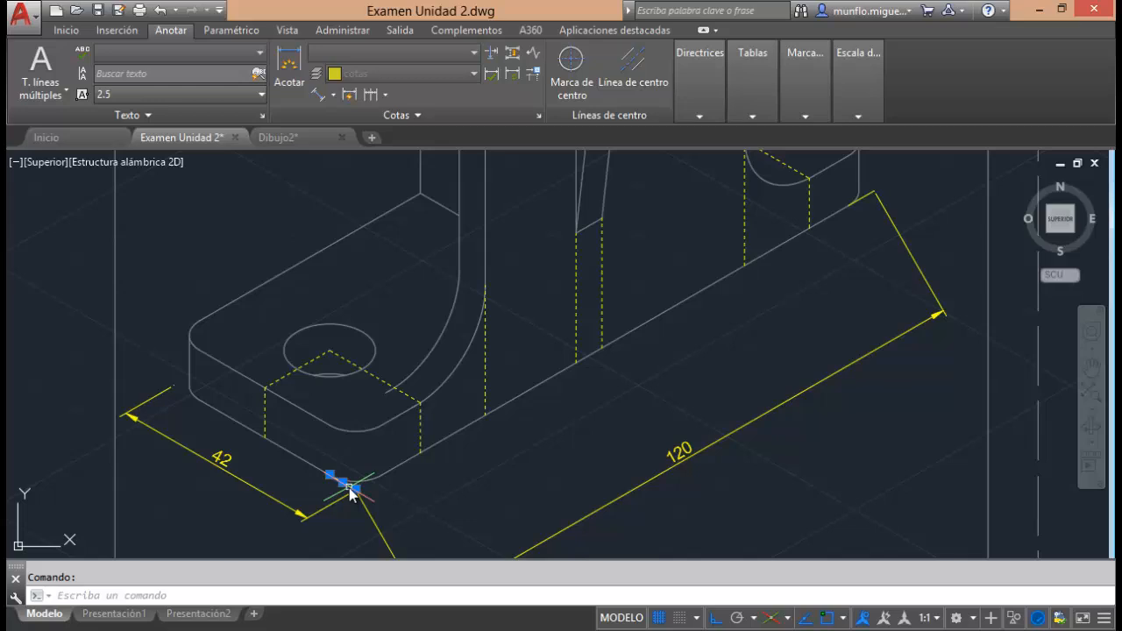
key("Delete")
left_click(868, 199)
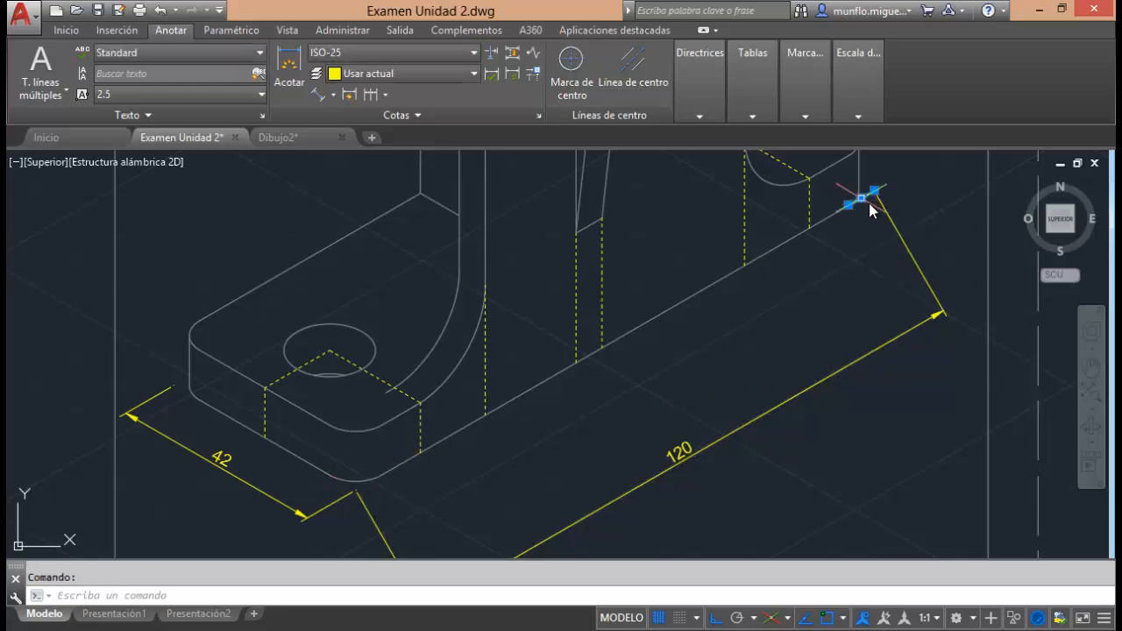
key("Delete")
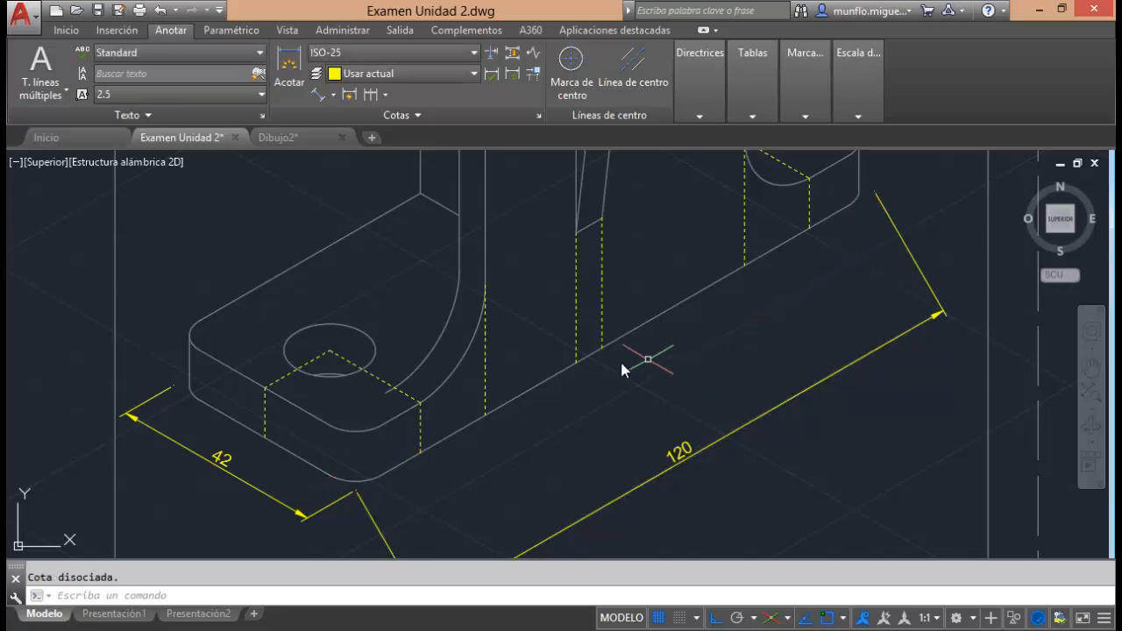
Add an aligned dimension for the hole spacing between the outermost dashed lines' points on the long bottom edge, placed inside the overall length dimension.
left_click(314, 96)
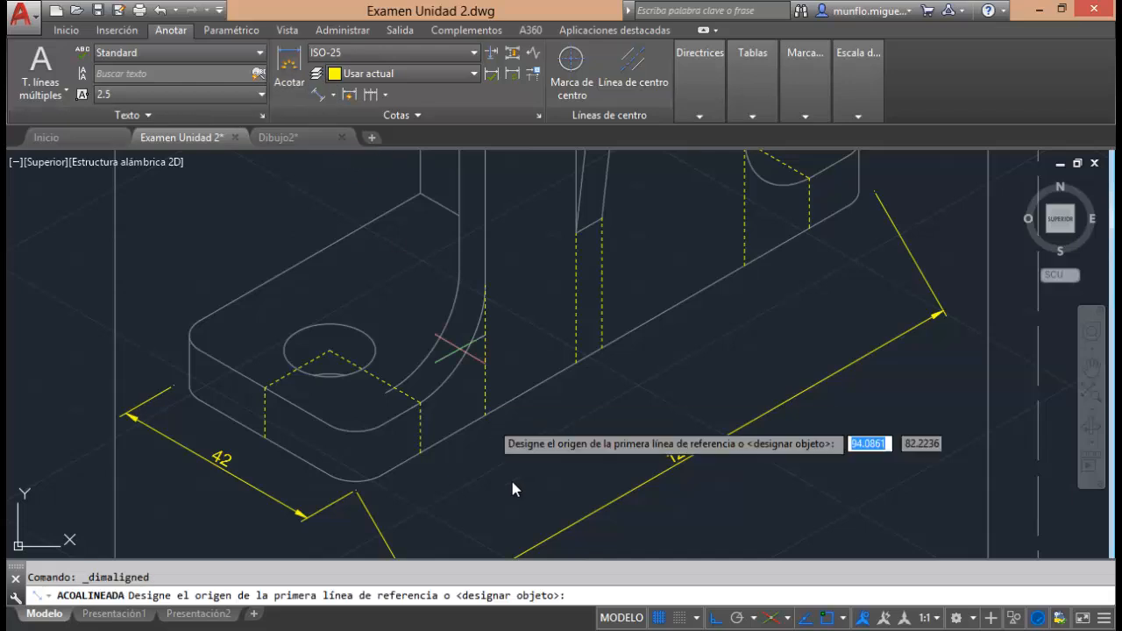
left_click(421, 454)
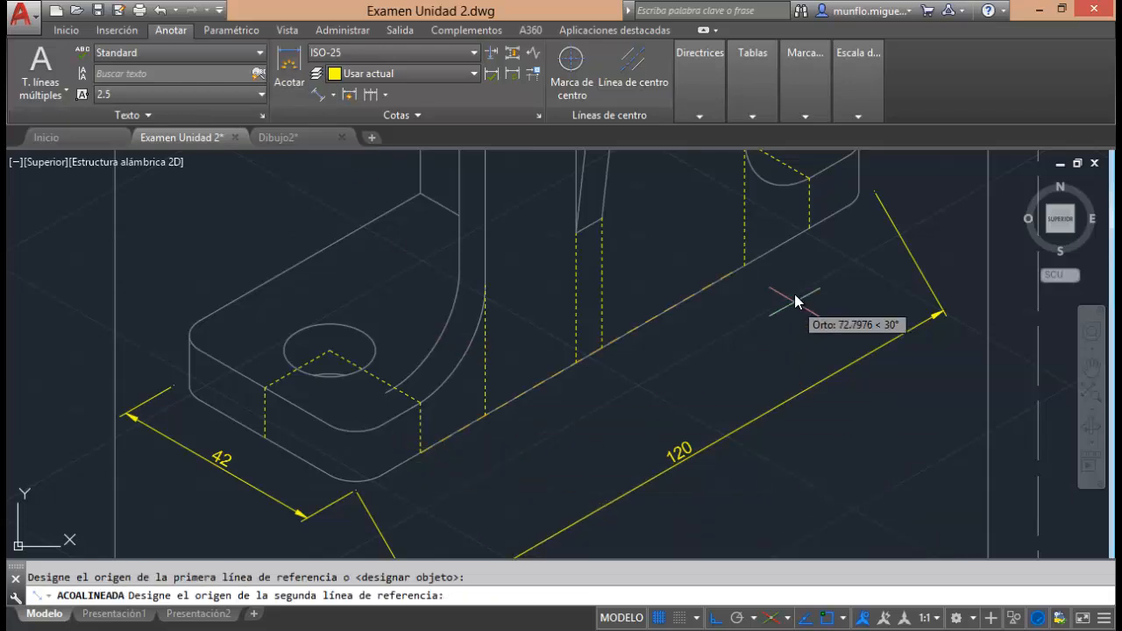
left_click(810, 231)
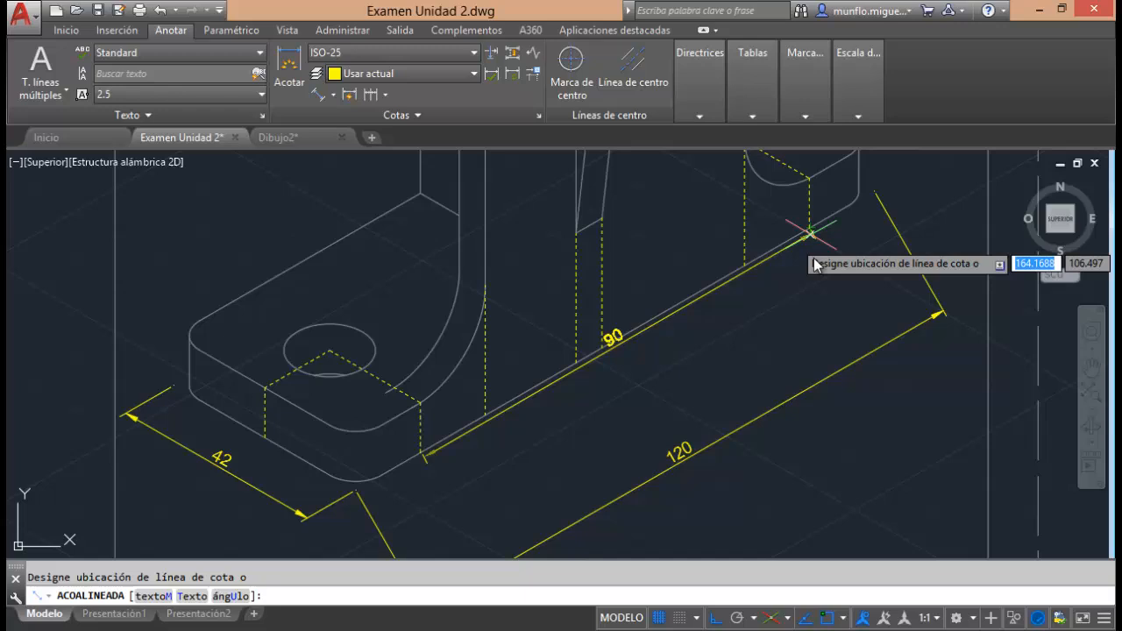
left_click(842, 334)
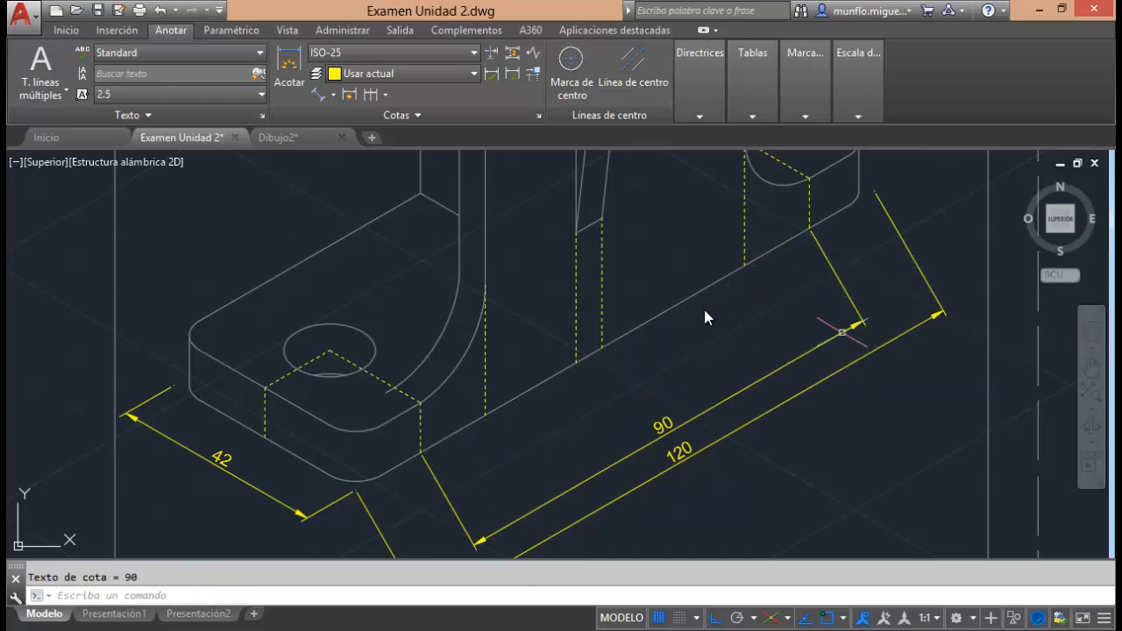
Add an aligned dimension for the upright's width between its dashed lines on the long bottom edge, placed inside the hole-spacing dimension.
left_click(315, 93)
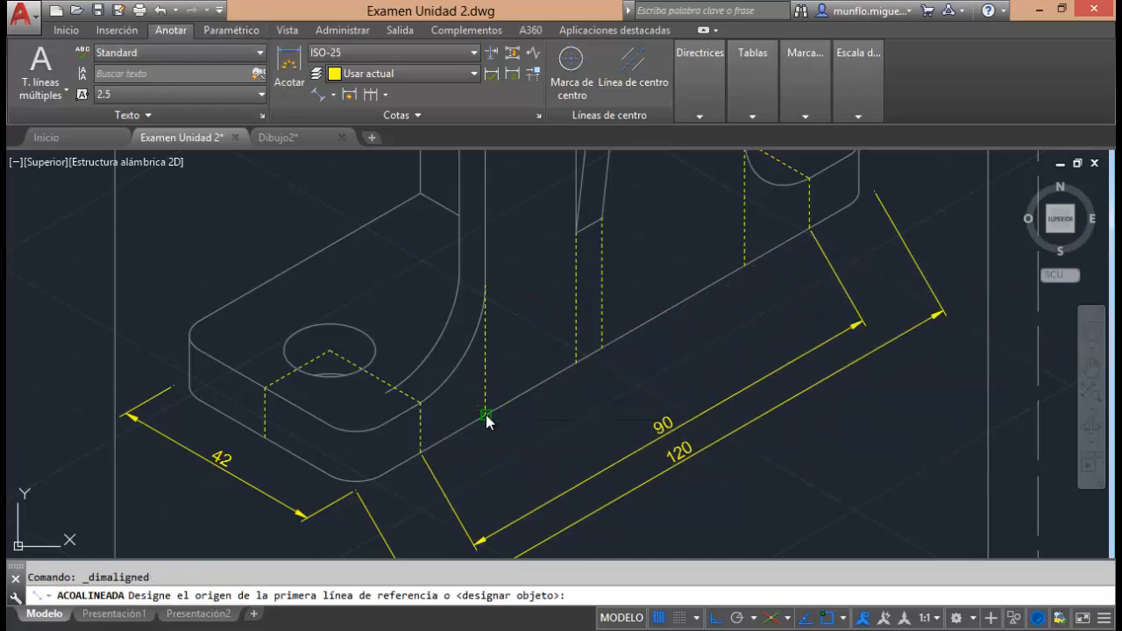
left_click(485, 414)
left_click(744, 268)
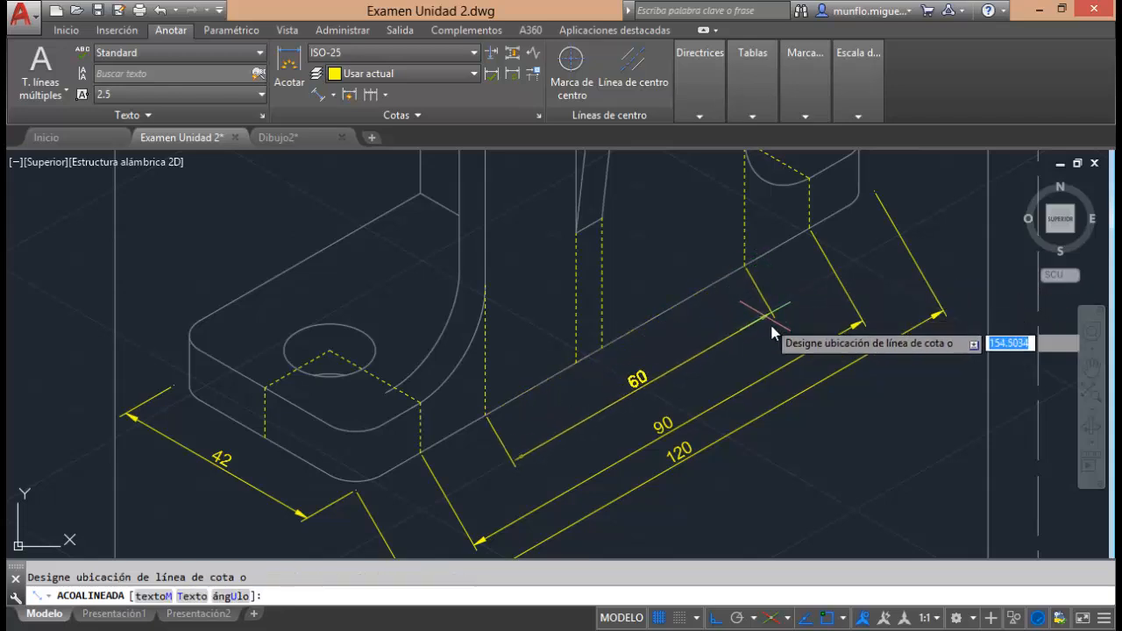
left_click(777, 336)
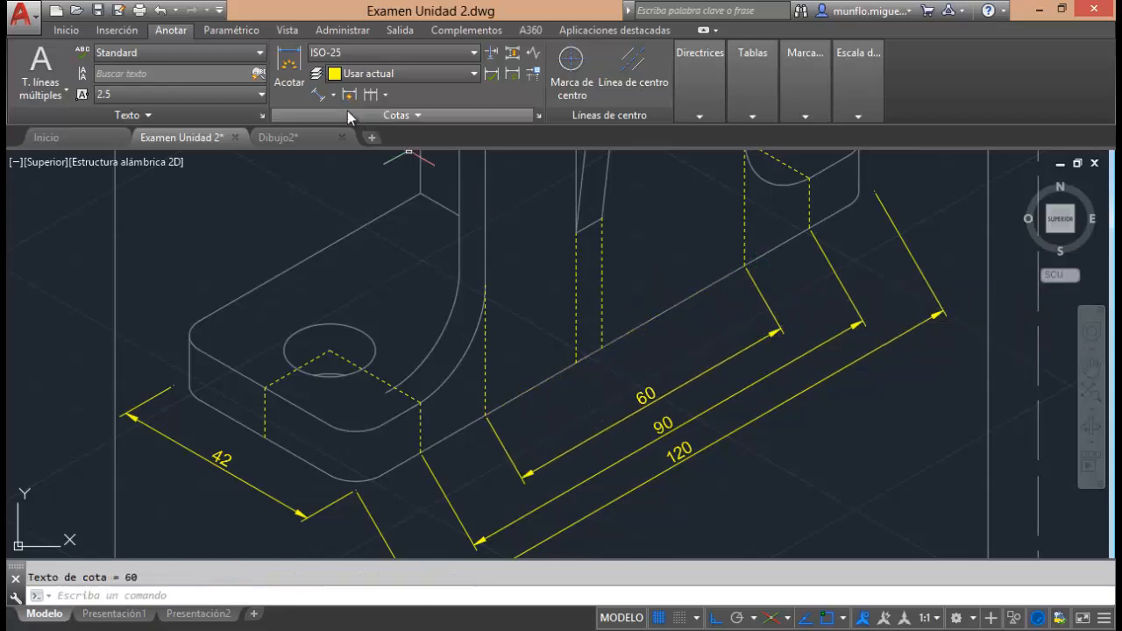
Add an aligned dimension for the rib's thickness between its two dashed lines on the long bottom edge, placed close to the edge.
left_click(319, 96)
left_click(575, 360)
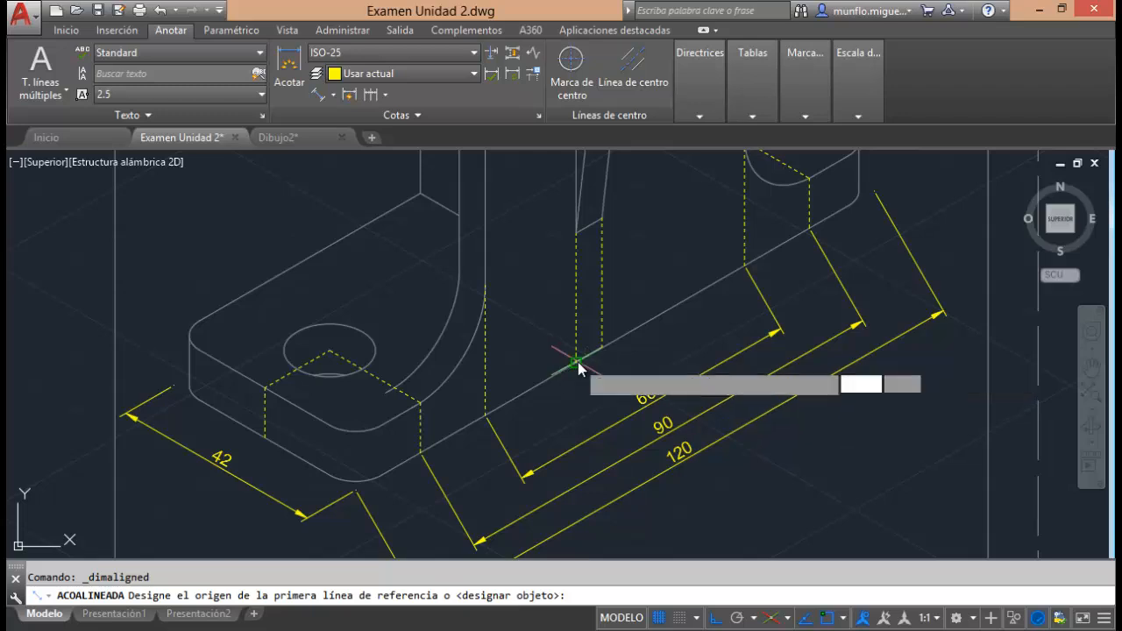
left_click(602, 350)
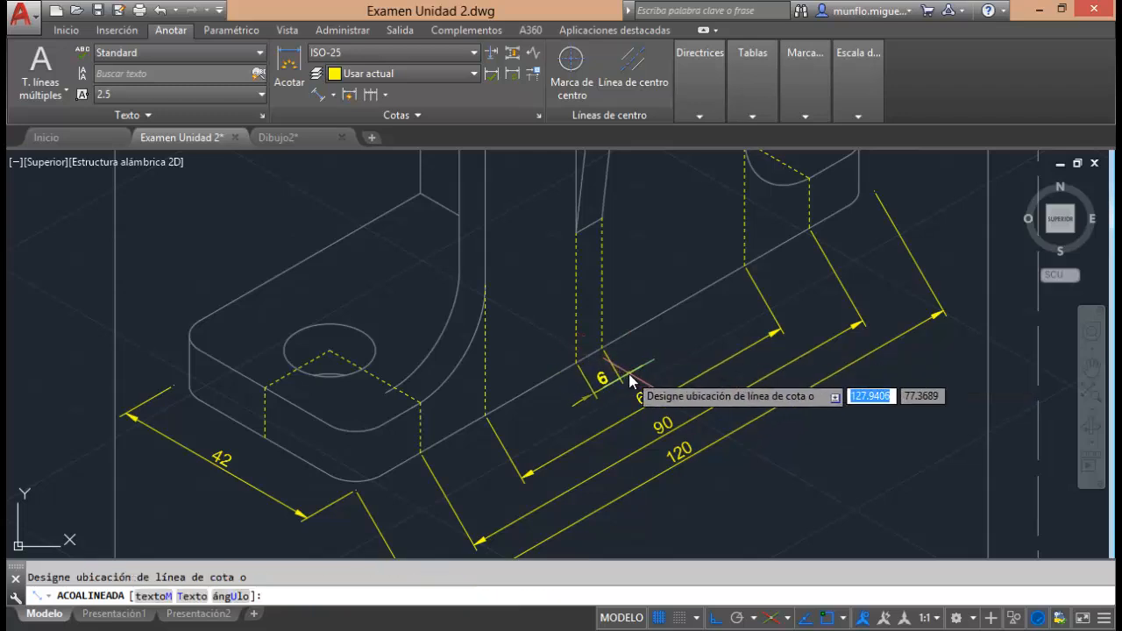
left_click(630, 379)
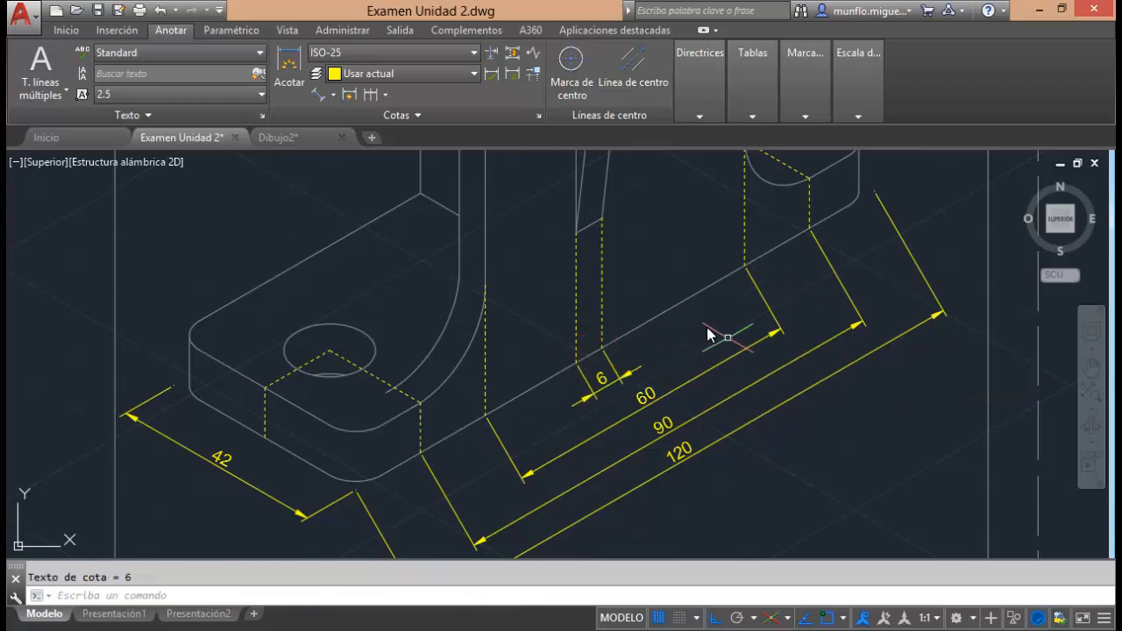
Make the upright-width, hole-spacing and overall length dimensions oblique, taking the angle from the dashed line's upper corner to the front hole's centre.
scroll(707, 327, "up", 3)
scroll(759, 300, "down", 6)
scroll(759, 321, "up", 6)
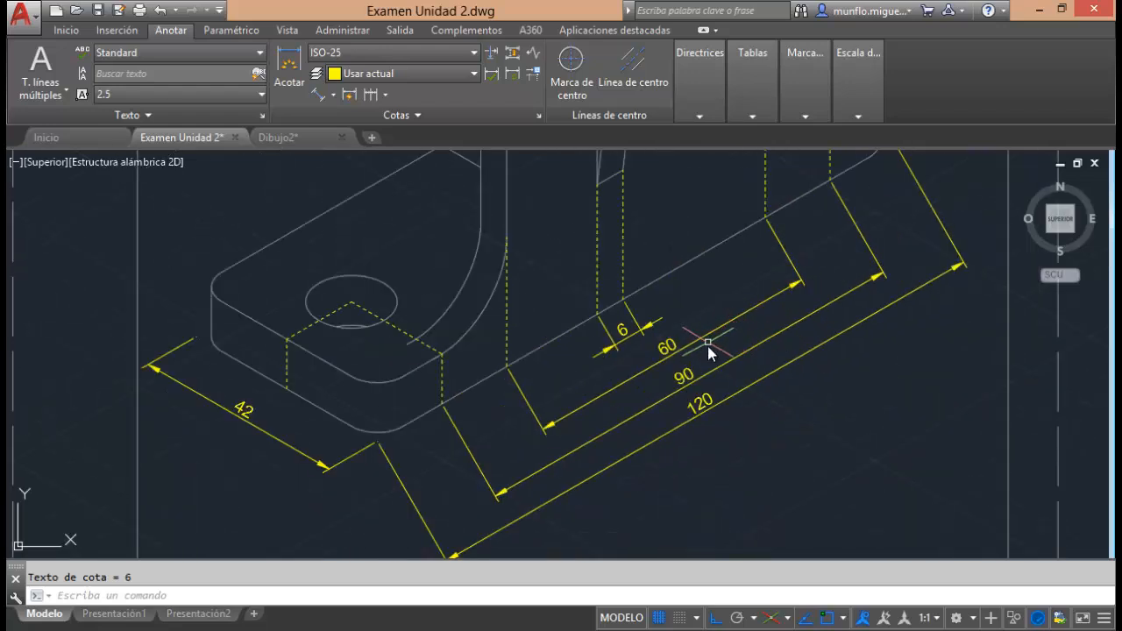
left_click(364, 116)
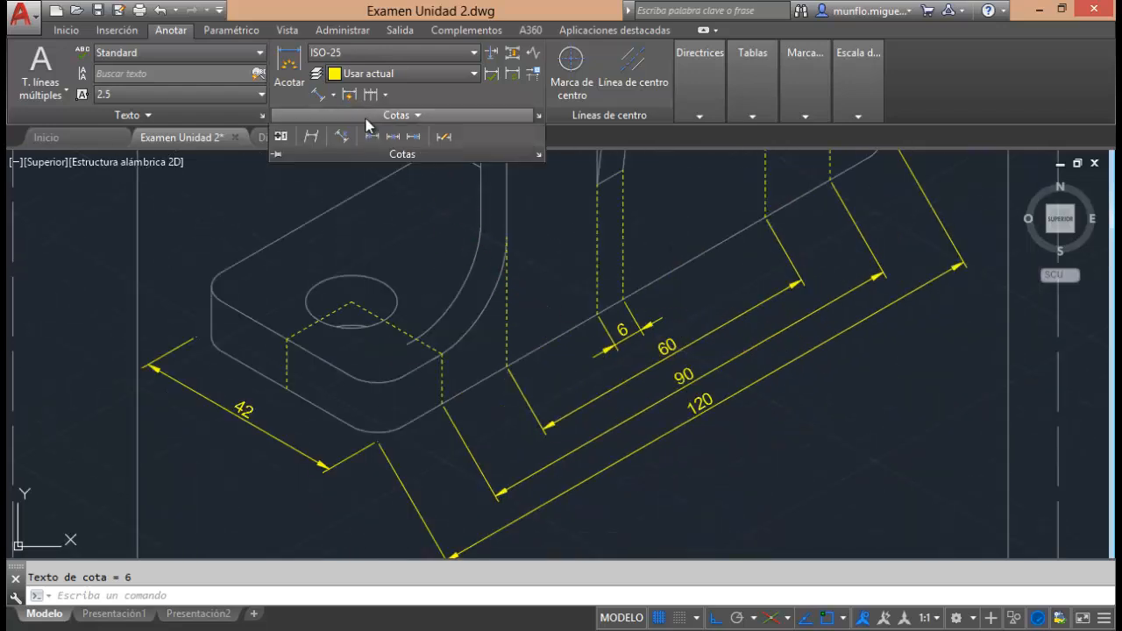
left_click(316, 139)
left_click(545, 427)
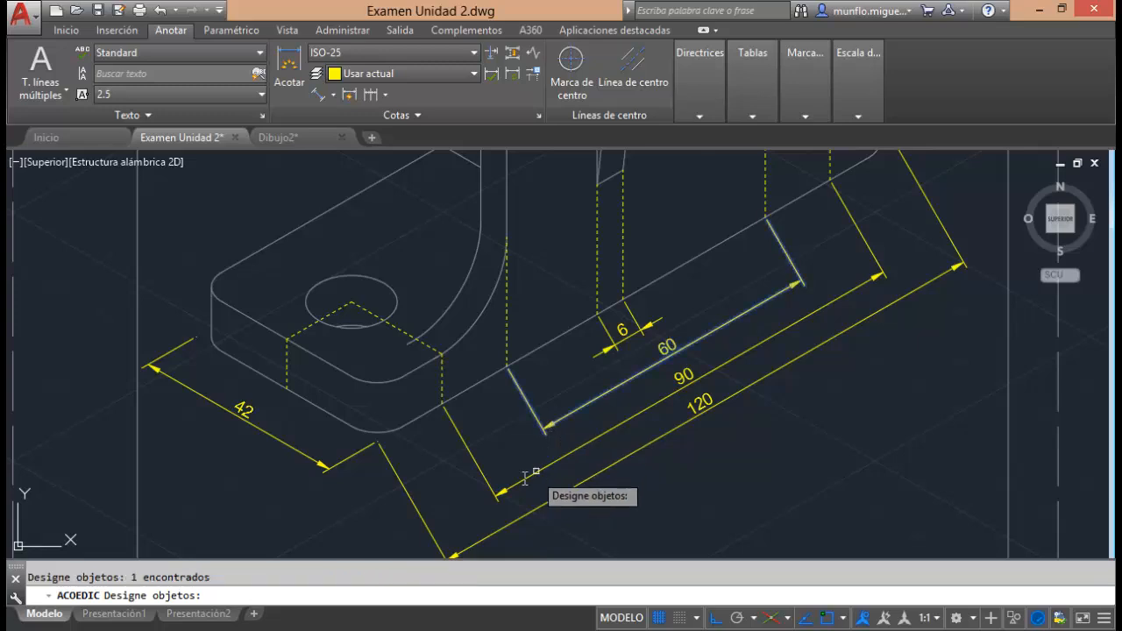
left_click(524, 479)
left_click(518, 517)
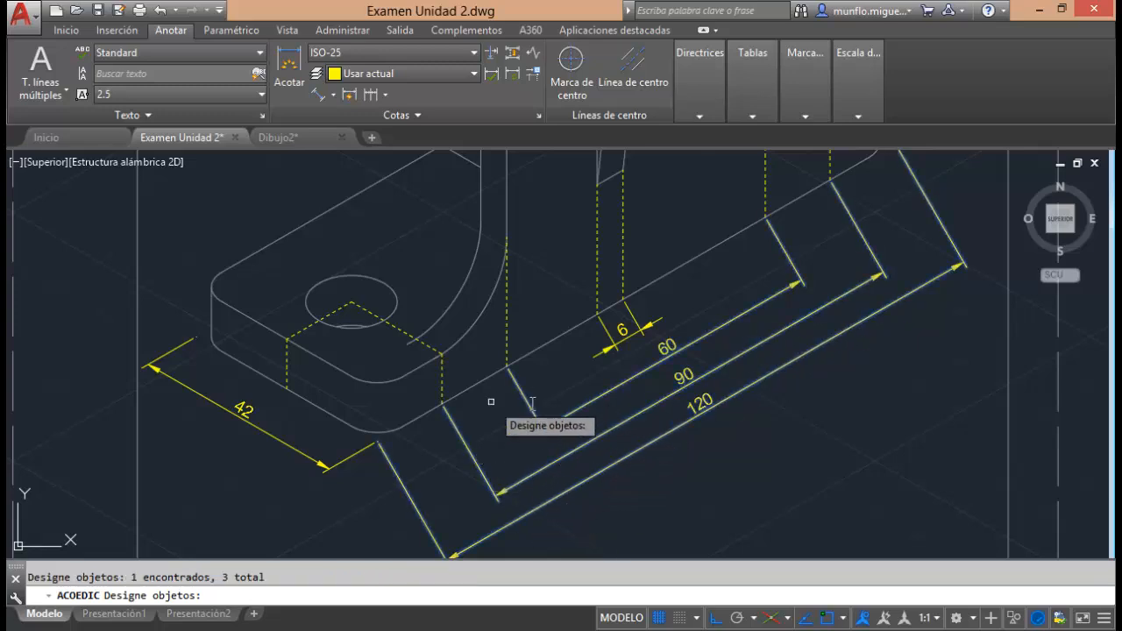
key("Return")
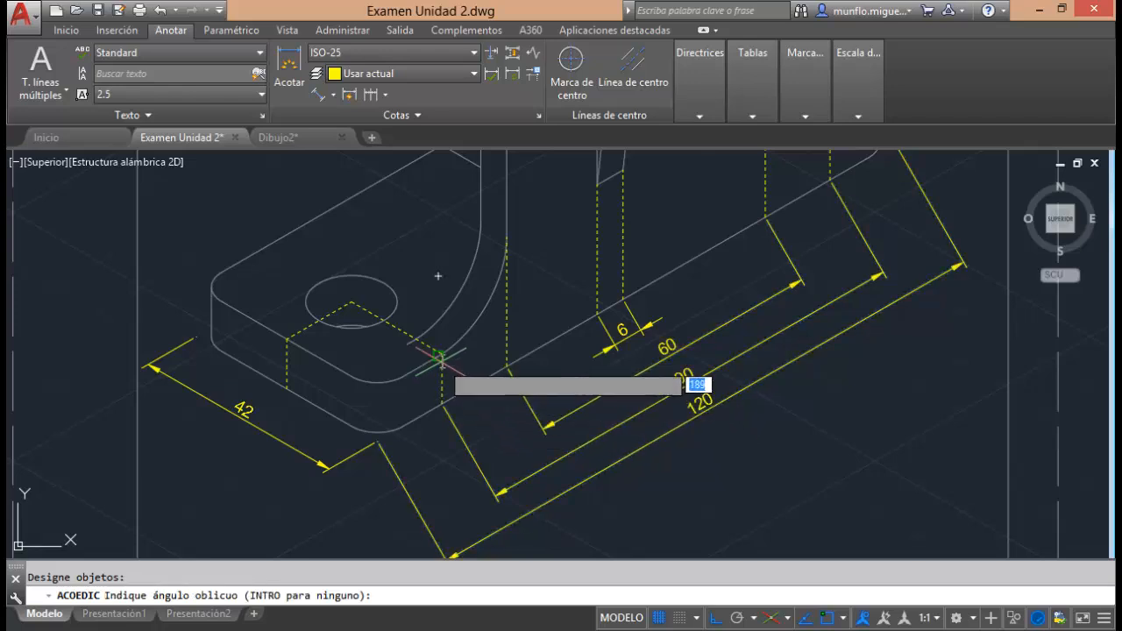
left_click(441, 351)
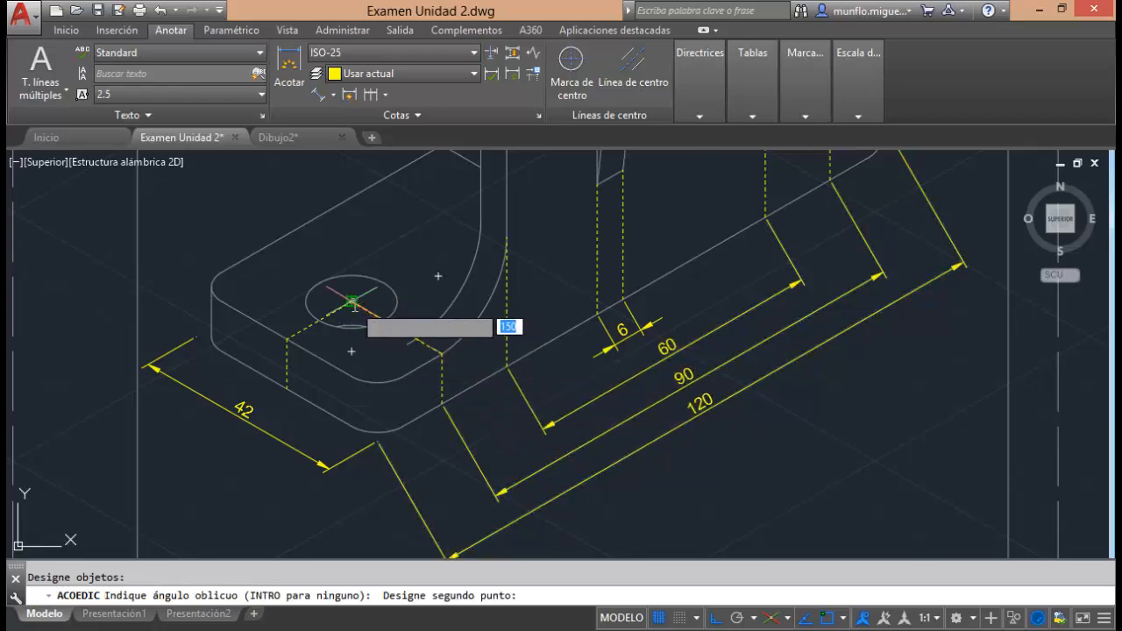
left_click(352, 302)
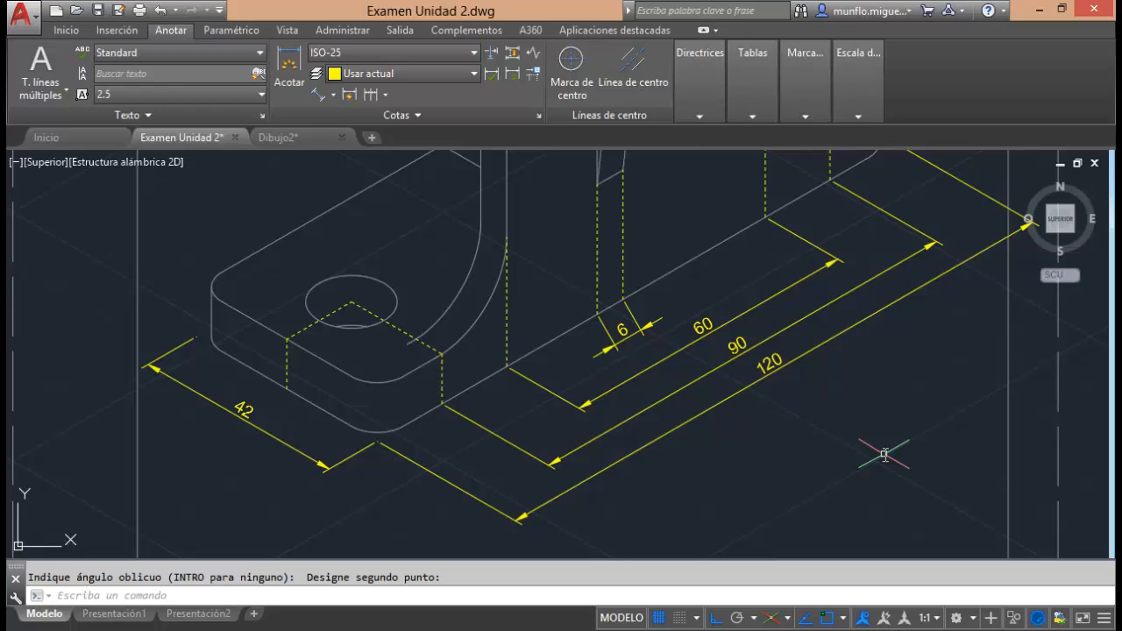
key("Escape")
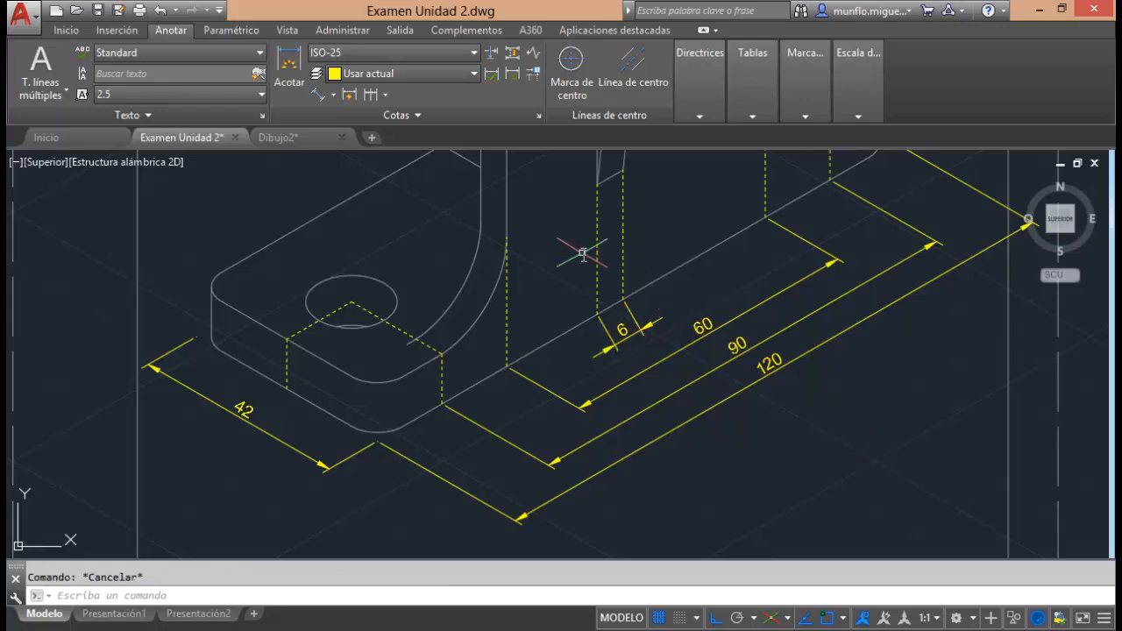
Make the rib thickness dimension oblique, taking the angle along the rib's vertical dashed line from the bottom edge to its upper end.
left_click(397, 115)
left_click(342, 136)
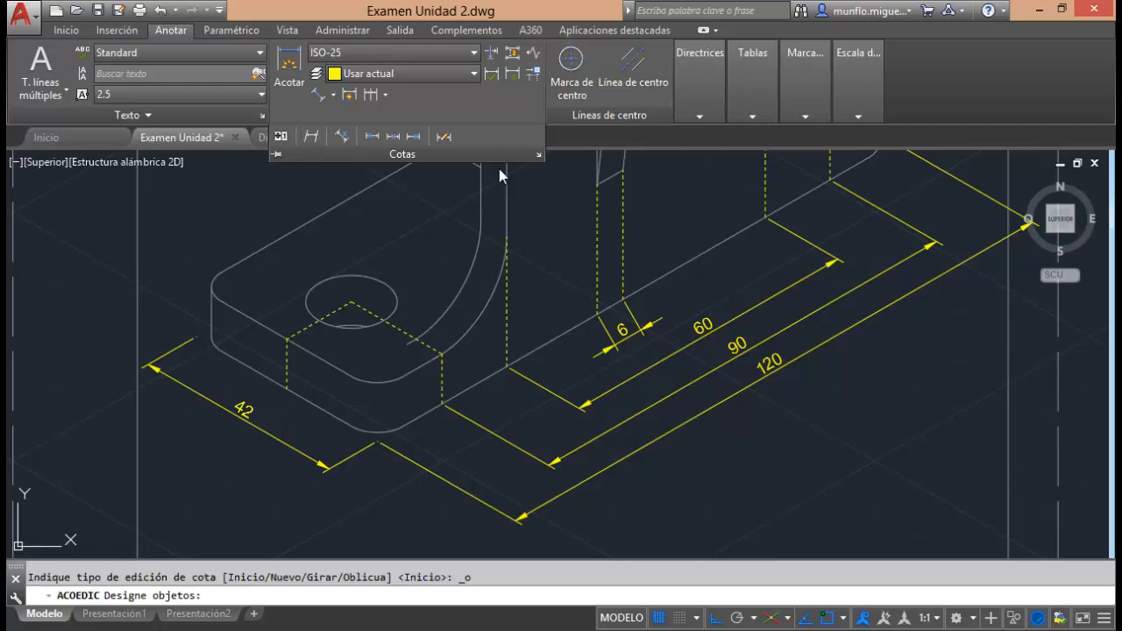
left_click(616, 328)
key("Return")
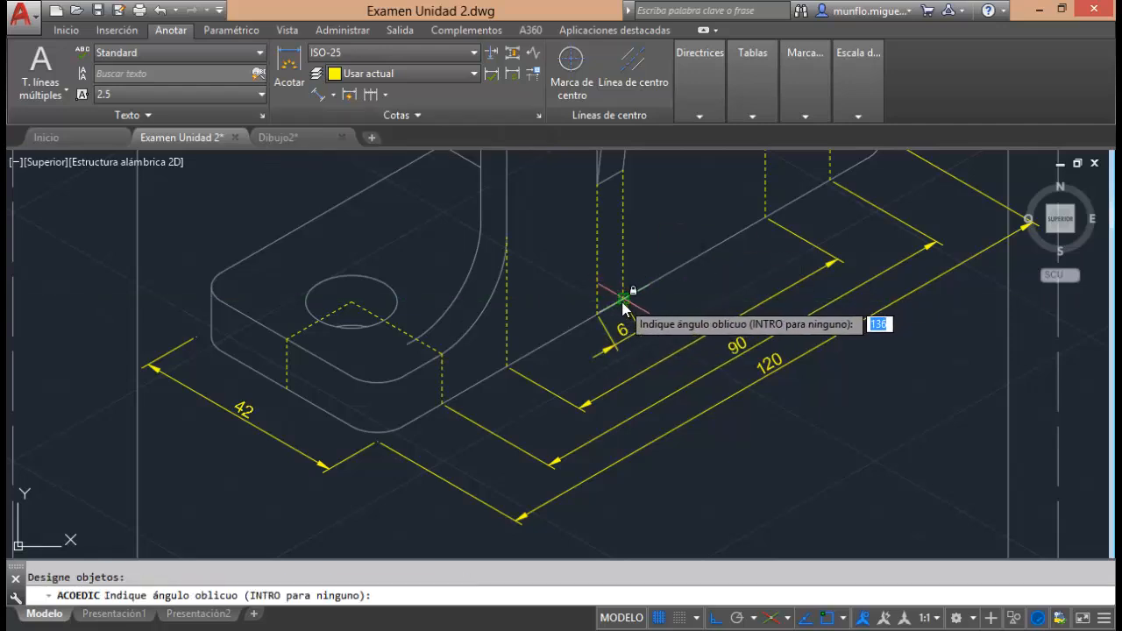
left_click(624, 298)
left_click(620, 176)
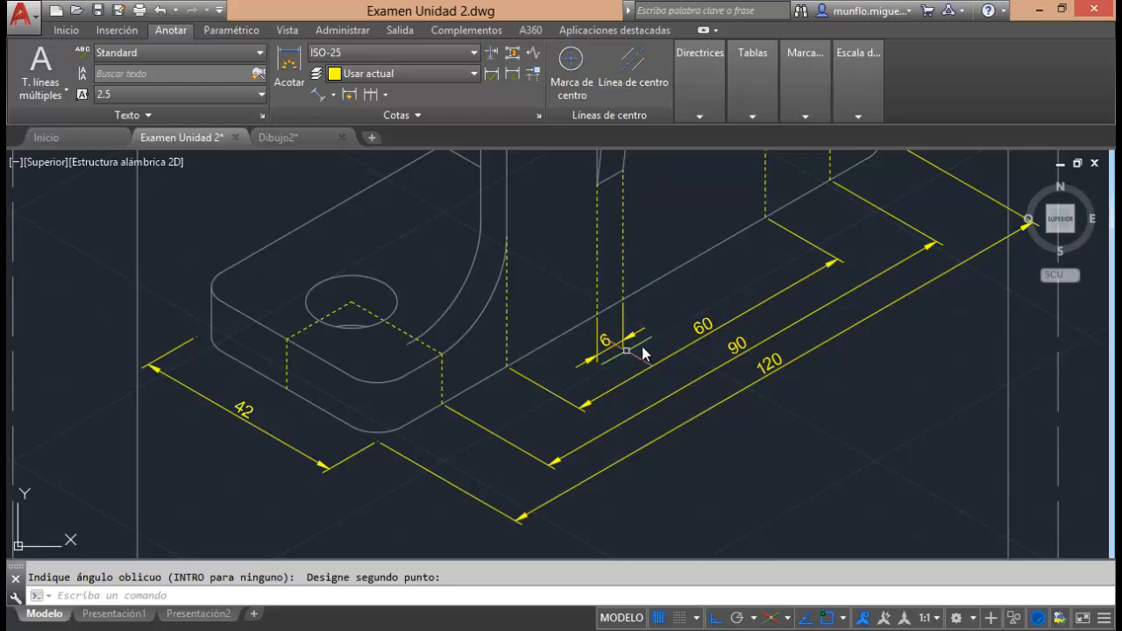
scroll(619, 336, "up", 5)
scroll(623, 362, "down", 10)
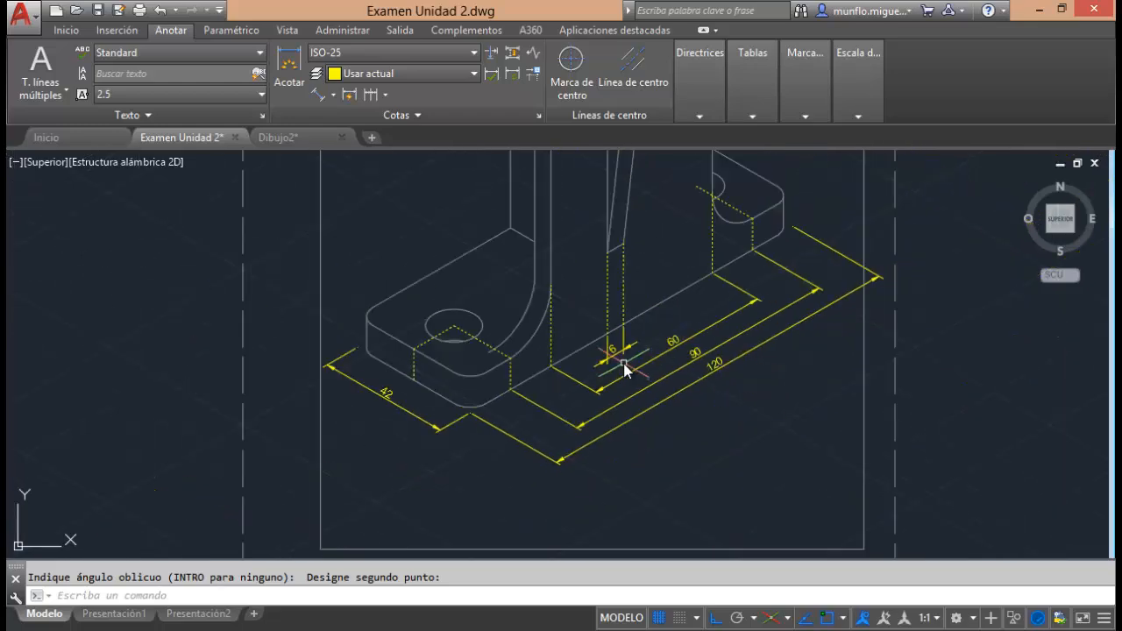
Move the upright-width dimension line slightly closer to the base's long bottom edge.
scroll(649, 364, "up", 2)
scroll(726, 331, "up", 2)
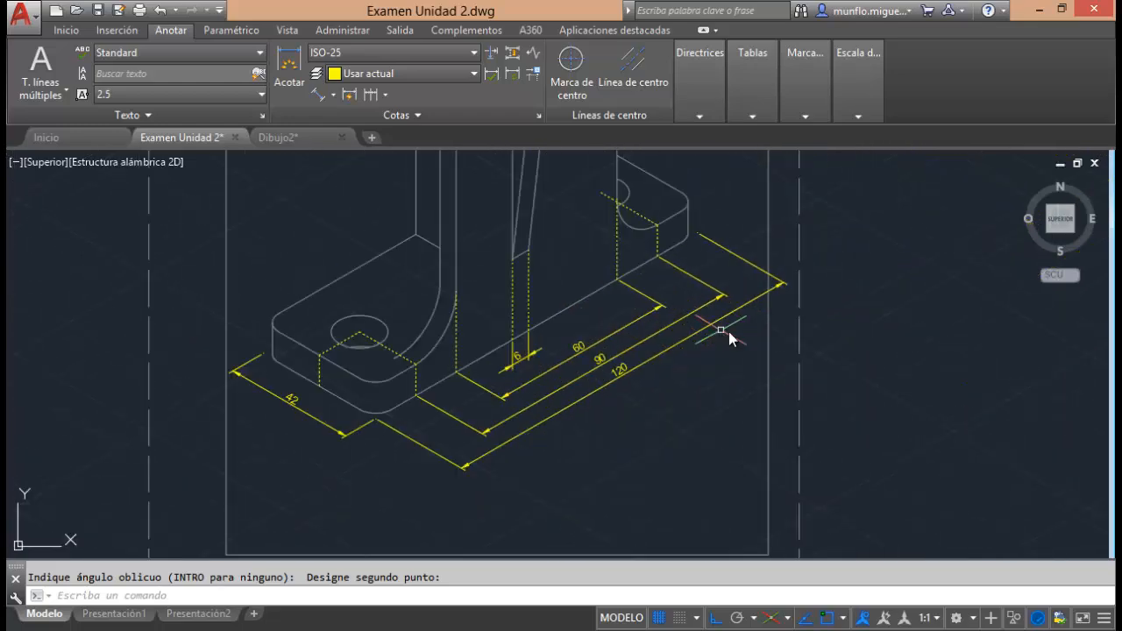
scroll(743, 279, "up", 2)
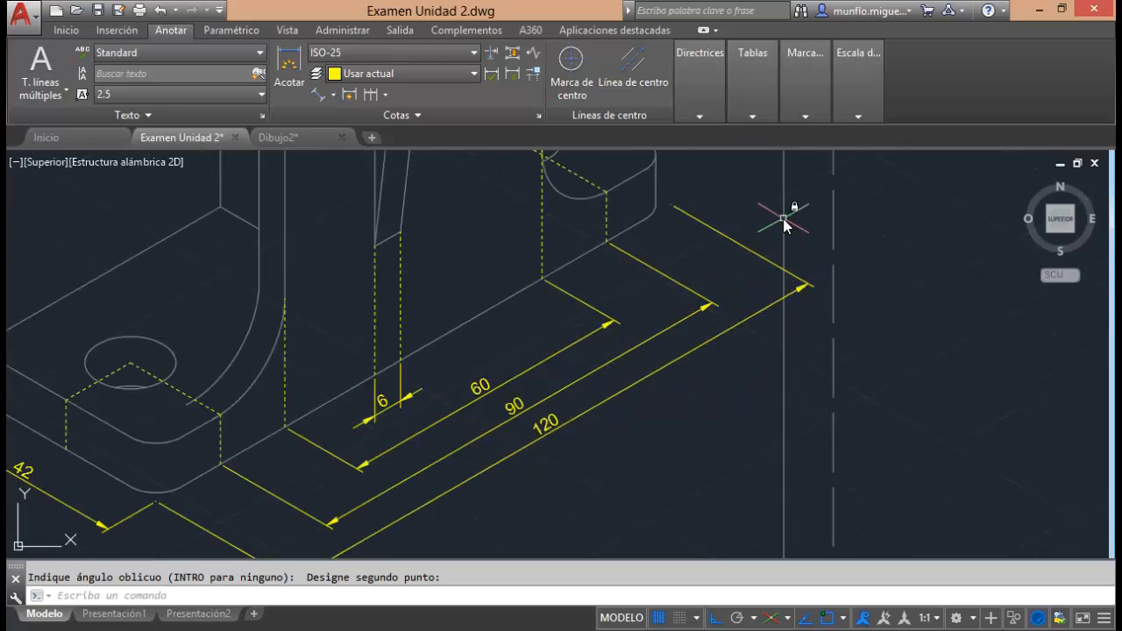
scroll(785, 226, "down", 1)
scroll(697, 289, "up", 2)
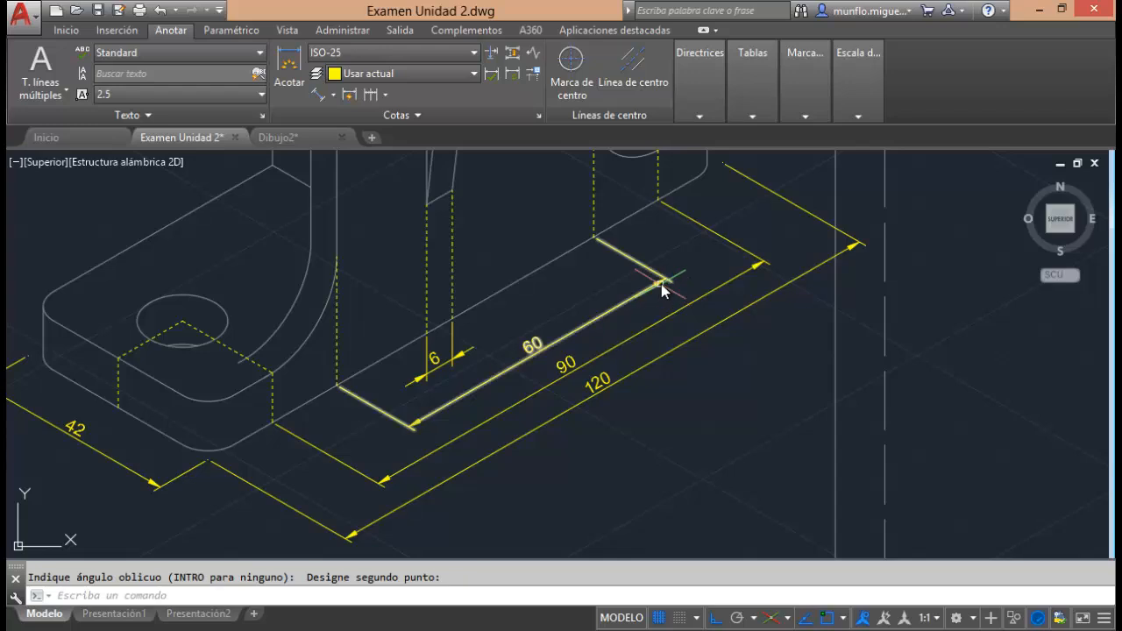
left_click(663, 279)
left_click(666, 278)
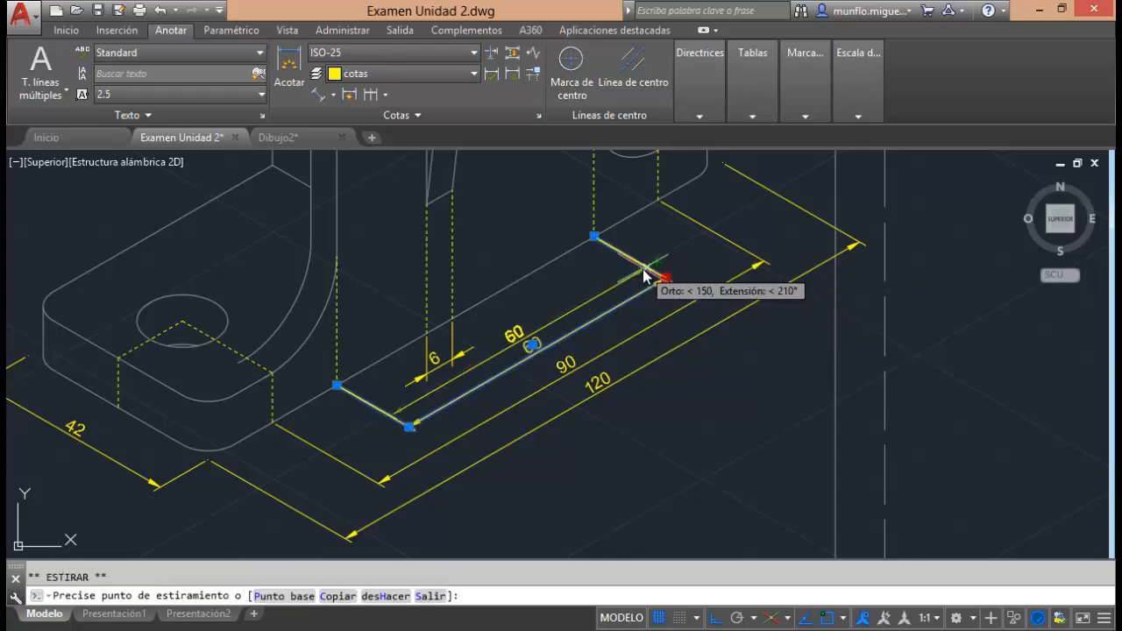
left_click(646, 273)
Turn off object snap and bring the hole-spacing dimension line closer to the upright-width dimension.
left_click(761, 268)
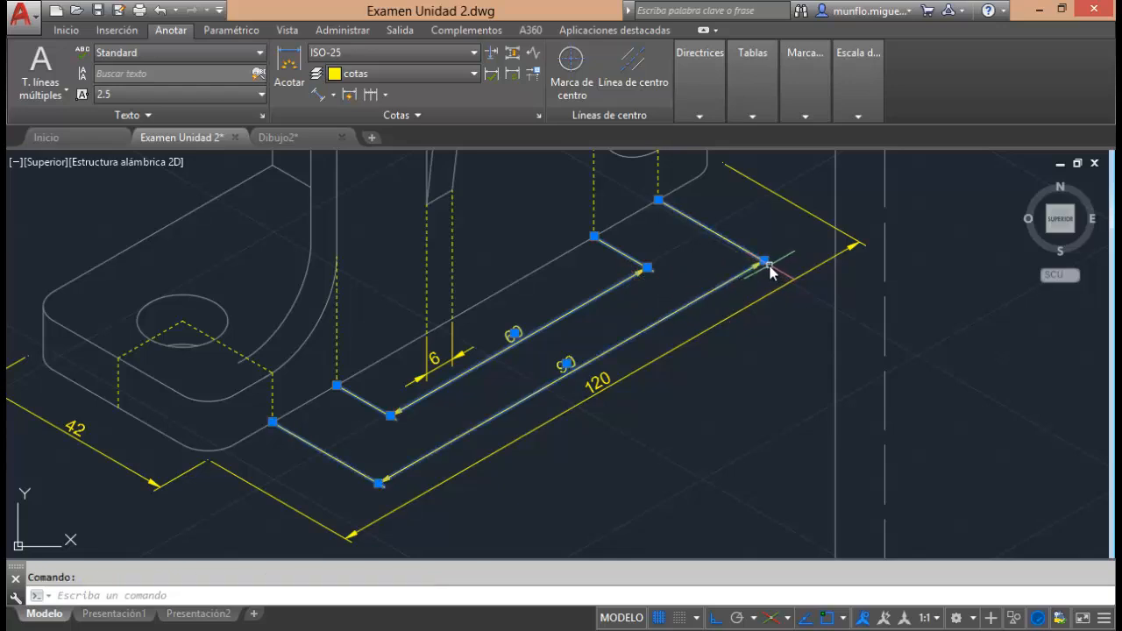
left_click(765, 262)
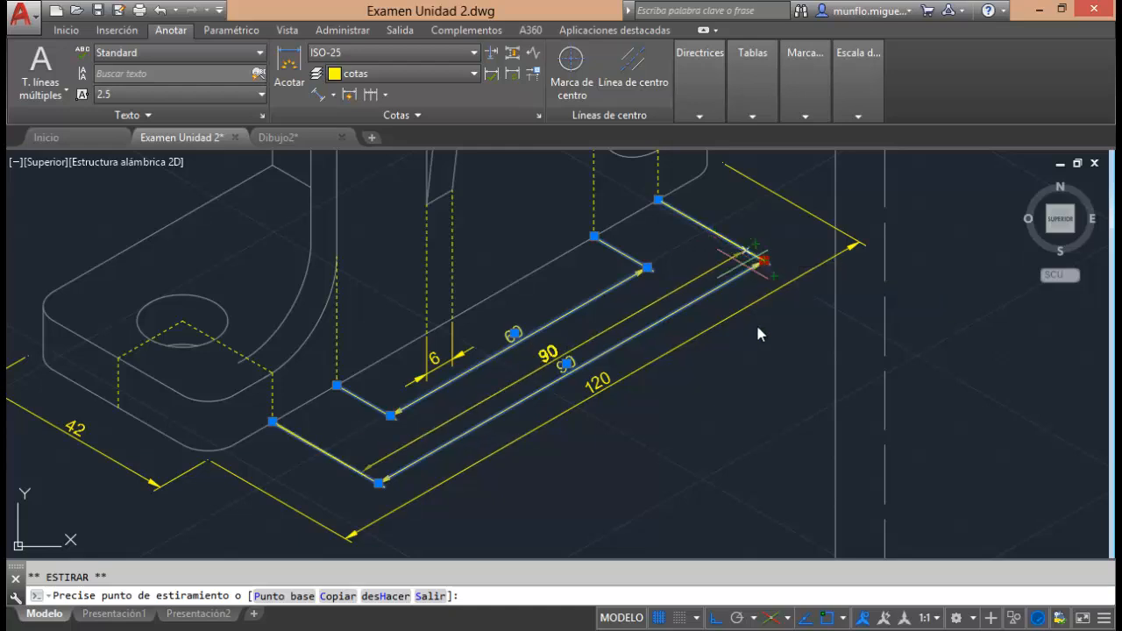
left_click(829, 619)
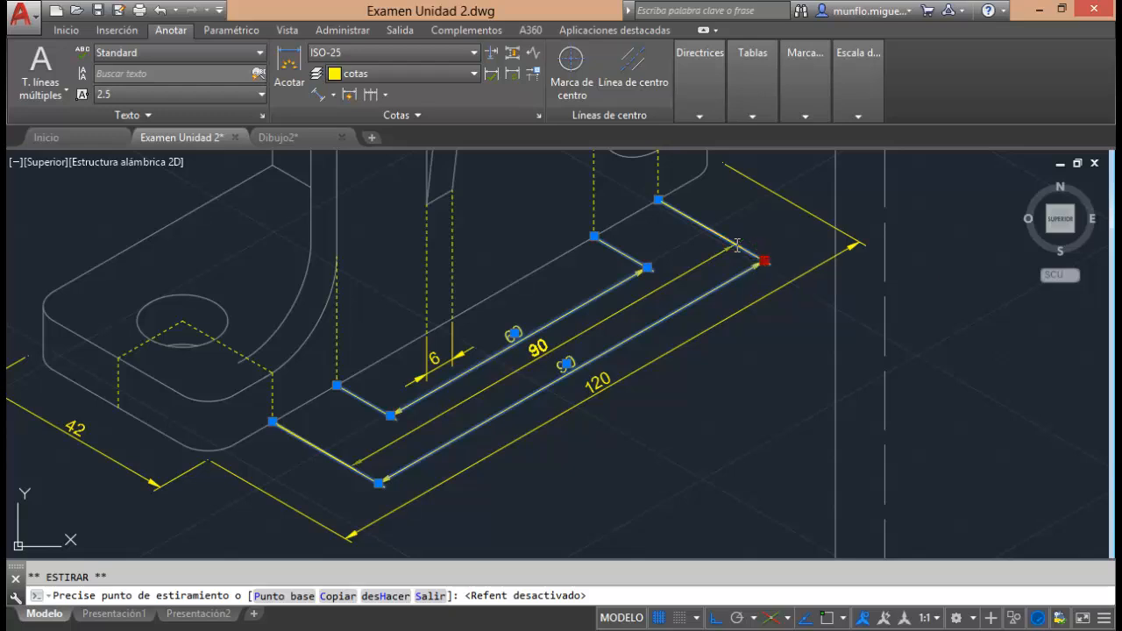
left_click(745, 248)
Bring the overall length dimension line inward, close to the hole-spacing dimension.
left_click(798, 282)
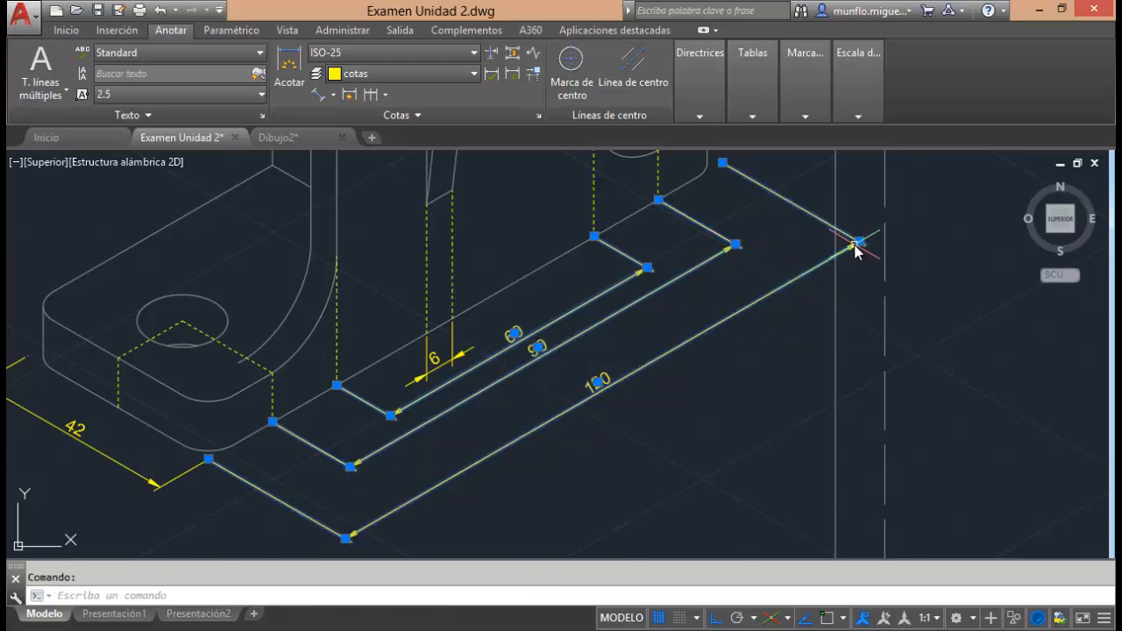
left_click(859, 240)
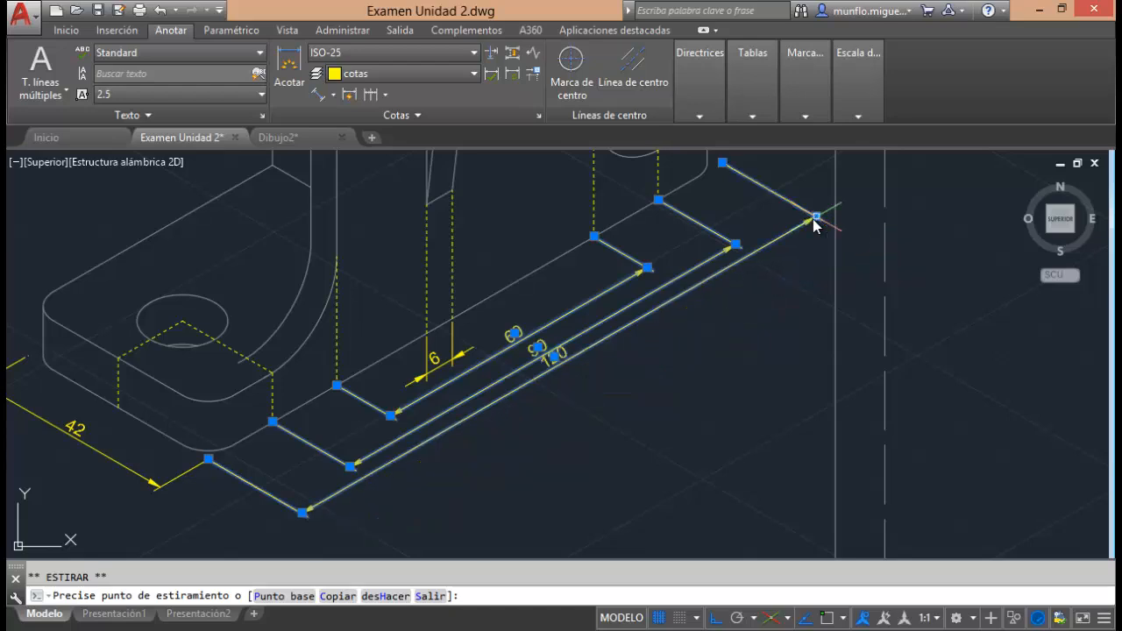
left_click(815, 217)
left_click(708, 336)
left_click(617, 403)
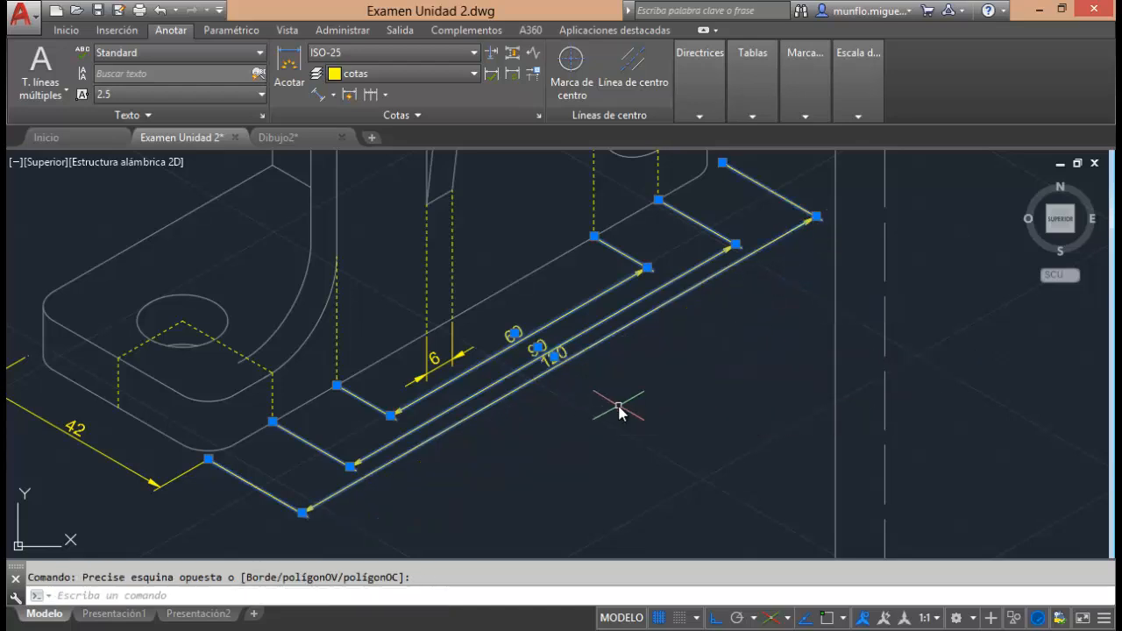
key("Escape")
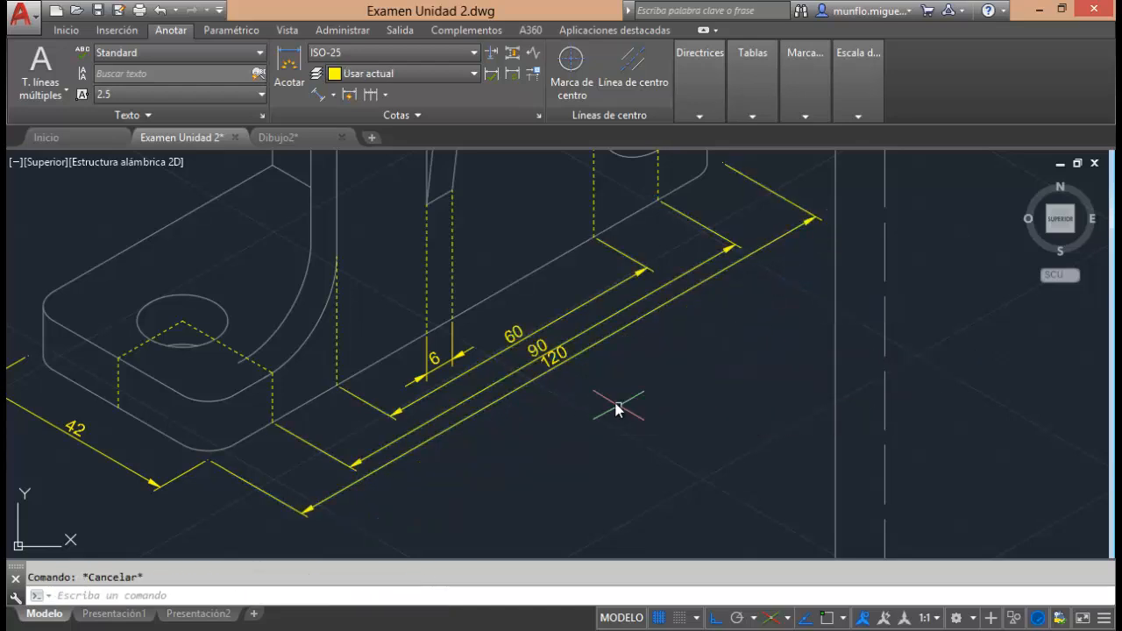
Shift the overall length dimension line slightly outward to even the spacing, and turn object snap back on.
left_click(818, 224)
left_click(817, 219)
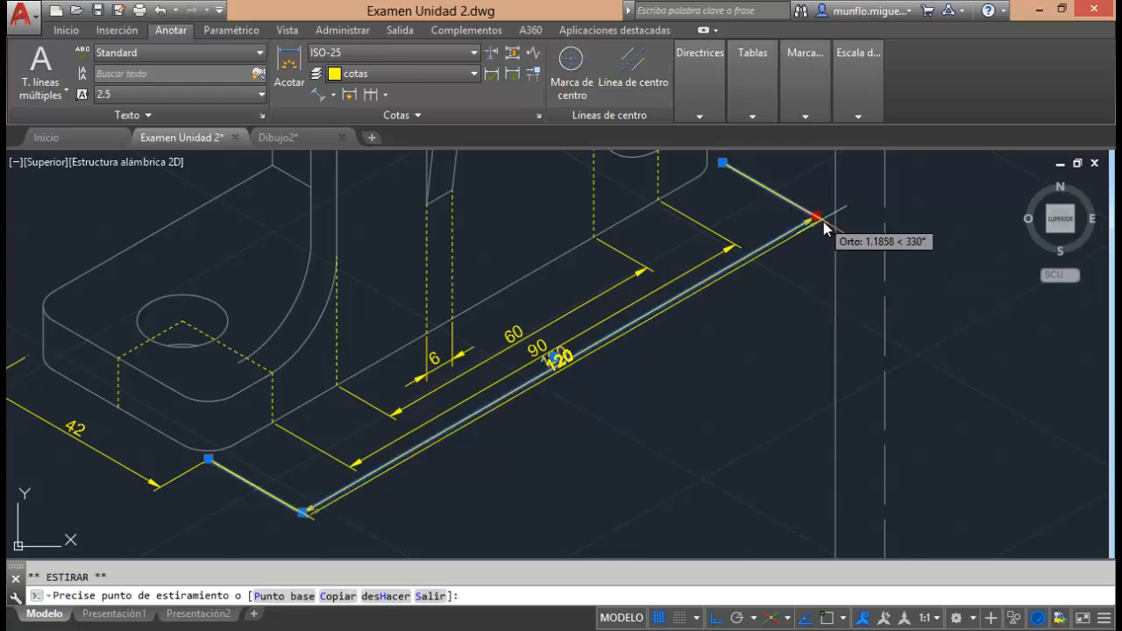
key("Escape")
key("Escape")
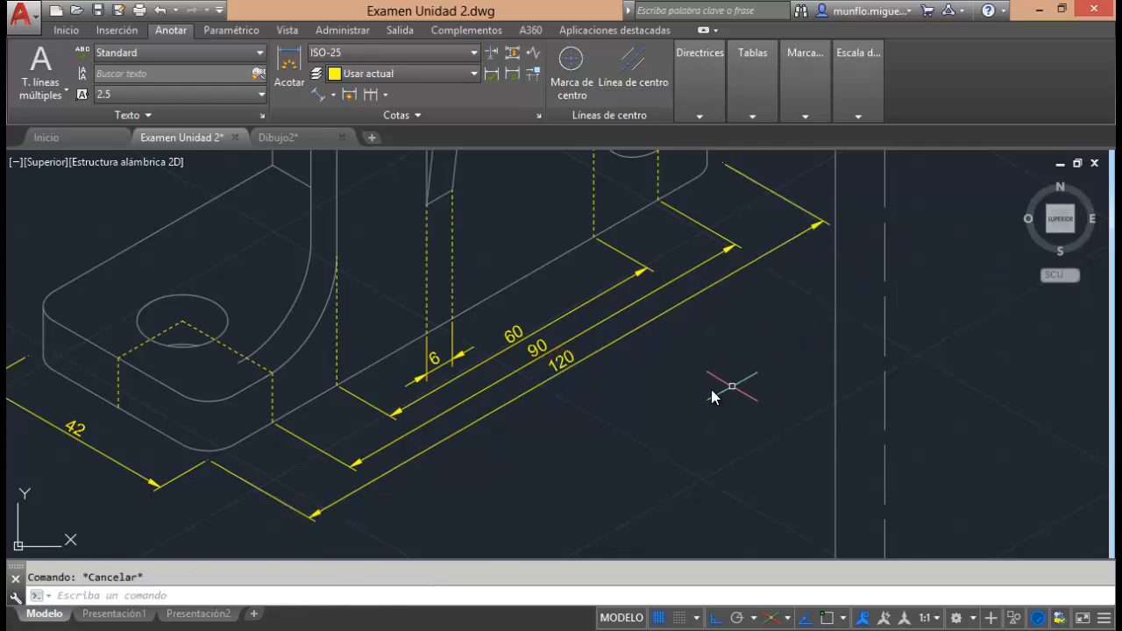
left_click(833, 618)
Try to add a diameter dimension to the inner circle of the large ring.
scroll(763, 451, "up", 2)
scroll(772, 451, "down", 2)
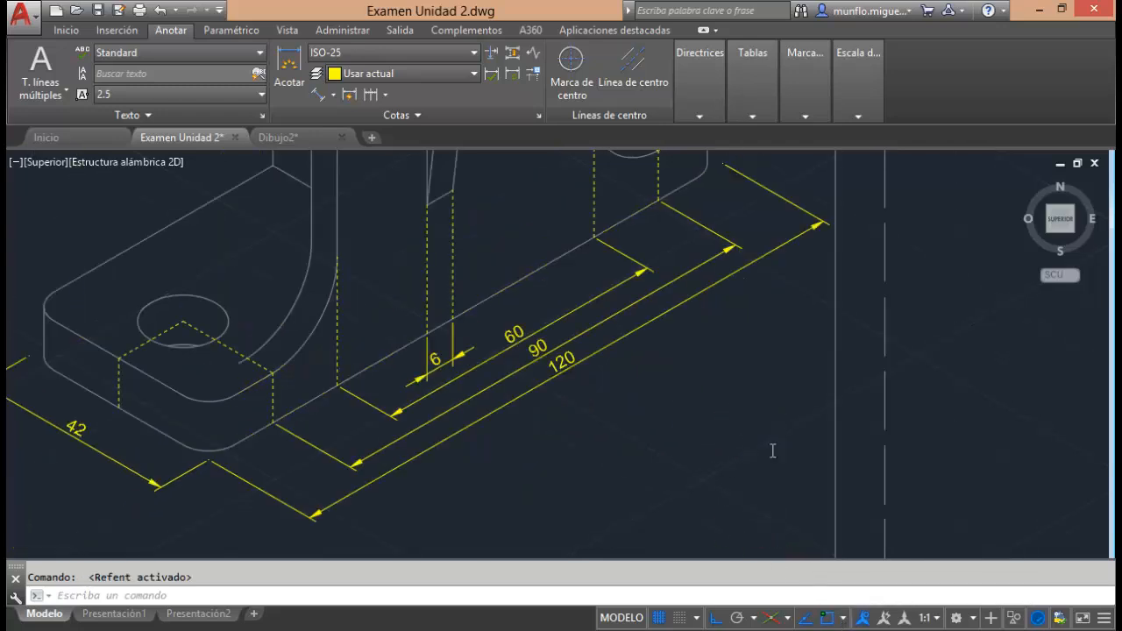
scroll(772, 450, "down", 4)
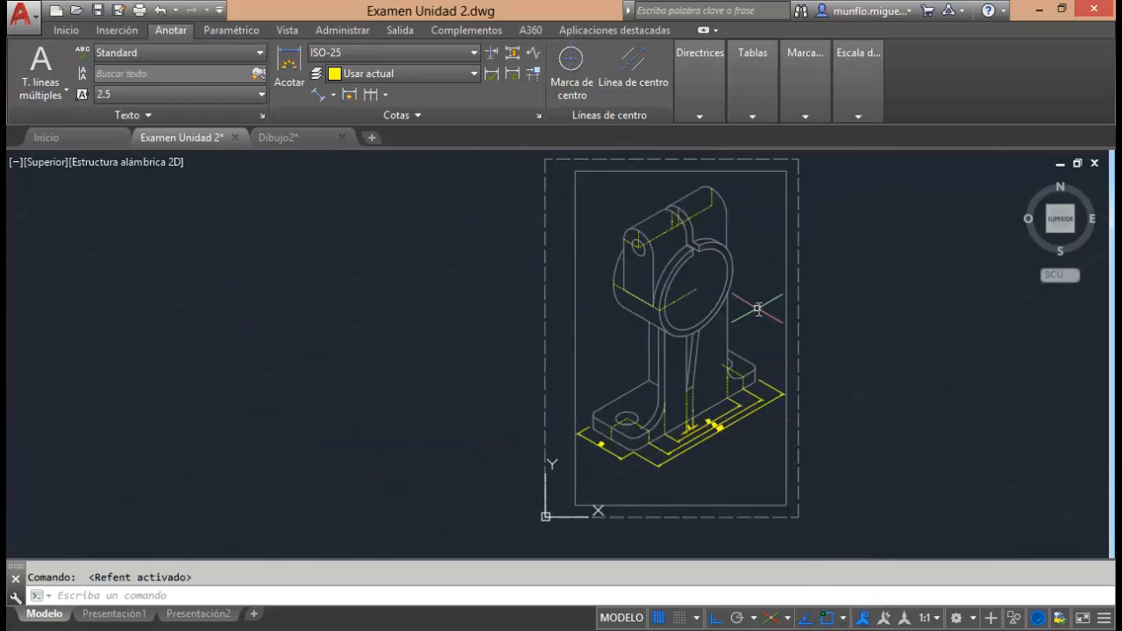
left_click(334, 94)
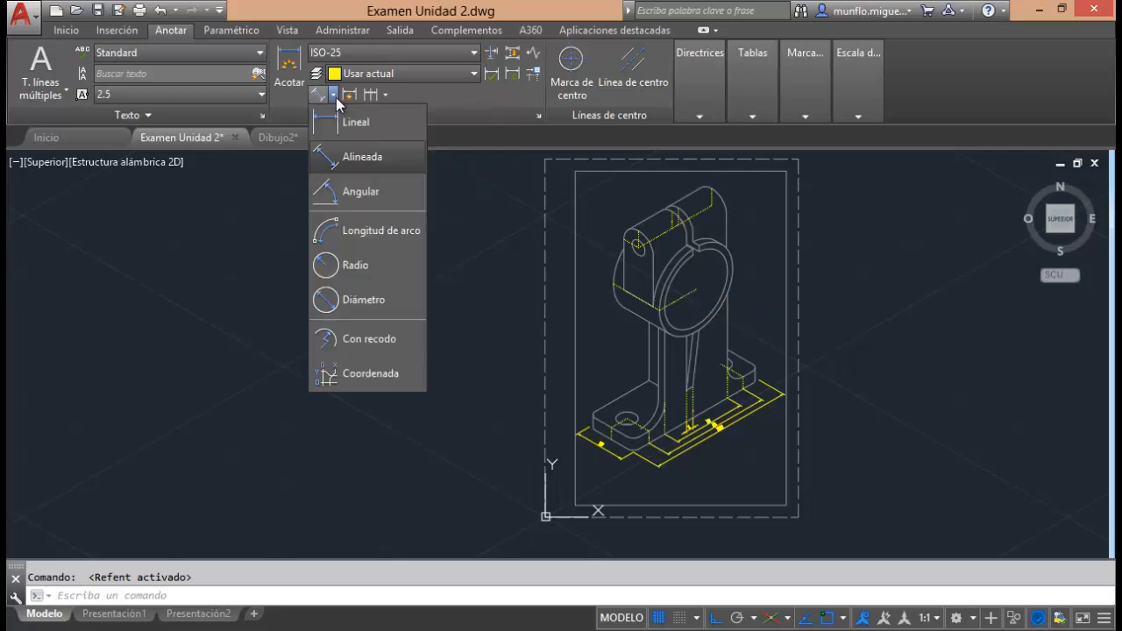
left_click(364, 300)
scroll(713, 270, "up", 5)
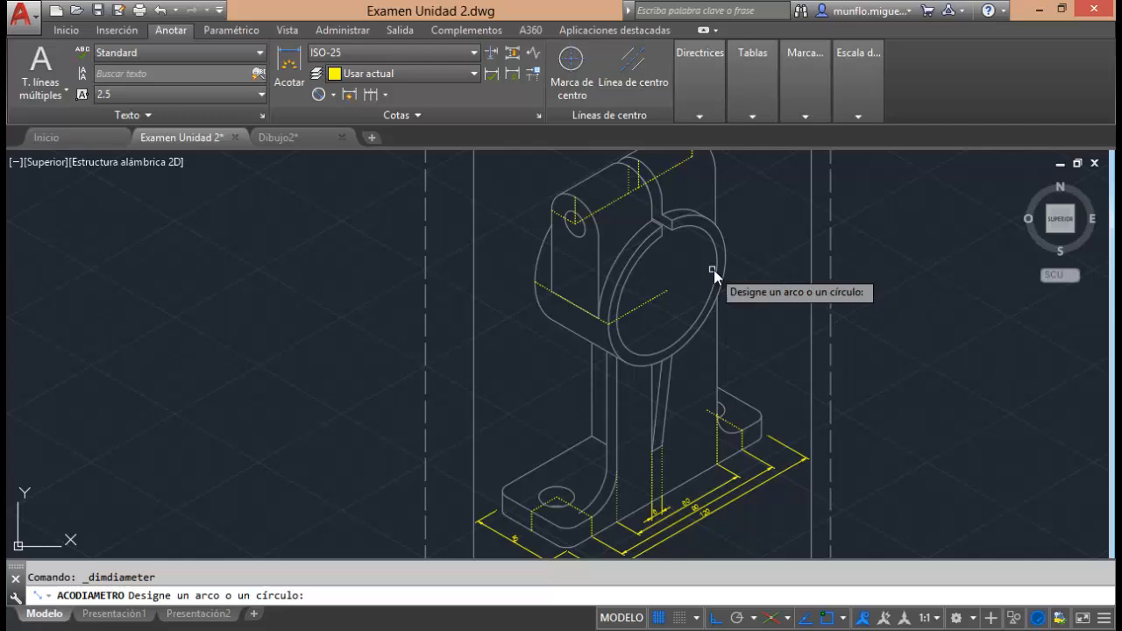
left_click(722, 222)
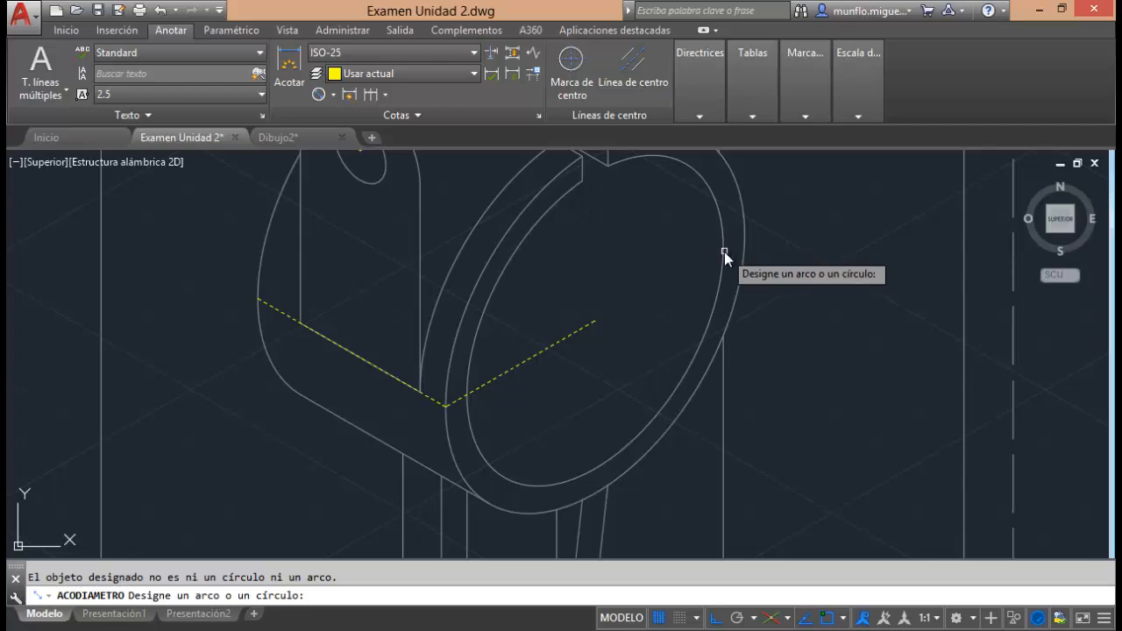
key("Escape")
scroll(622, 281, "up", 2)
scroll(622, 281, "down", 8)
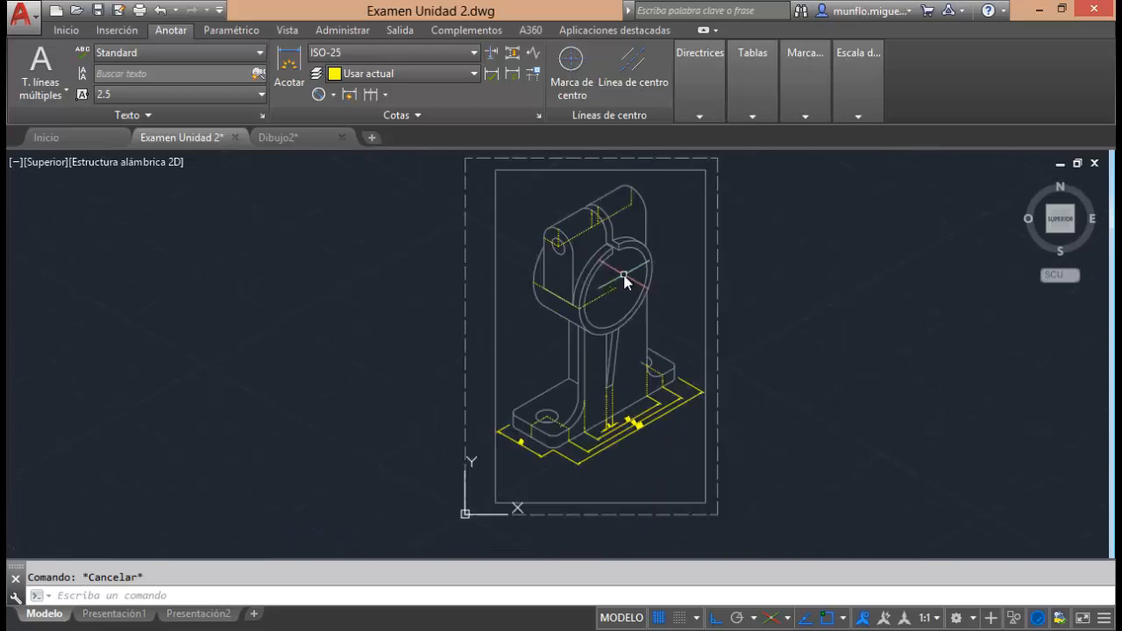
left_click(335, 97)
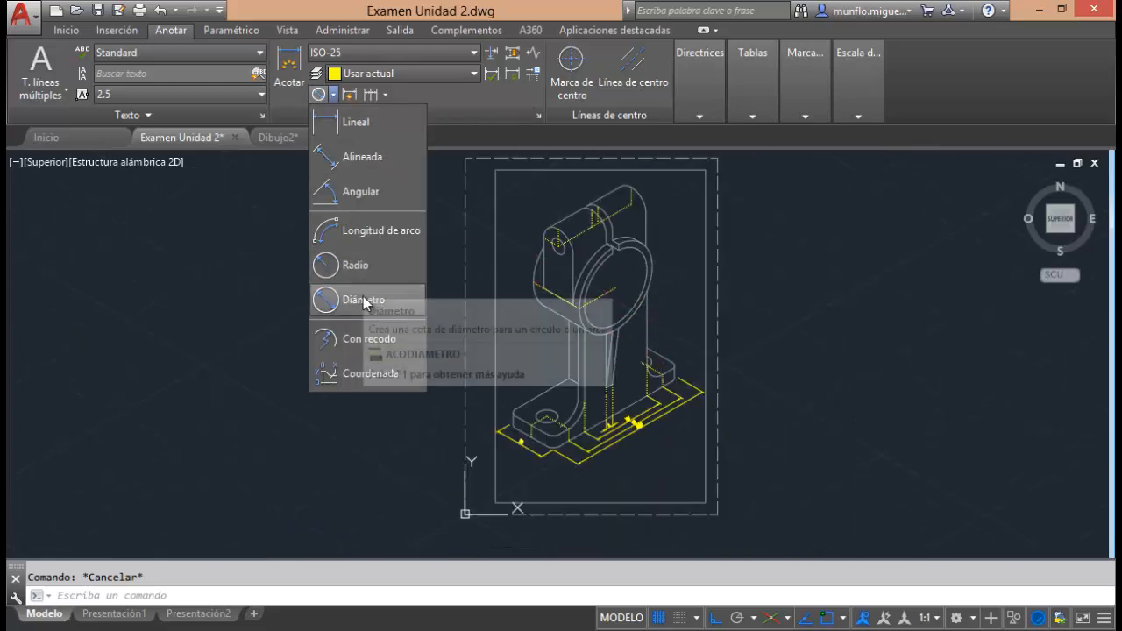
left_click(649, 337)
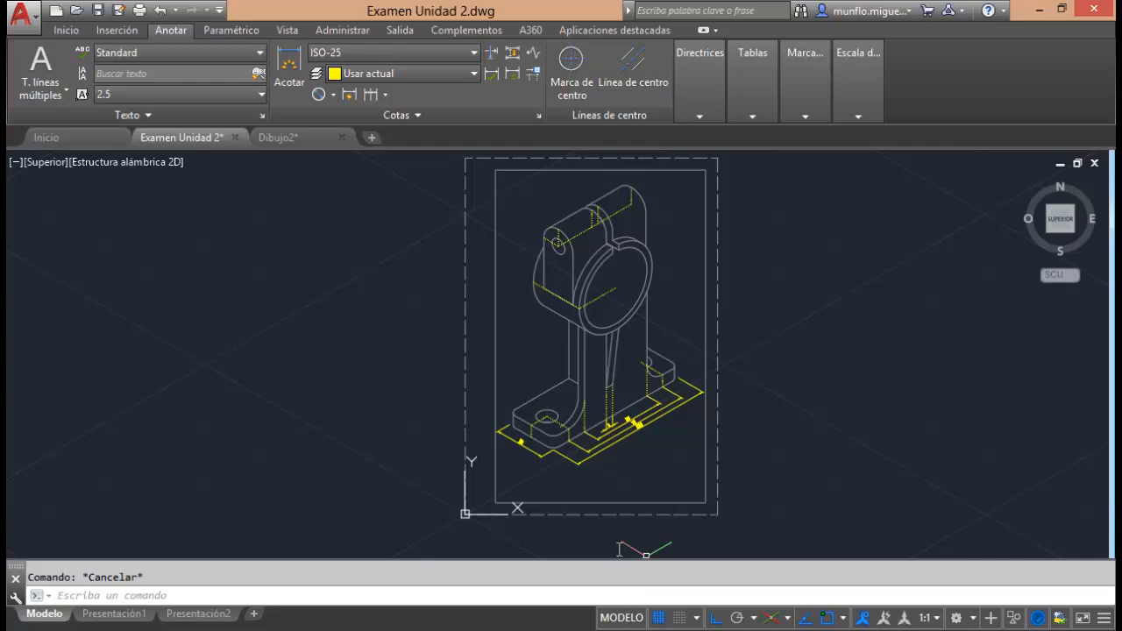
Switch to the right isoplane and draw a vertical line 35 units upward from the large ring's centre.
scroll(746, 264, "up", 2)
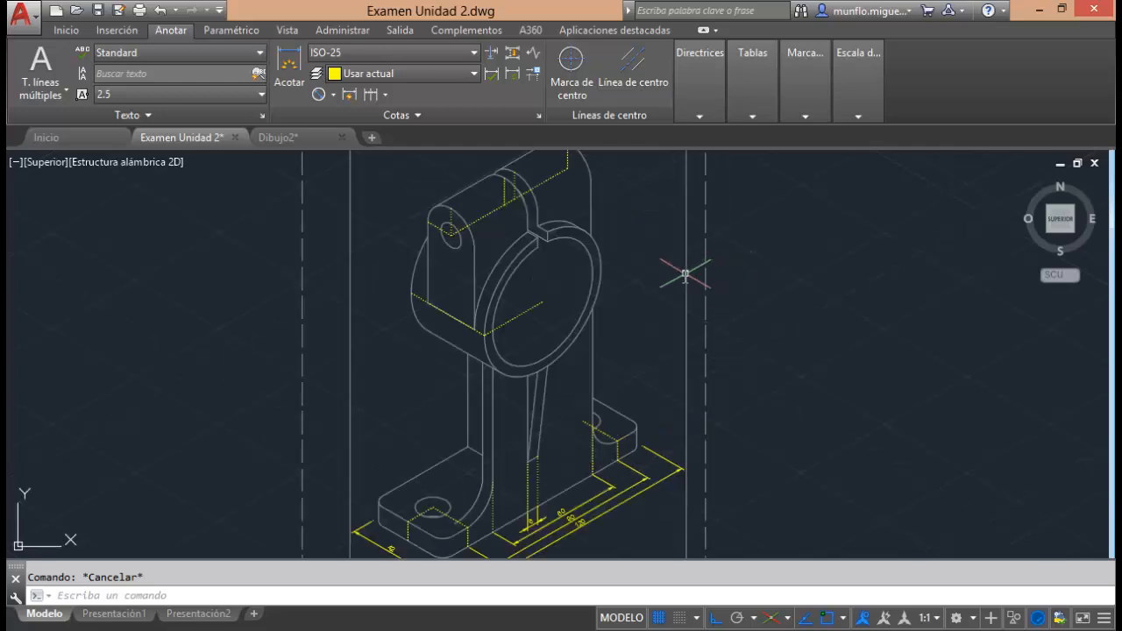
scroll(684, 275, "up", 2)
key("F5")
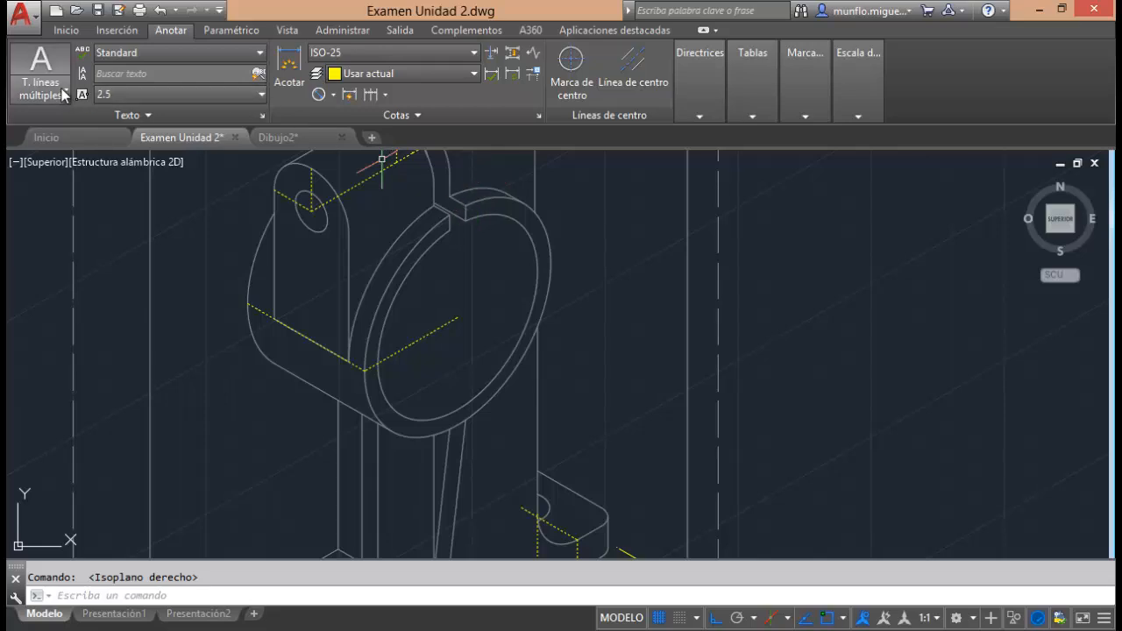
left_click(66, 30)
left_click(25, 65)
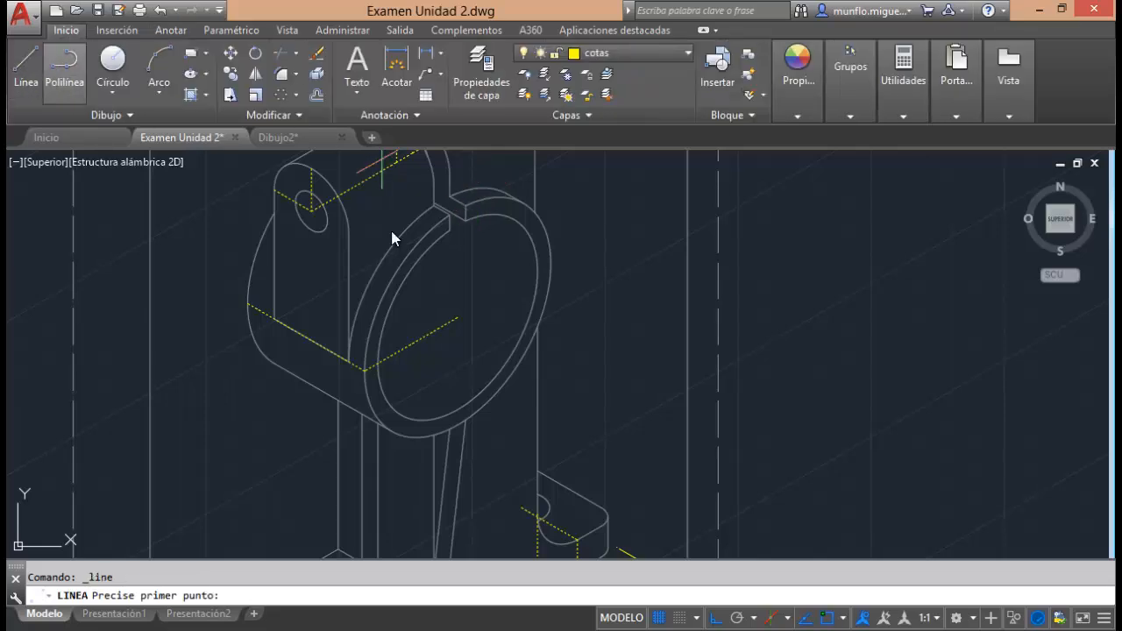
left_click(461, 317)
type("8")
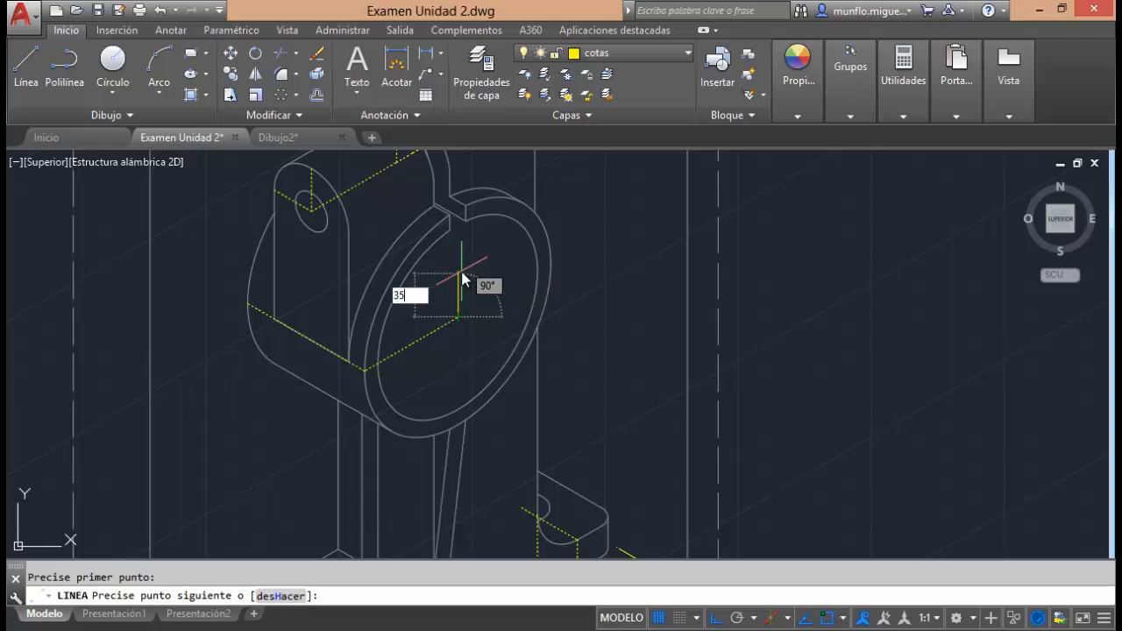
key("Return")
key("Escape")
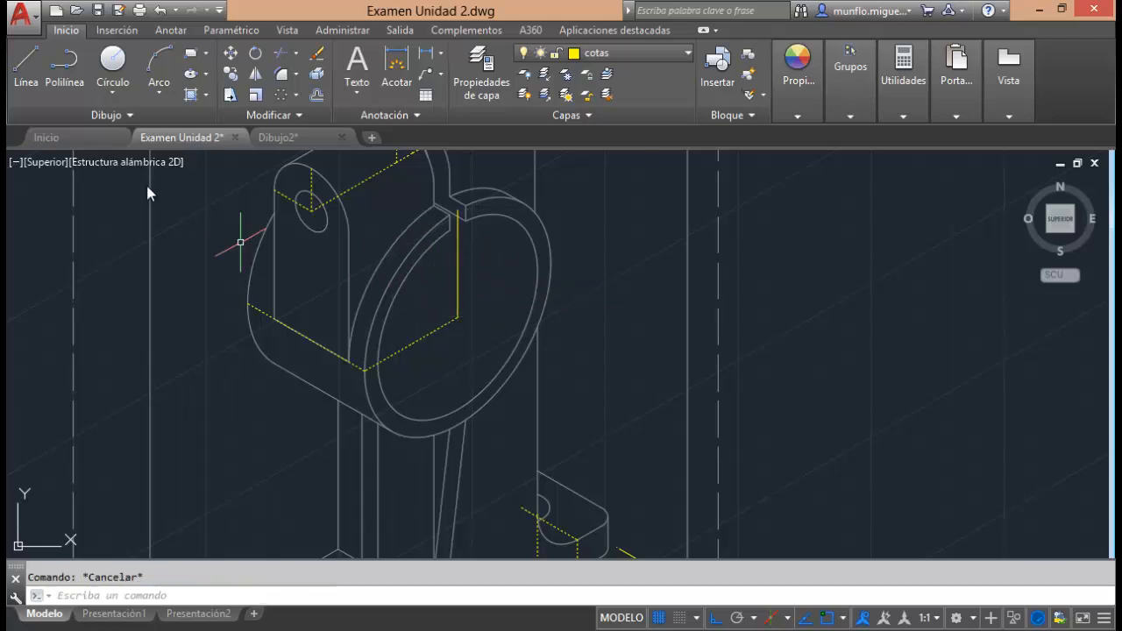
Draw a second vertical line 35 units downward from the large ring's centre.
left_click(25, 66)
left_click(455, 322)
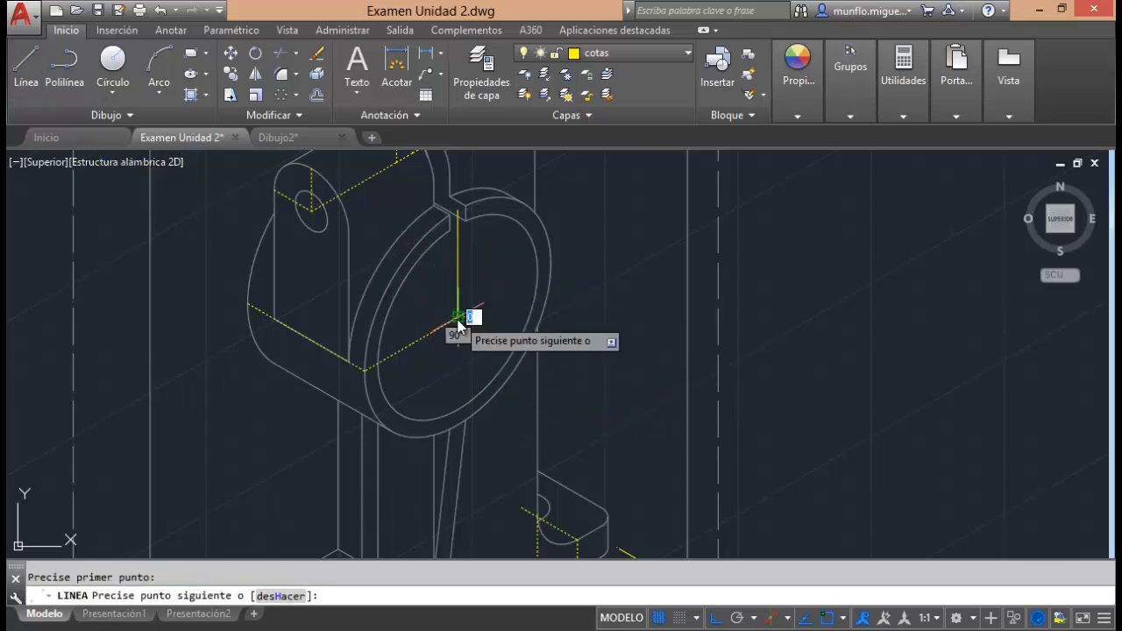
type("8")
key("Return")
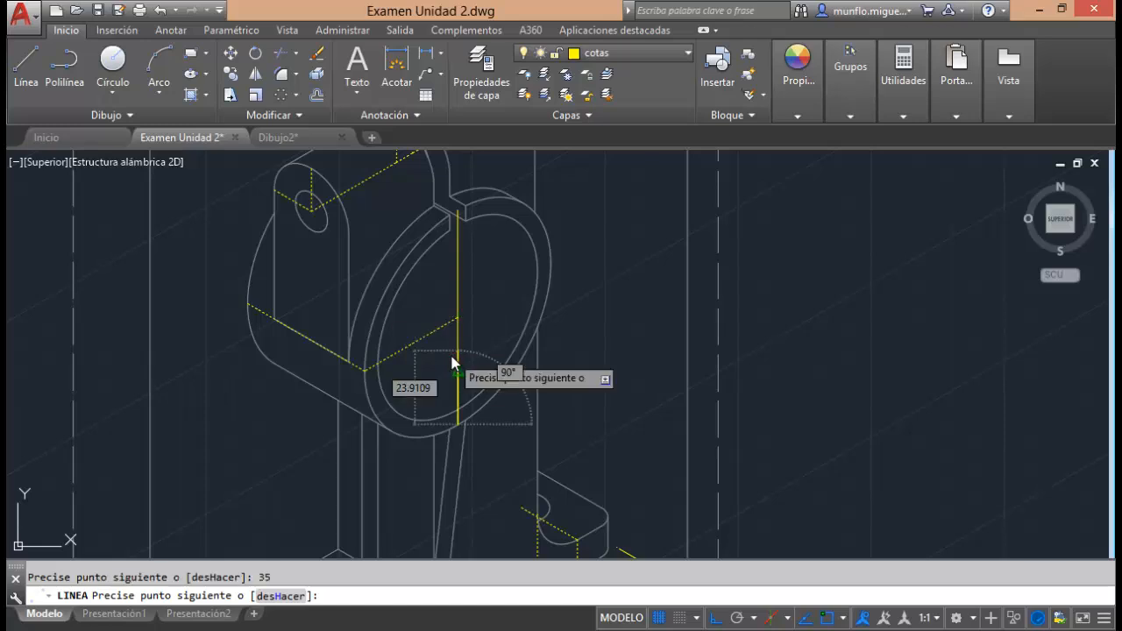
key("Escape")
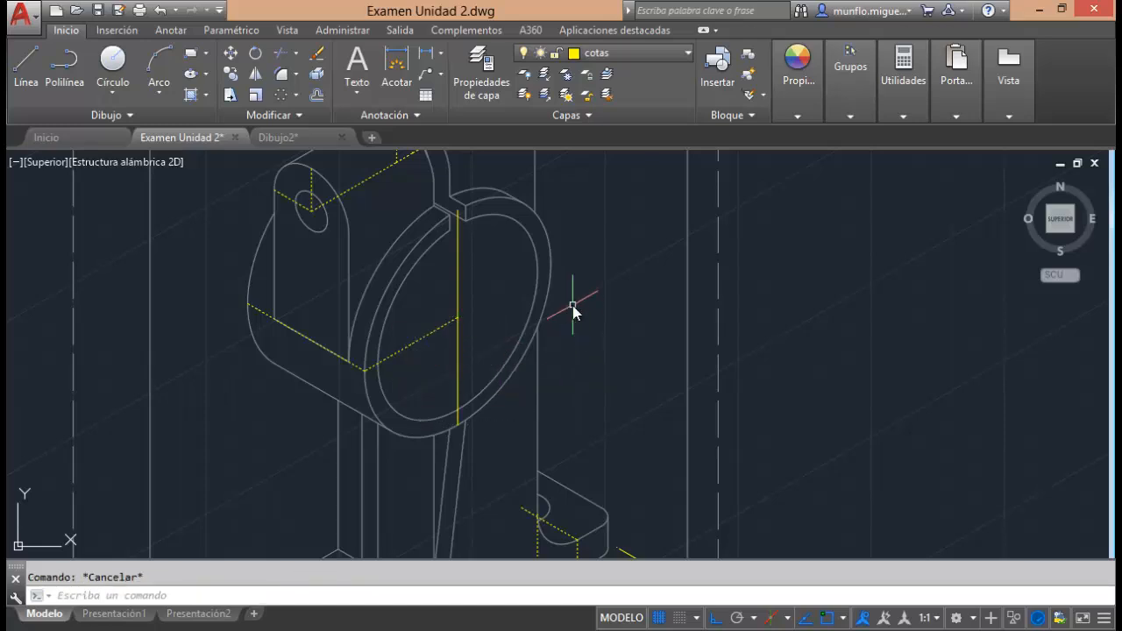
left_click(171, 30)
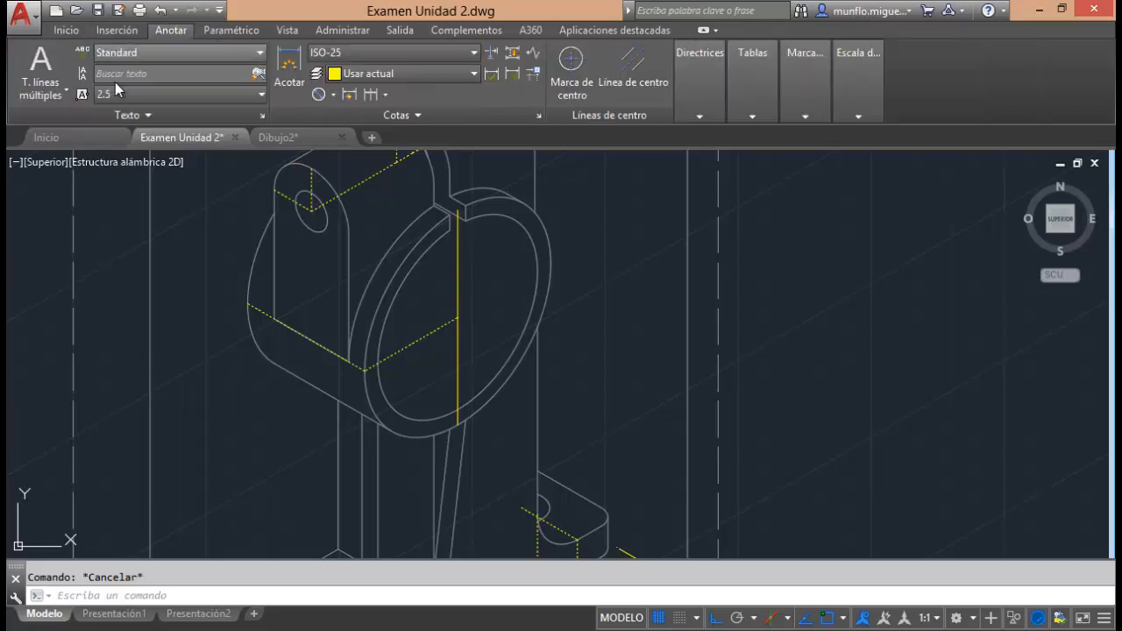
left_click(333, 96)
left_click(363, 151)
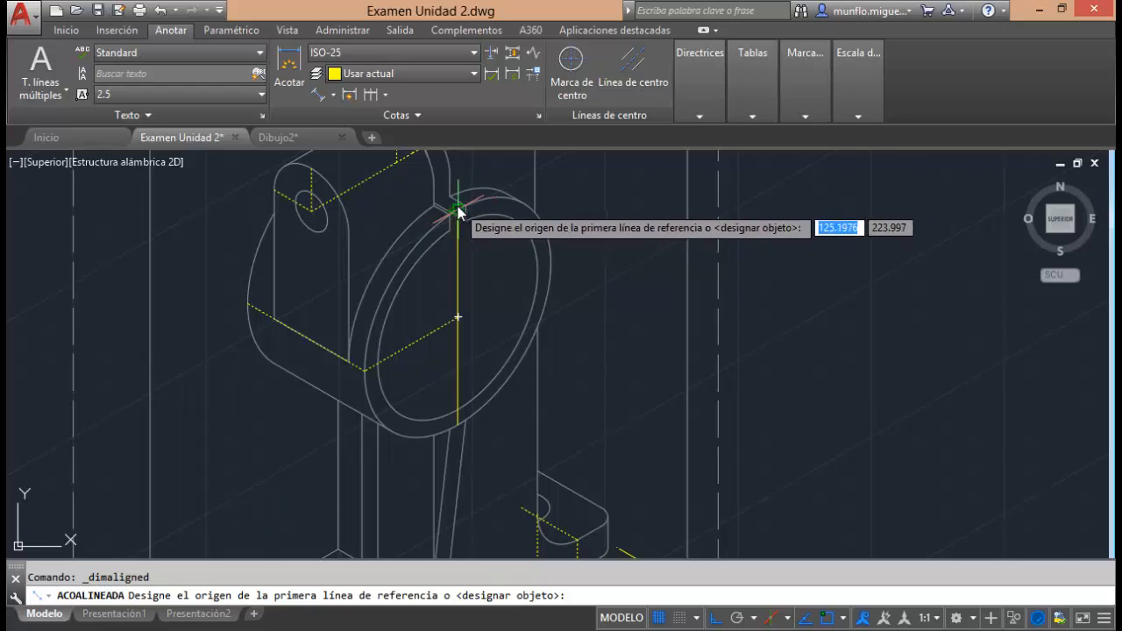
left_click(458, 209)
left_click(458, 424)
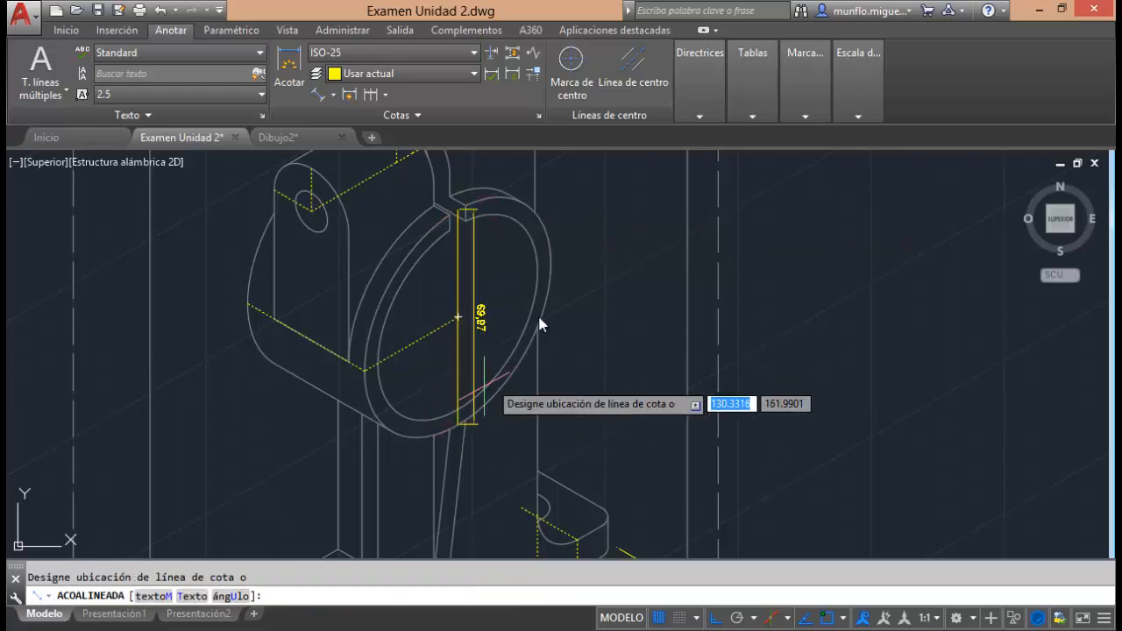
scroll(574, 274, "up", 4)
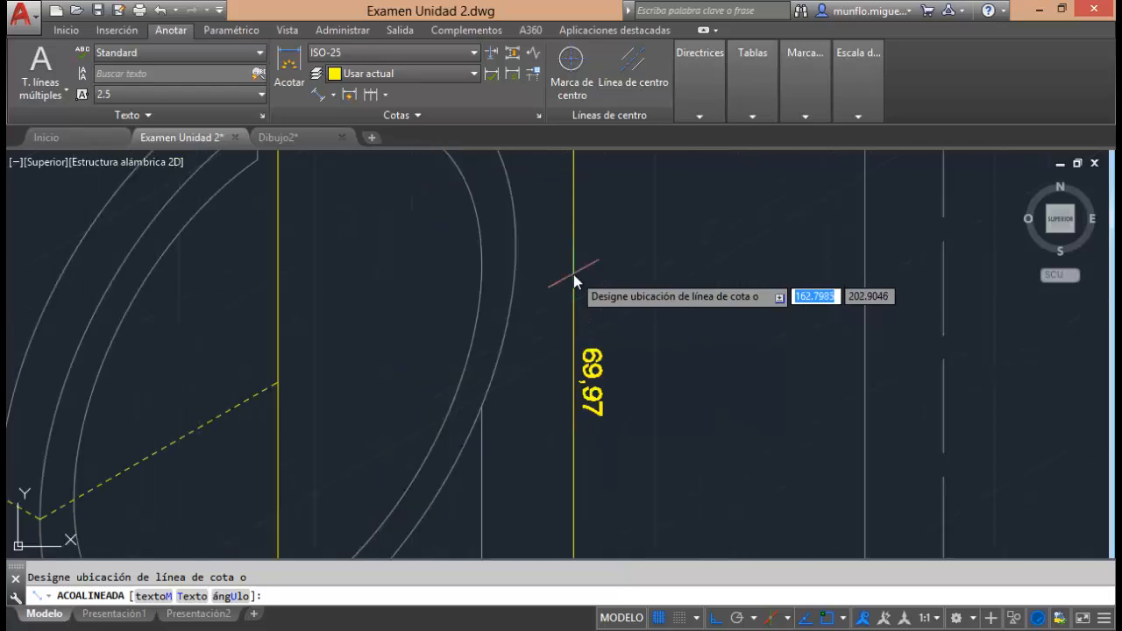
scroll(573, 275, "up", 2)
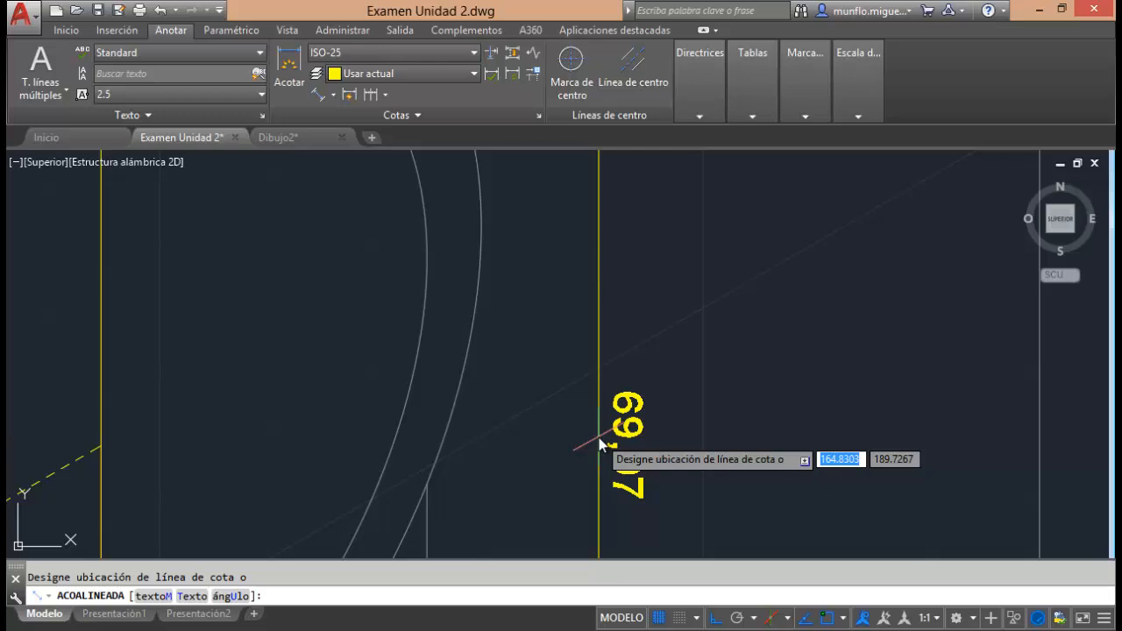
scroll(598, 434, "down", 4)
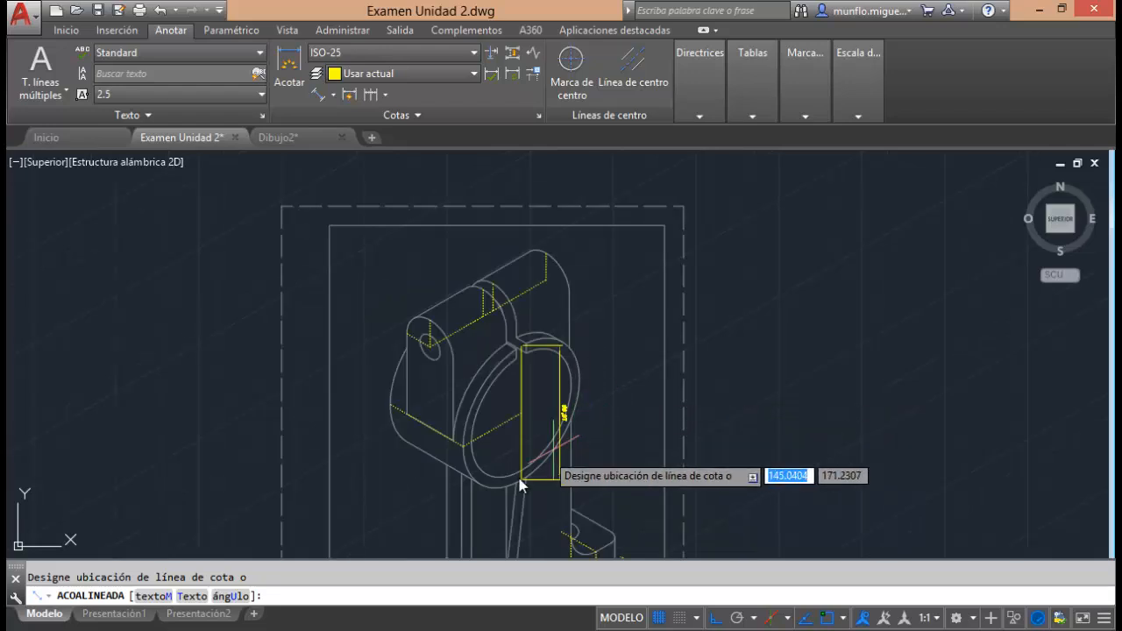
scroll(526, 482, "up", 5)
scroll(530, 483, "up", 5)
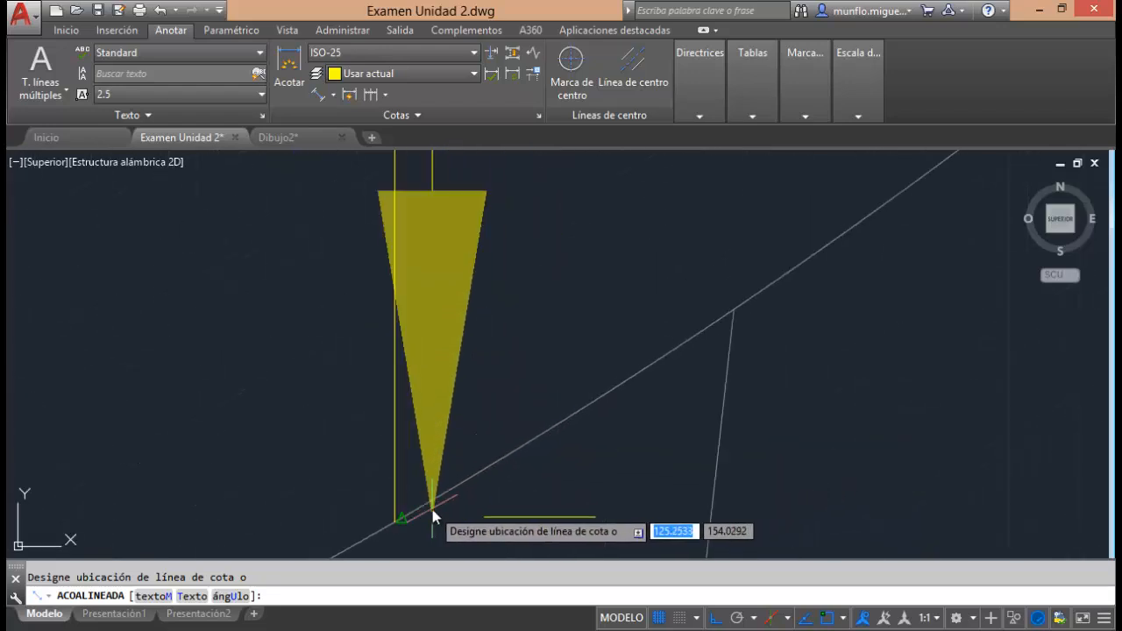
scroll(401, 519, "up", 3)
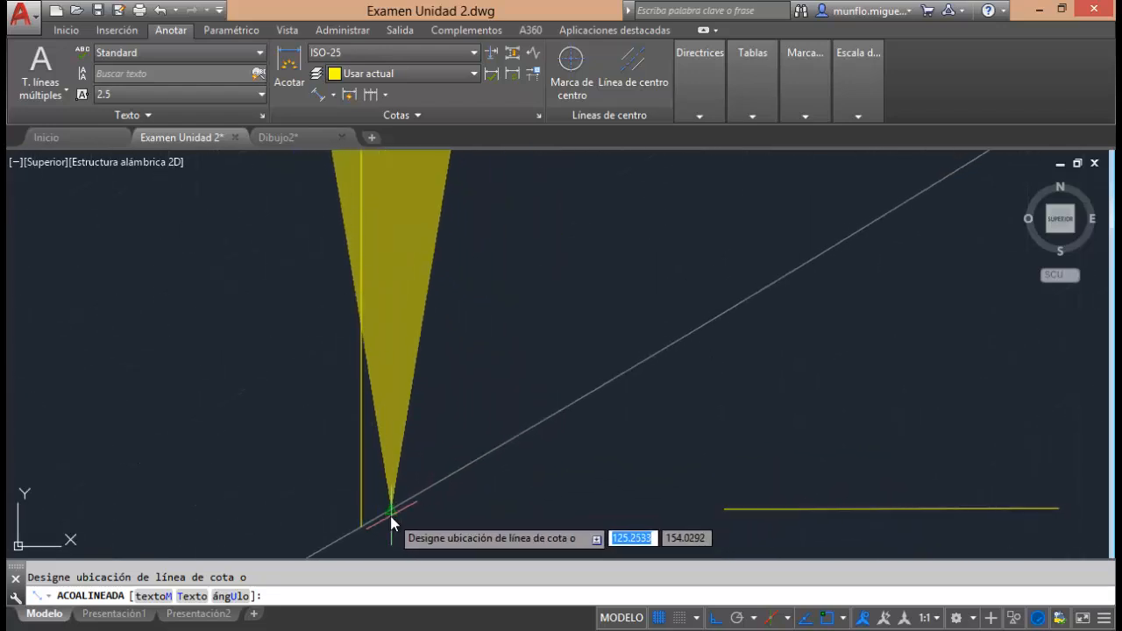
key("Escape")
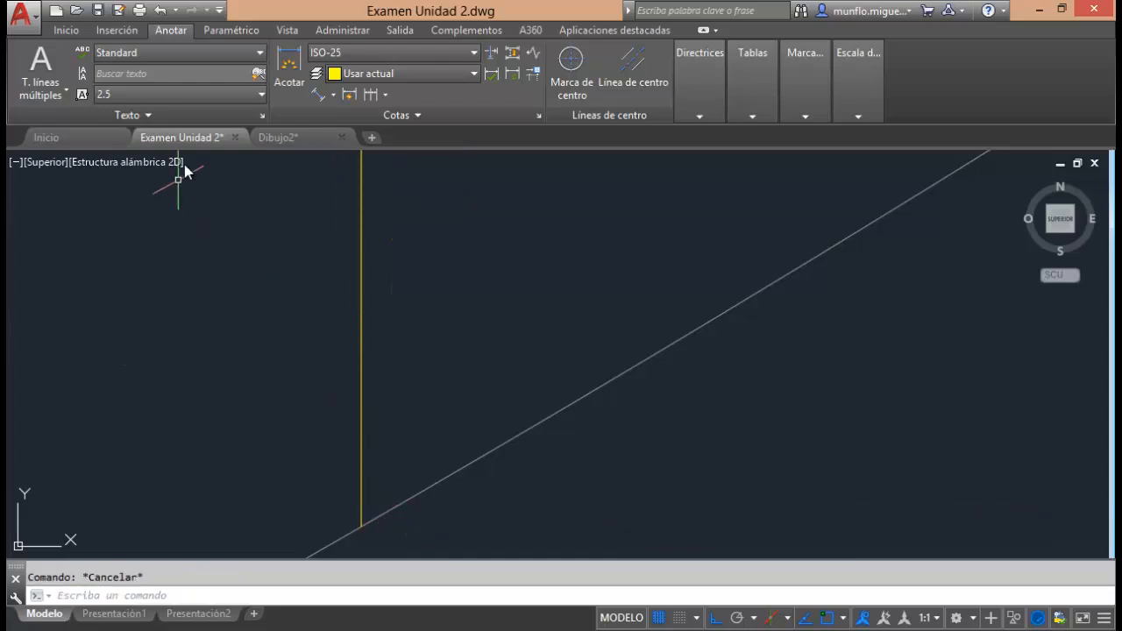
Add an aligned dimension between the far ends of the ring's two vertical auxiliary lines, placing it just outside the ring.
left_click(322, 95)
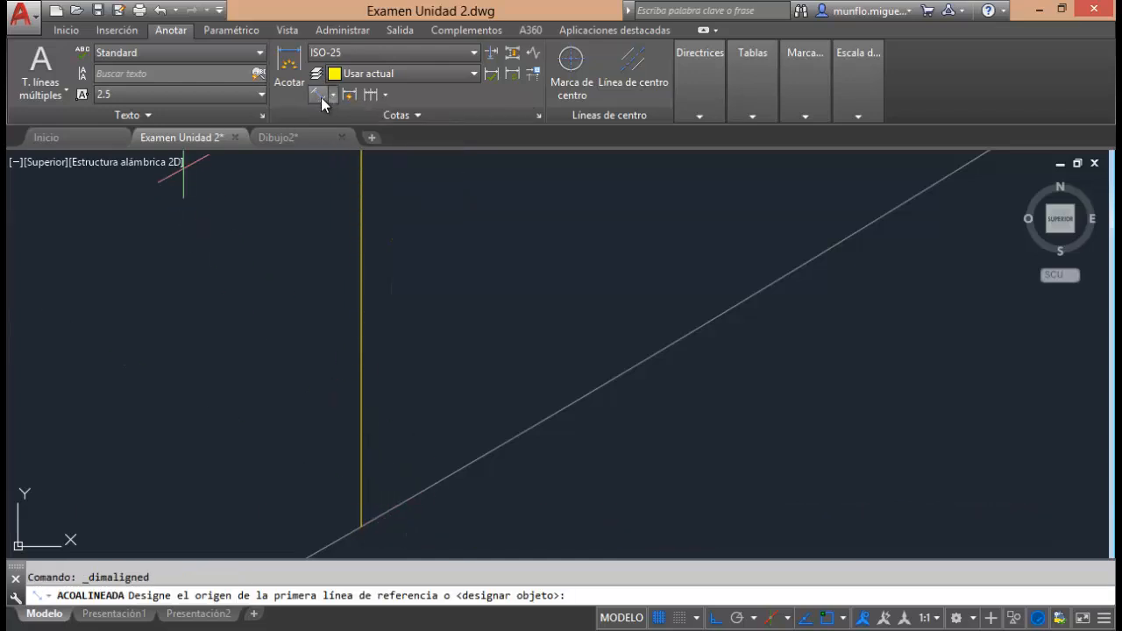
left_click(361, 531)
scroll(380, 526, "down", 2)
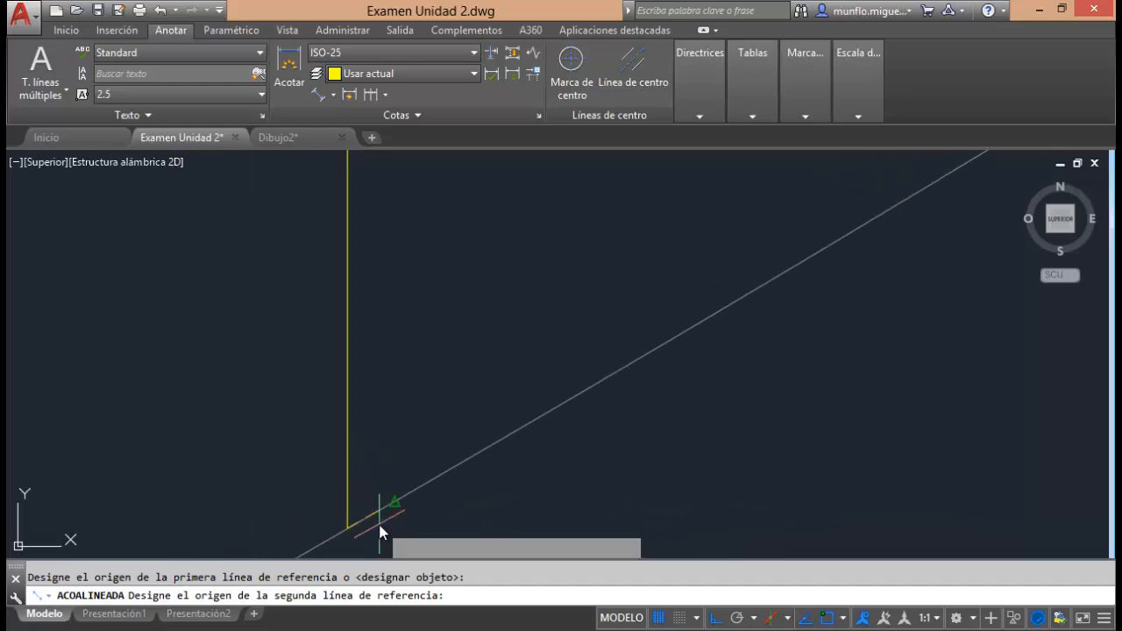
scroll(386, 518, "down", 3)
scroll(386, 325, "up", 4)
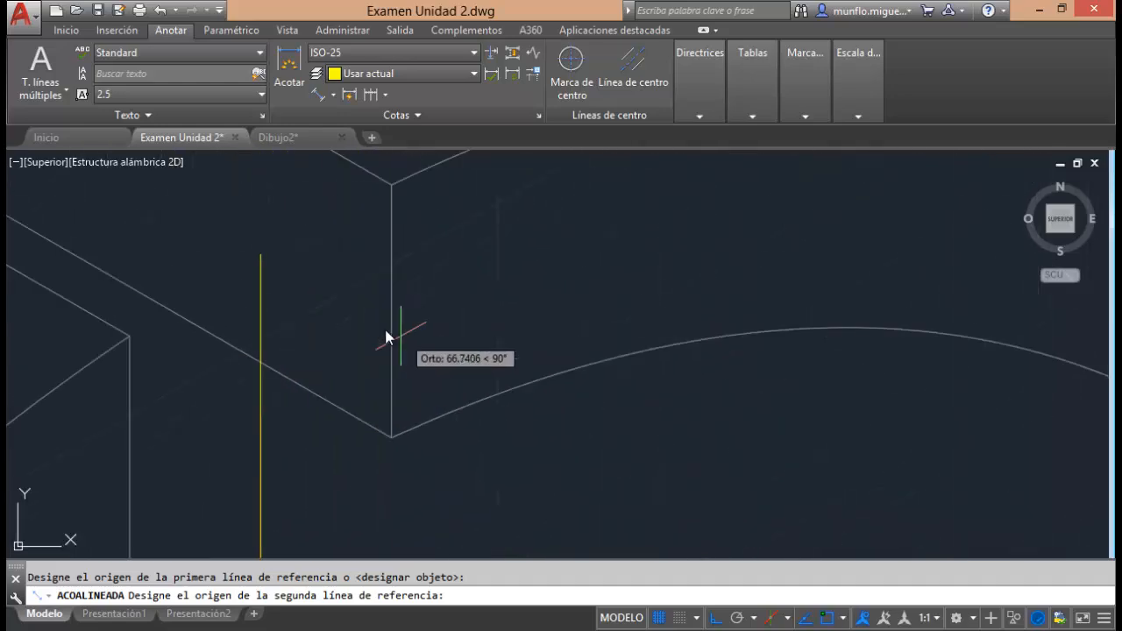
left_click(267, 260)
scroll(267, 260, "down", 5)
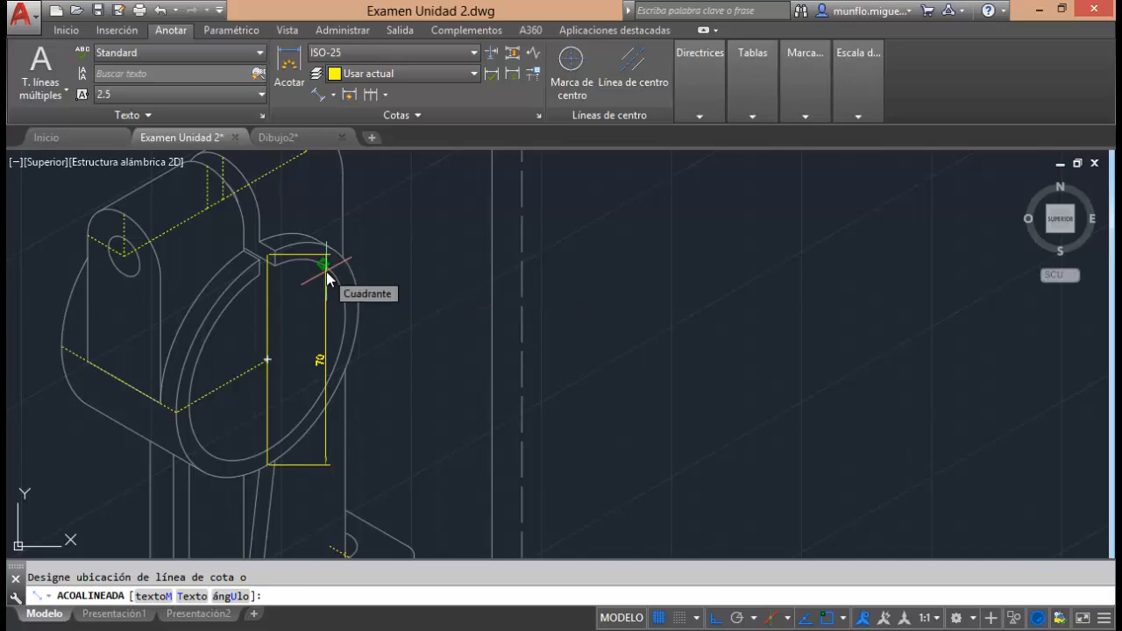
scroll(334, 263, "down", 4)
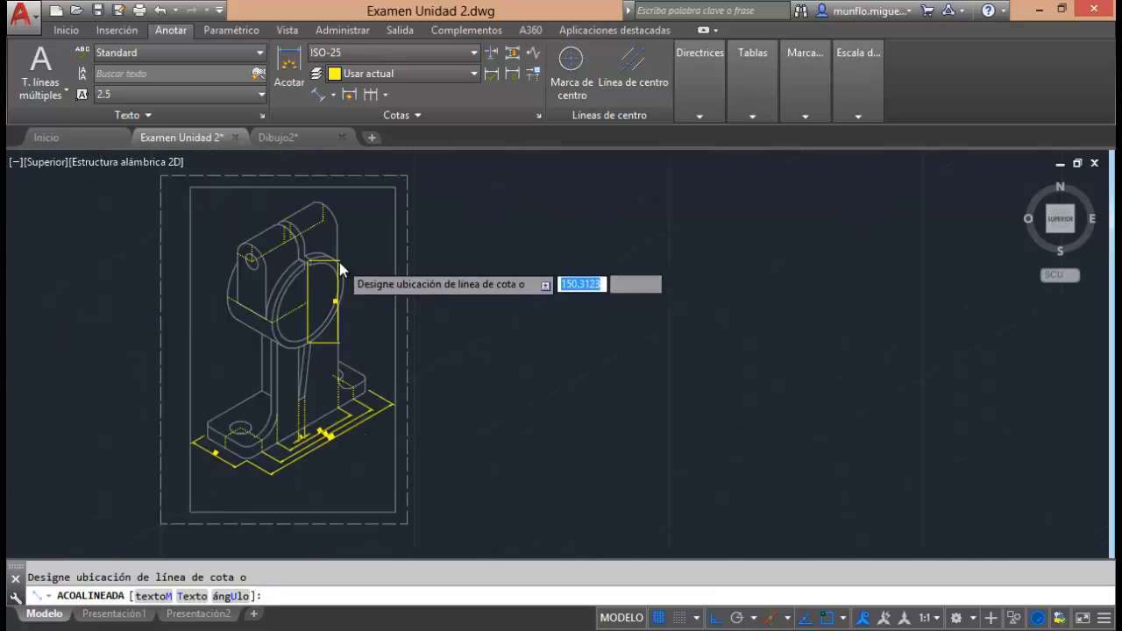
scroll(340, 270, "up", 5)
left_click(405, 261)
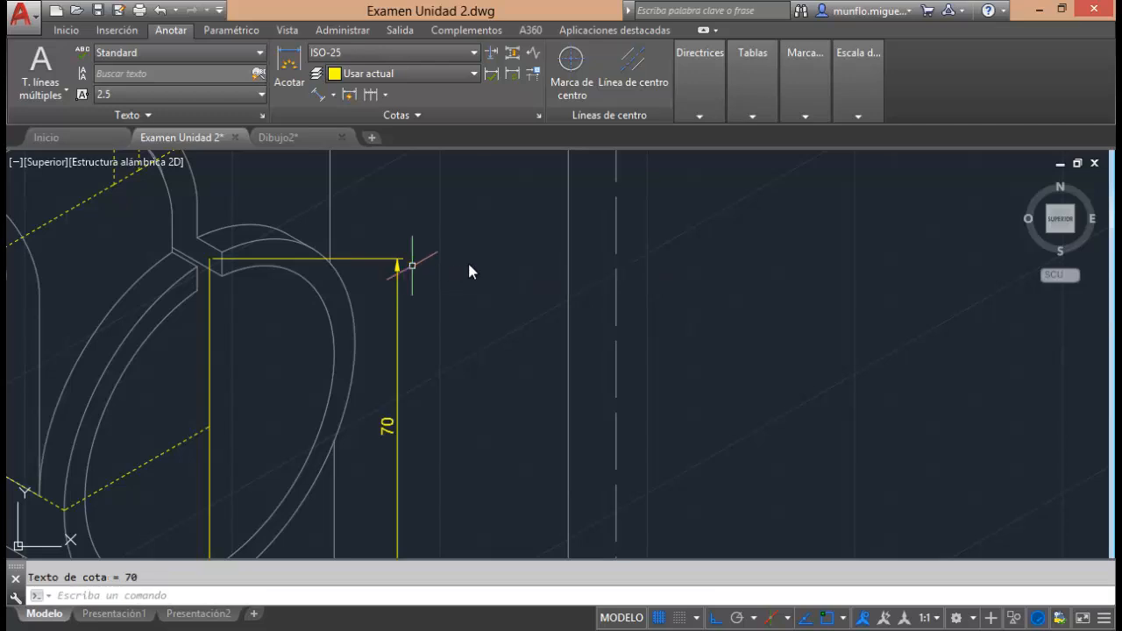
Edit the ring's dimension text to add a diameter symbol before the value, so it reads Ø70.
scroll(469, 258, "up", 5)
scroll(471, 257, "down", 7)
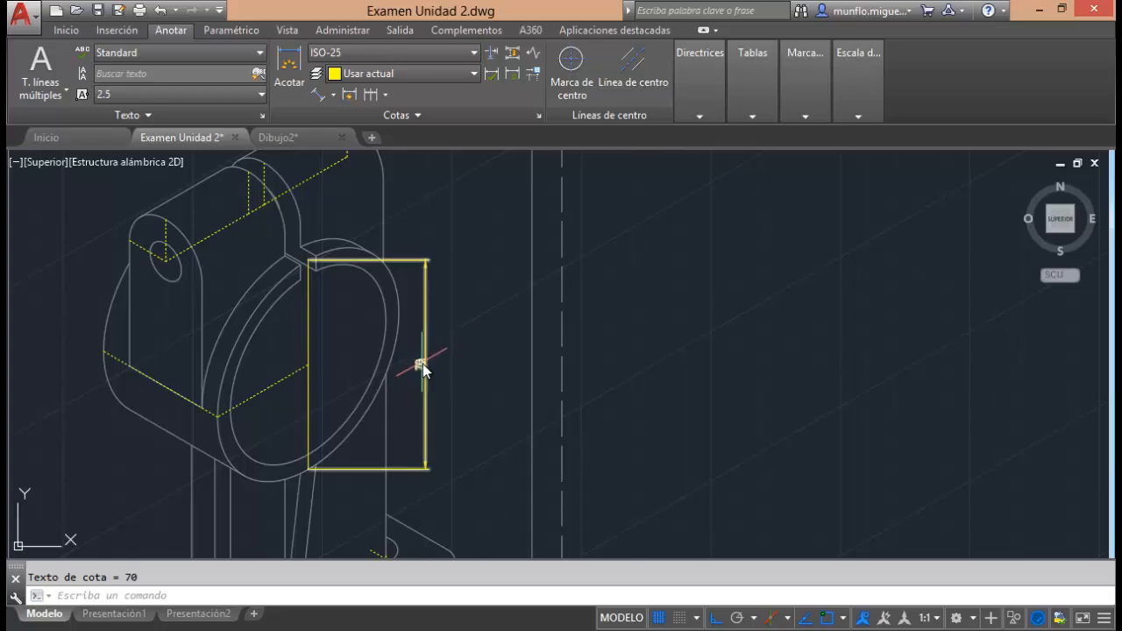
left_click(423, 365)
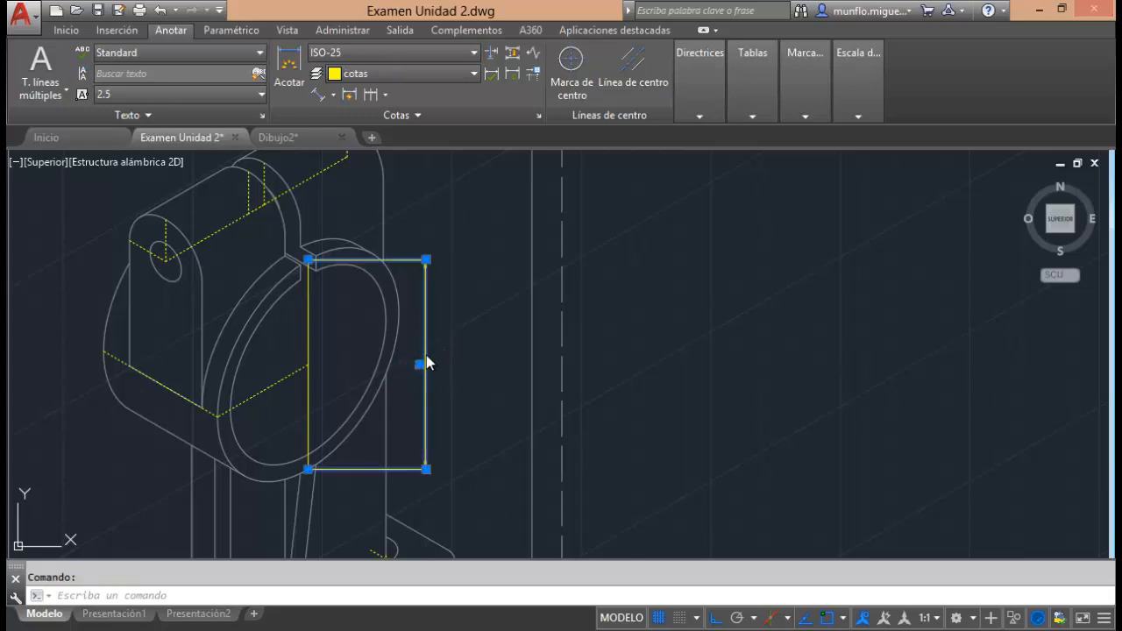
key("Escape")
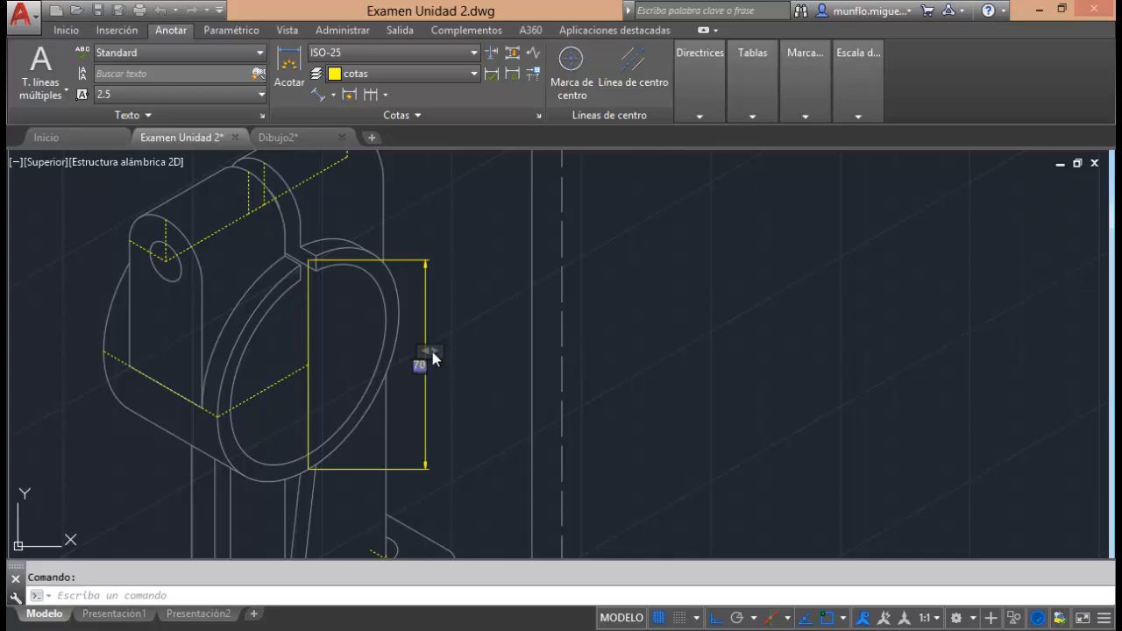
double_click(424, 369)
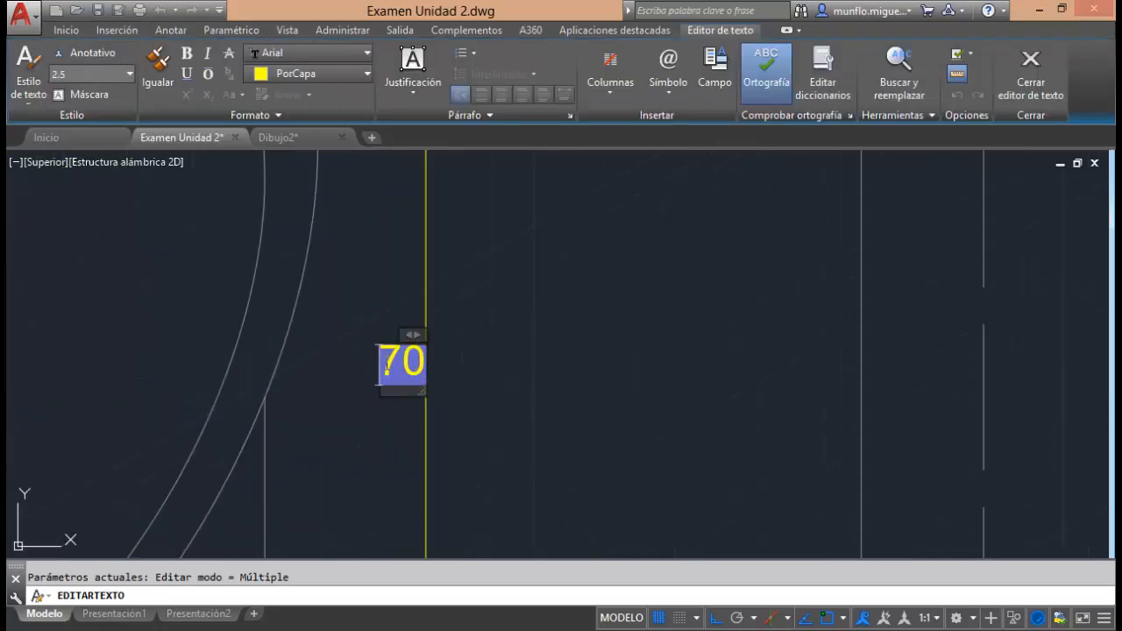
left_click(387, 362)
left_click(673, 98)
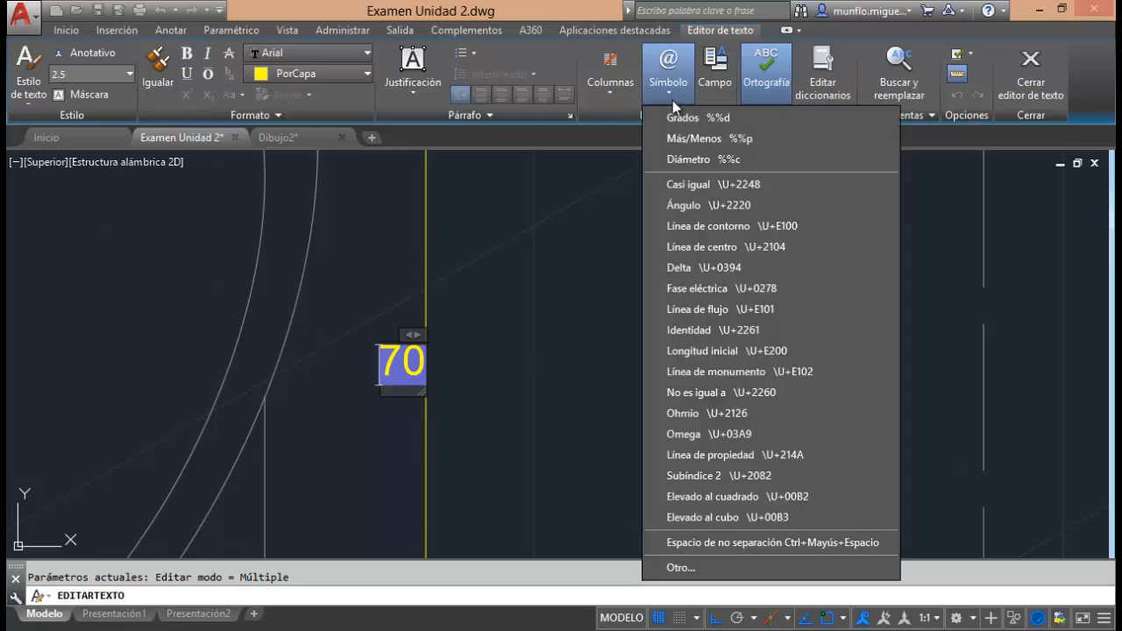
left_click(690, 162)
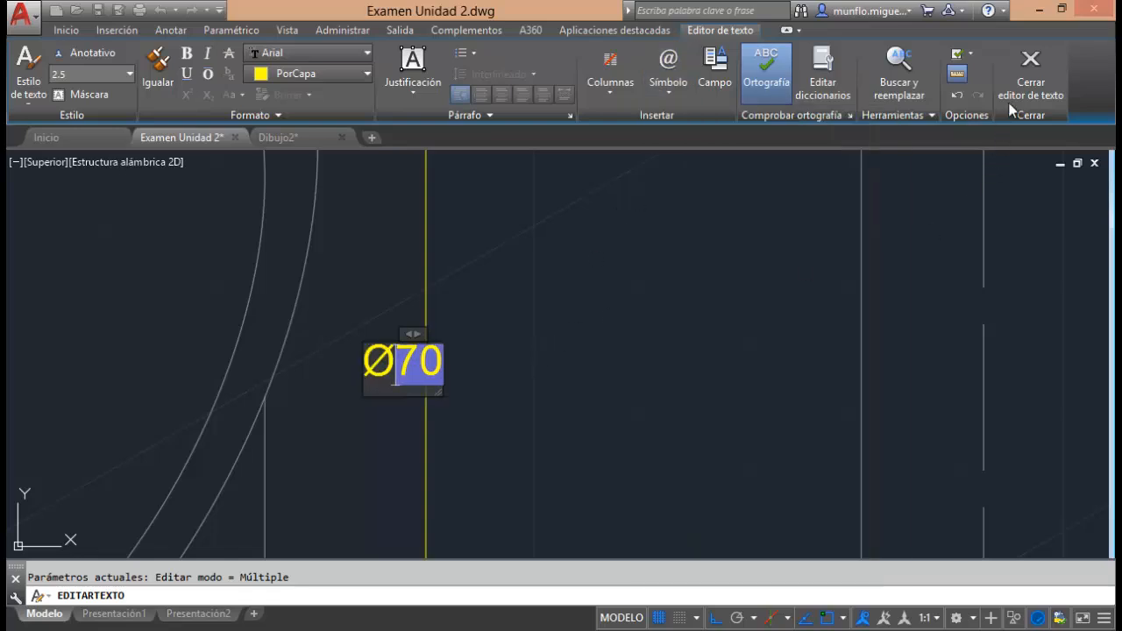
left_click(1031, 74)
scroll(557, 357, "down", 5)
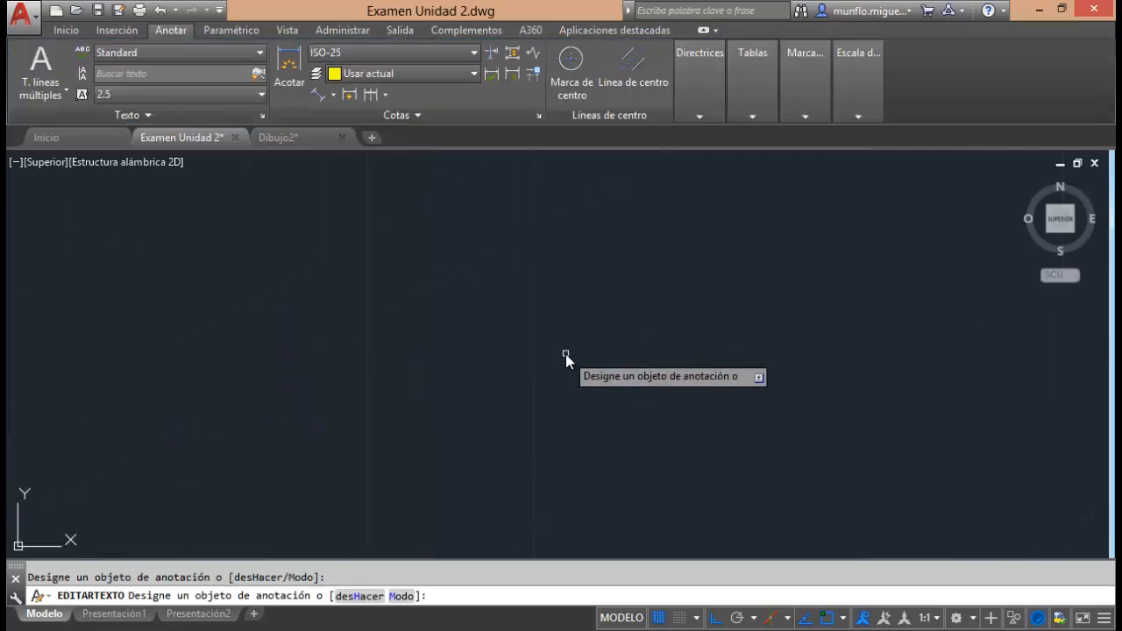
scroll(556, 354, "up", 2)
key("Escape")
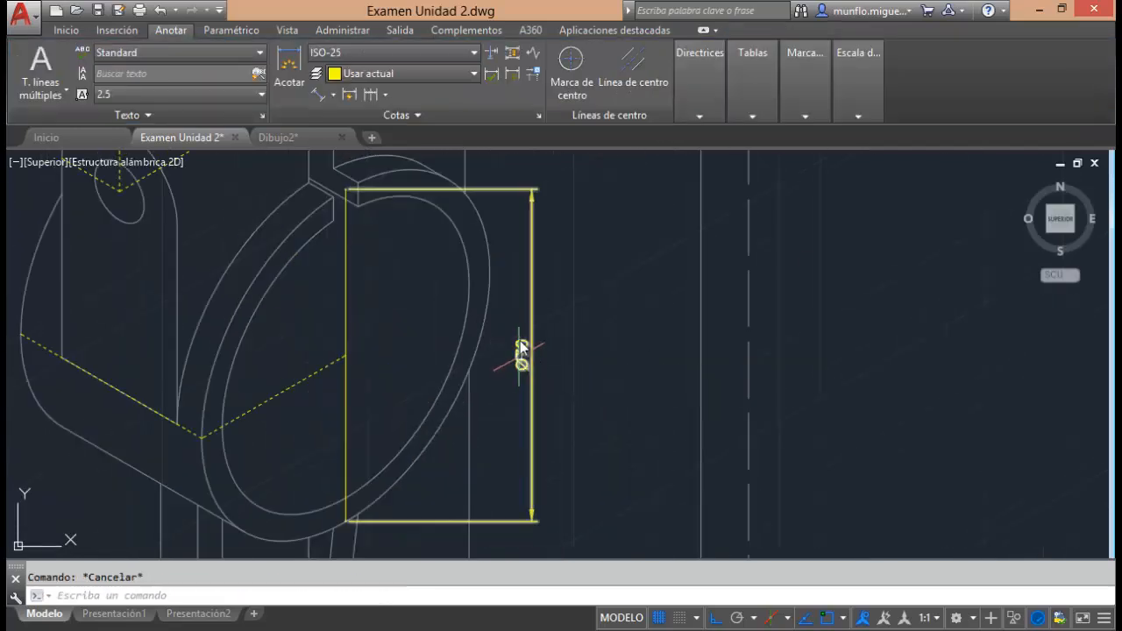
Make the ring's Ø70 dimension oblique, taking the angle from the two ends of the dashed centre line across the ring.
scroll(588, 338, "down", 2)
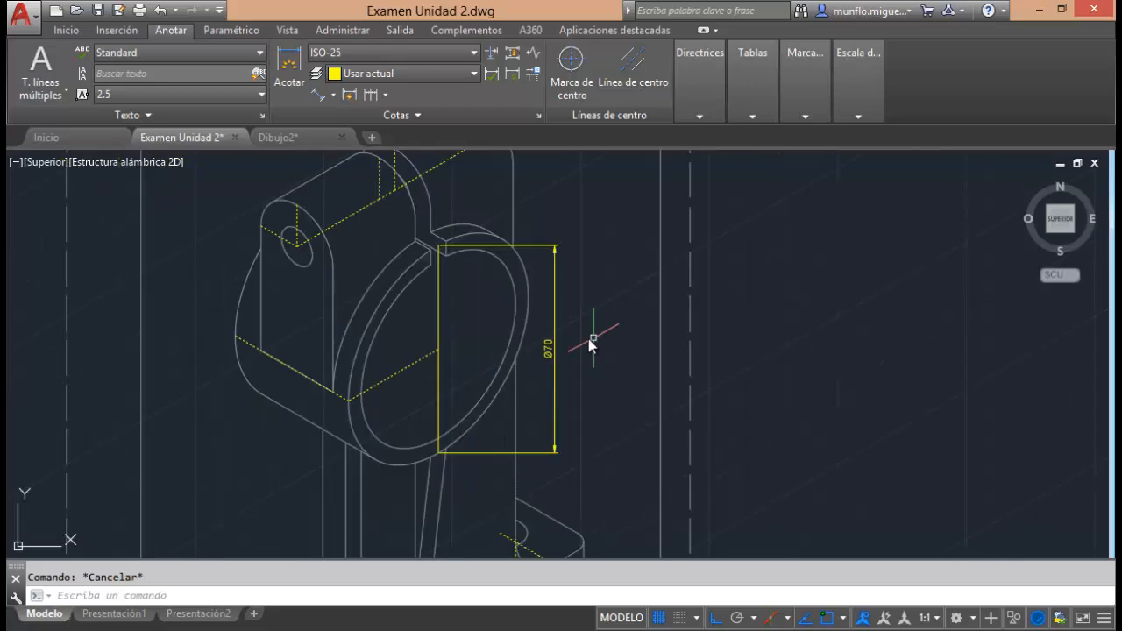
left_click(396, 112)
left_click(314, 137)
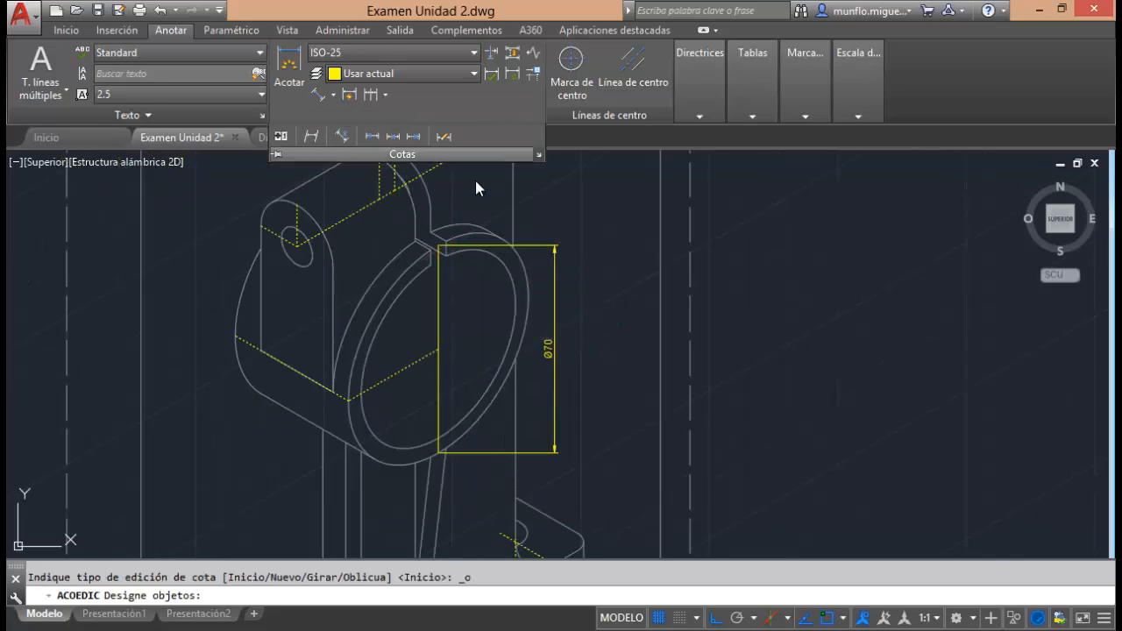
left_click(547, 247)
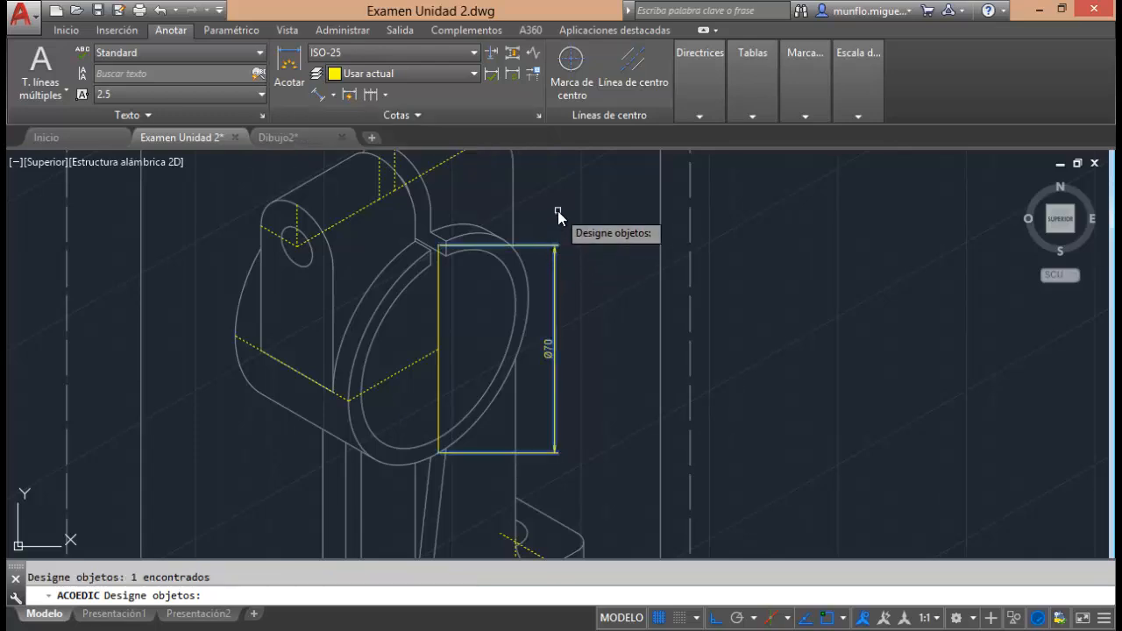
key("Return")
left_click(348, 401)
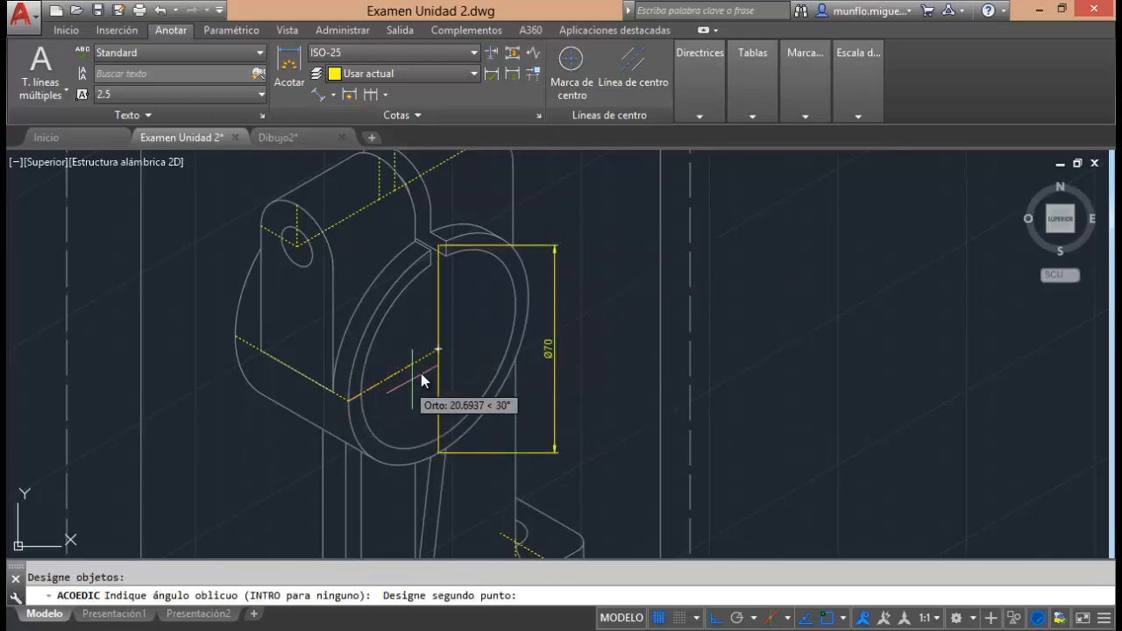
left_click(440, 352)
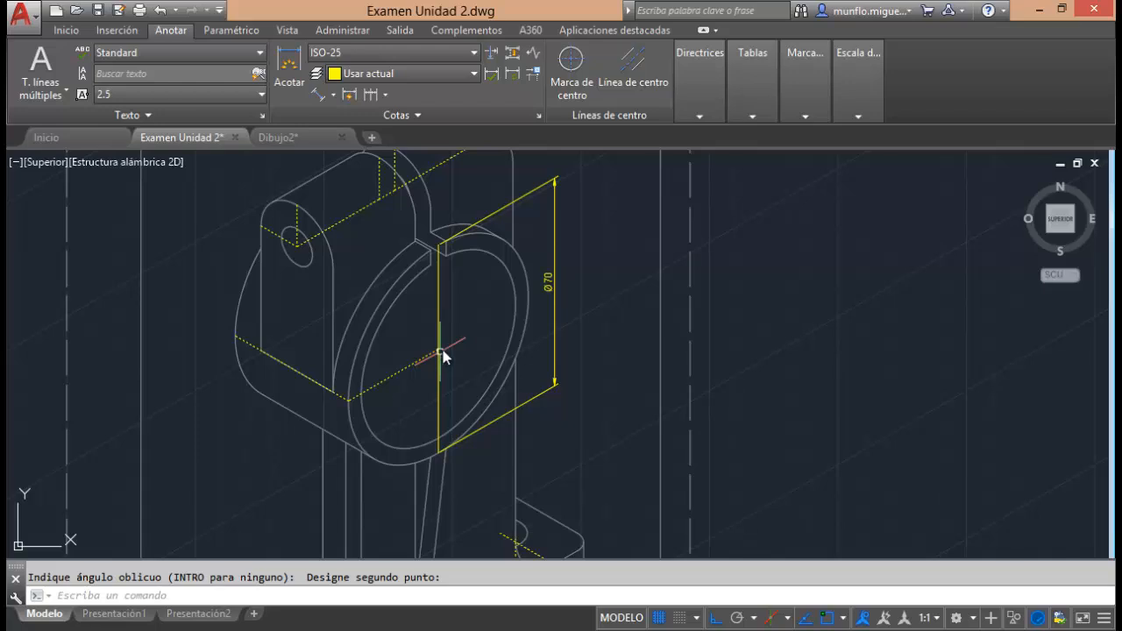
key("Escape")
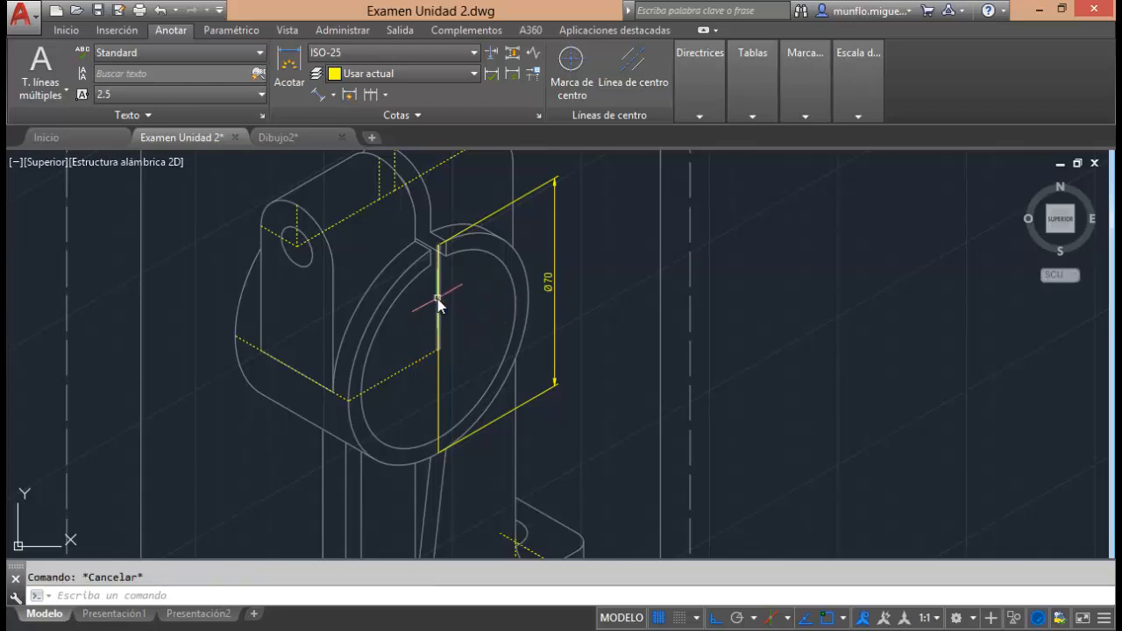
Delete the upper and lower vertical auxiliary lines at the large ring's centre.
left_click(437, 298)
key("Delete")
left_click(437, 377)
key("Delete")
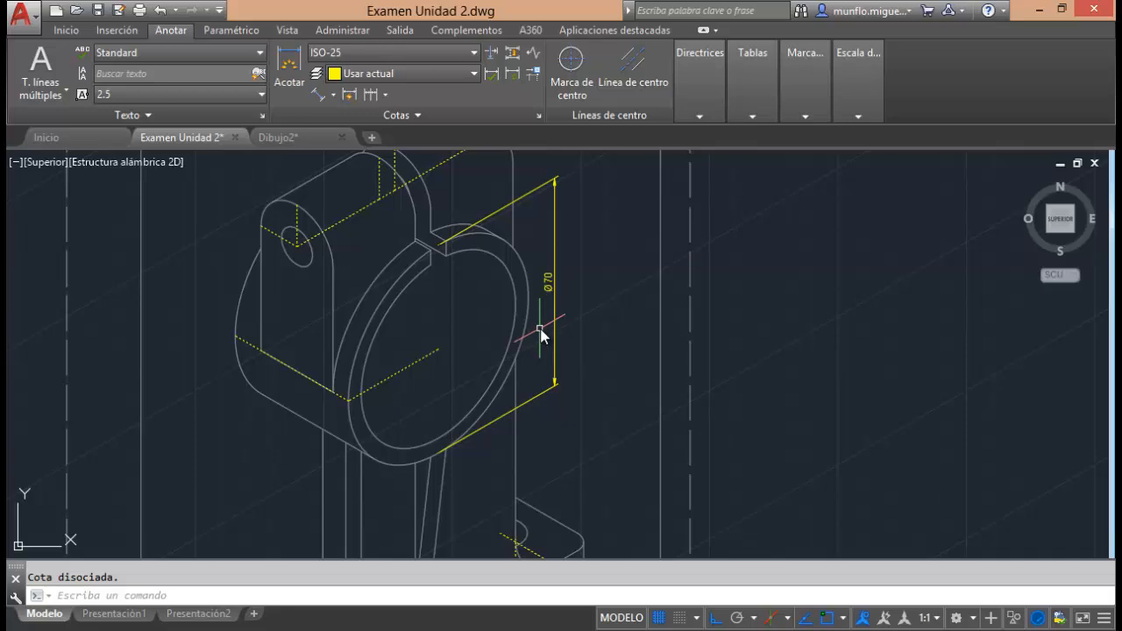
scroll(541, 335, "down", 2)
scroll(542, 335, "down", 2)
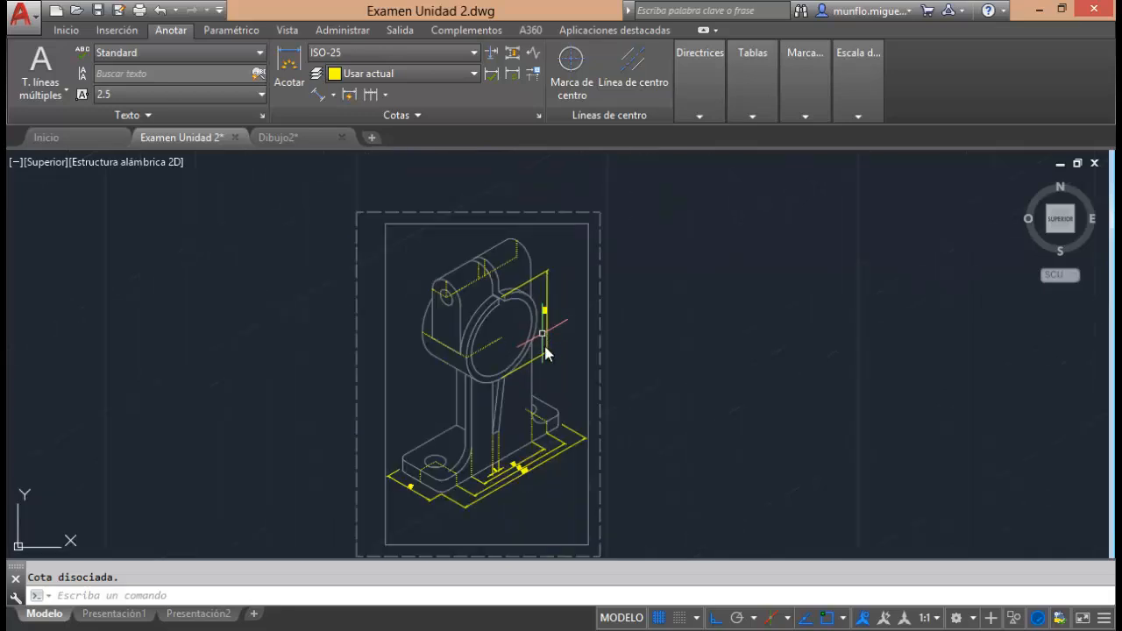
Place a multileader with its arrowhead on the rear lug's rounded edge and its landing above the outline, with ortho mode off.
scroll(542, 235, "up", 5)
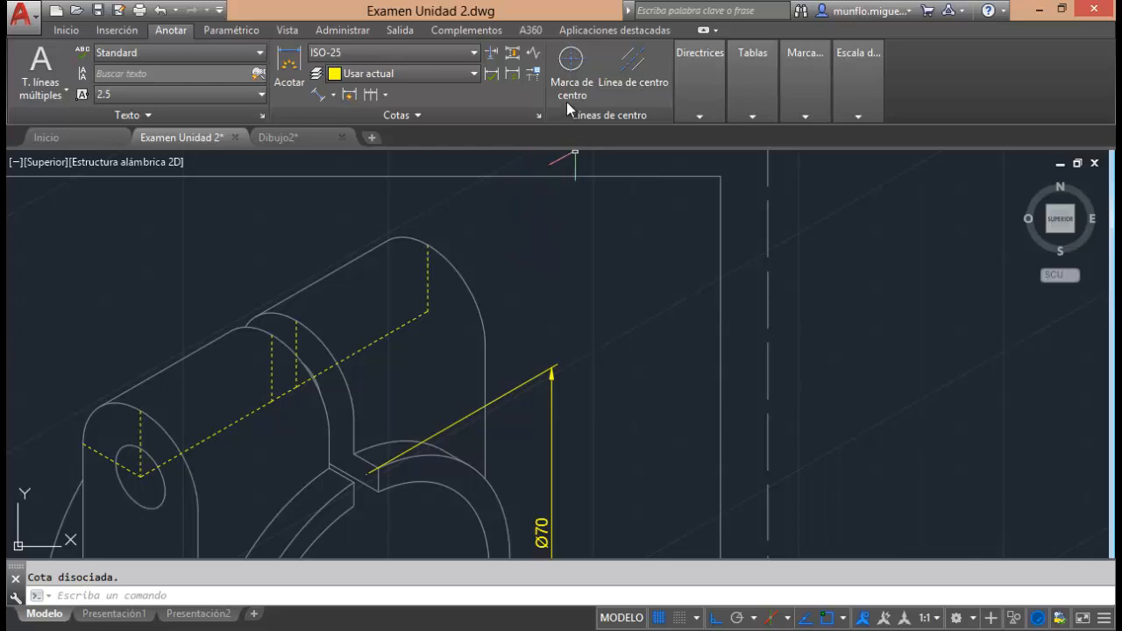
left_click(697, 118)
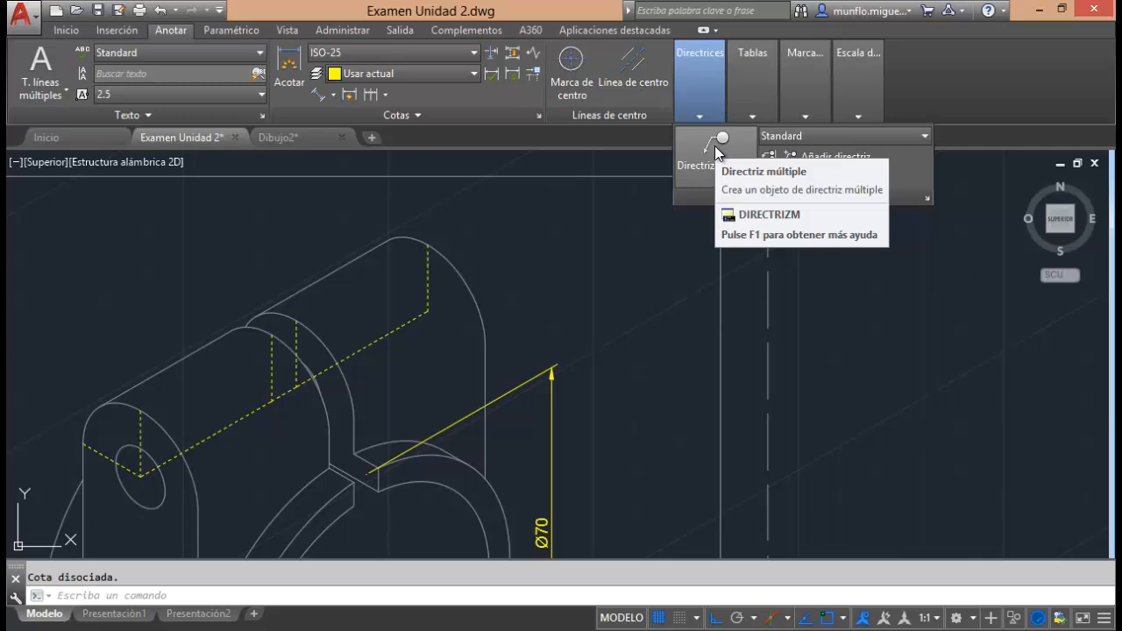
left_click(716, 151)
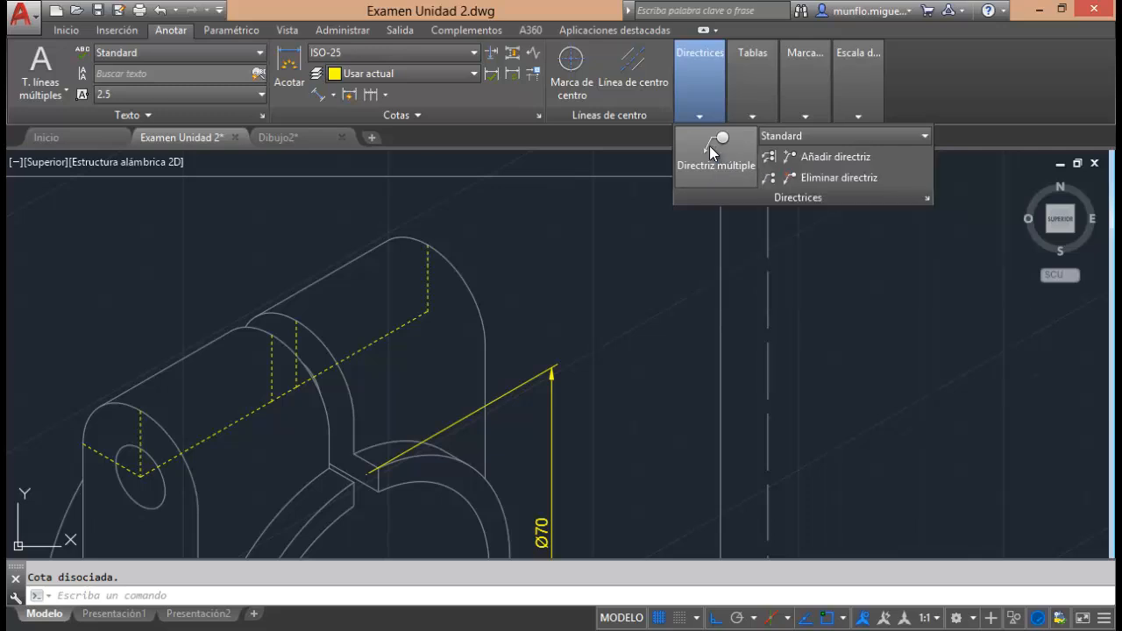
left_click(459, 267)
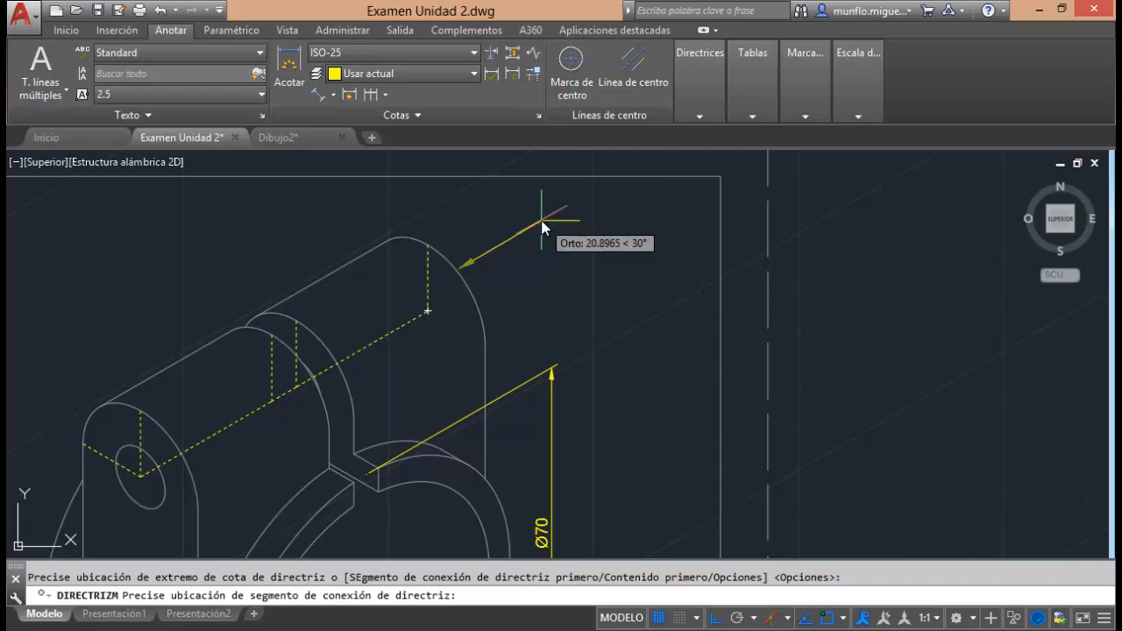
left_click(716, 617)
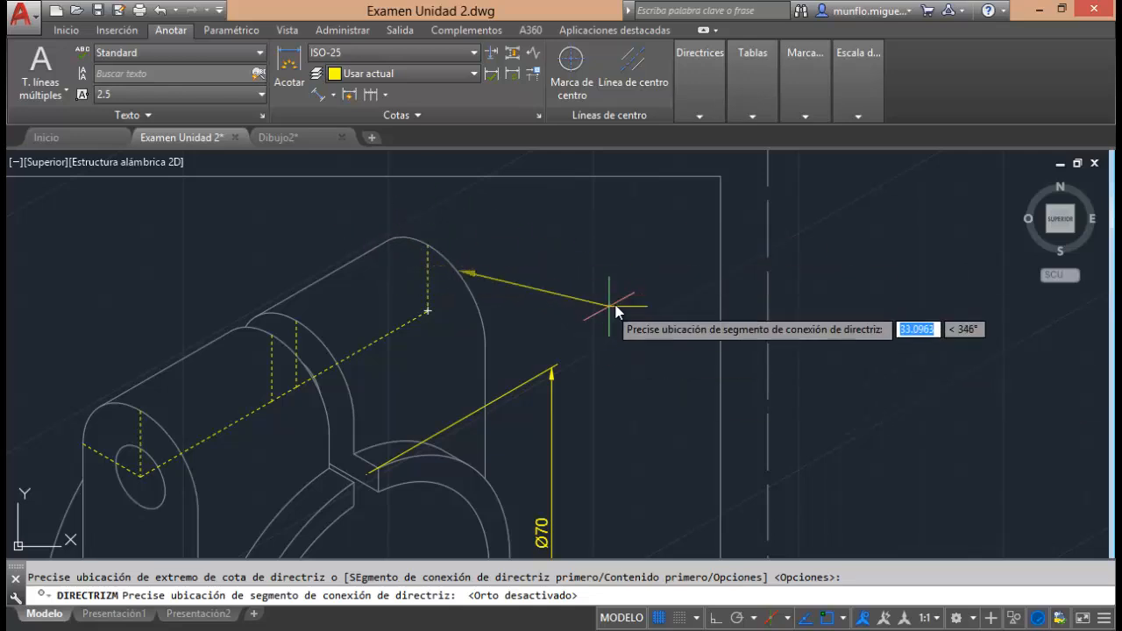
left_click(503, 219)
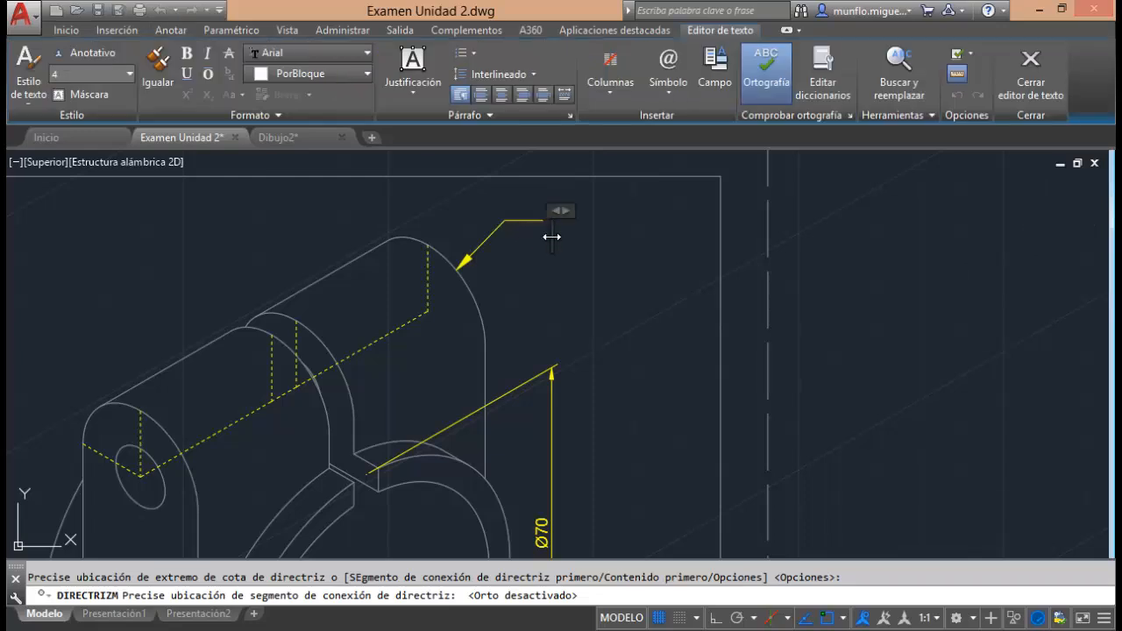
Check the front lug's radius in the Examen Unidad 2-Modelo PDF and enter R14 as the multileader text.
type("r")
key("BackSpace")
type("r")
key("BackSpace")
type("R")
key("super+Down")
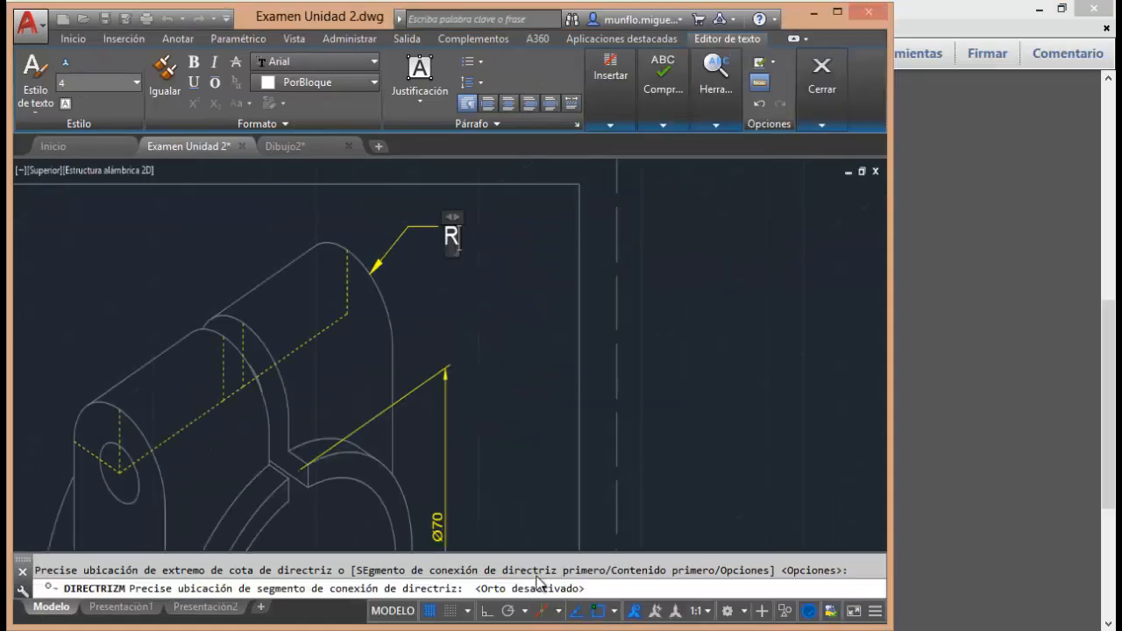
mouse_move(507, 629)
left_click(603, 571)
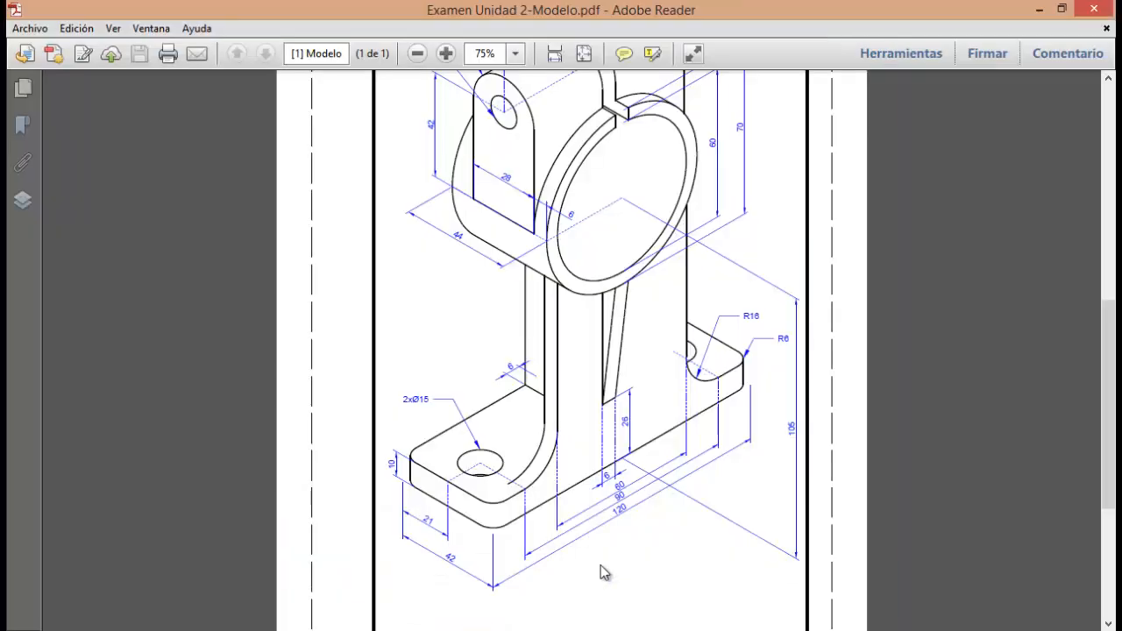
scroll(581, 450, "up", 3)
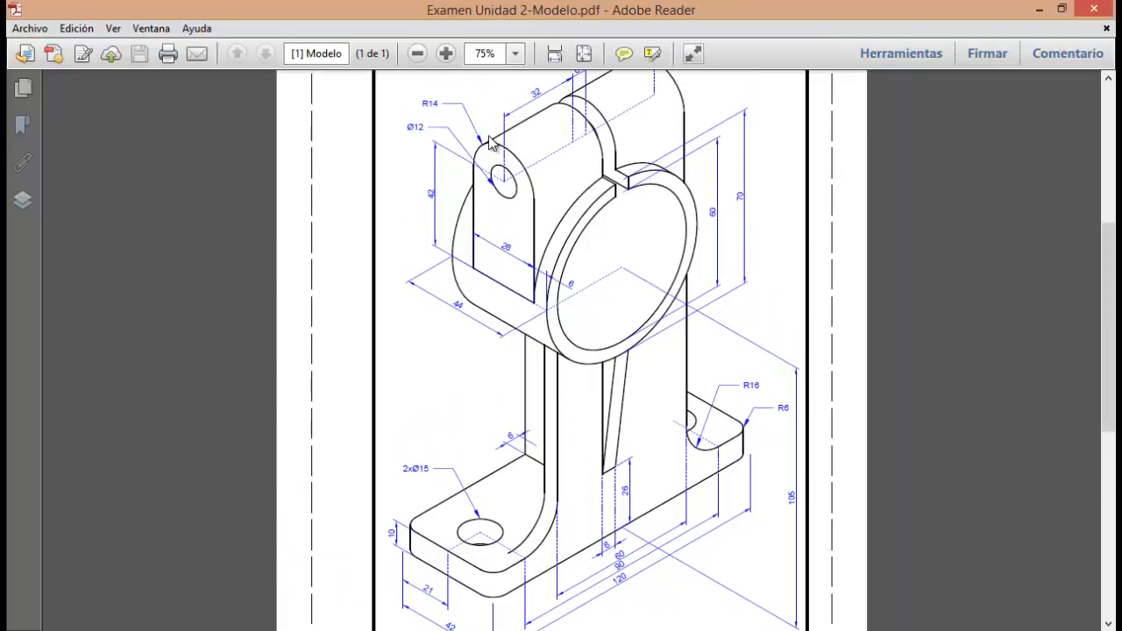
mouse_move(441, 629)
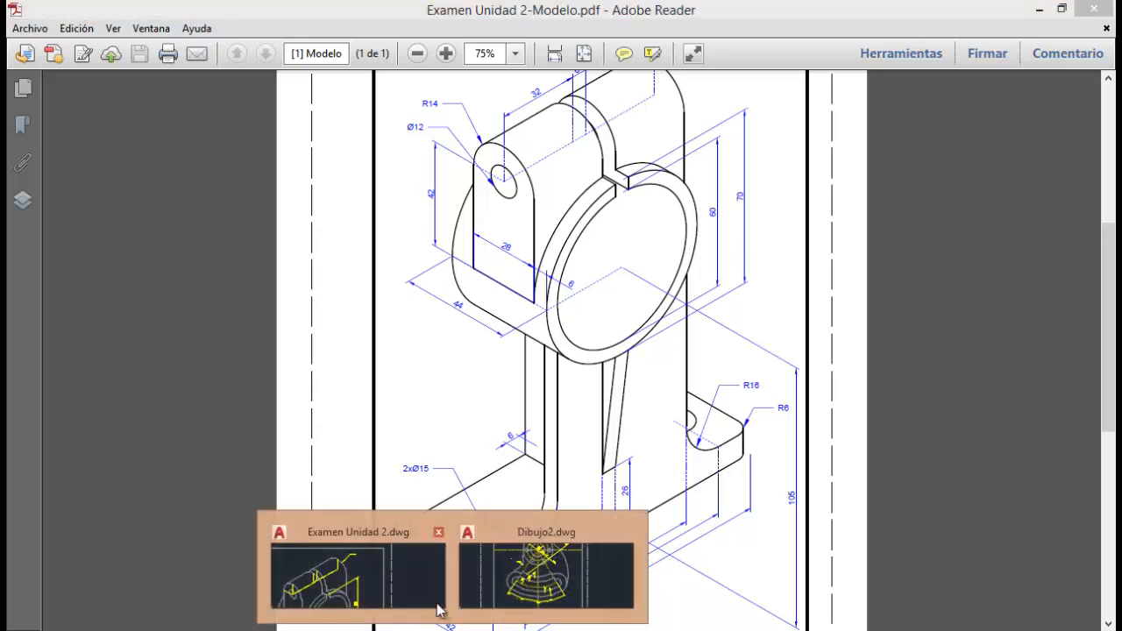
left_click(385, 587)
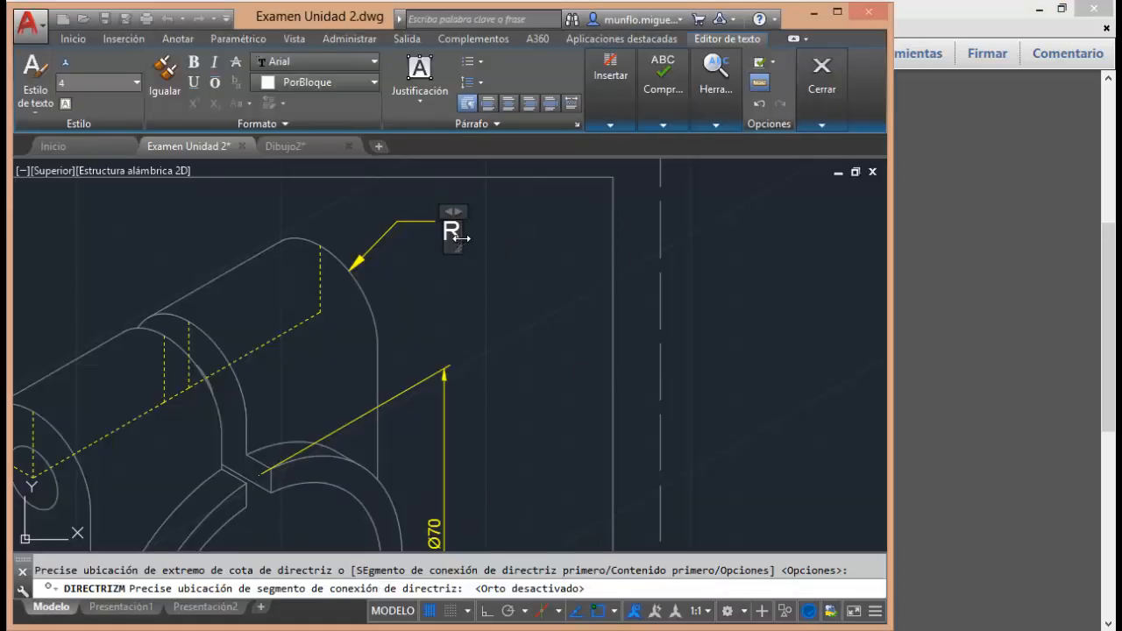
type("14")
Set the R14 leader text height to 2.5 and finish the text edit.
left_click_drag(488, 232, 442, 243)
left_click(135, 82)
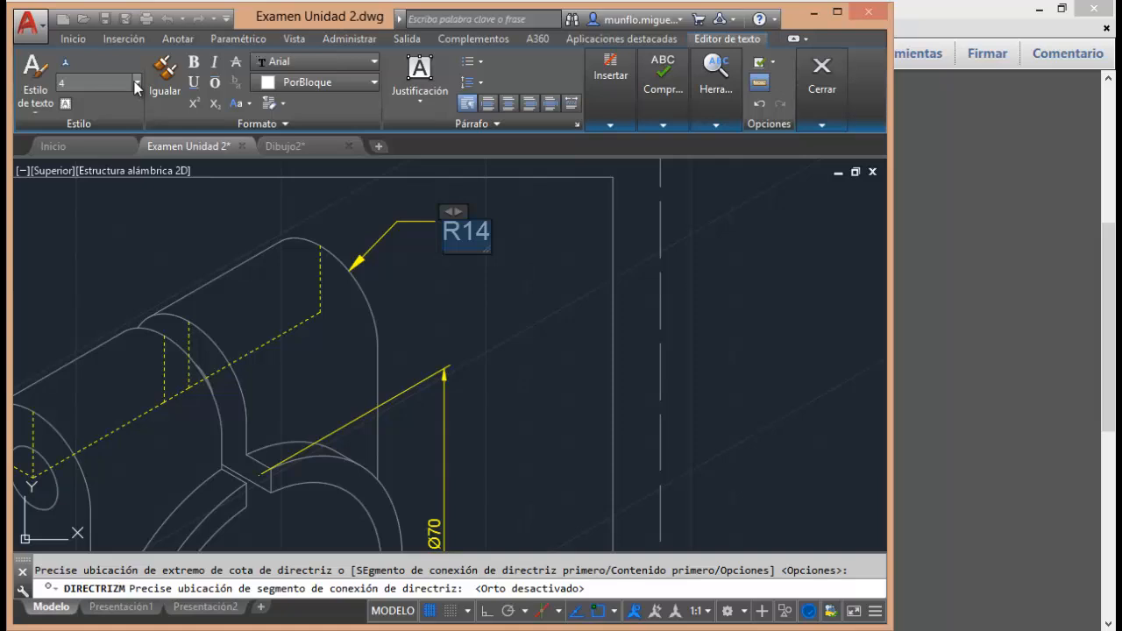
left_click(105, 107)
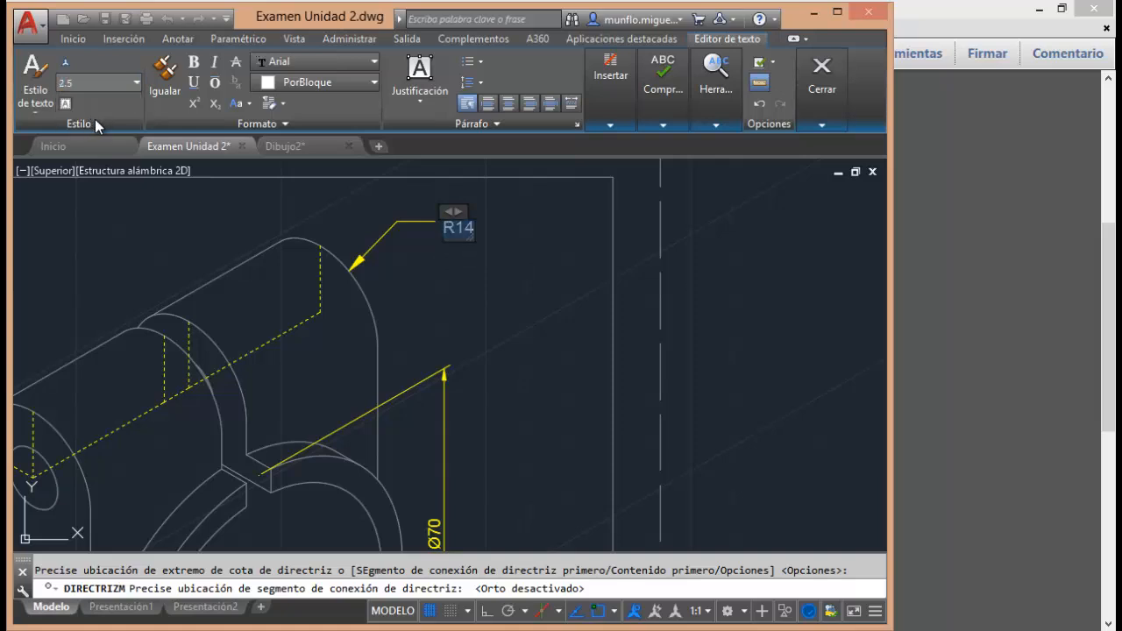
left_click(824, 83)
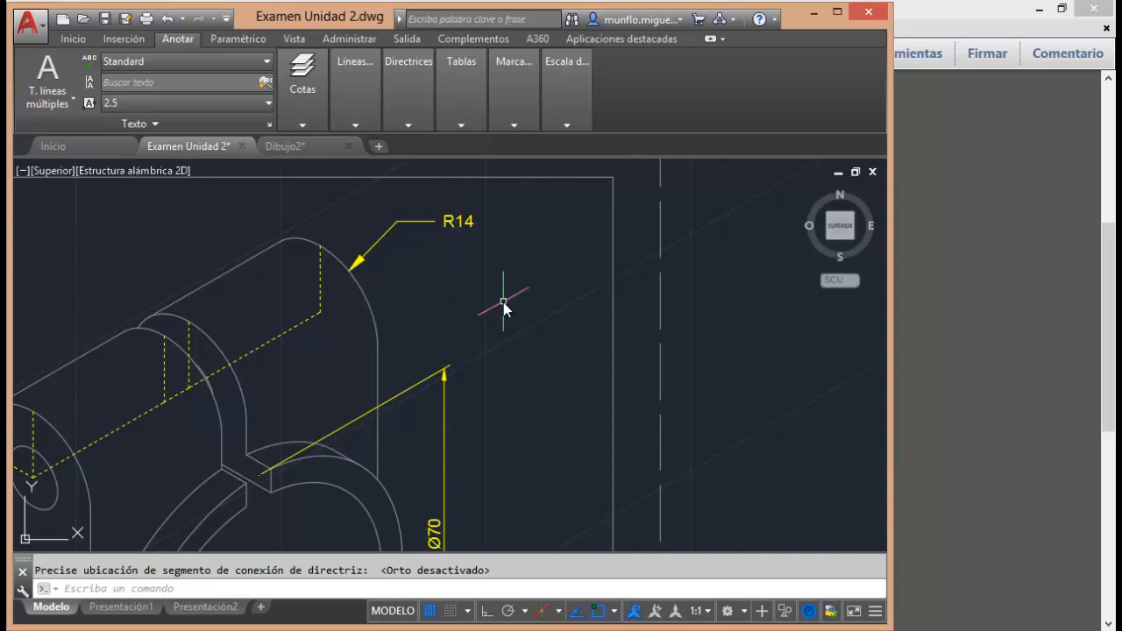
Open the linetype selection for the cotas layer in the layer properties manager.
scroll(508, 299, "up", 3)
scroll(507, 295, "down", 8)
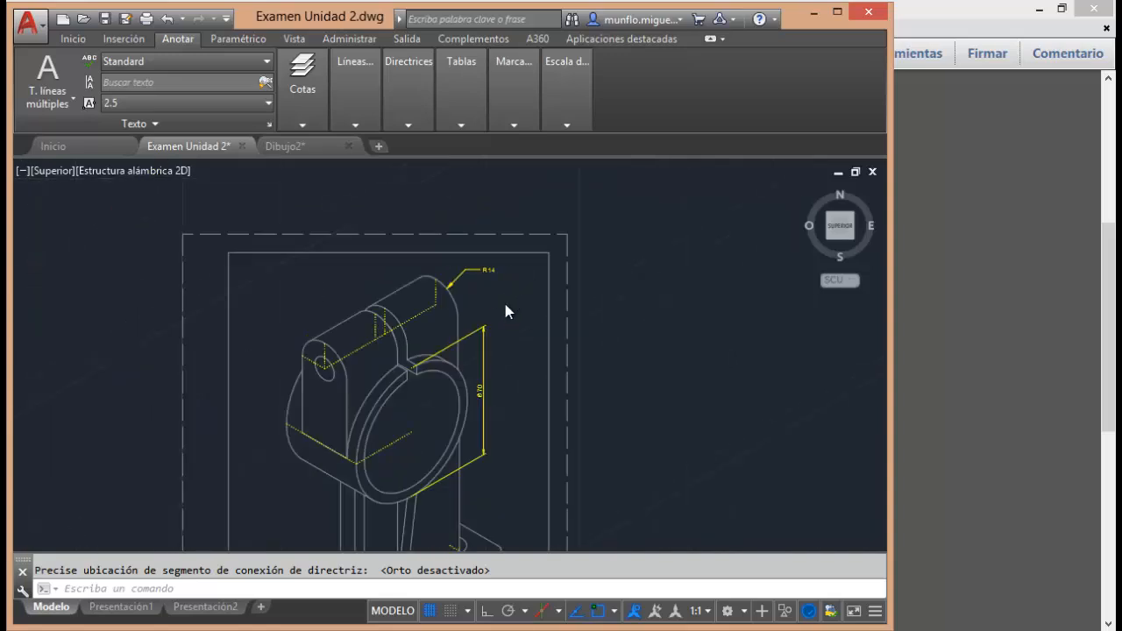
scroll(426, 351, "up", 2)
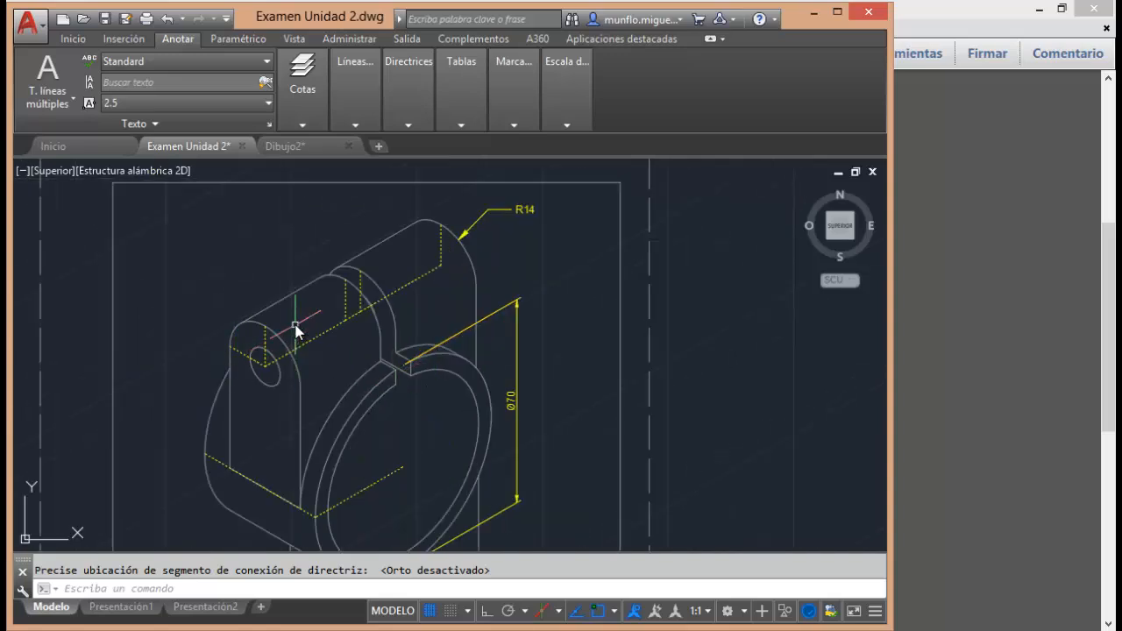
key("Escape")
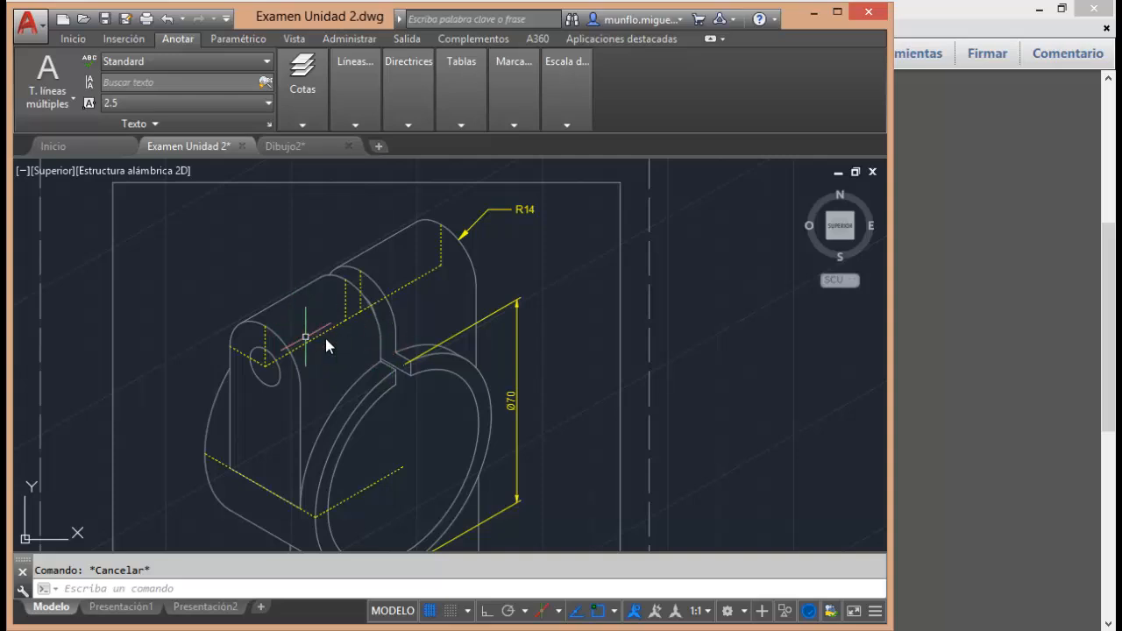
left_click(77, 40)
mouse_move(486, 124)
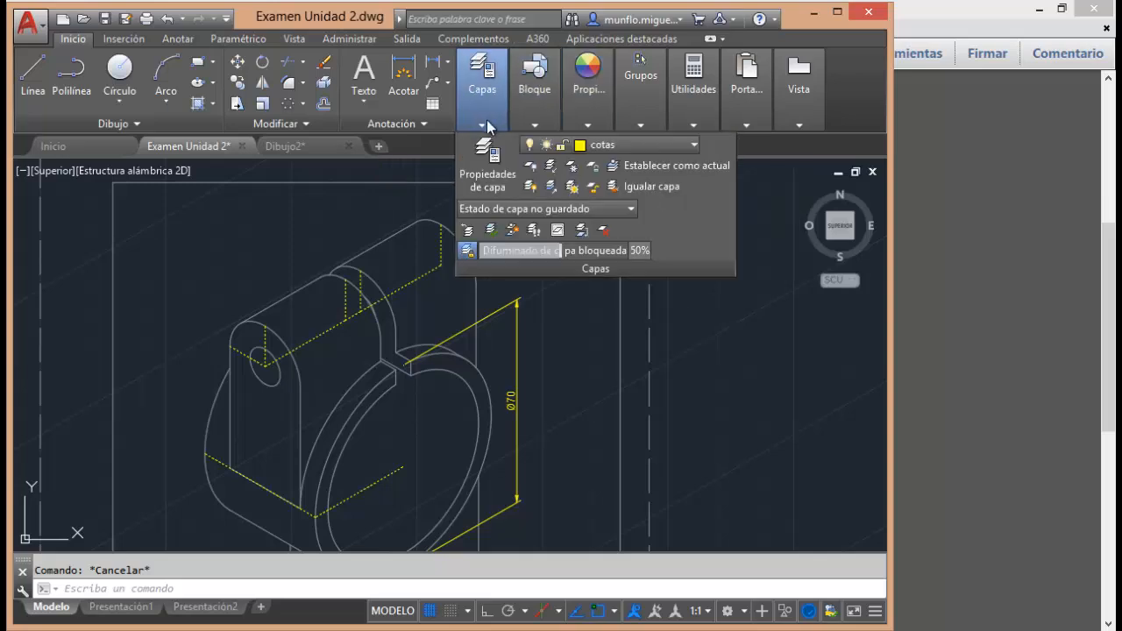
left_click(485, 176)
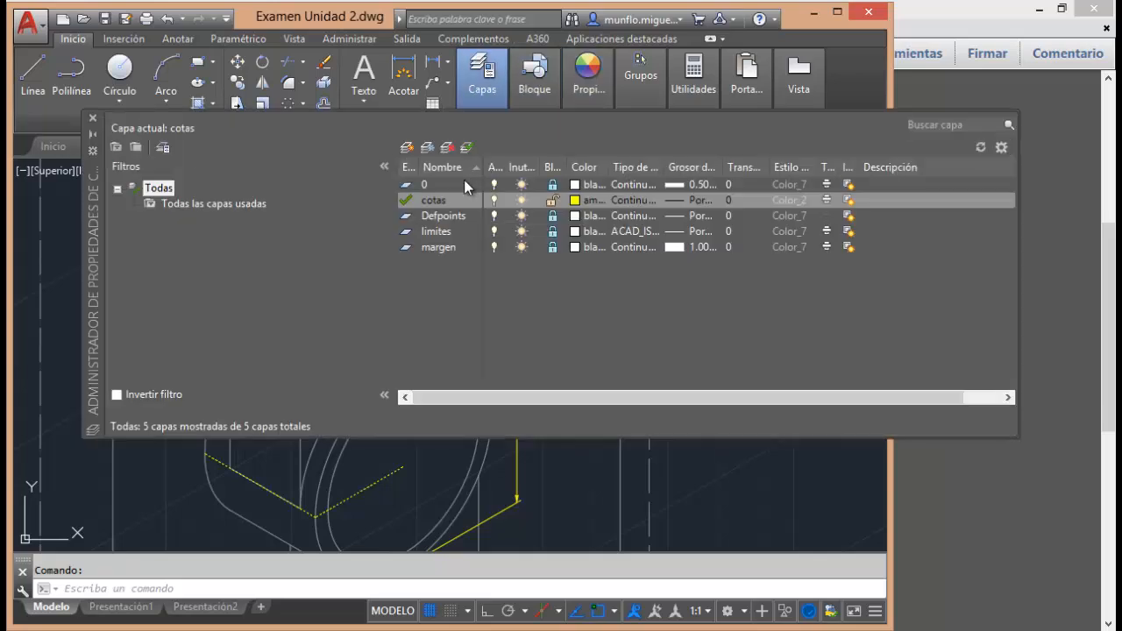
left_click(642, 203)
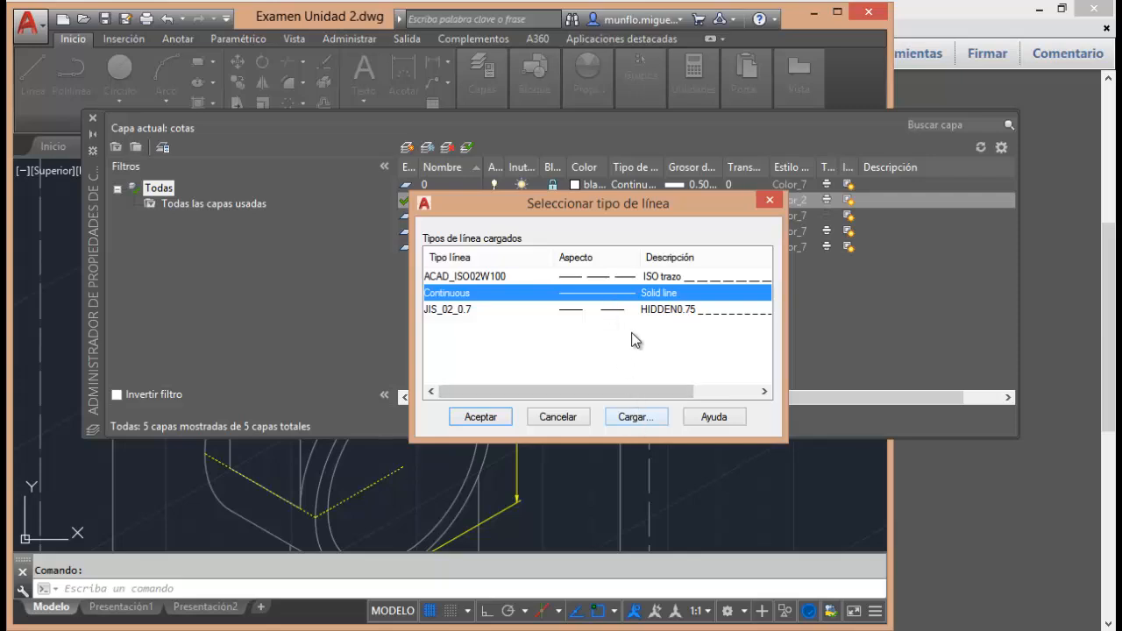
Cancel the linetype selection for the cotas layer and close the layer properties manager.
left_click(557, 417)
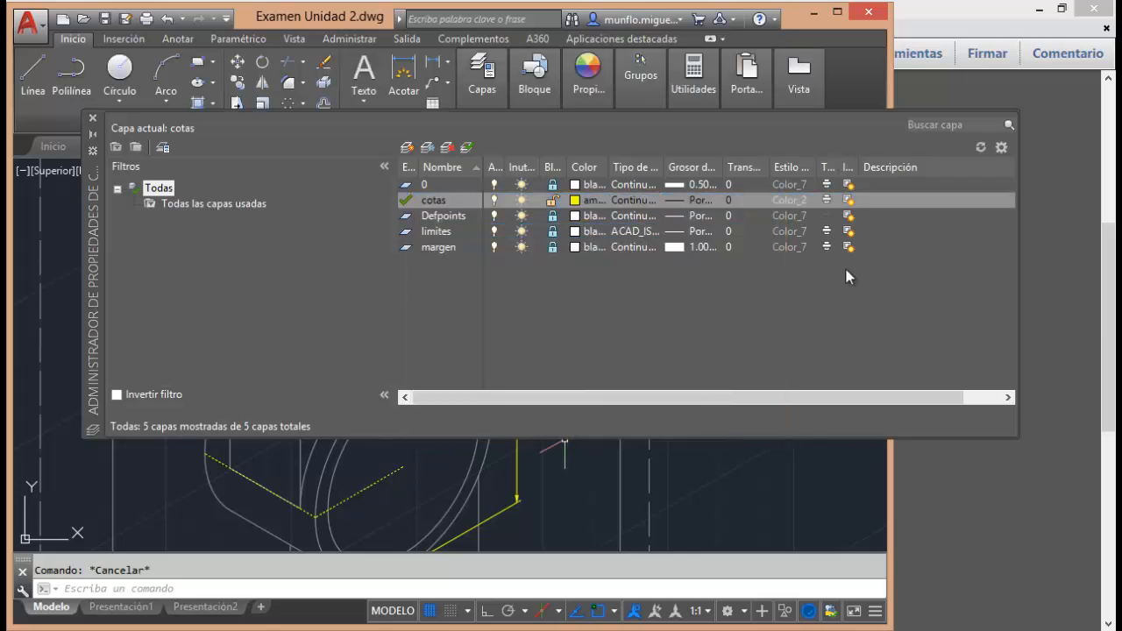
left_click(93, 118)
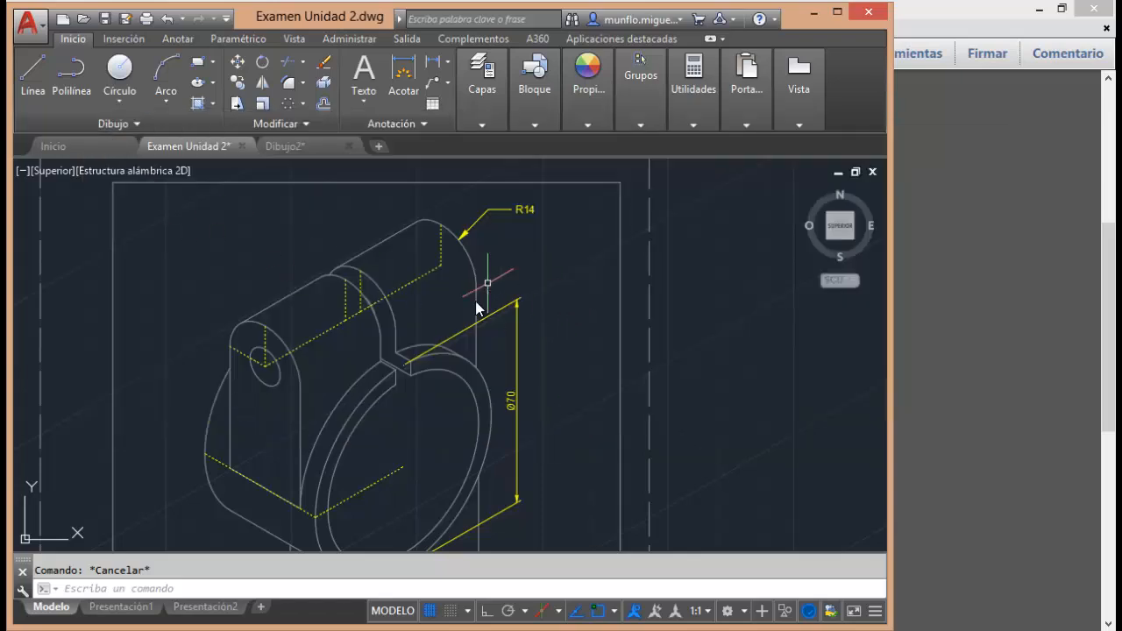
Erase the dashed auxiliary line running from the large ring's centre to its outer edge.
scroll(451, 323, "up", 2)
scroll(457, 317, "down", 2)
scroll(433, 351, "down", 1)
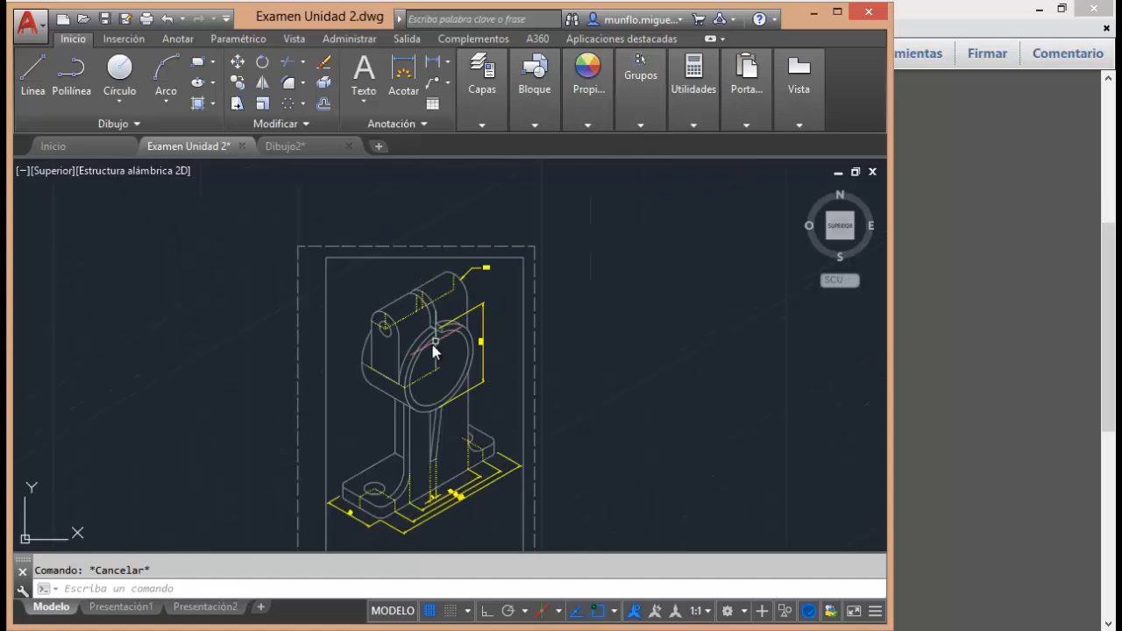
scroll(380, 418, "up", 4)
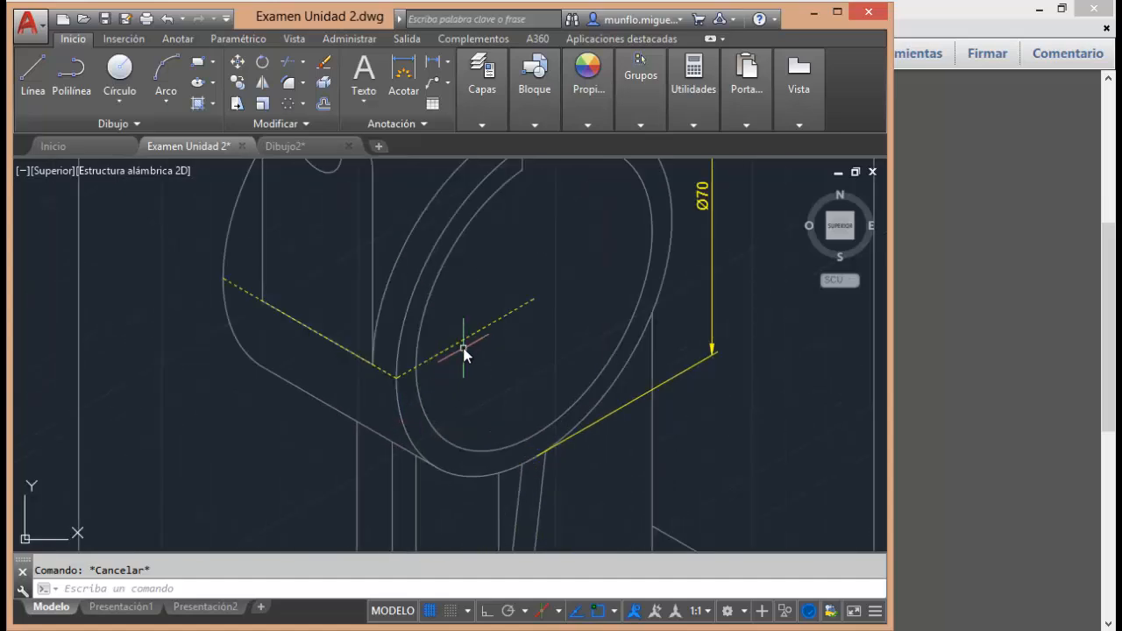
left_click(465, 337)
key("Delete")
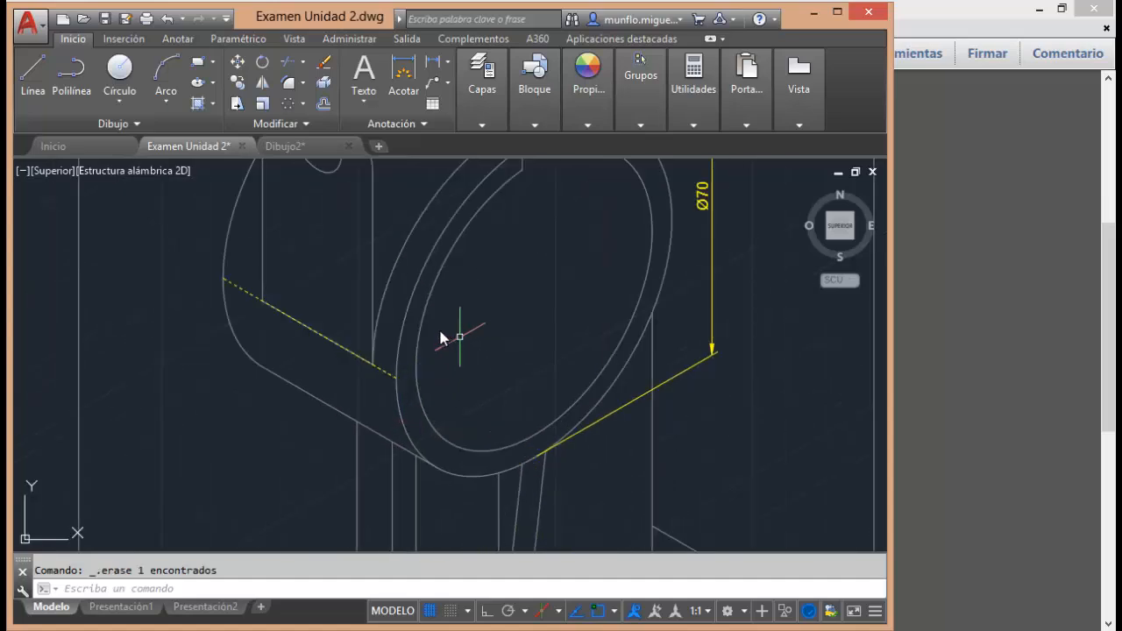
Draw a 35-unit line from the large ring's centre to the front end of the dashed depth line on its outer edge.
left_click(34, 75)
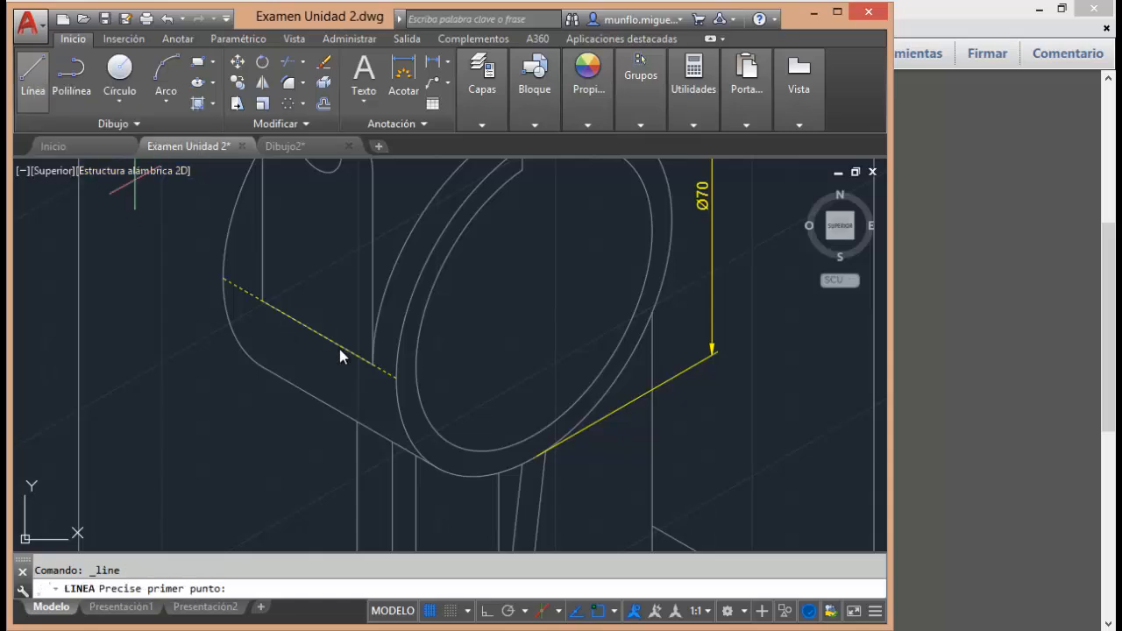
left_click(534, 299)
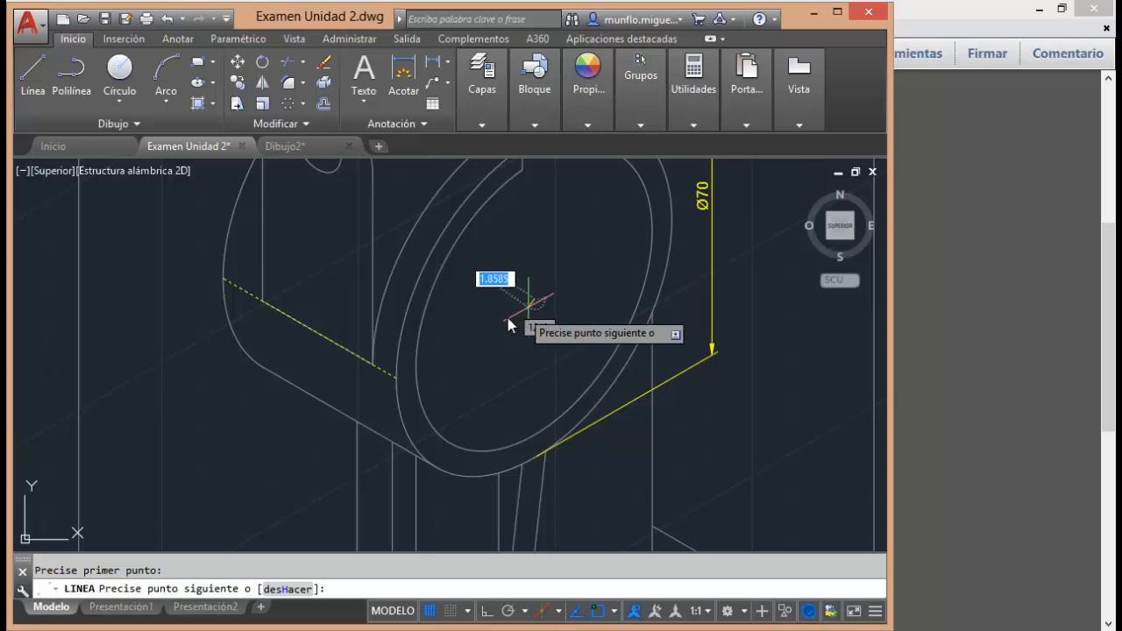
left_click(396, 380)
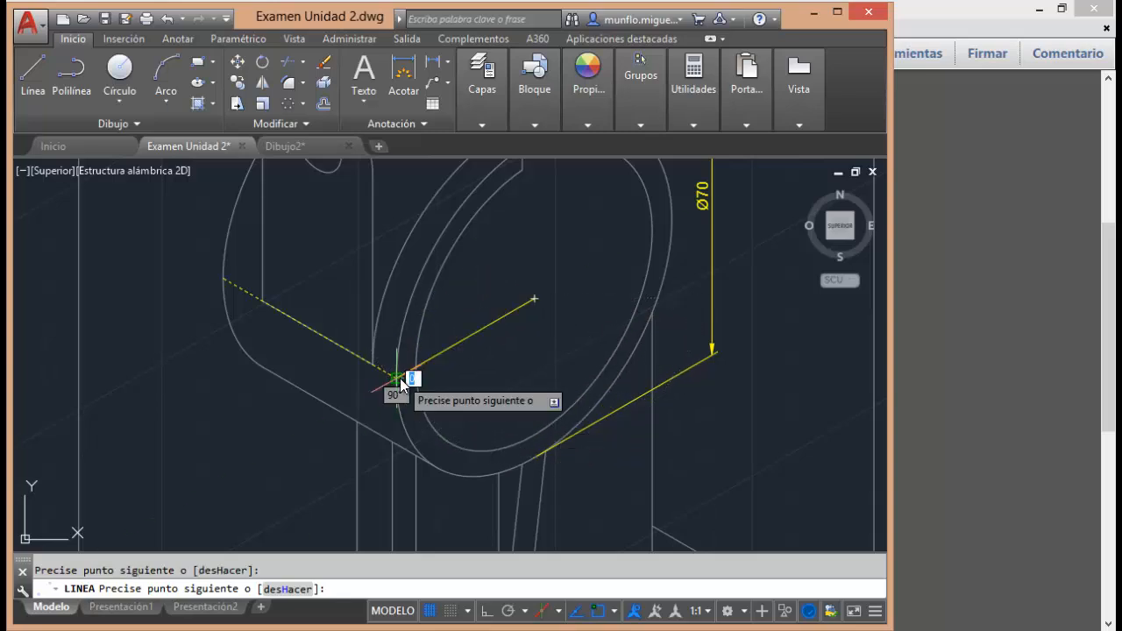
key("Escape")
key("Escape")
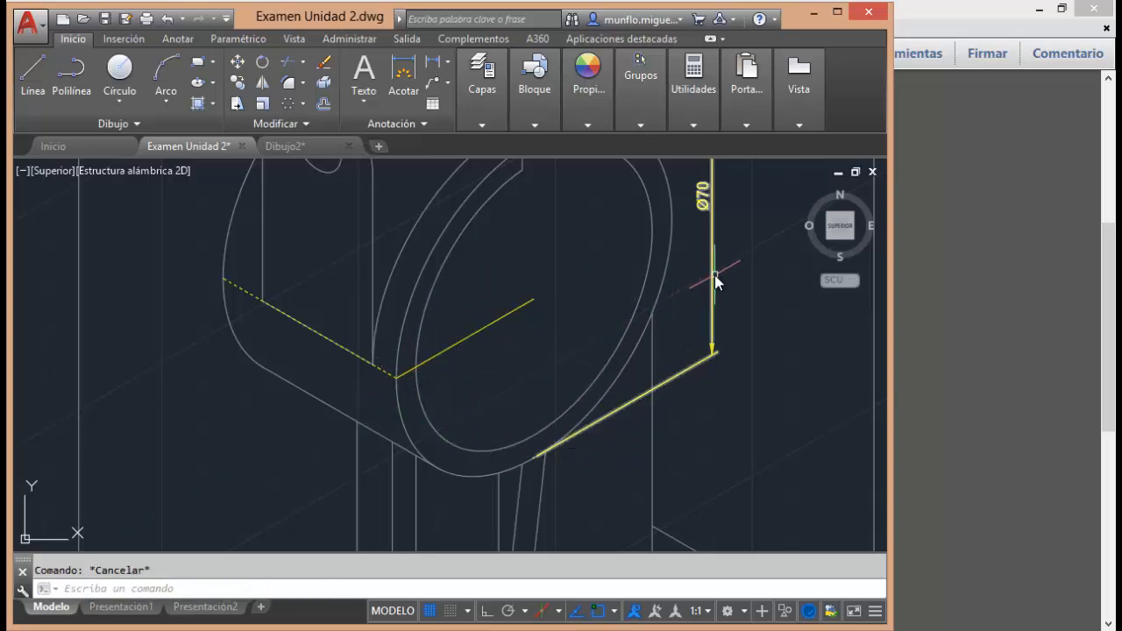
Set the linetype of the new line inside the ring to JIS_02_0.7 in its properties.
mouse_move(479, 329)
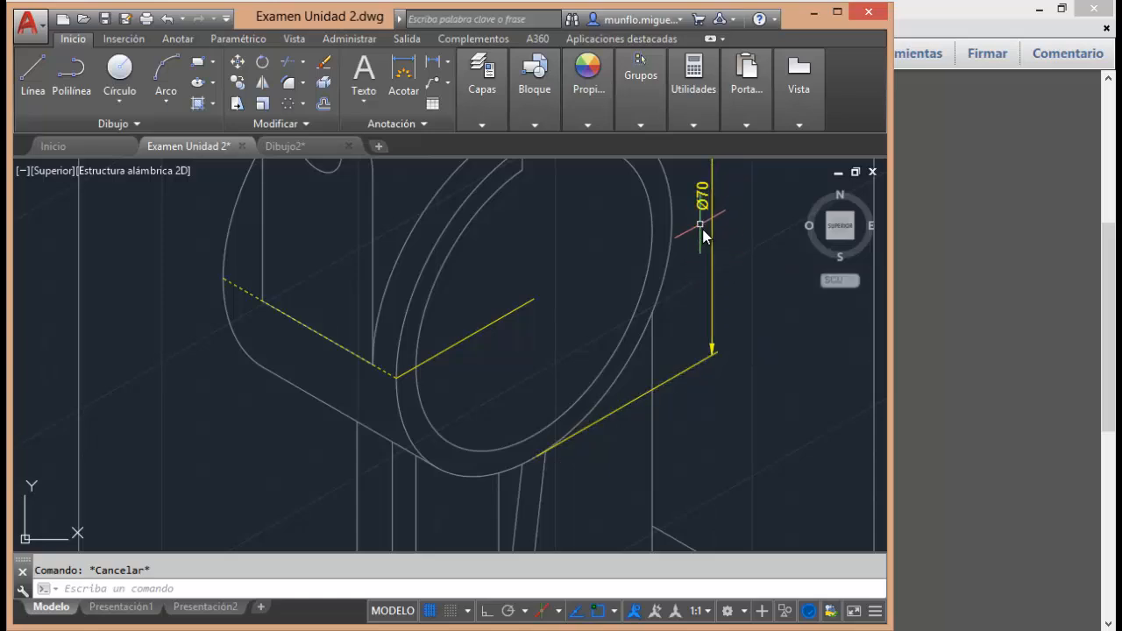
left_click(469, 336)
right_click(470, 340)
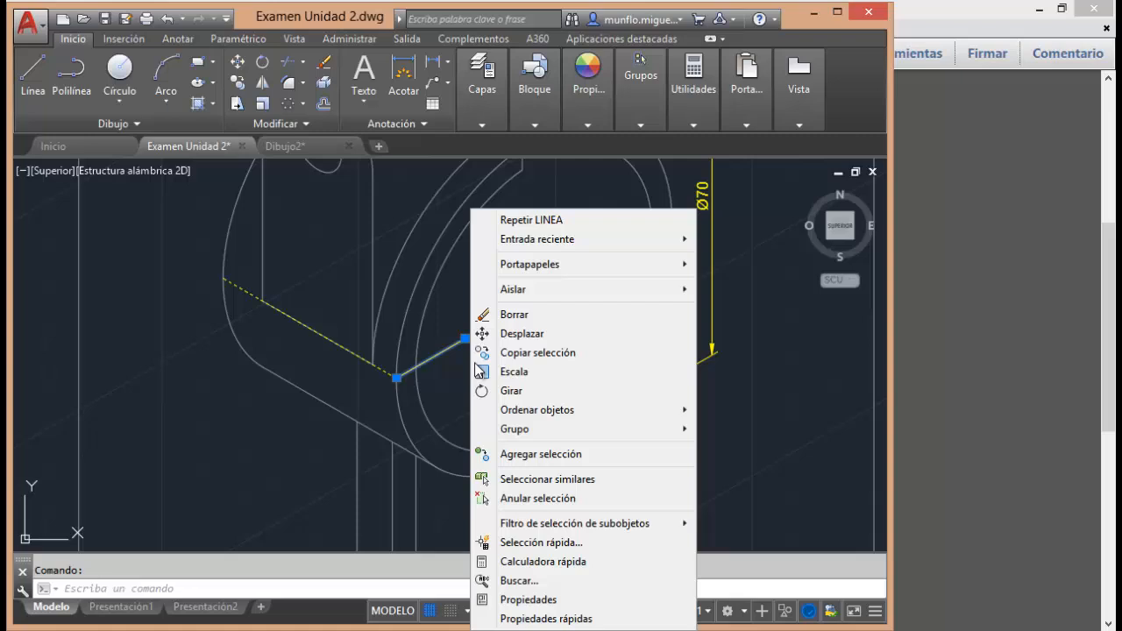
left_click(530, 599)
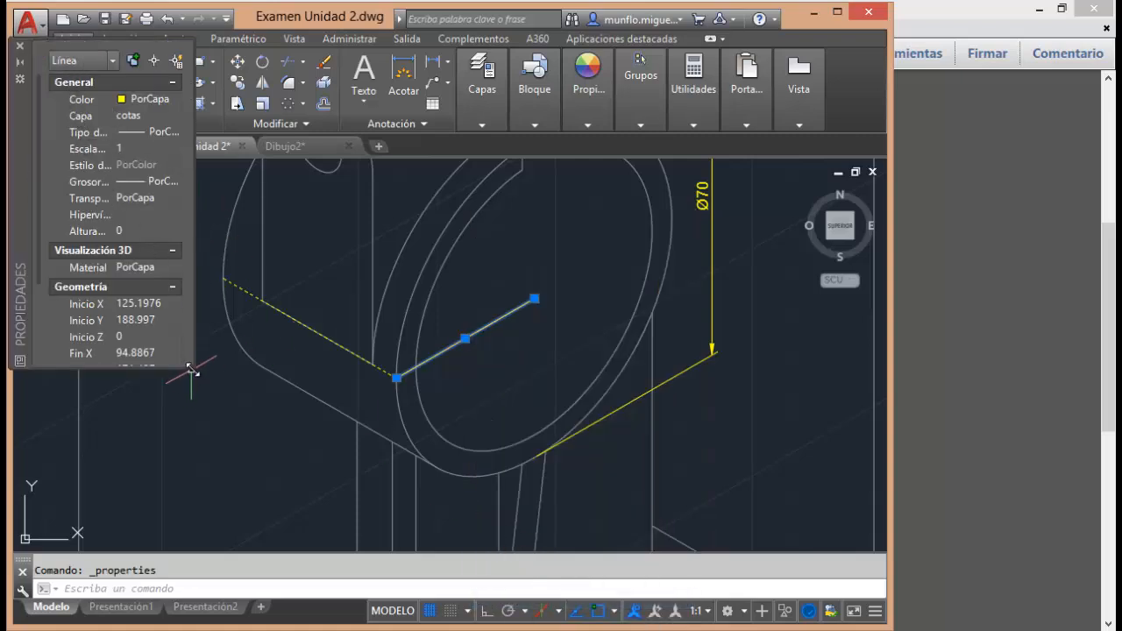
left_click_drag(191, 368, 386, 483)
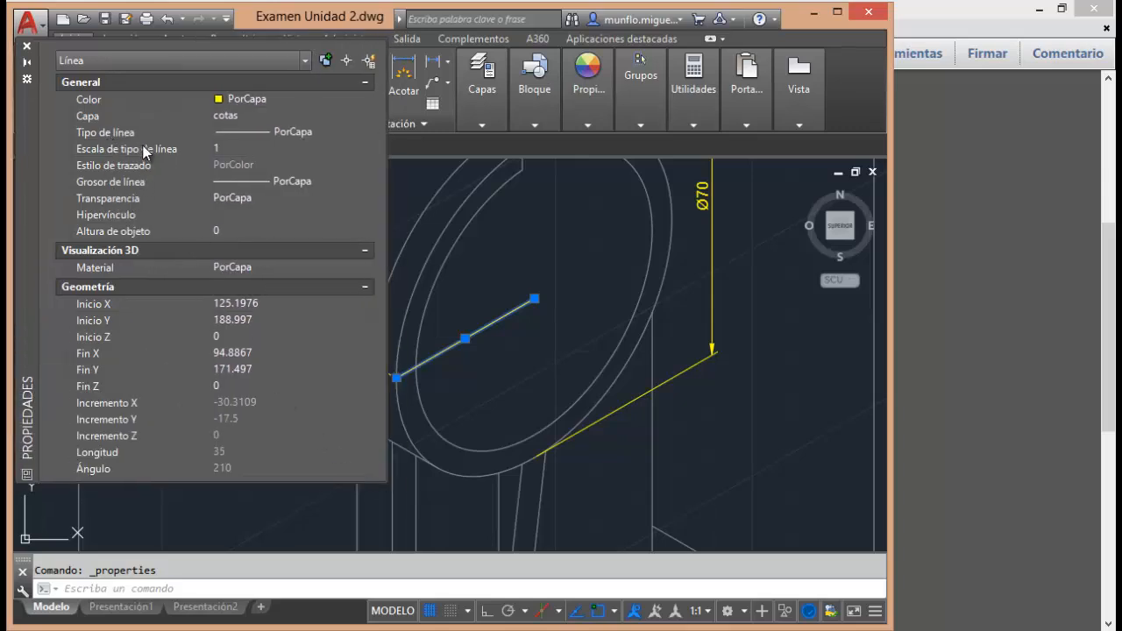
left_click(296, 133)
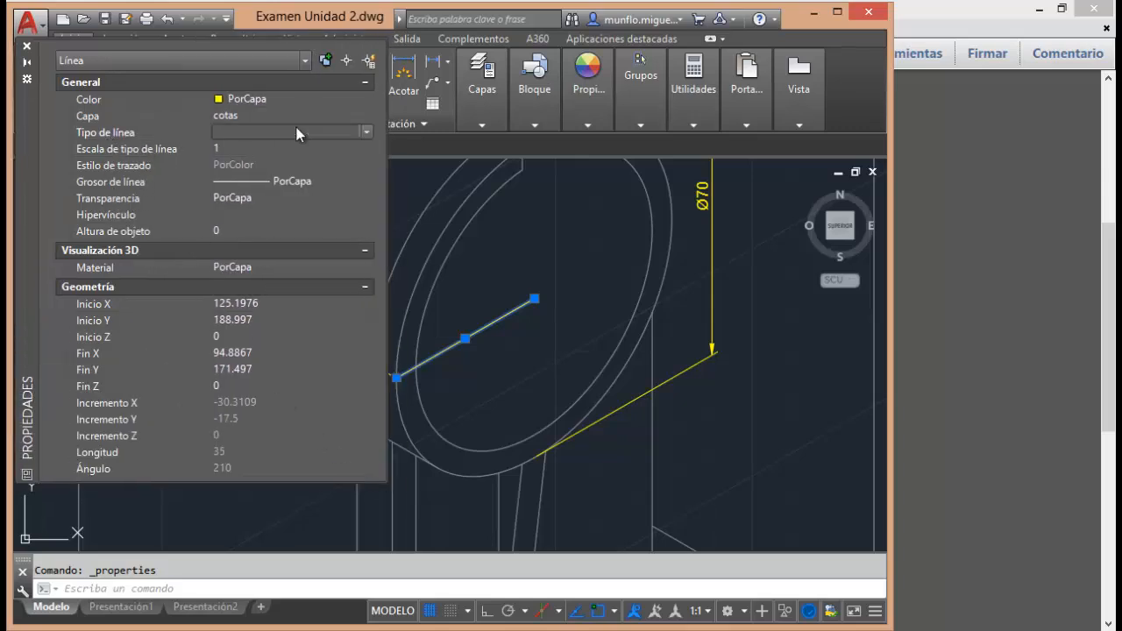
left_click(367, 130)
left_click(296, 214)
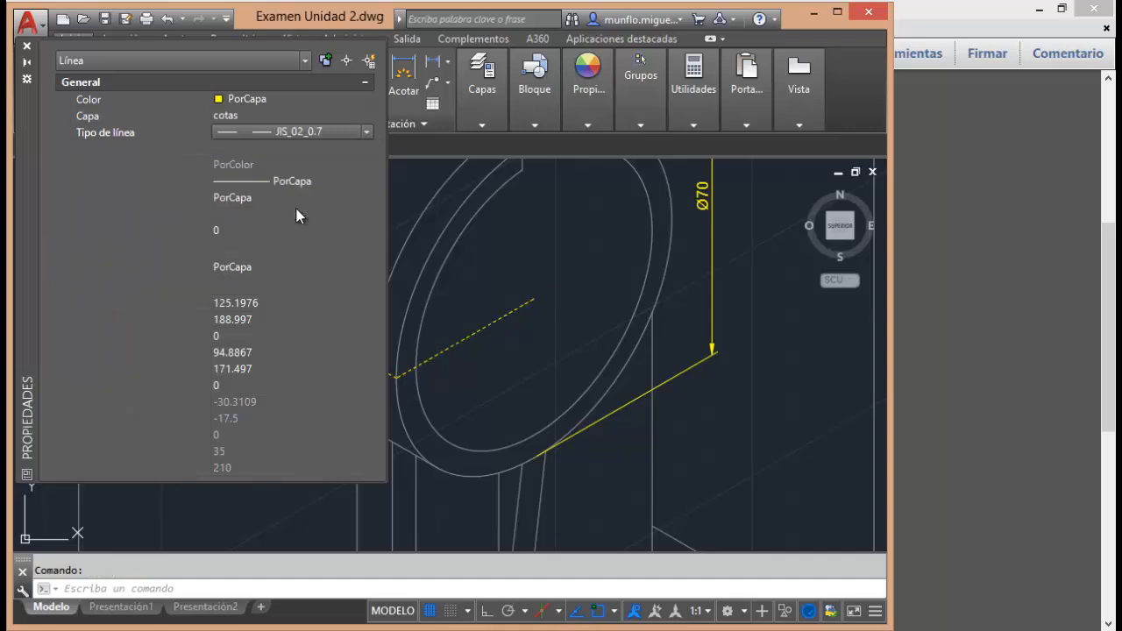
left_click(26, 48)
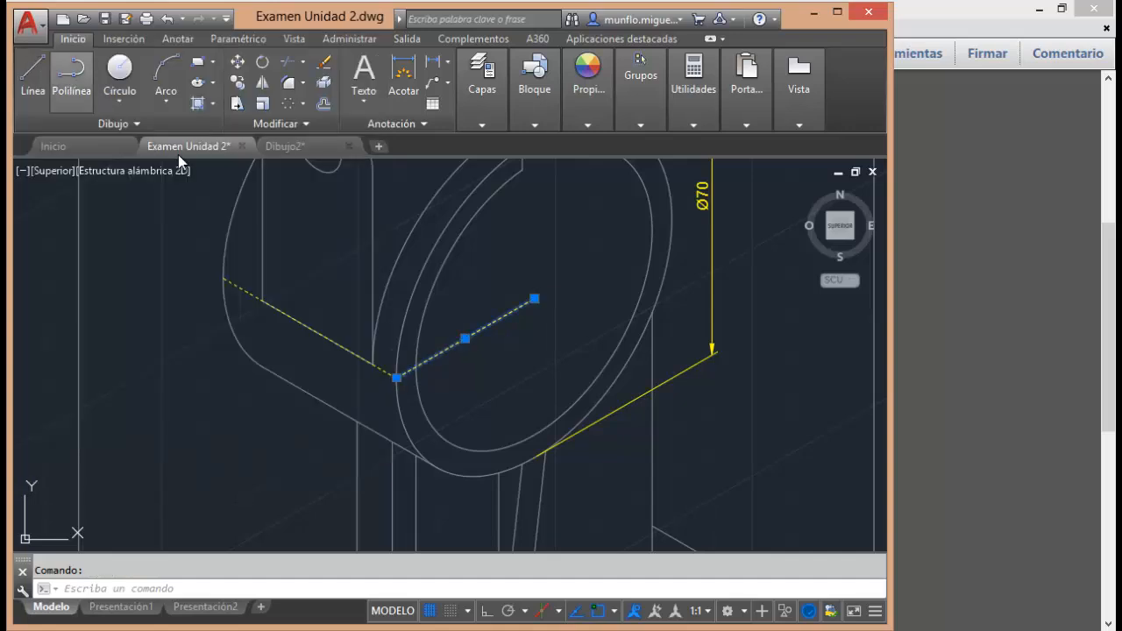
key("Escape")
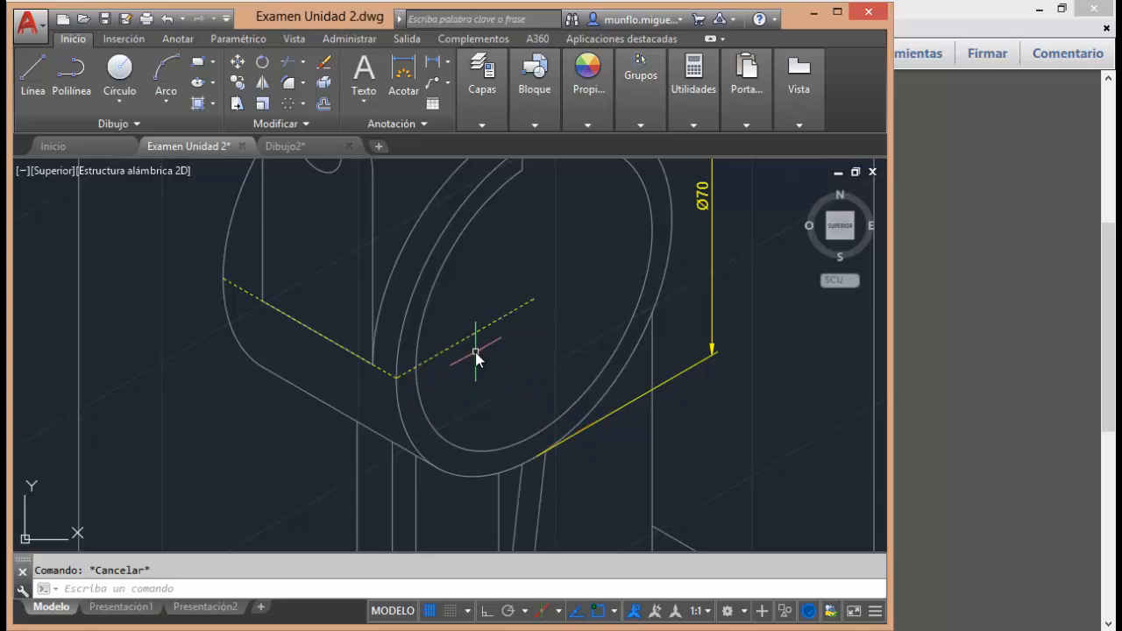
Maximize the drawing window and add an aligned dimension along the cylinder's dashed depth line, placed below the body.
scroll(528, 337, "down", 6)
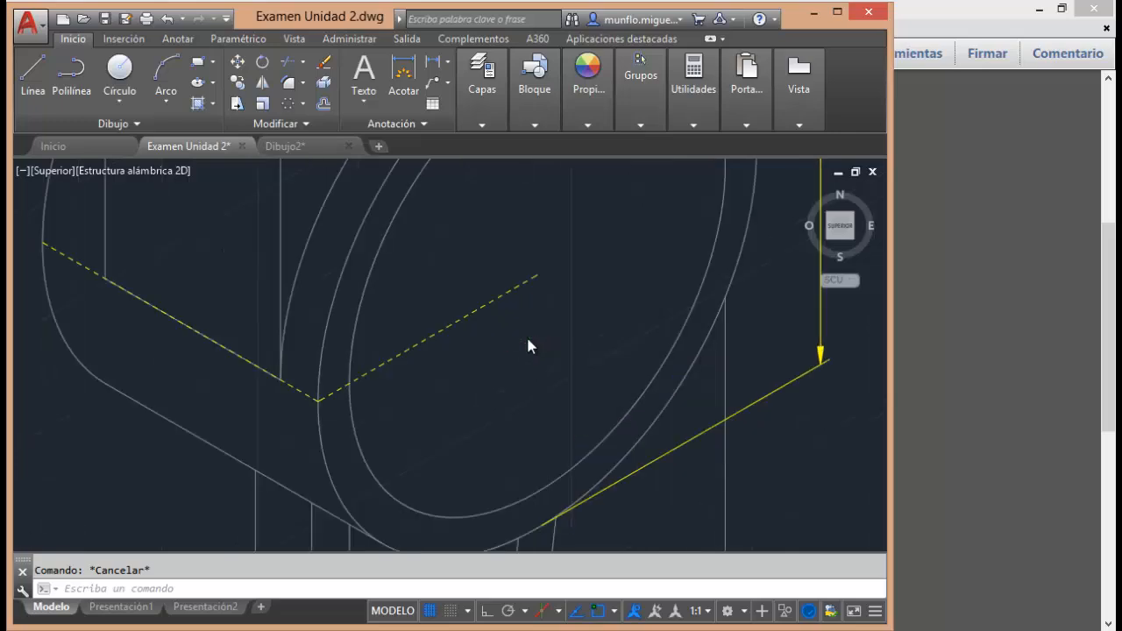
scroll(522, 370, "up", 2)
scroll(519, 371, "up", 6)
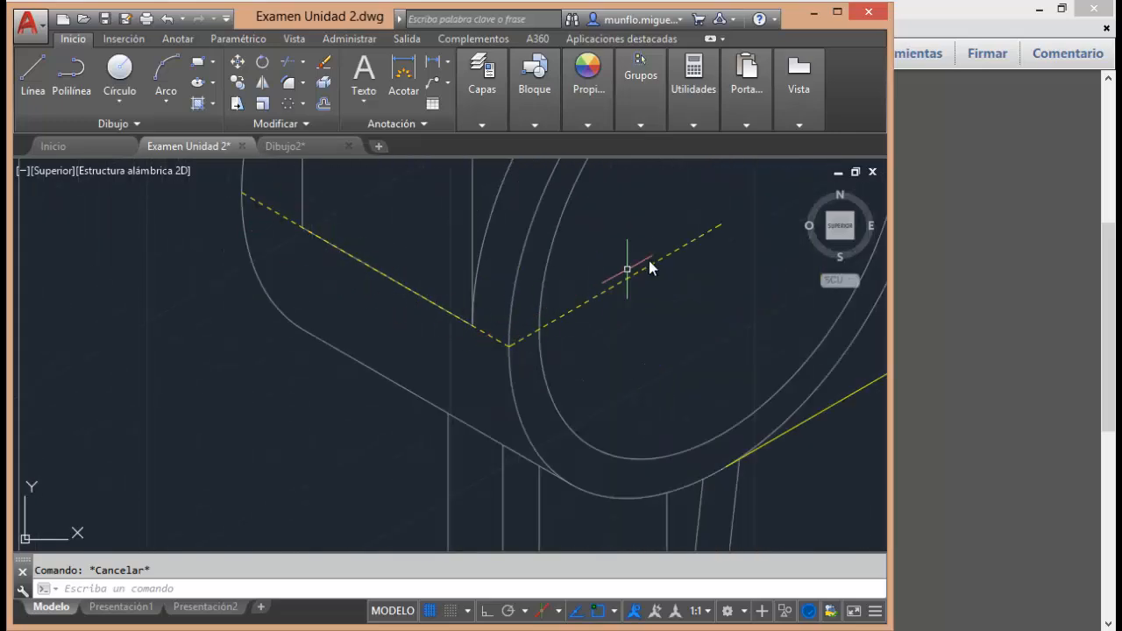
scroll(372, 279, "down", 5)
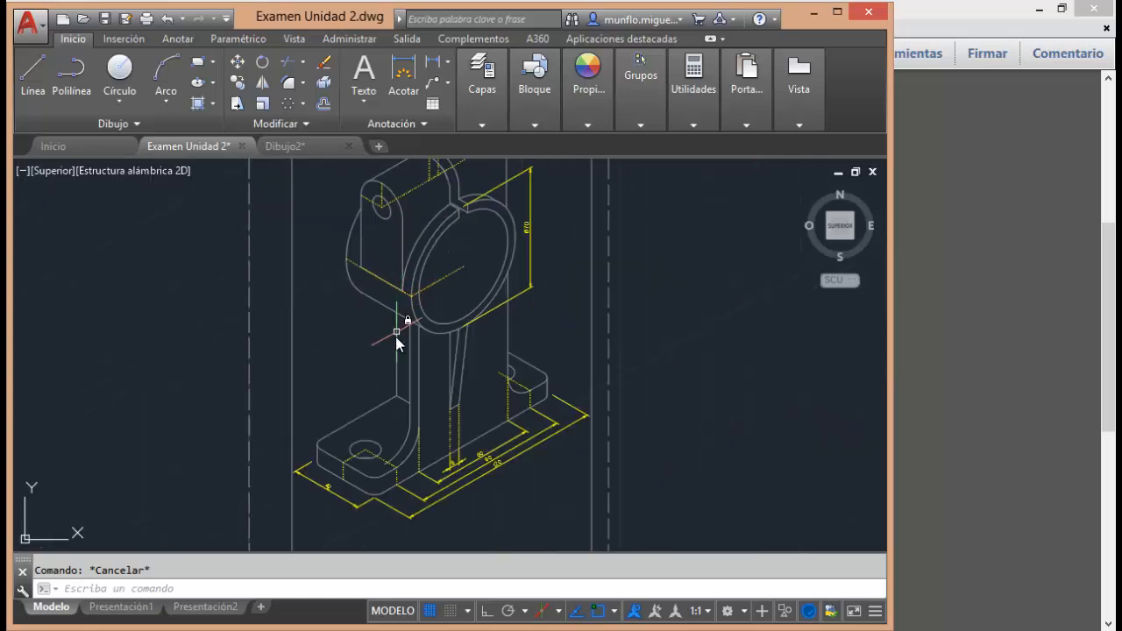
scroll(405, 309, "up", 2)
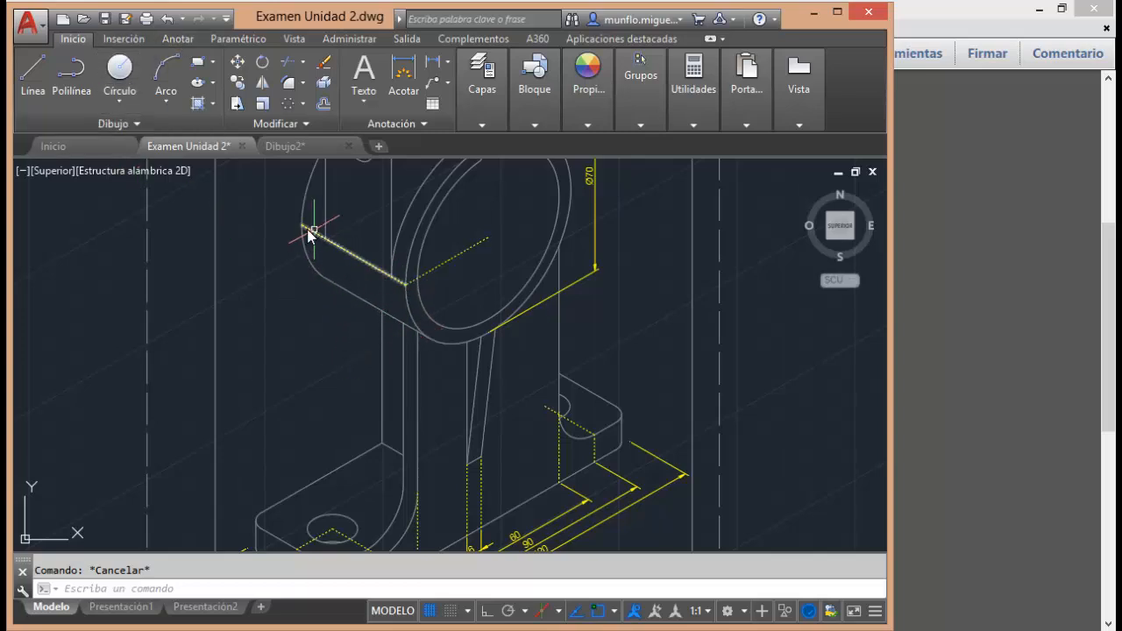
left_click(178, 40)
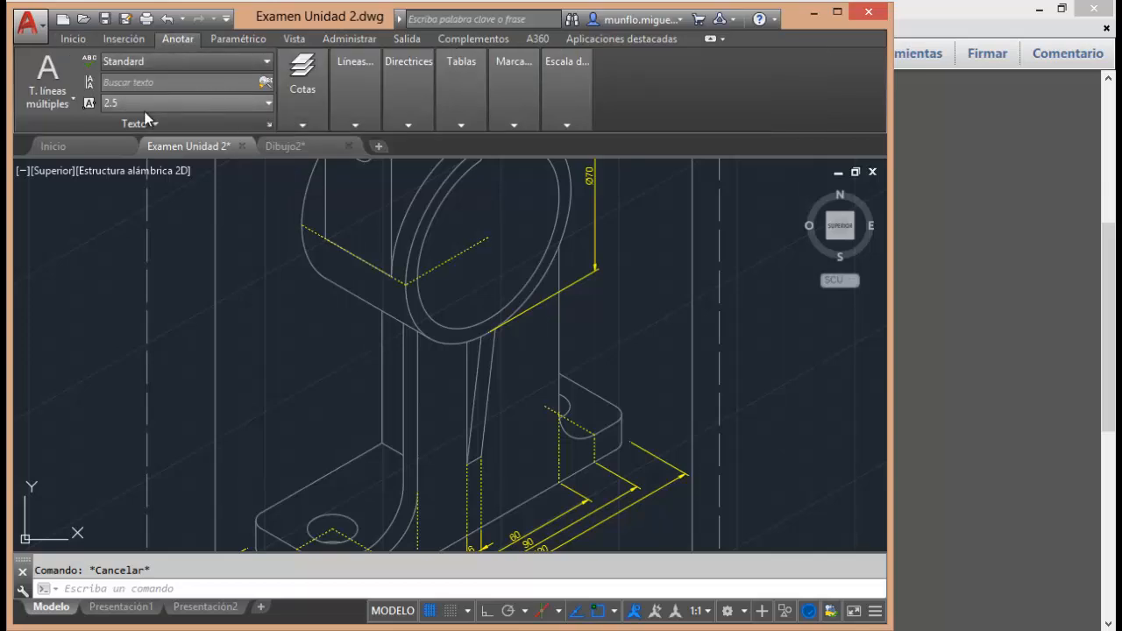
left_click(837, 12)
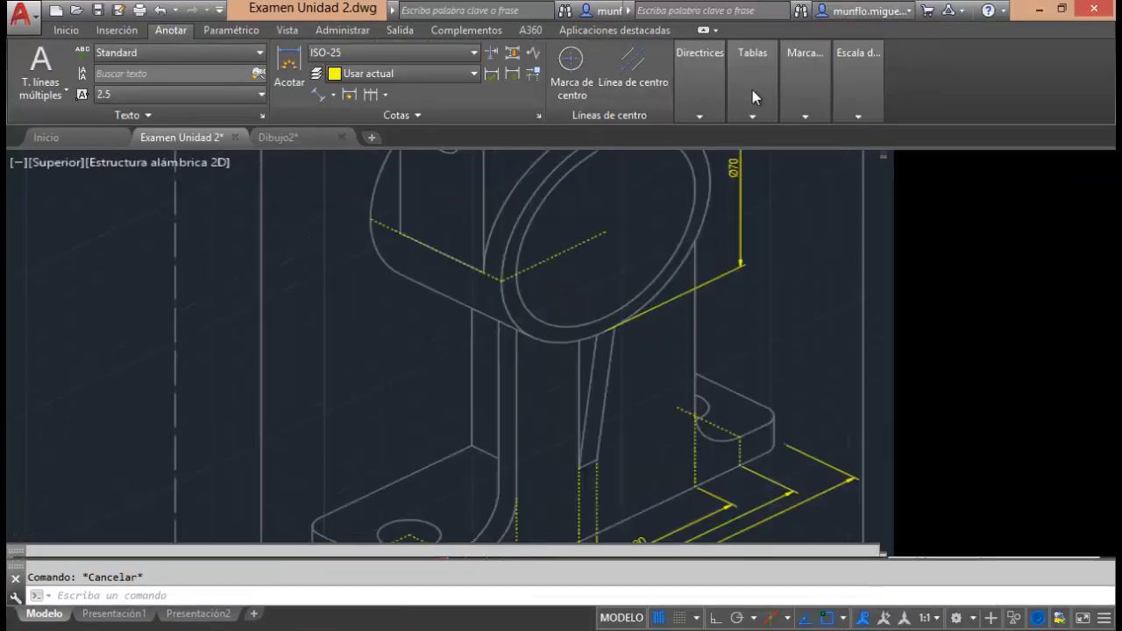
left_click(322, 95)
left_click(351, 136)
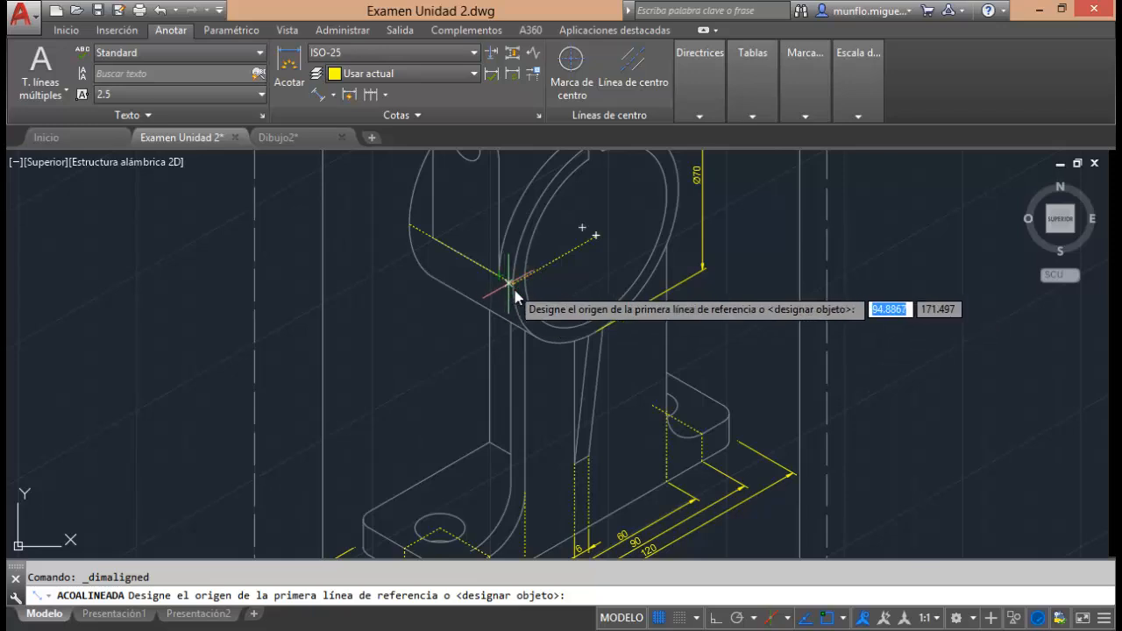
scroll(515, 296, "up", 4)
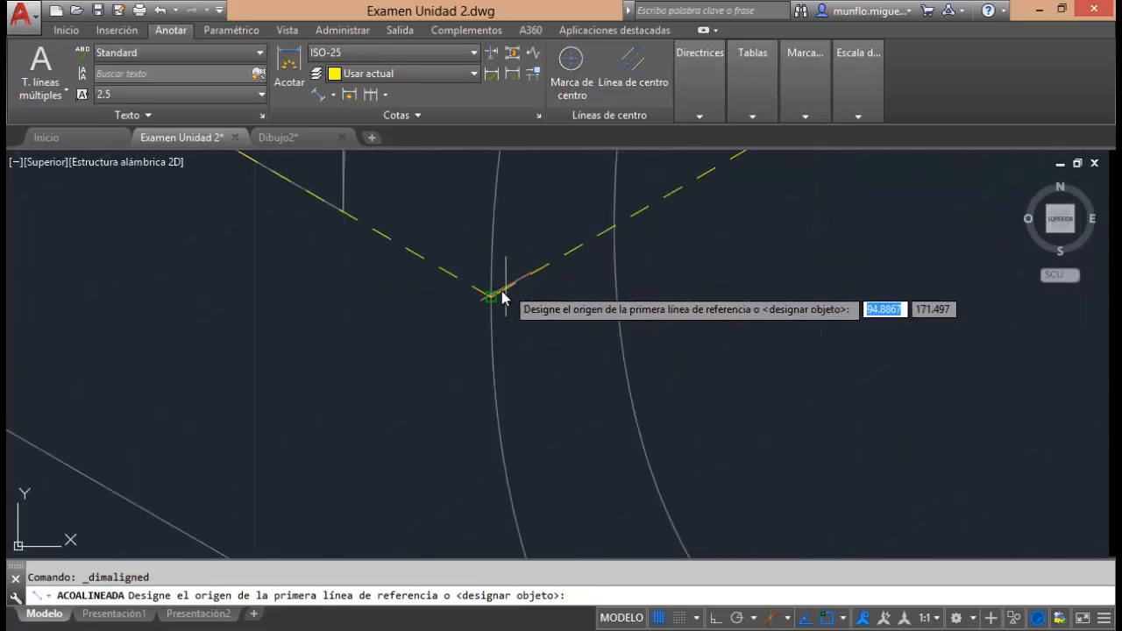
left_click(489, 300)
scroll(494, 303, "down", 5)
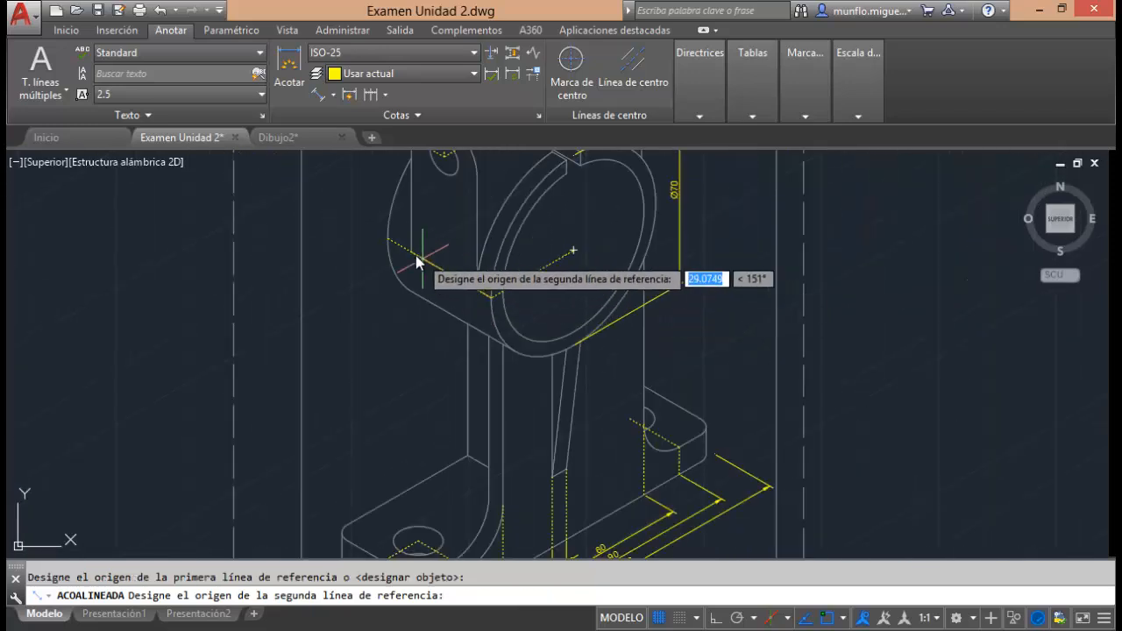
left_click(389, 240)
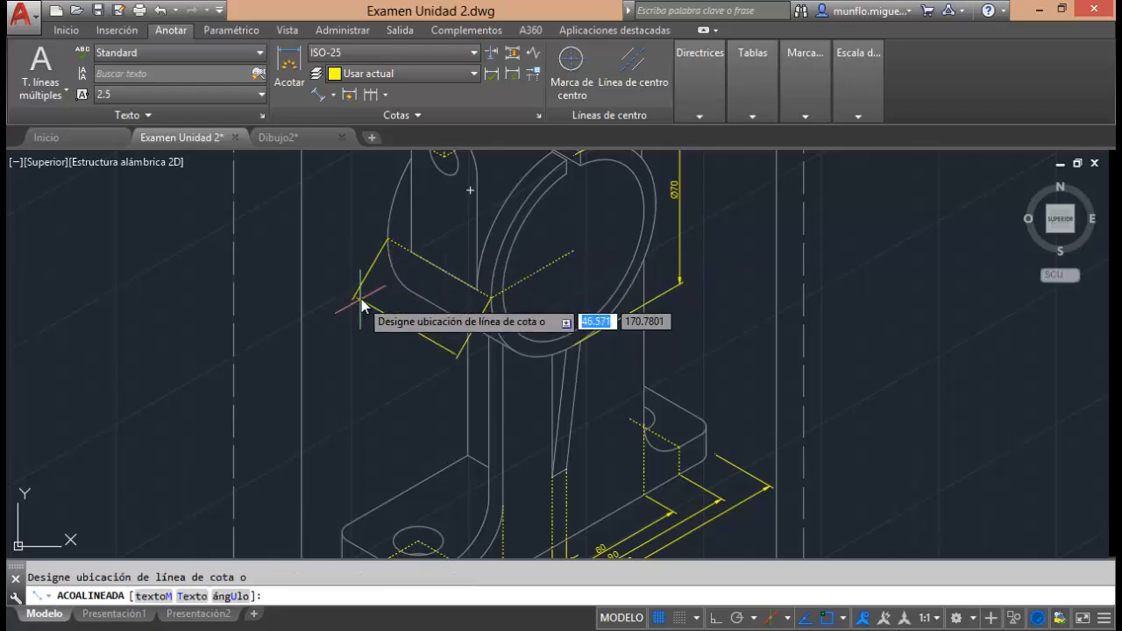
left_click(426, 332)
Oblique the cylinder's depth dimension along the dashed line from the ring's outer edge towards its centre.
scroll(426, 324, "up", 2)
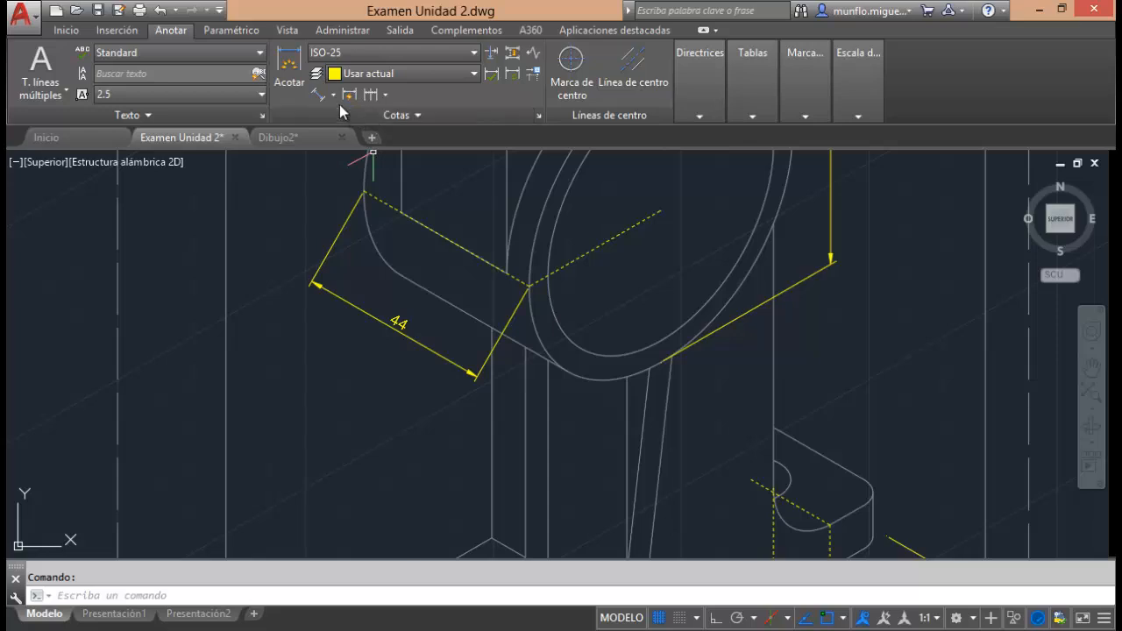
left_click(360, 119)
left_click(310, 137)
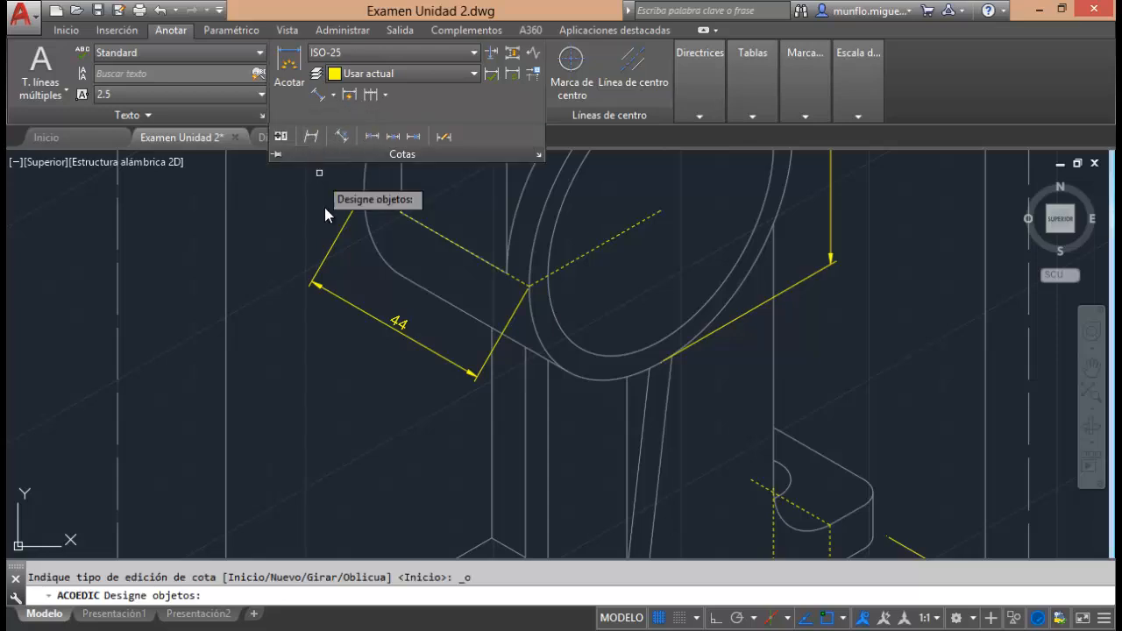
left_click(326, 260)
key("Return")
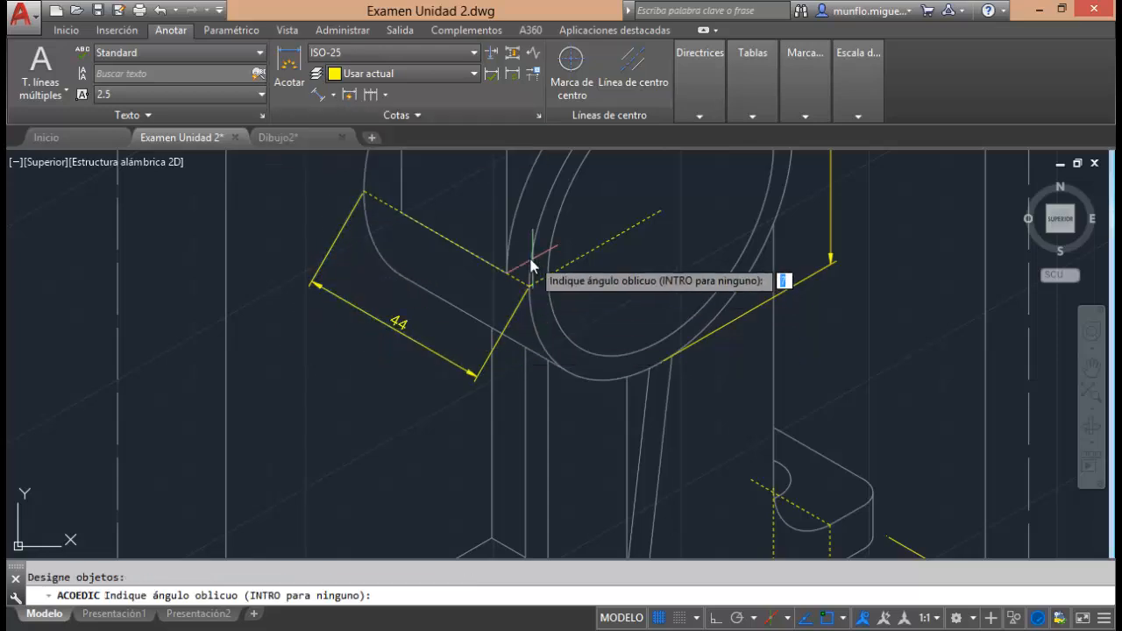
left_click(530, 284)
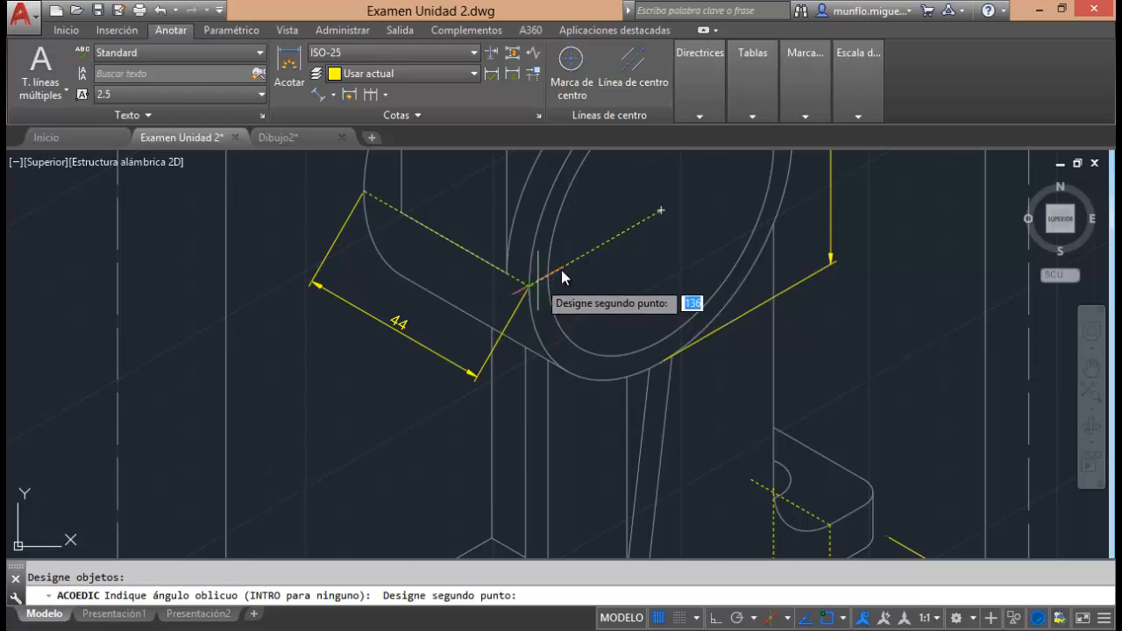
left_click(658, 218)
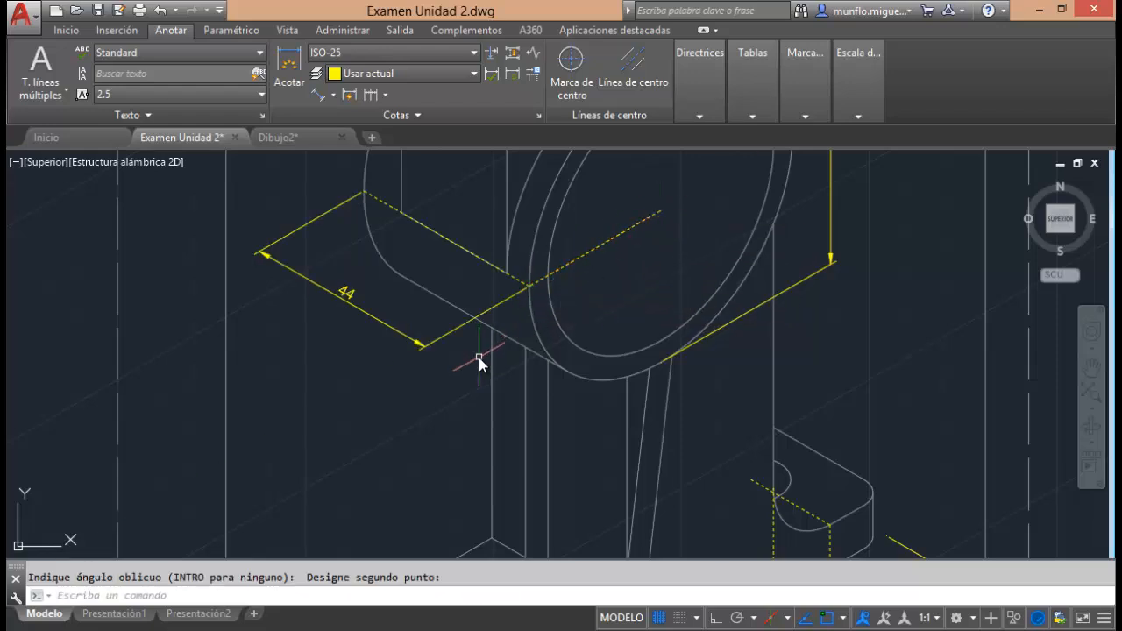
key("Escape")
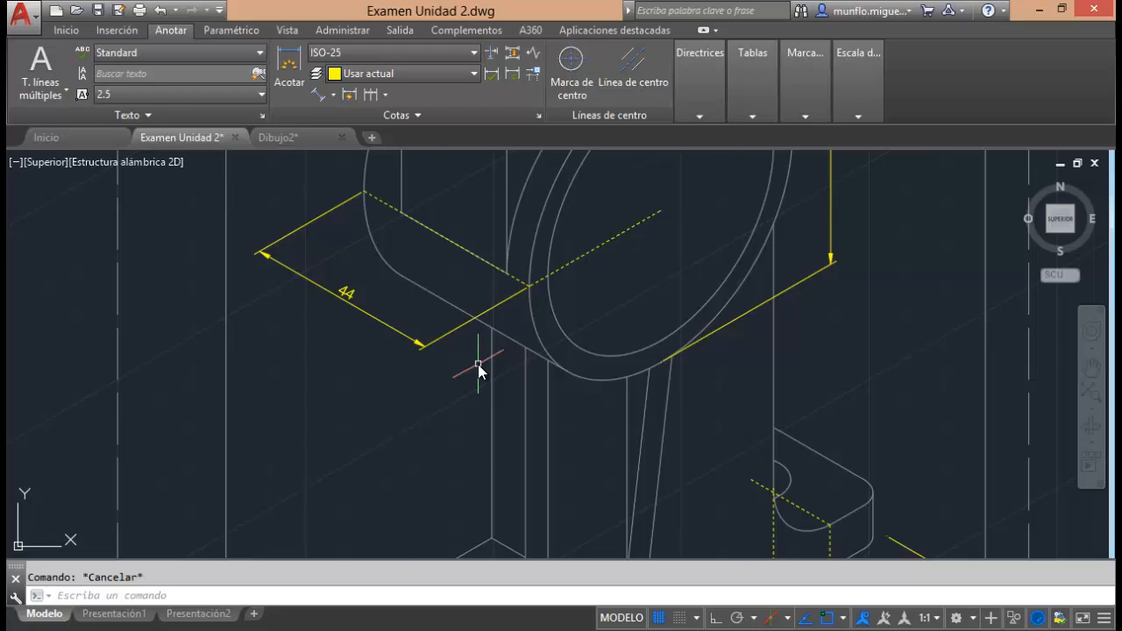
scroll(478, 364, "down", 6)
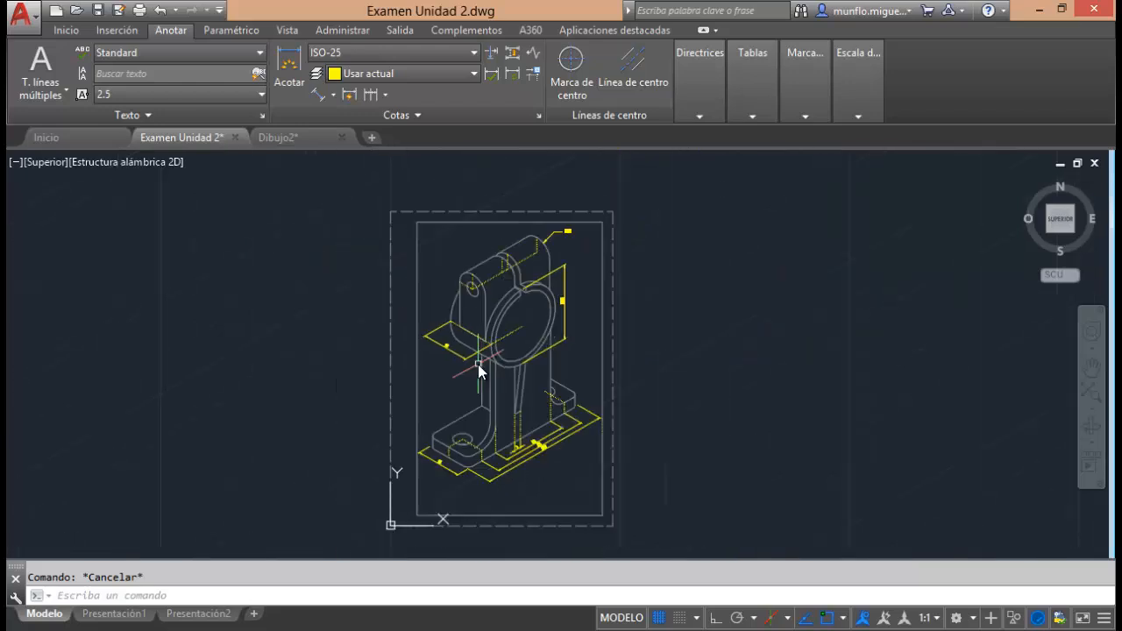
scroll(477, 400, "up", 4)
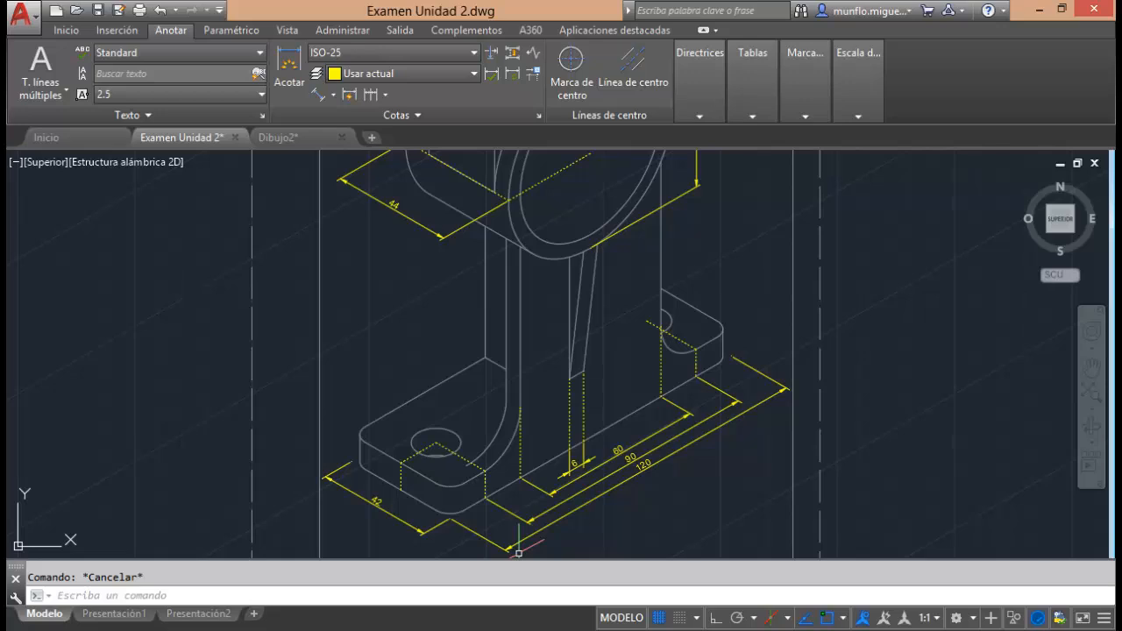
left_click(554, 564)
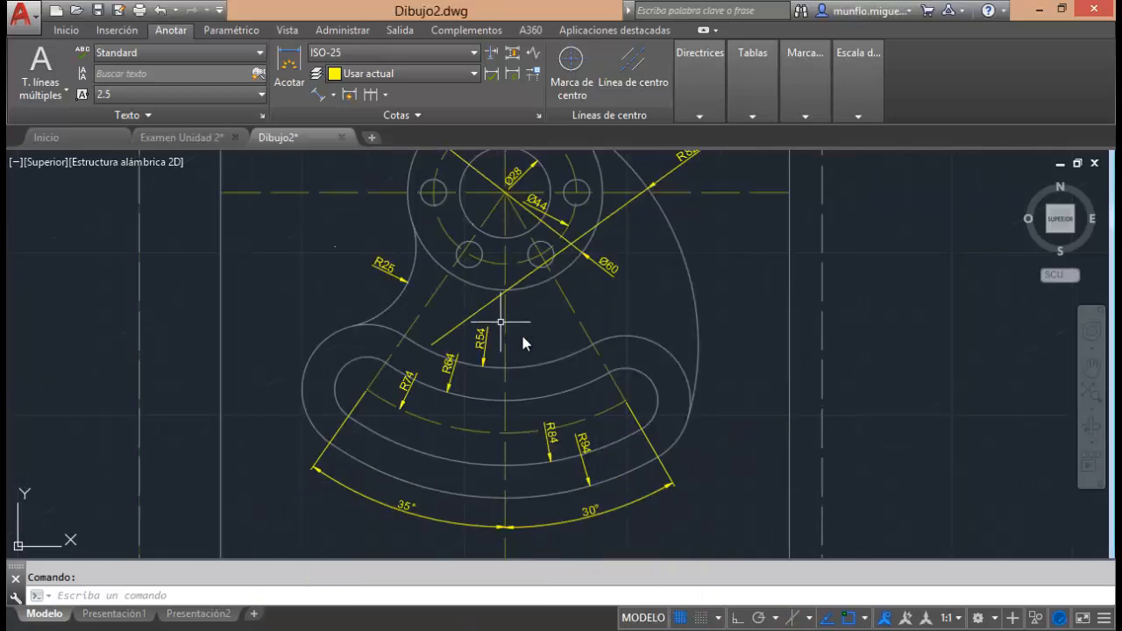
mouse_move(500, 531)
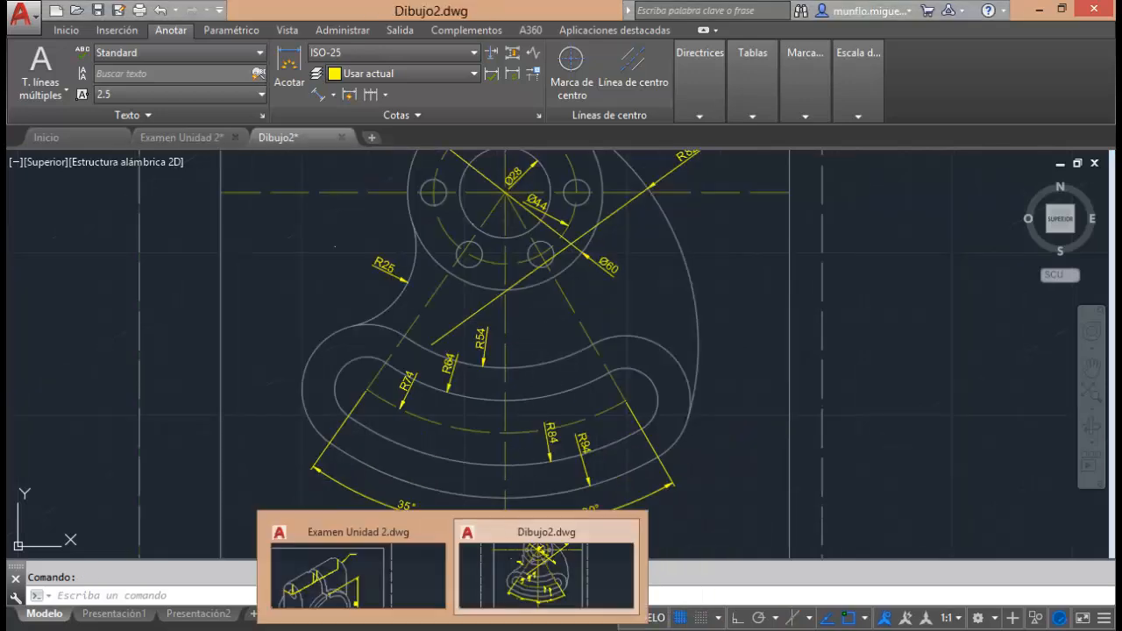
left_click(383, 563)
scroll(534, 429, "down", 4)
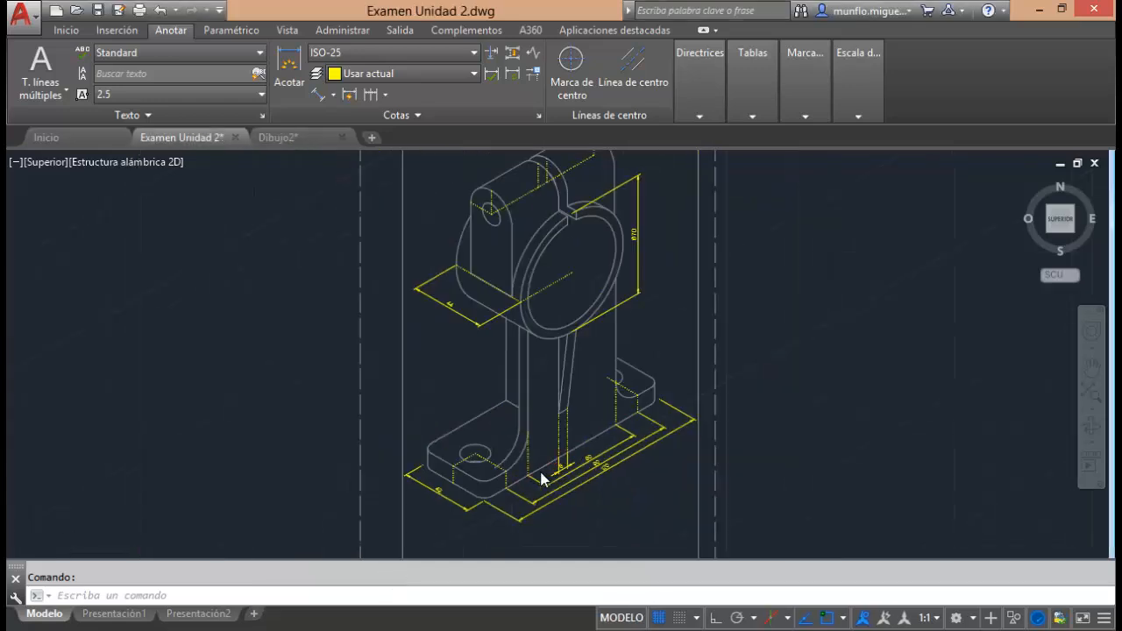
scroll(549, 403, "up", 2)
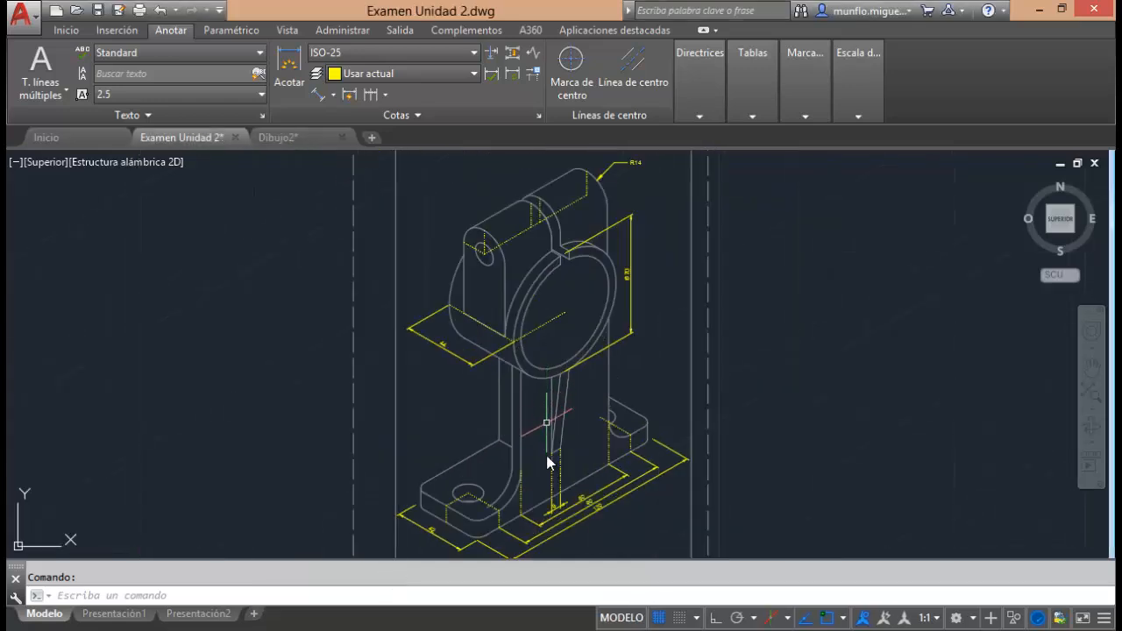
Check the bracket's dimensions in Examen Unidad 2-Modelo.pdf in Adobe Reader and return to Examen Unidad 2.dwg in AutoCAD.
mouse_move(506, 627)
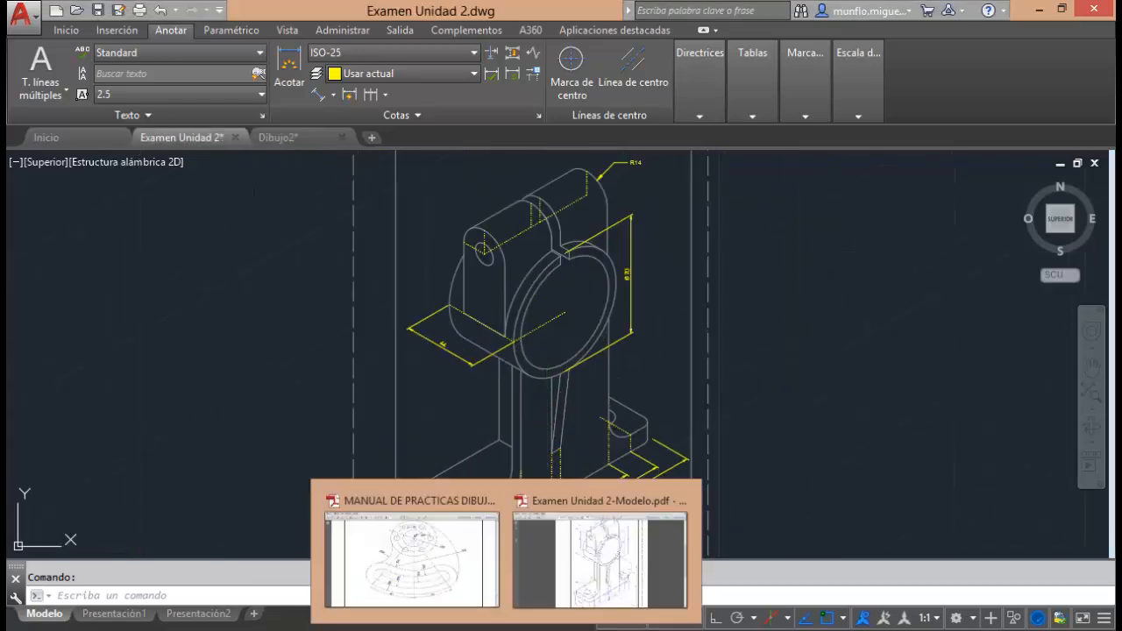
left_click(468, 573)
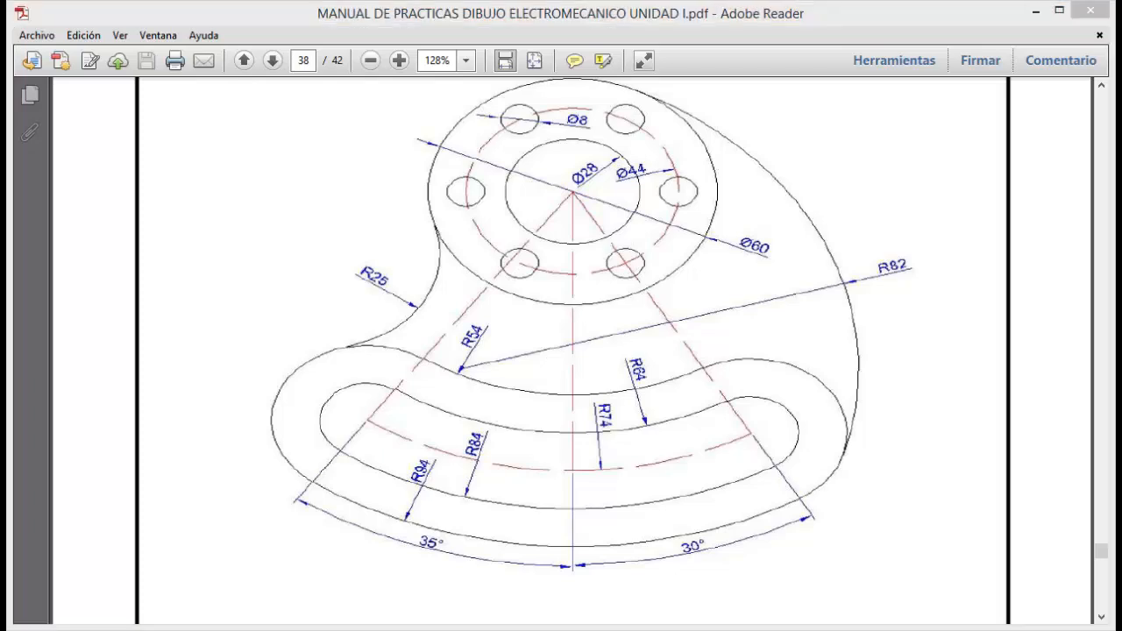
mouse_move(485, 623)
left_click(557, 570)
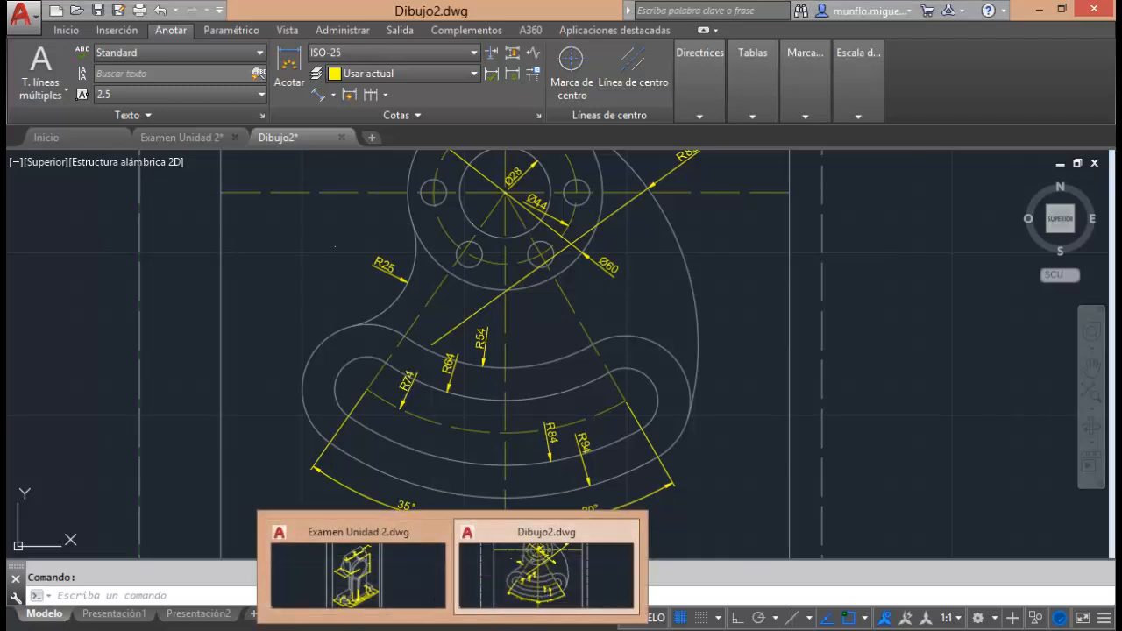
mouse_move(544, 599)
left_click(566, 539)
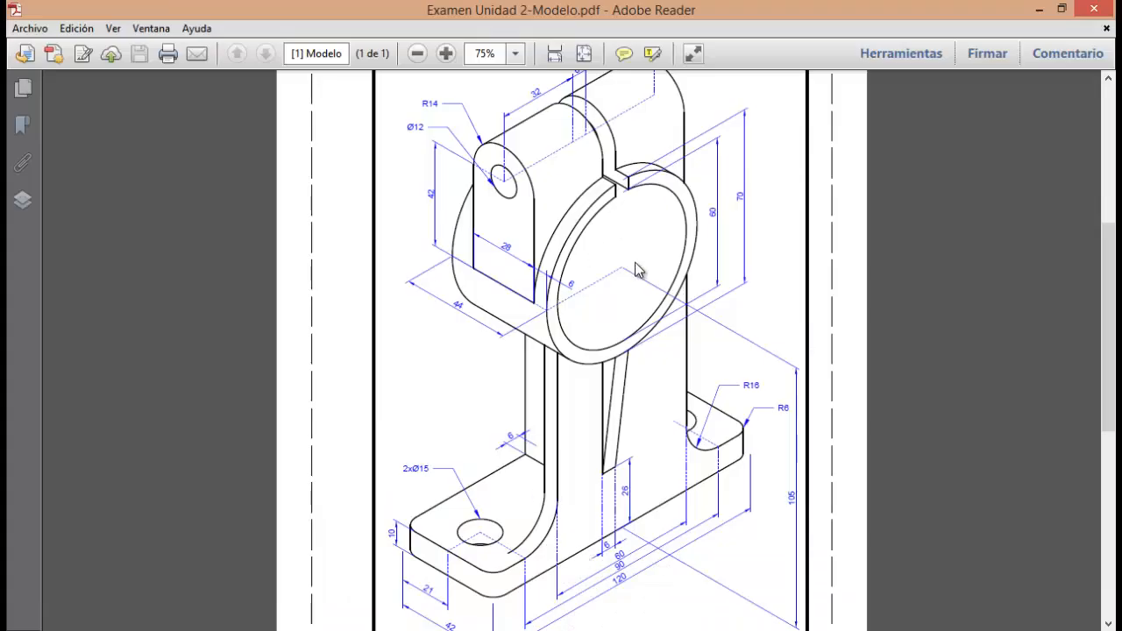
mouse_move(392, 590)
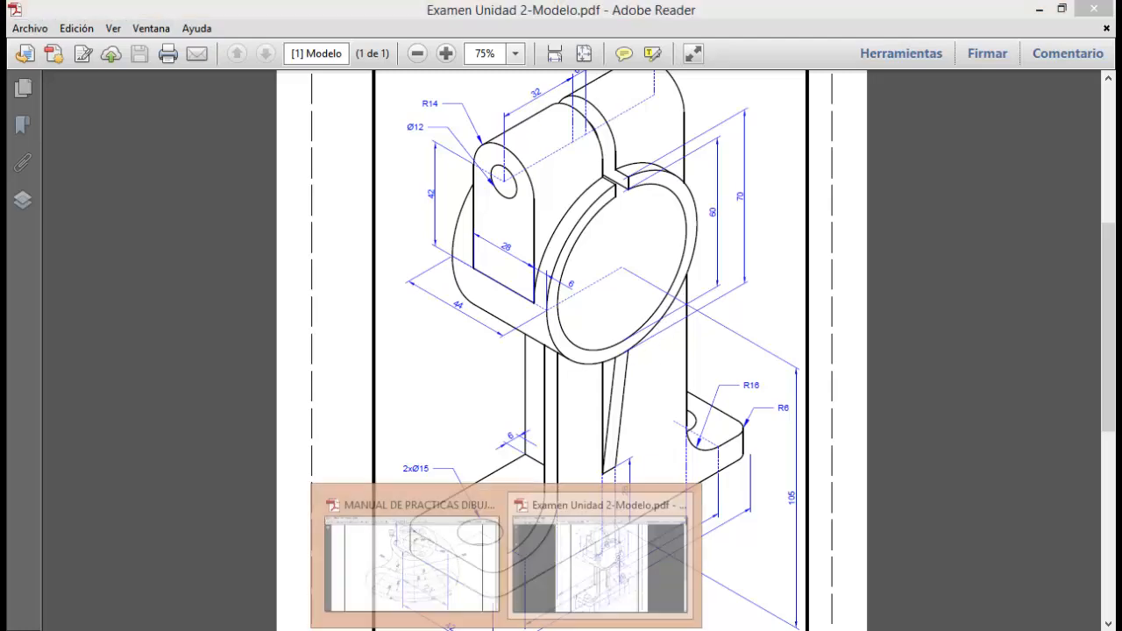
left_click(446, 600)
mouse_move(495, 589)
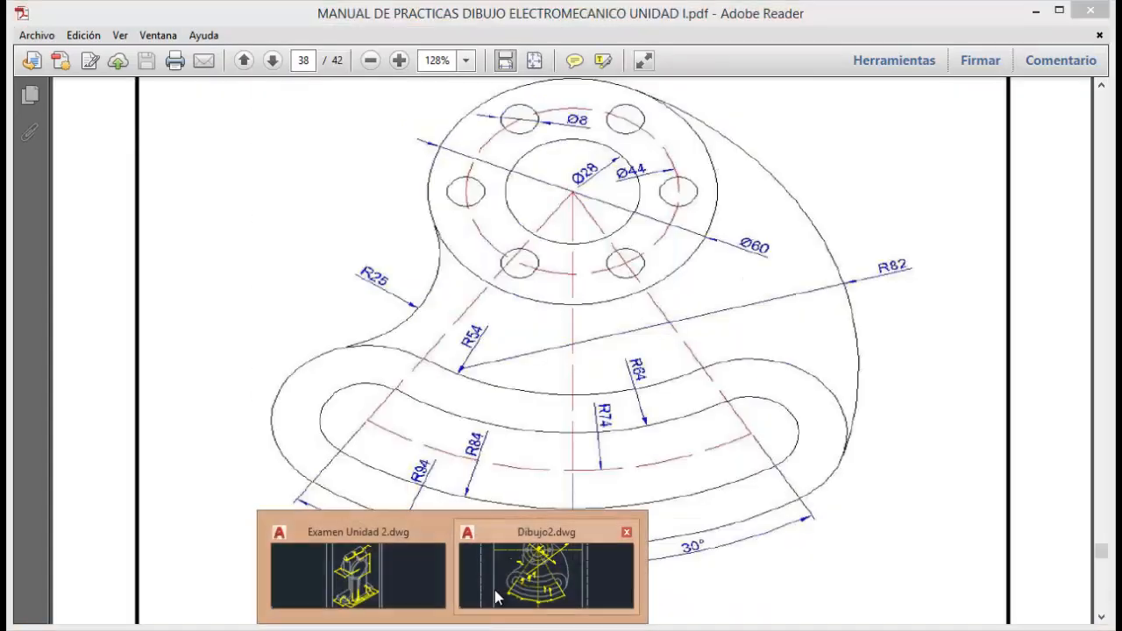
left_click(368, 583)
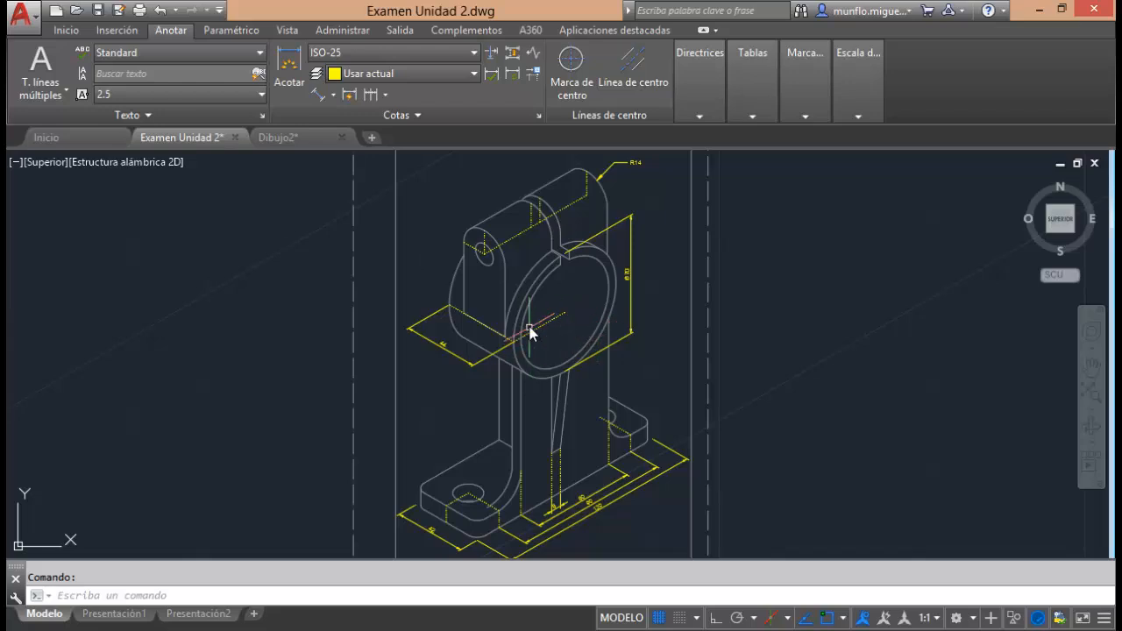